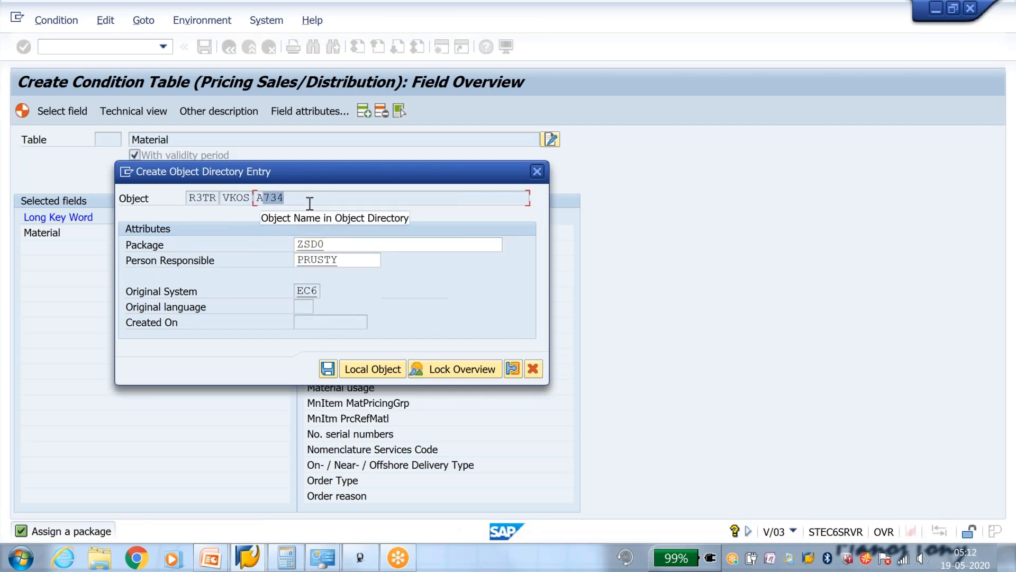
- Save the new Material condition table A734 in package ZSD0 and confirm the follow-up prompt
{"action": "left_click", "coordinate": [327, 368]}
{"action": "left_click", "coordinate": [297, 280]}
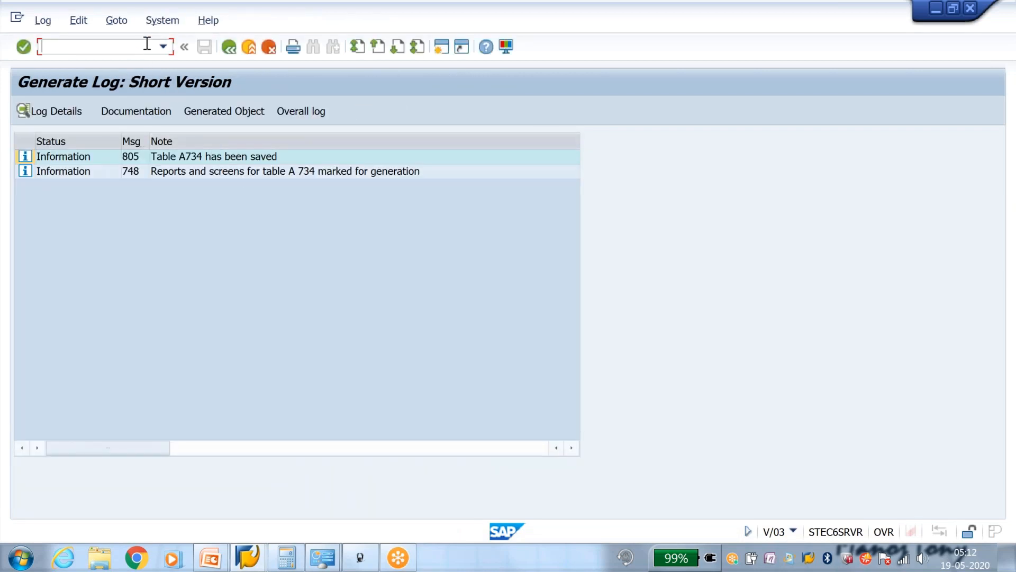
- In transaction V/07, add a new access sequence YMRP with the description Maximum Retail Price
{"action": "type", "text": "/nv/07"}
{"action": "key", "text": "Return"}
{"action": "key", "text": "Return"}
{"action": "key", "text": "Return"}
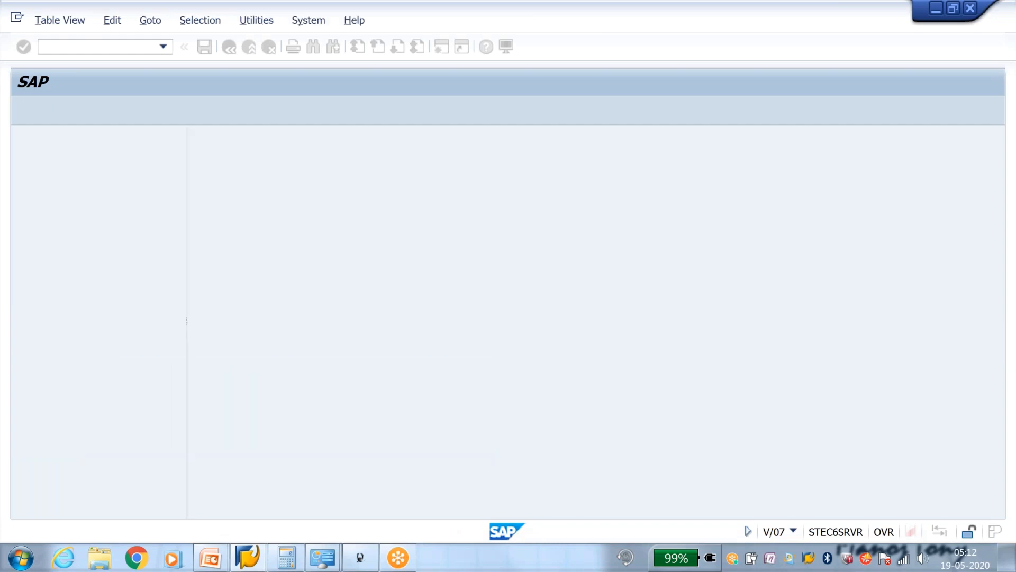
{"action": "left_click", "coordinate": [50, 110]}
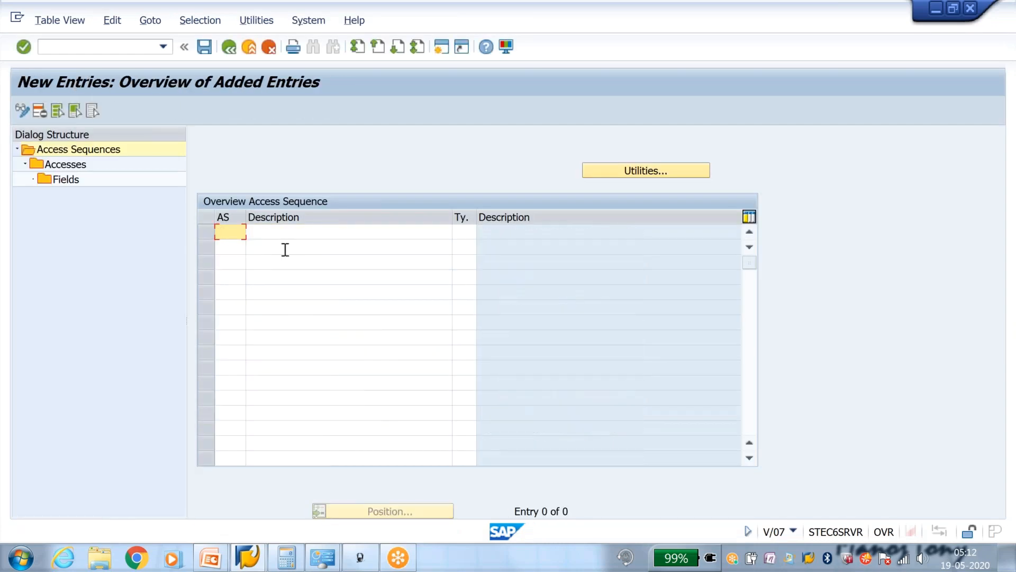
{"action": "type", "text": "ymrp"}
{"action": "left_click", "coordinate": [293, 232]}
{"action": "key", "text": "Down"}
{"action": "key", "text": "Down"}
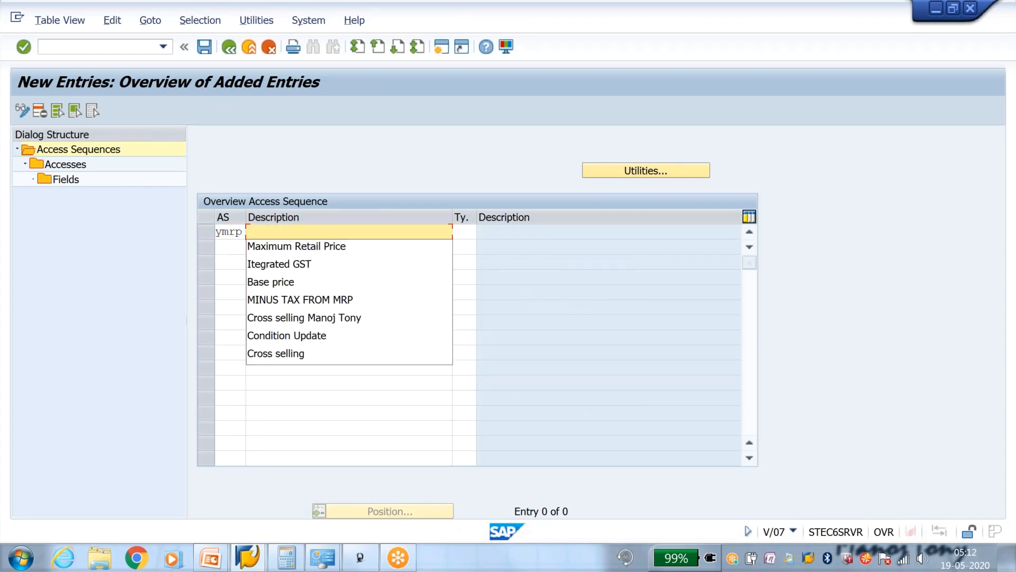
{"action": "key", "text": "Return"}
{"action": "key", "text": "Return"}
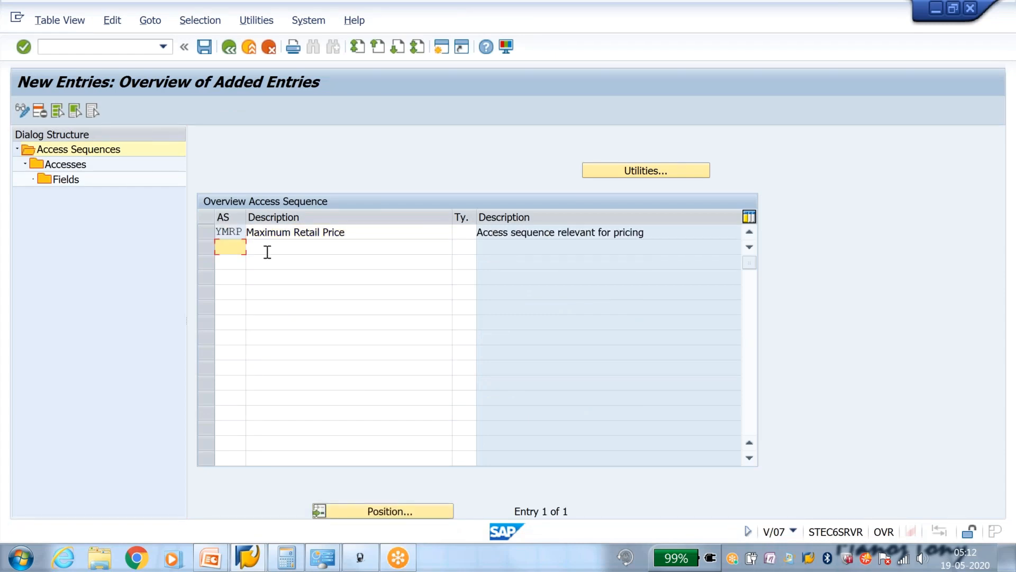
- Add access number 10 with condition table 733 to the YMRP access sequence
{"action": "left_click", "coordinate": [204, 232]}
{"action": "double_click", "coordinate": [79, 166]}
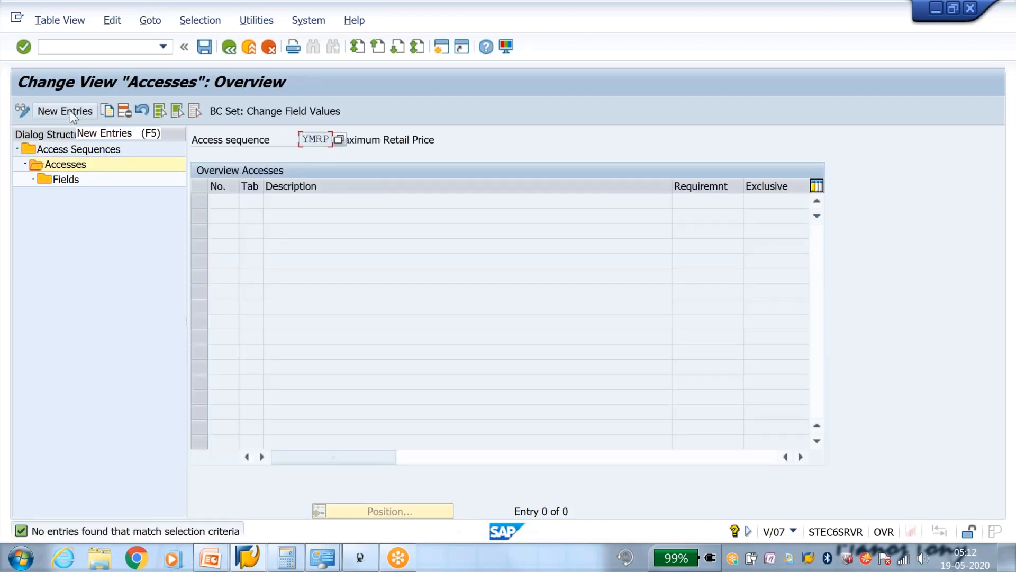
{"action": "left_click", "coordinate": [70, 110]}
{"action": "type", "text": "10"}
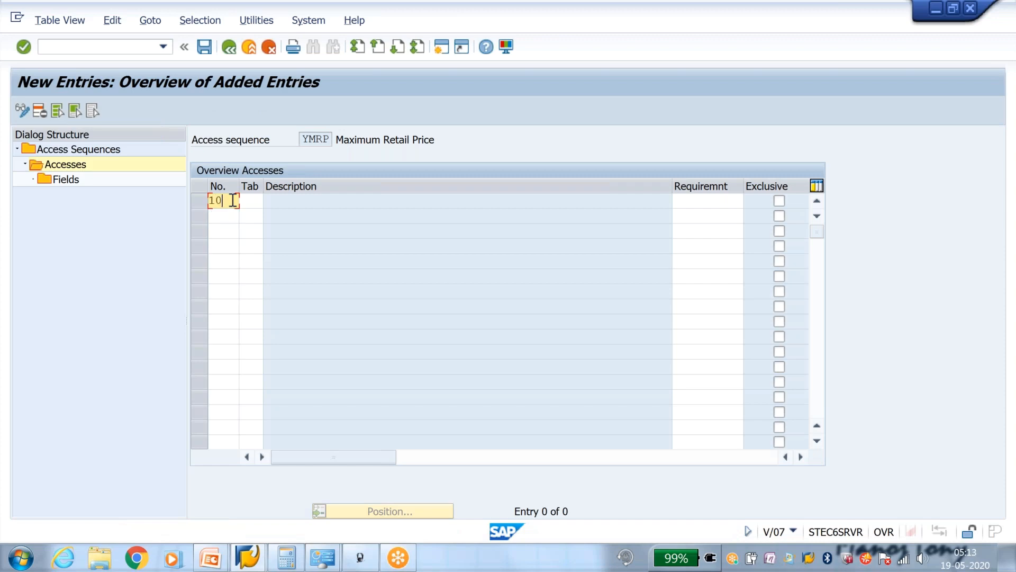
{"action": "key", "text": "Tab"}
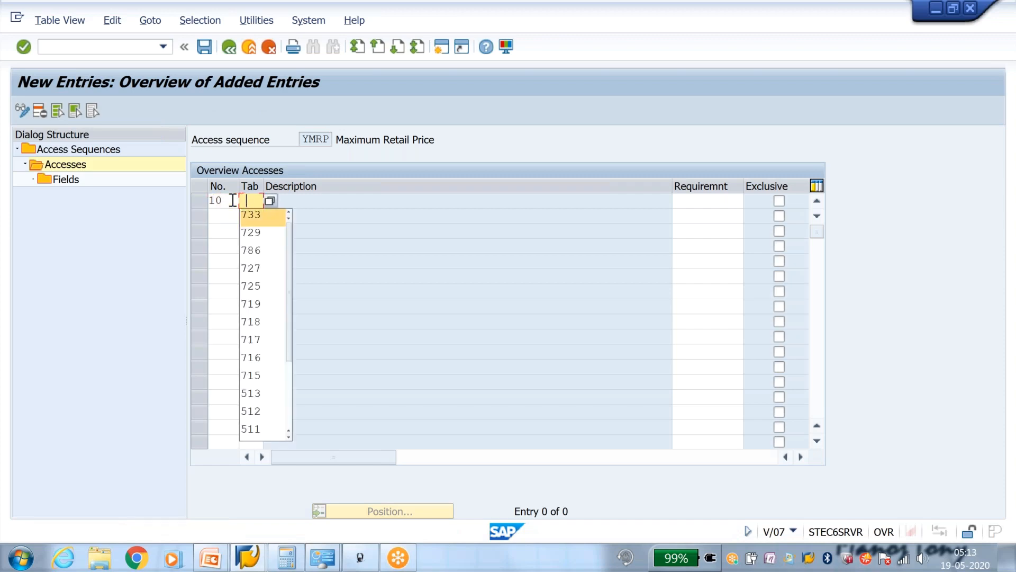
{"action": "key", "text": "Down"}
{"action": "key", "text": "Return"}
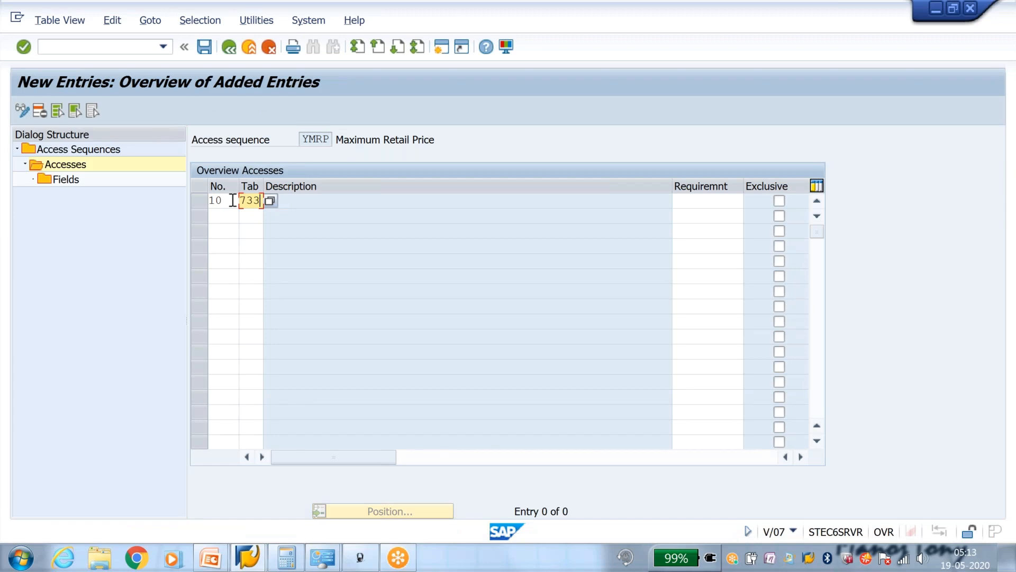
{"action": "key", "text": "Return"}
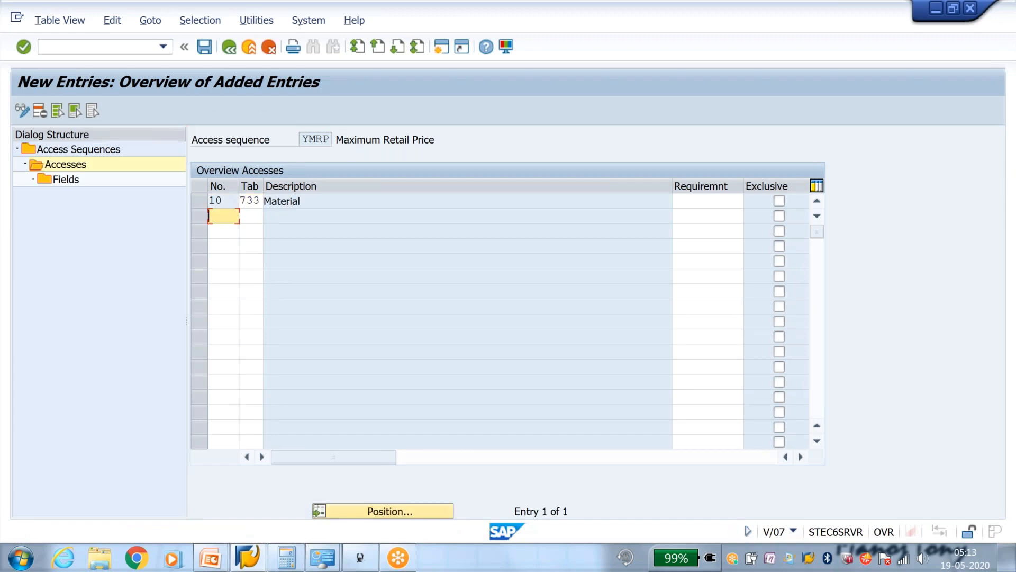
- Open the field assignment of access 10 in YMRP, confirming the missing-assignment warning so that its fields are generated
{"action": "left_click", "coordinate": [199, 201]}
{"action": "double_click", "coordinate": [74, 180]}
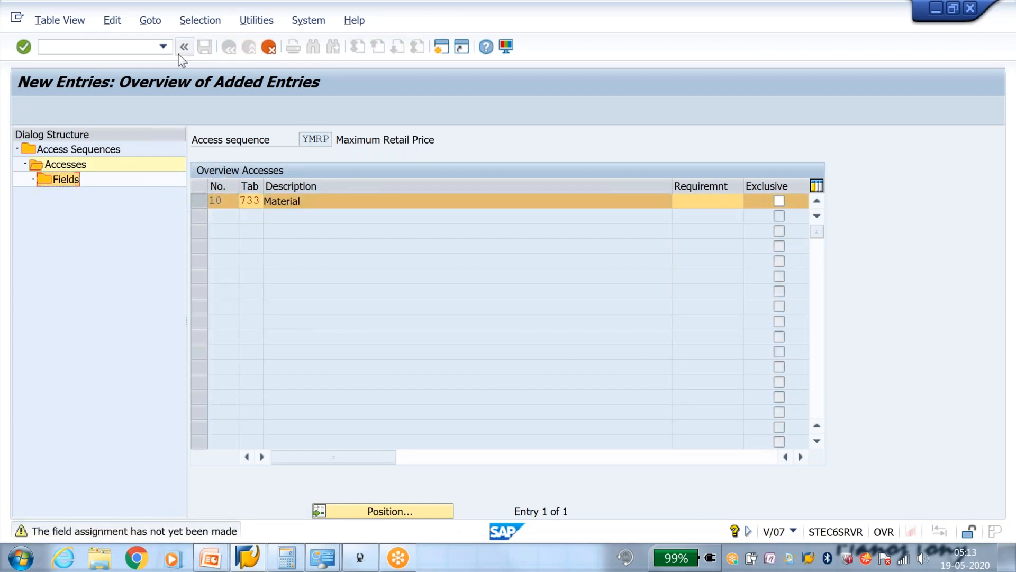
{"action": "double_click", "coordinate": [74, 178]}
{"action": "left_click", "coordinate": [245, 202]}
{"action": "left_click", "coordinate": [211, 201]}
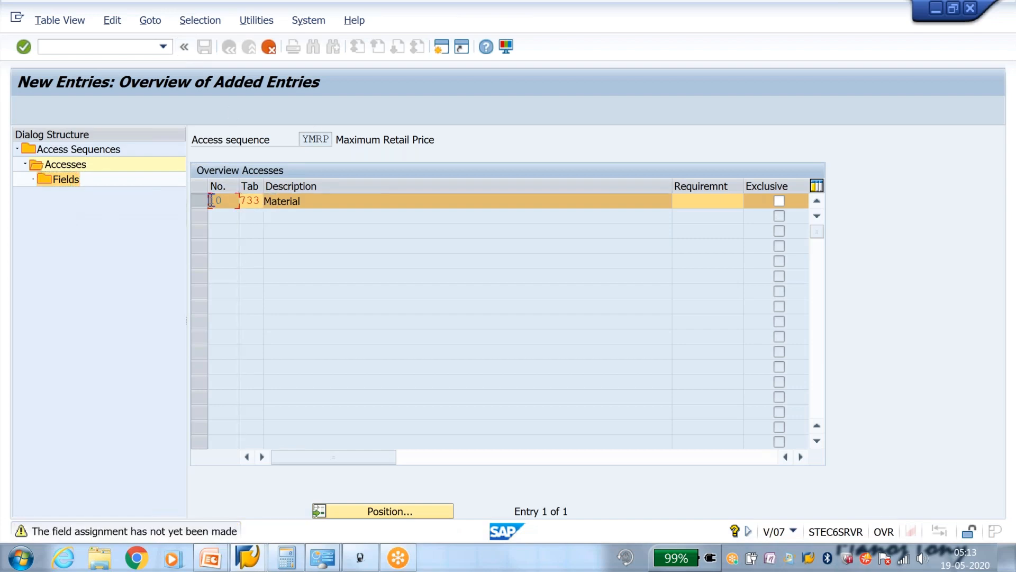
{"action": "double_click", "coordinate": [58, 180]}
{"action": "left_click", "coordinate": [208, 200]}
{"action": "key", "text": "Return"}
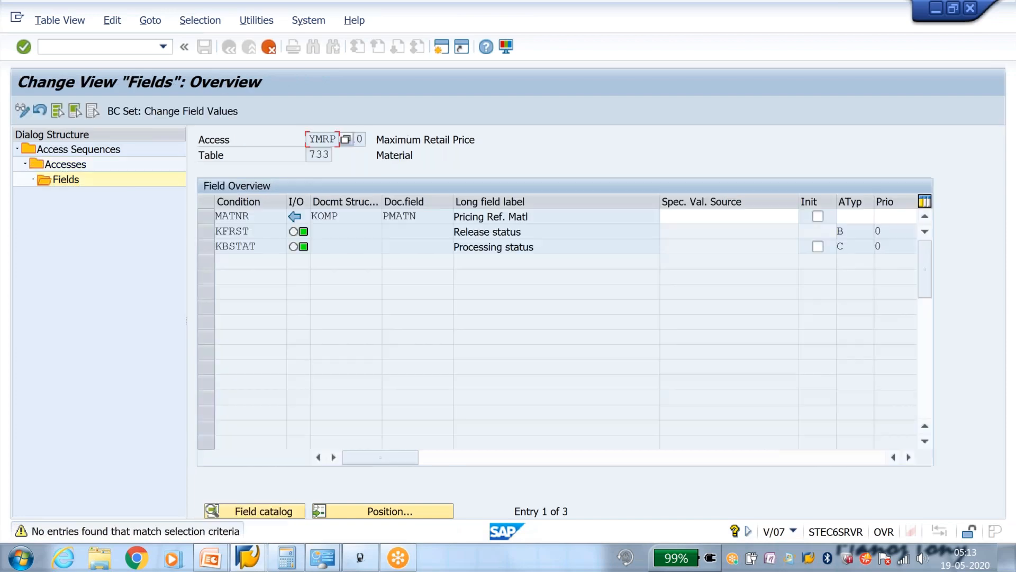
- Save the YMRP field assignment to the proposed workbench request and accept the local request warning
{"action": "left_click", "coordinate": [204, 46]}
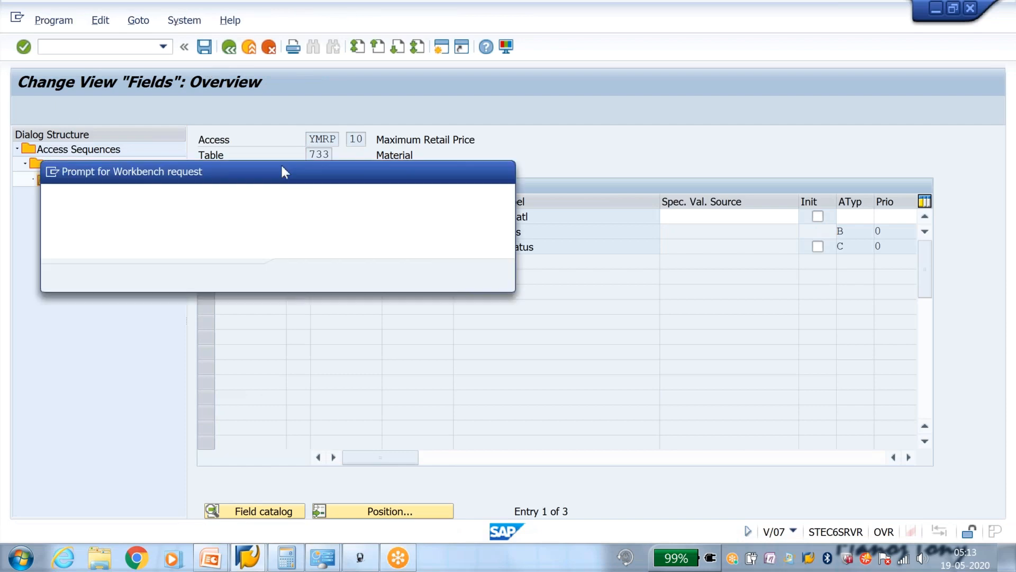
{"action": "left_click", "coordinate": [299, 276]}
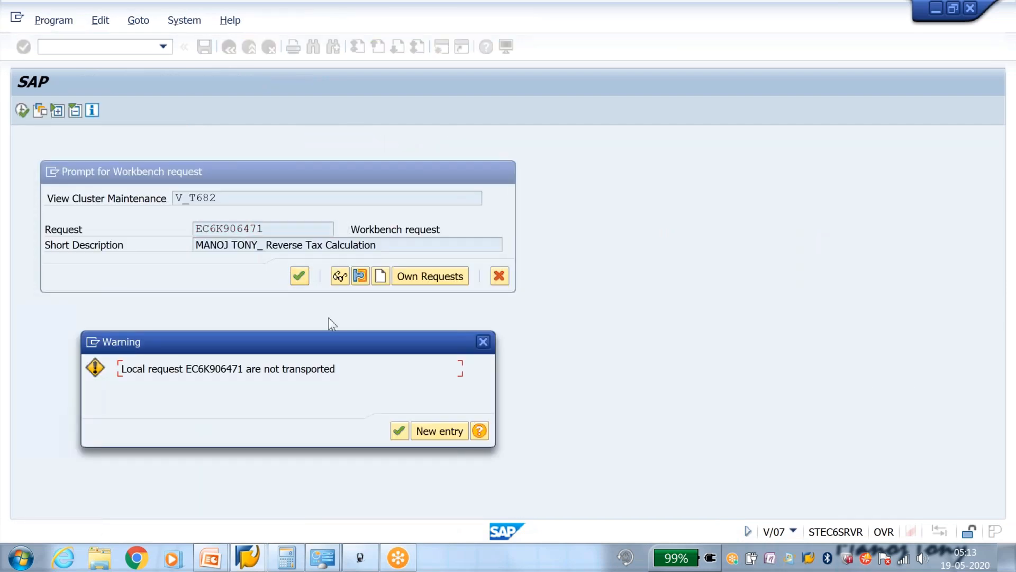
{"action": "left_click", "coordinate": [397, 429]}
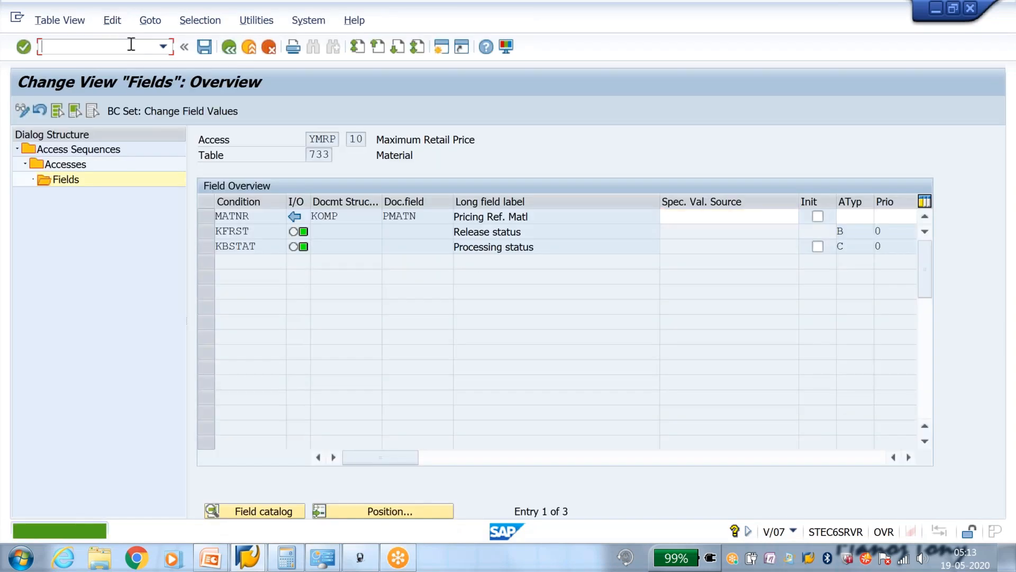
- In transaction V/06, locate condition type PR00 and start a copy of it
{"action": "type", "text": "/"}
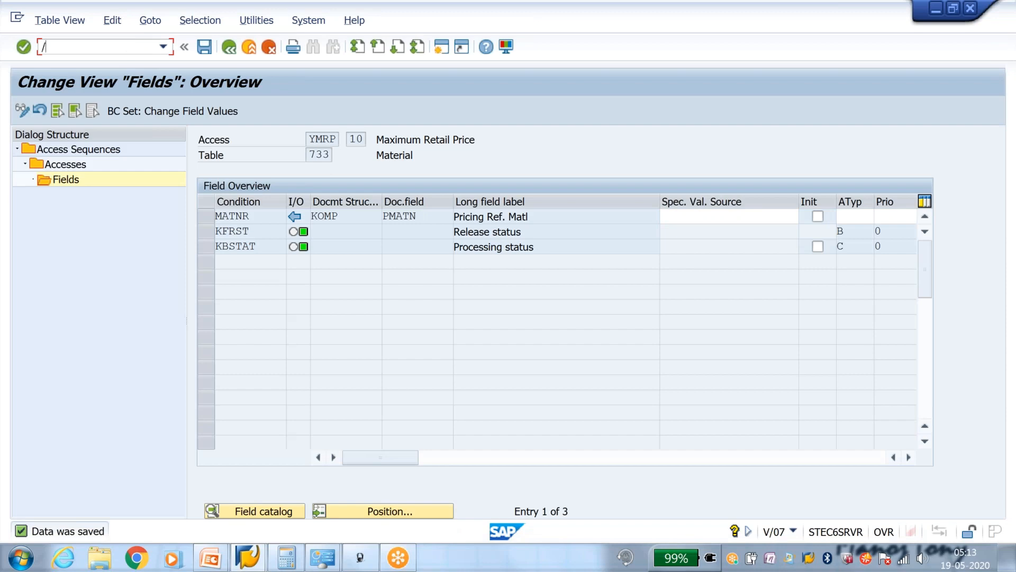
{"action": "type", "text": "nv/06"}
{"action": "key", "text": "Return"}
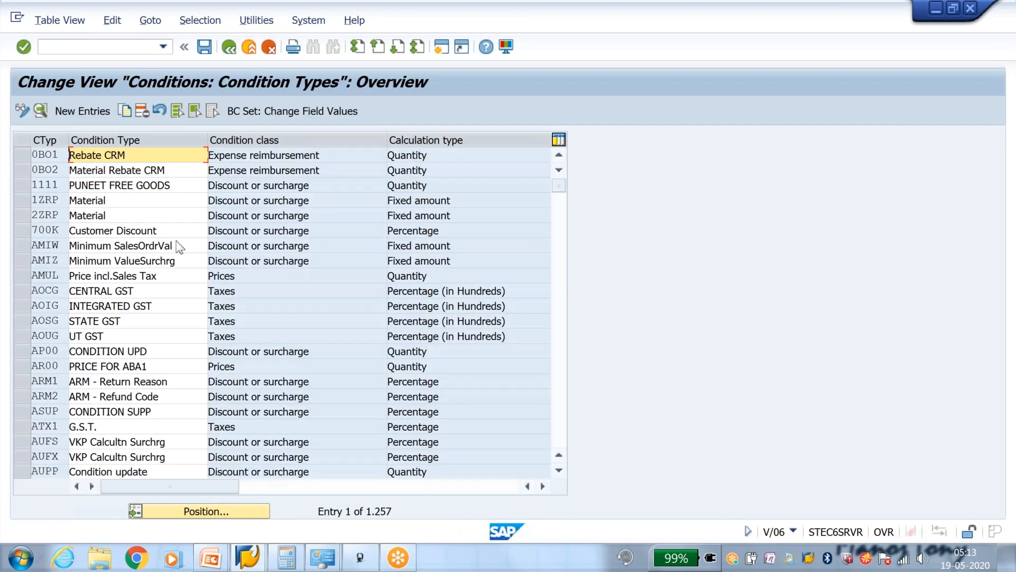
{"action": "left_click", "coordinate": [257, 516]}
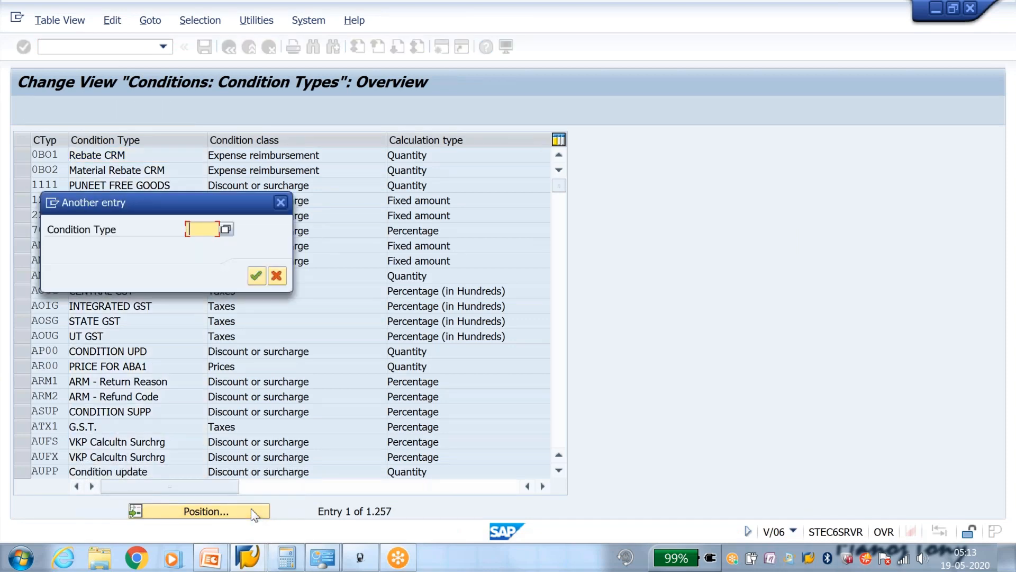
{"action": "type", "text": "pr00"}
{"action": "key", "text": "Return"}
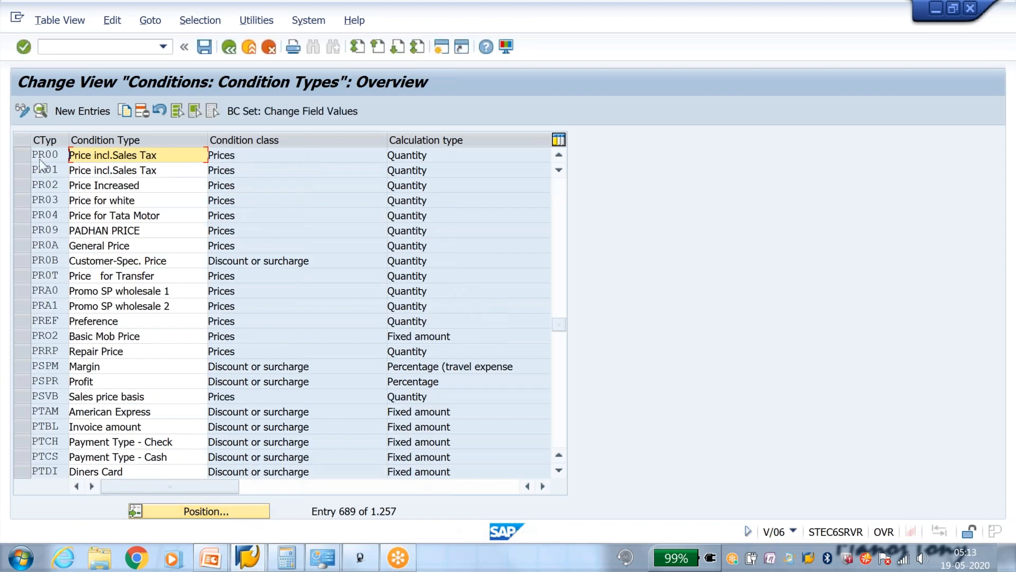
{"action": "left_click", "coordinate": [24, 153]}
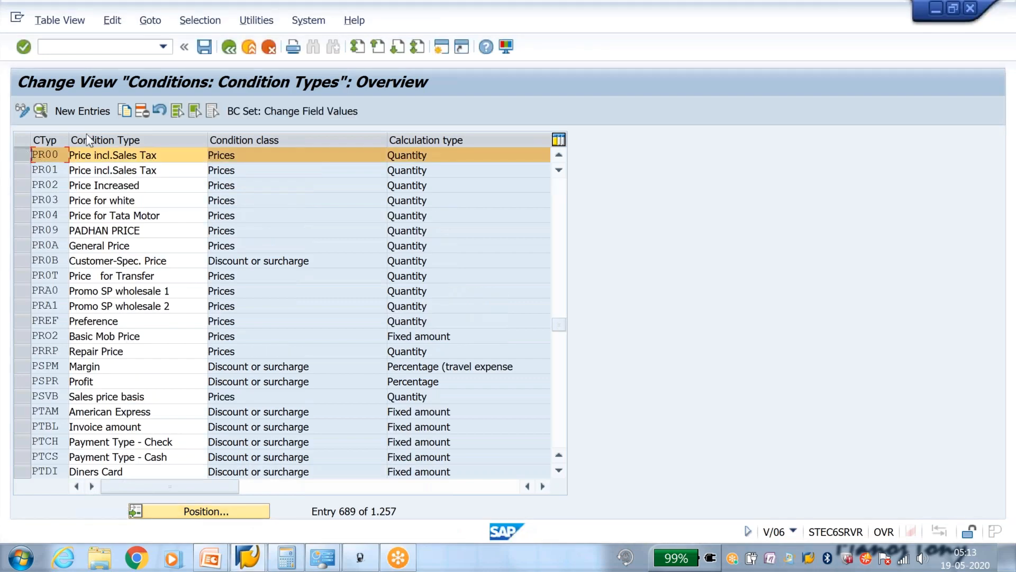
{"action": "key", "text": "F2"}
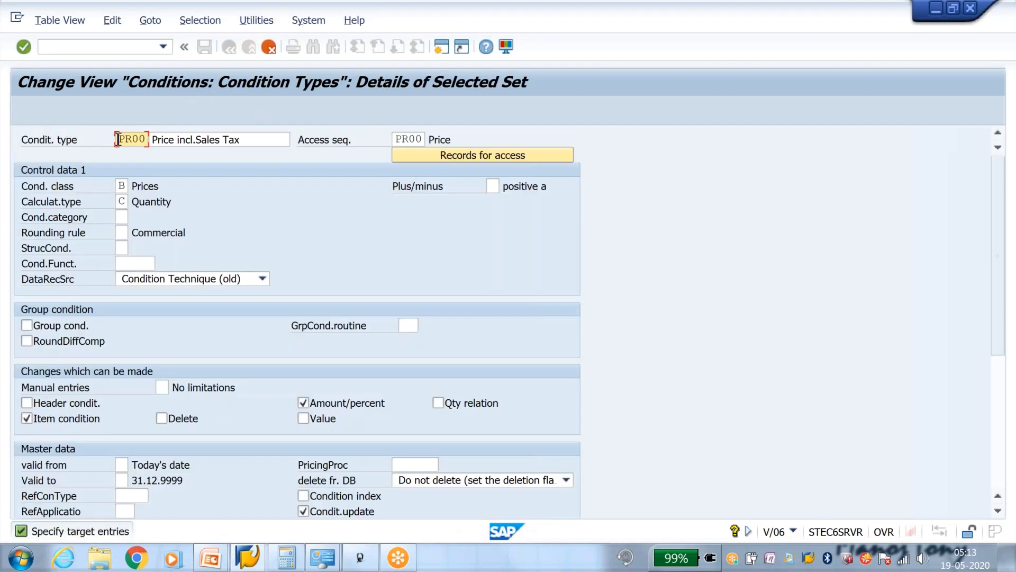
- Enter YMRP as the copied condition type's key and replace its description with Maximum Retail Price
{"action": "type", "text": "ymrp"}
{"action": "key", "text": "Tab"}
{"action": "key", "text": "Delete"}
{"action": "key", "text": "Delete"}
{"action": "key", "text": "Delete"}
{"action": "key", "text": "Delete"}
{"action": "key", "text": "Delete"}
{"action": "key", "text": "Delete"}
{"action": "key", "text": "Delete"}
{"action": "key", "text": "Delete"}
{"action": "key", "text": "Delete"}
{"action": "key", "text": "Delete"}
{"action": "key", "text": "Delete"}
{"action": "key", "text": "Delete"}
{"action": "key", "text": "Delete"}
{"action": "key", "text": "Delete"}
{"action": "key", "text": "Delete"}
{"action": "key", "text": "Delete"}
{"action": "key", "text": "Delete"}
{"action": "key", "text": "Delete"}
{"action": "key", "text": "Delete"}
{"action": "key", "text": "Delete"}
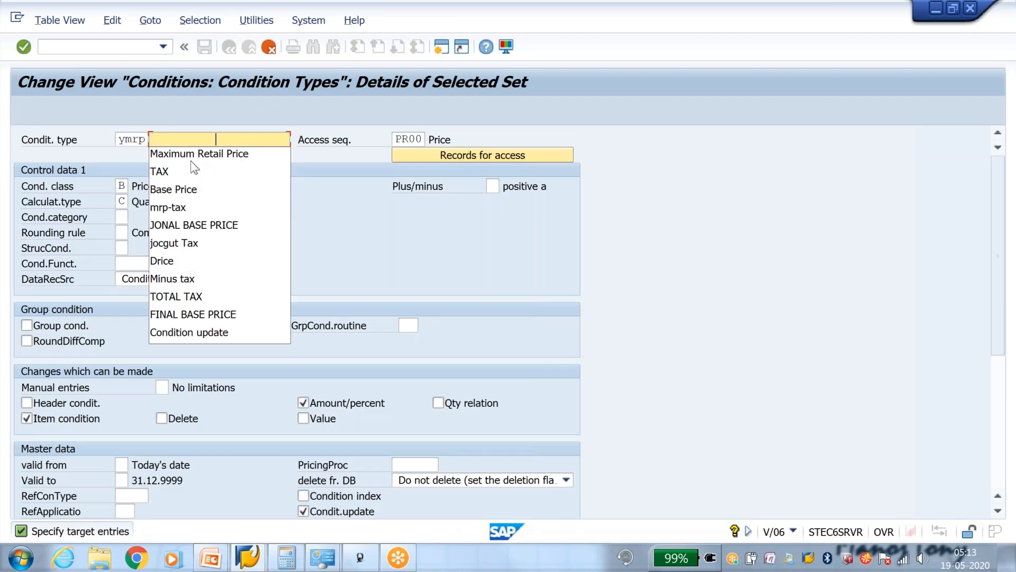
{"action": "left_click", "coordinate": [251, 161]}
- Assign access sequence YMRP to the copied condition type and submit the entry
{"action": "left_click", "coordinate": [407, 139]}
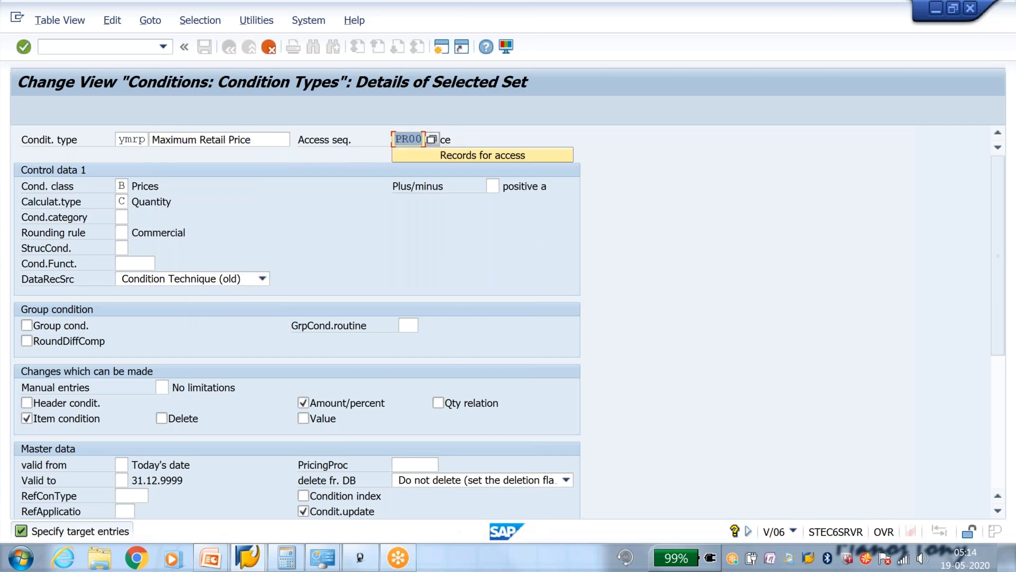
{"action": "key", "text": "Delete"}
{"action": "type", "text": "ym,r"}
{"action": "key", "text": "BackSpace"}
{"action": "type", "text": "rp"}
{"action": "key", "text": "Return"}
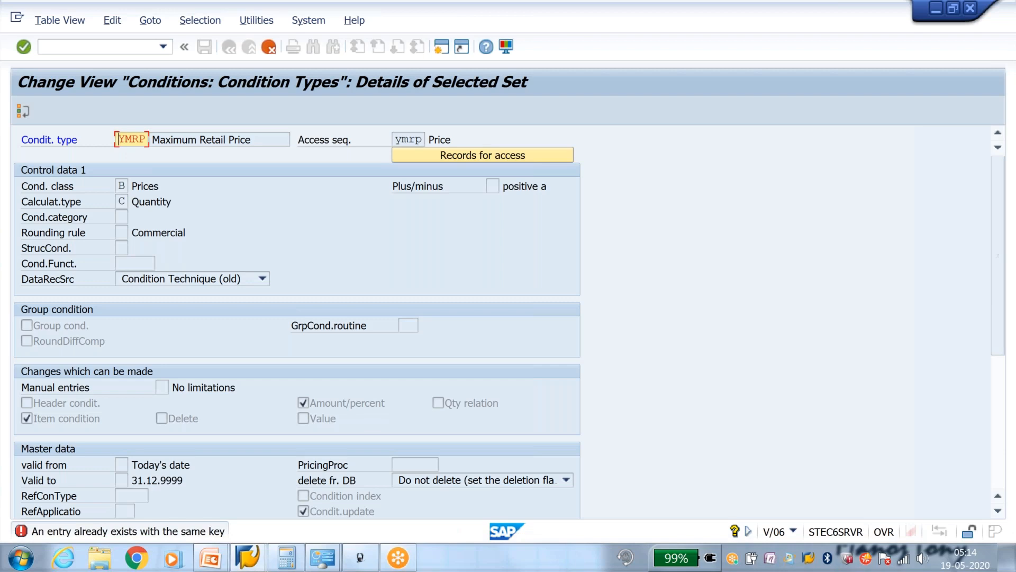
- Change the copied condition type's key to TMRP and save it to the proposed request
{"action": "type", "text": "T"}
{"action": "key", "text": "Return"}
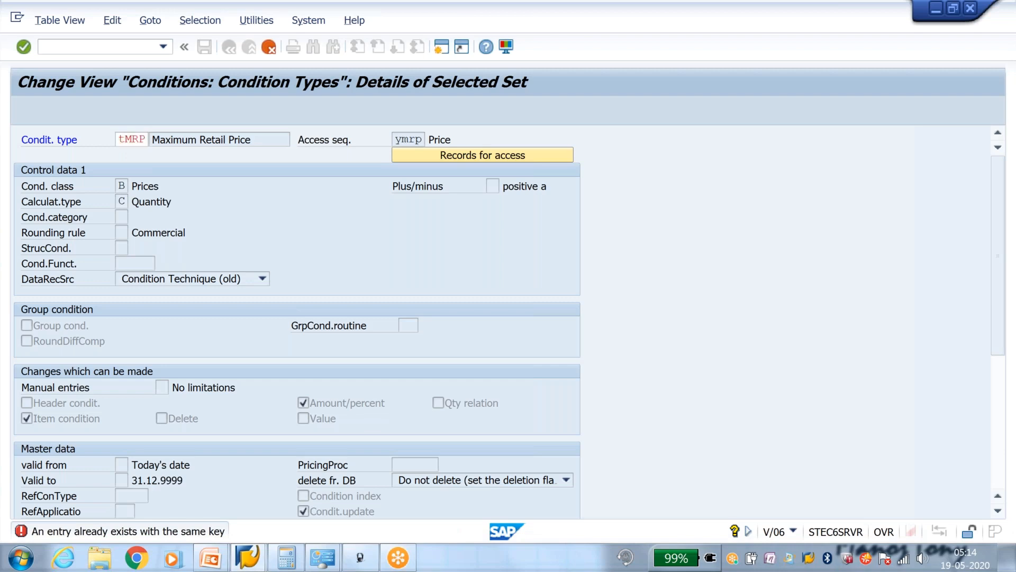
{"action": "key", "text": "Return"}
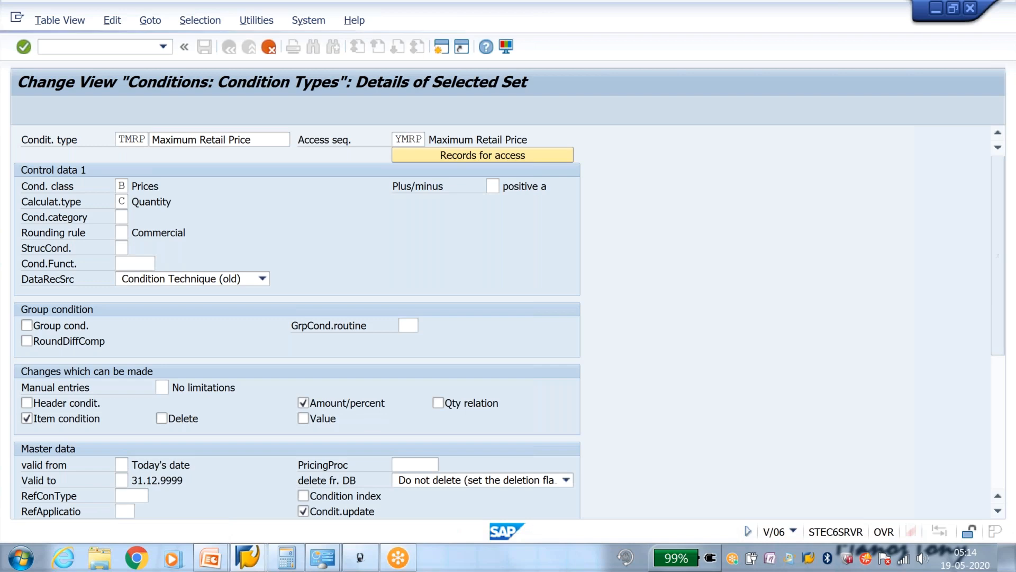
{"action": "left_click", "coordinate": [204, 46]}
{"action": "left_click", "coordinate": [299, 277]}
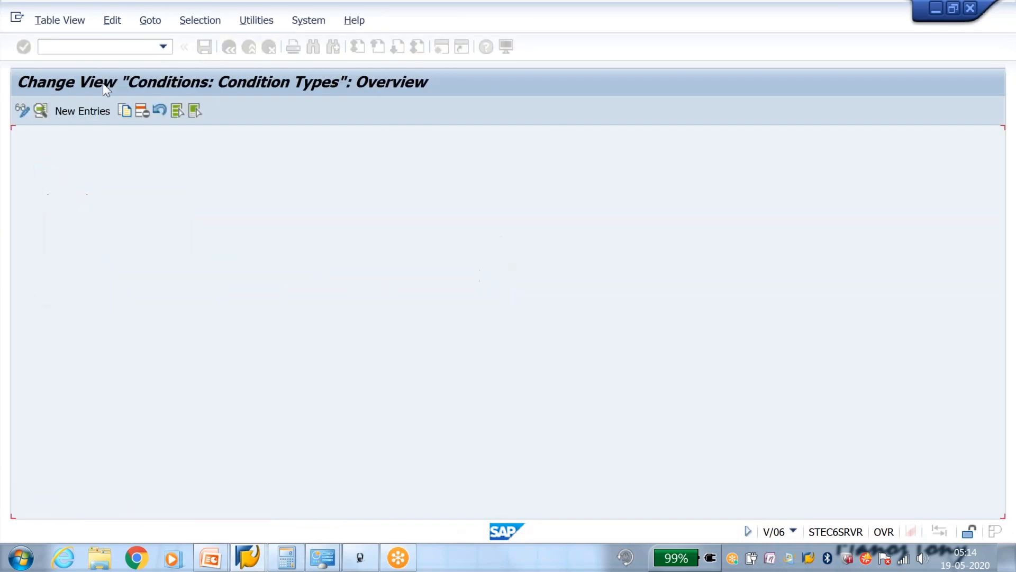
- In transaction V/08, add the pricing procedure QVAA01 with the description Domestic Pricing Procedure
{"action": "left_click", "coordinate": [114, 50]}
{"action": "type", "text": "/nv/0"}
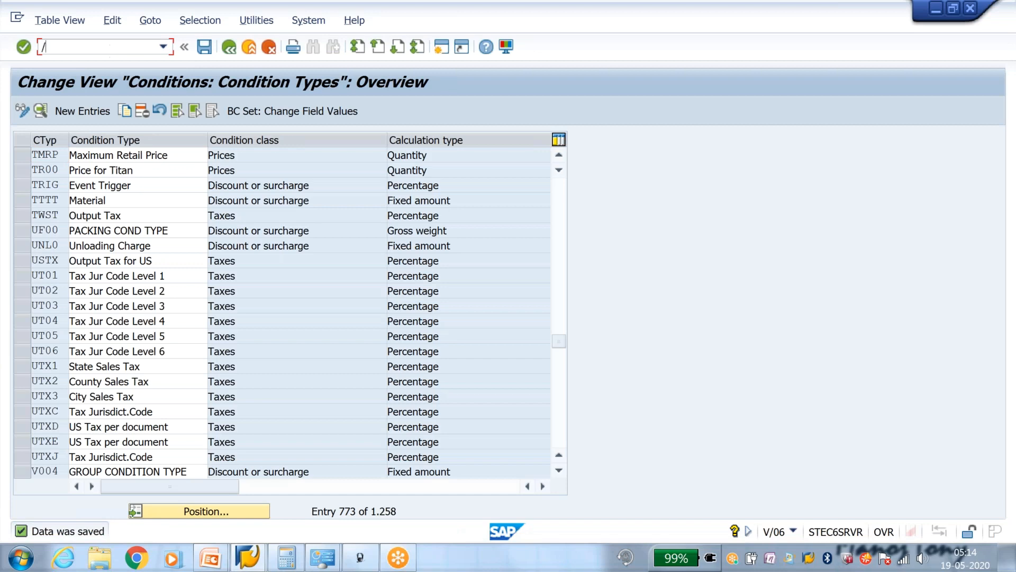
{"action": "type", "text": "8"}
{"action": "key", "text": "Return"}
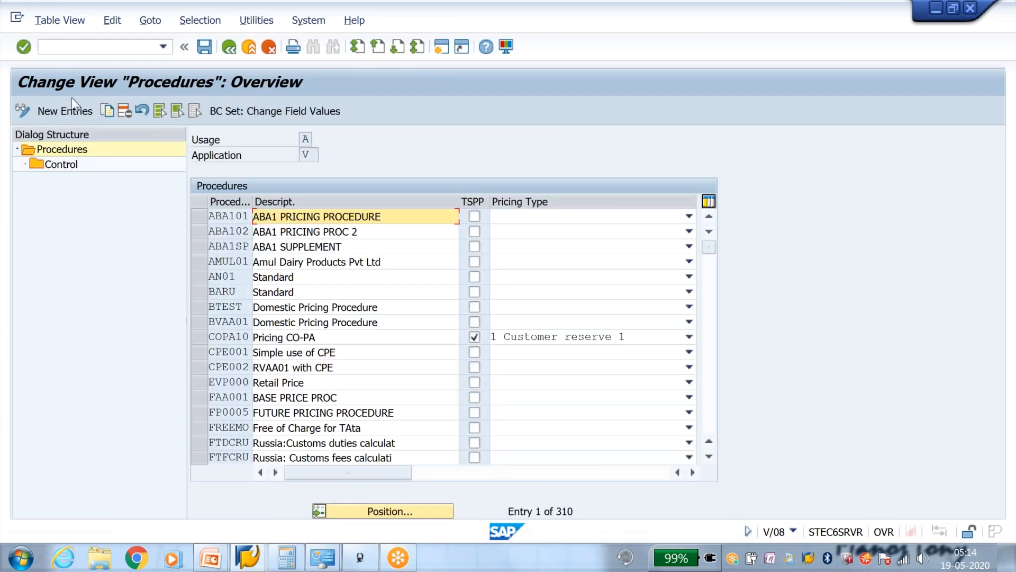
{"action": "left_click", "coordinate": [72, 98]}
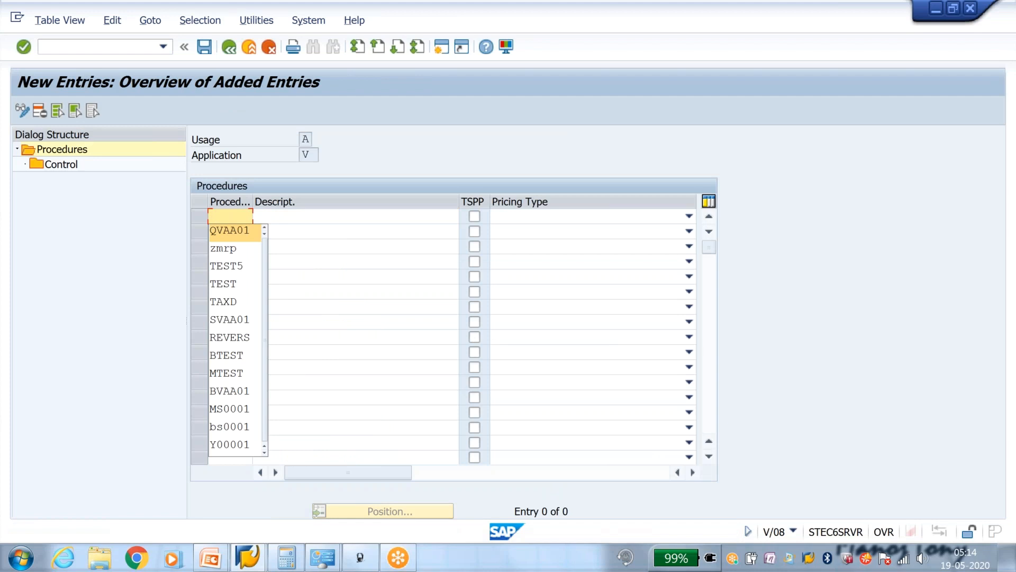
{"action": "left_click", "coordinate": [229, 231]}
{"action": "left_click", "coordinate": [279, 217]}
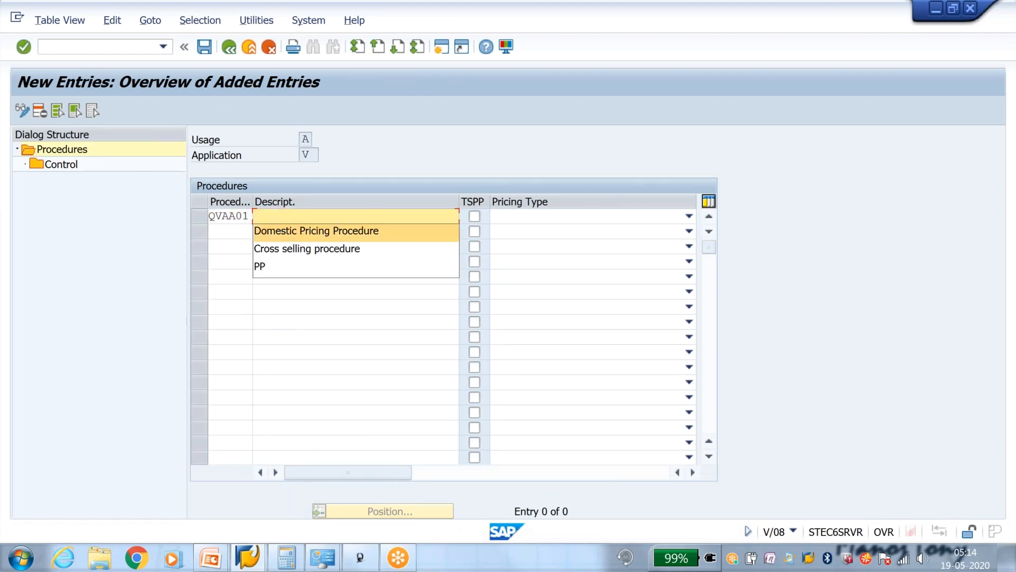
{"action": "key", "text": "Return"}
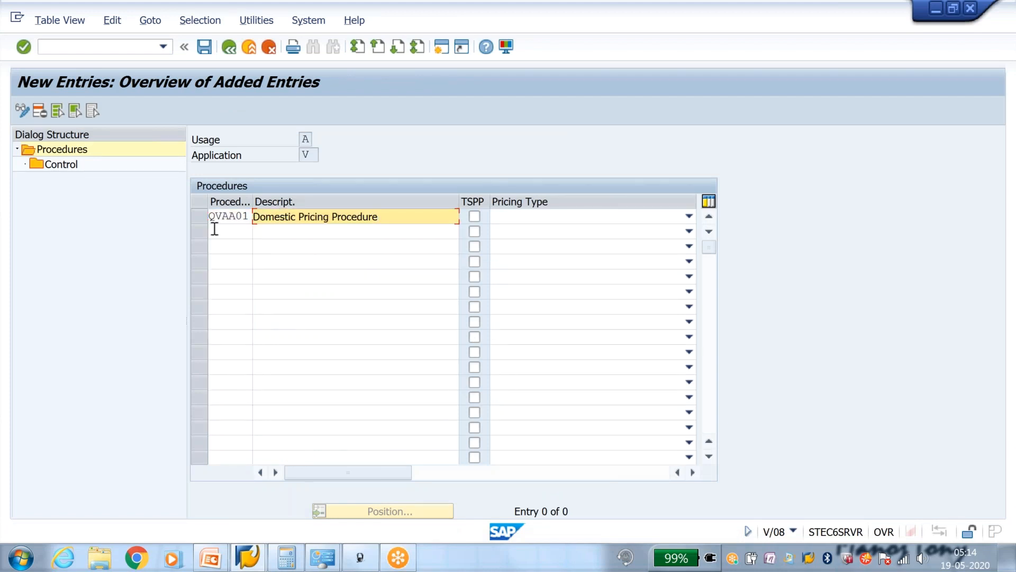
{"action": "key", "text": "Return"}
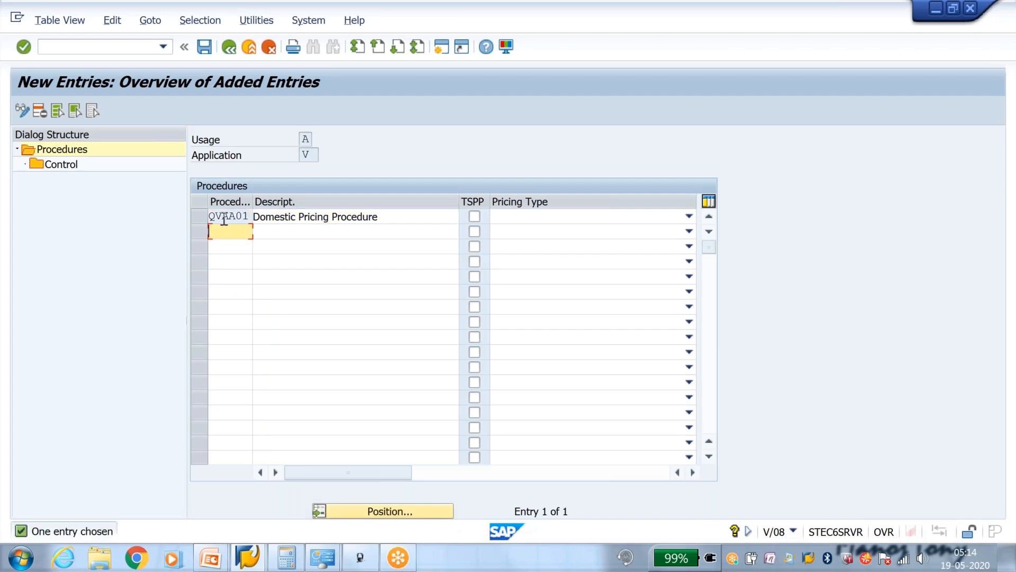
- Open the control data of the pricing procedure QVAA01
{"action": "left_click", "coordinate": [201, 218]}
{"action": "left_click", "coordinate": [68, 168]}
{"action": "double_click", "coordinate": [69, 168]}
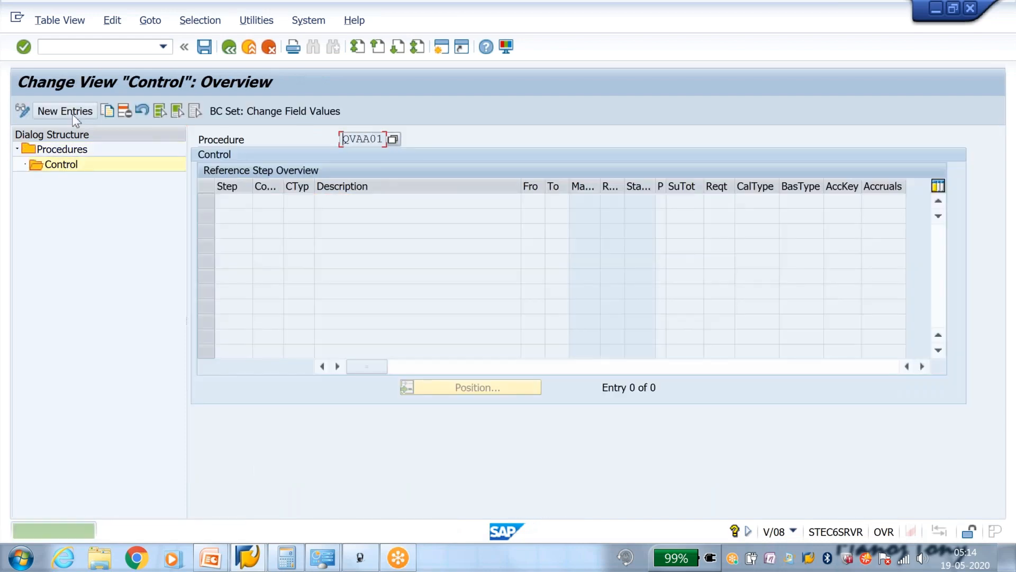
- Add step 10 with condition type TMRP marked as statistical to the procedure's control data and save it to the proposed request
{"action": "key", "text": "F5"}
{"action": "type", "text": "10"}
{"action": "key", "text": "Tab"}
{"action": "key", "text": "Tab"}
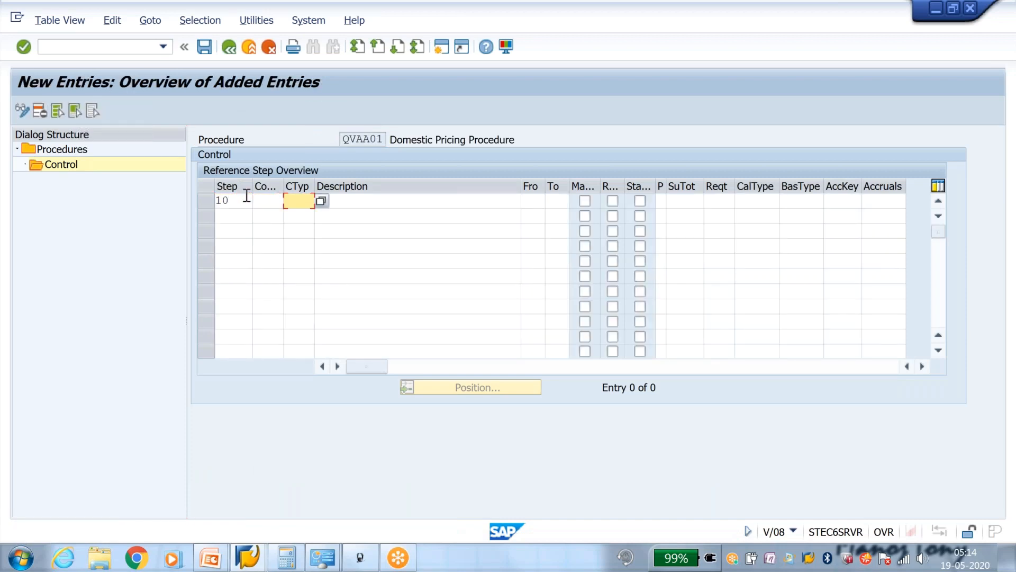
{"action": "type", "text": "tmrp"}
{"action": "key", "text": "Tab"}
{"action": "key", "text": "Tab"}
{"action": "key", "text": "Tab"}
{"action": "key", "text": "Tab"}
{"action": "key", "text": "Tab"}
{"action": "key", "text": "Tab"}
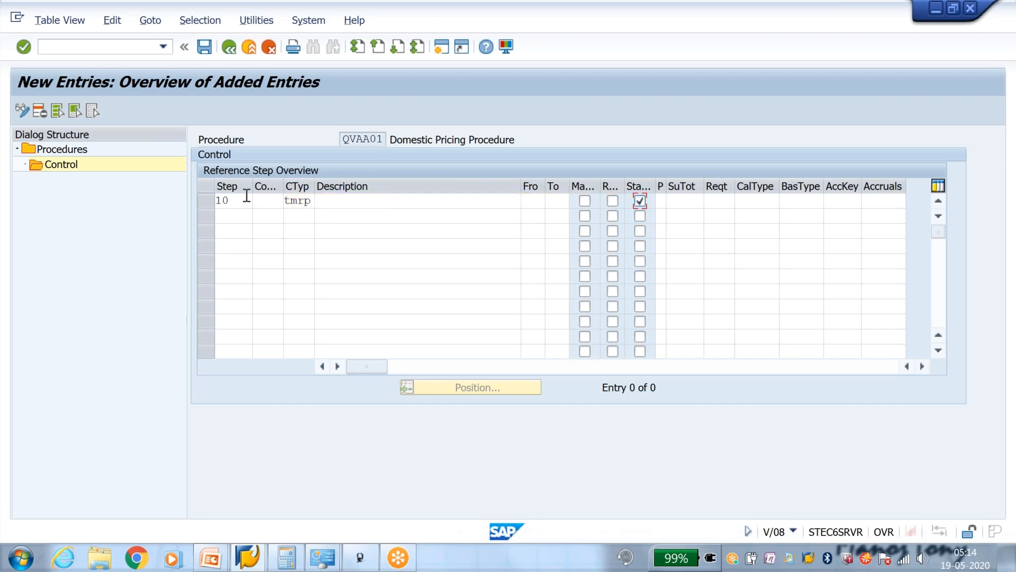
{"action": "key", "text": "Return"}
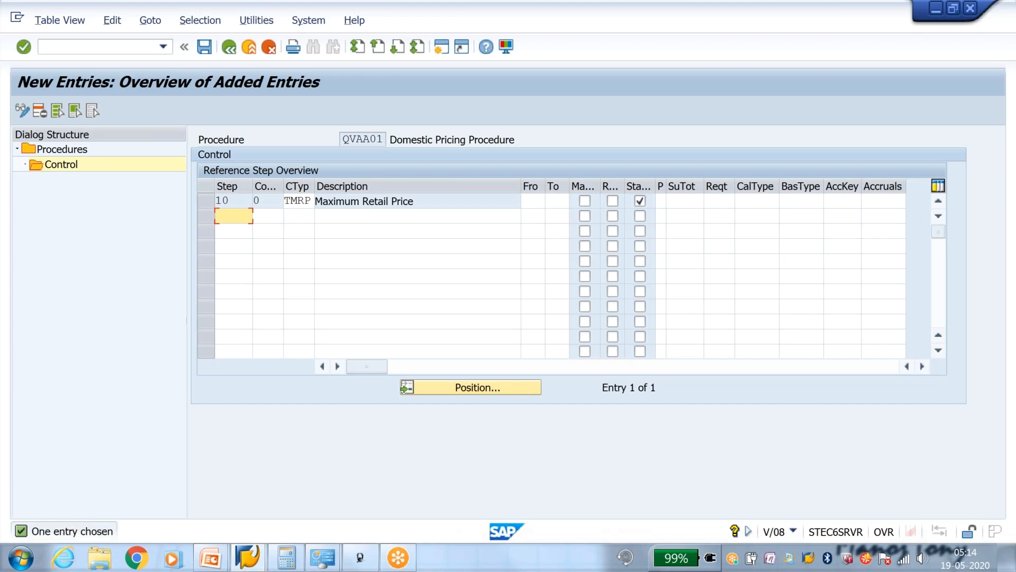
{"action": "left_click", "coordinate": [205, 48]}
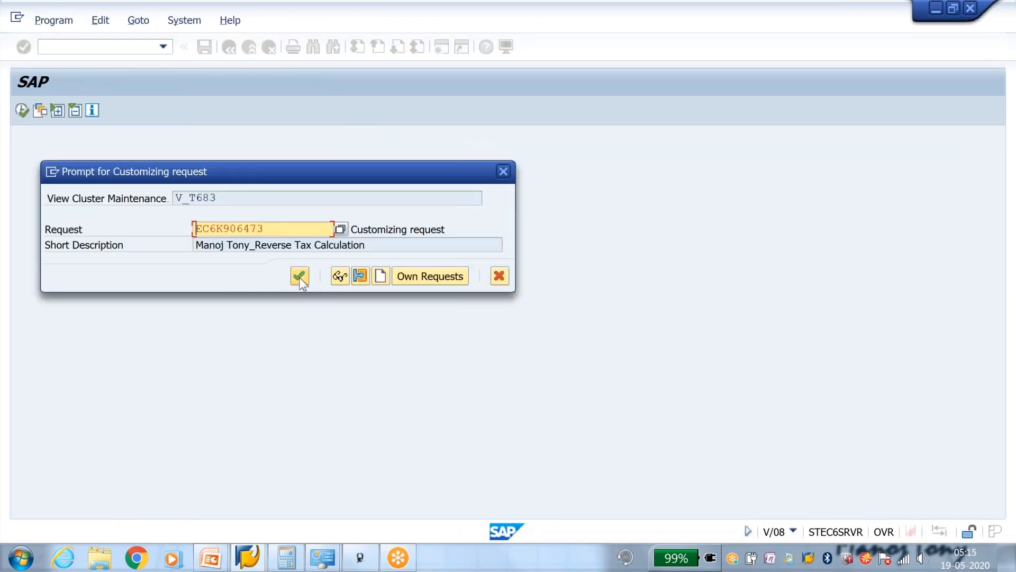
{"action": "key", "text": "Return"}
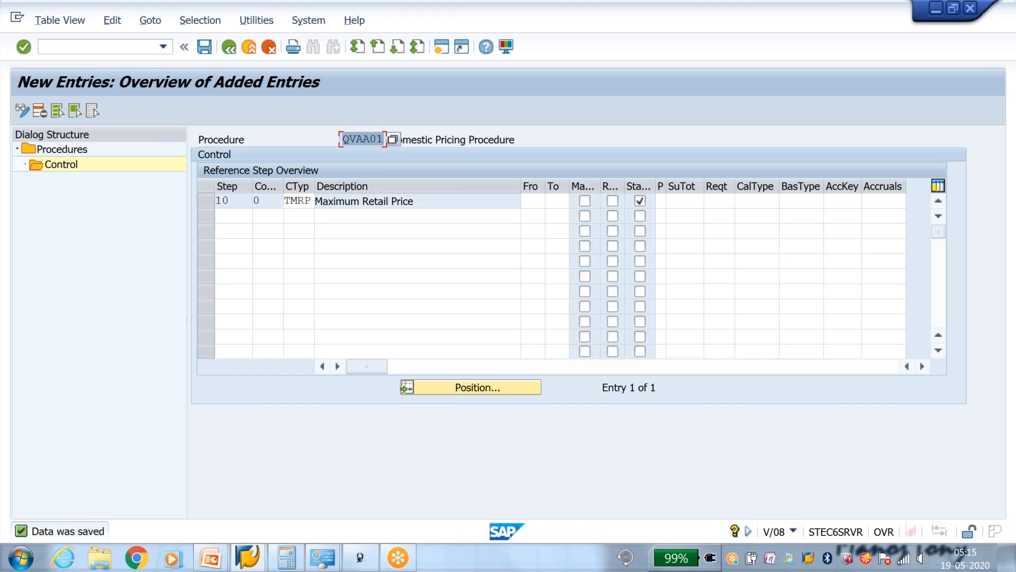
- In transaction OVKK, position the list at sales organization J100, distribution channel J1 and division J1
{"action": "left_click", "coordinate": [139, 46]}
{"action": "type", "text": "/no"}
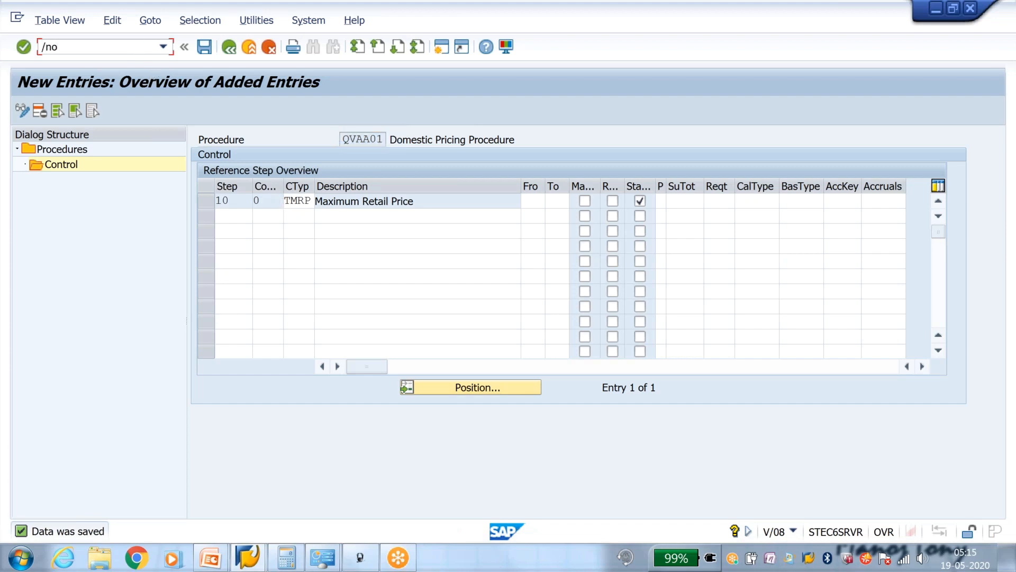
{"action": "type", "text": "vkk"}
{"action": "key", "text": "Return"}
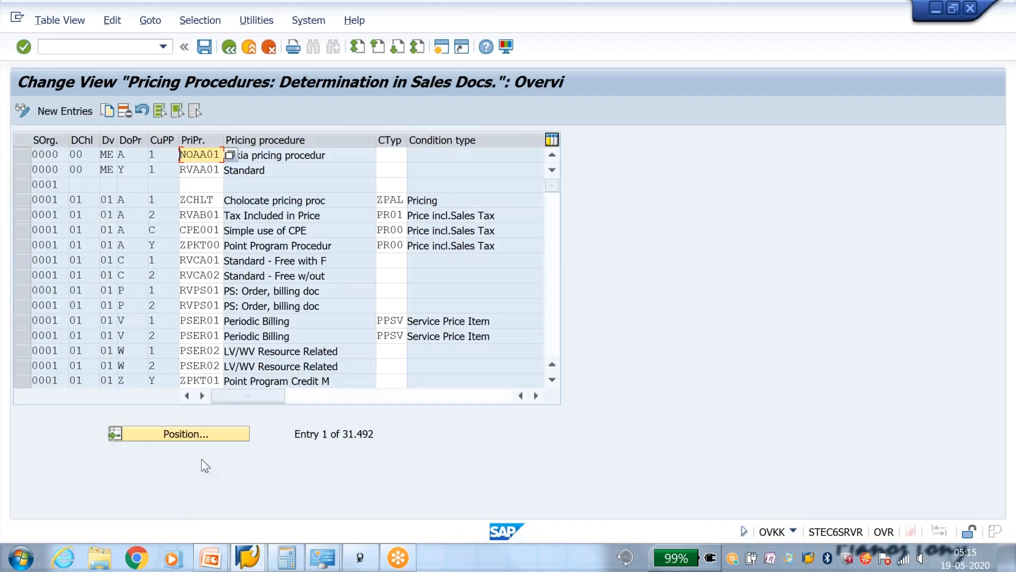
{"action": "left_click", "coordinate": [216, 438]}
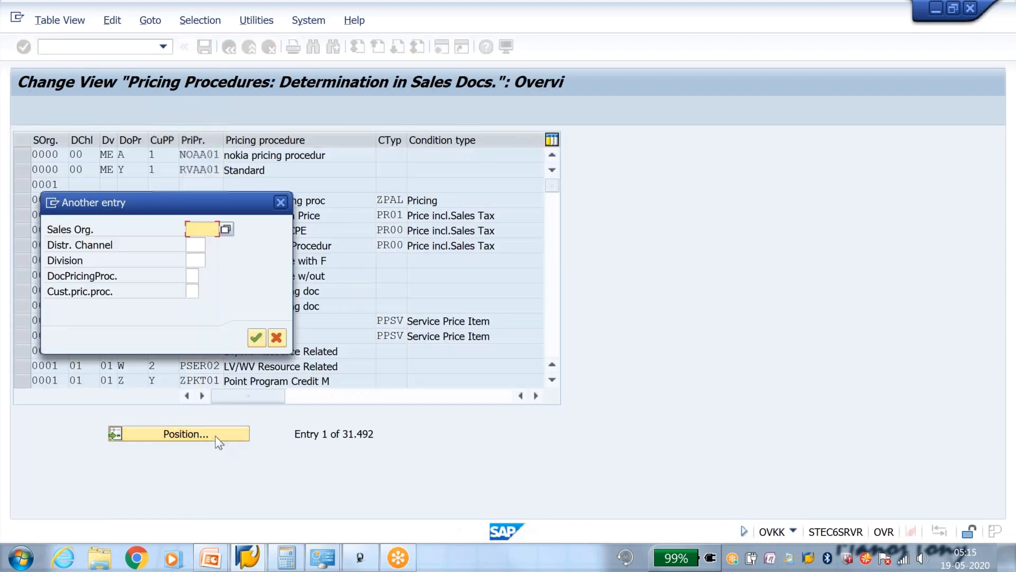
{"action": "type", "text": "j100"}
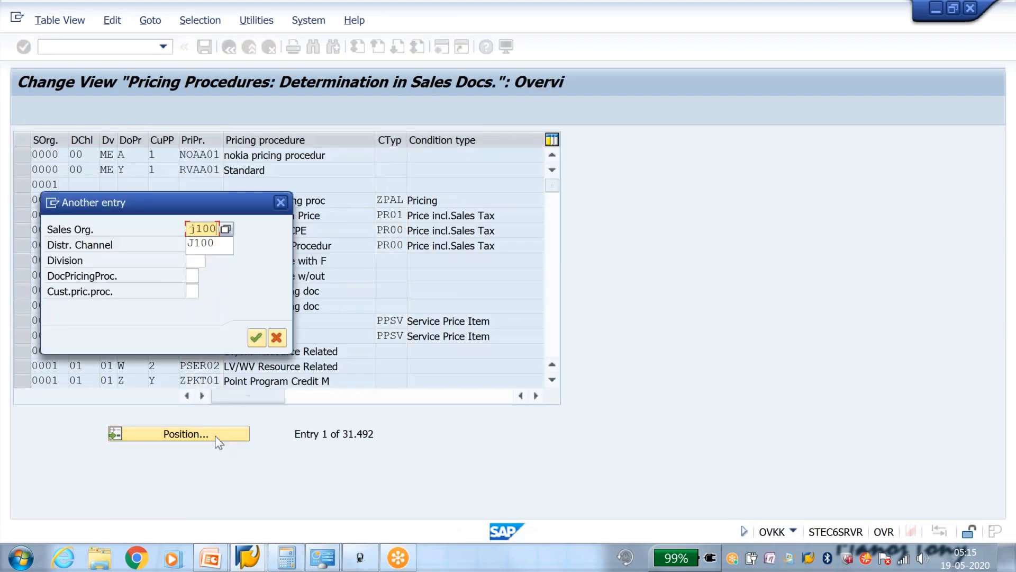
{"action": "key", "text": "Tab"}
{"action": "type", "text": "j1"}
{"action": "key", "text": "Tab"}
{"action": "type", "text": "j1"}
{"action": "key", "text": "Tab"}
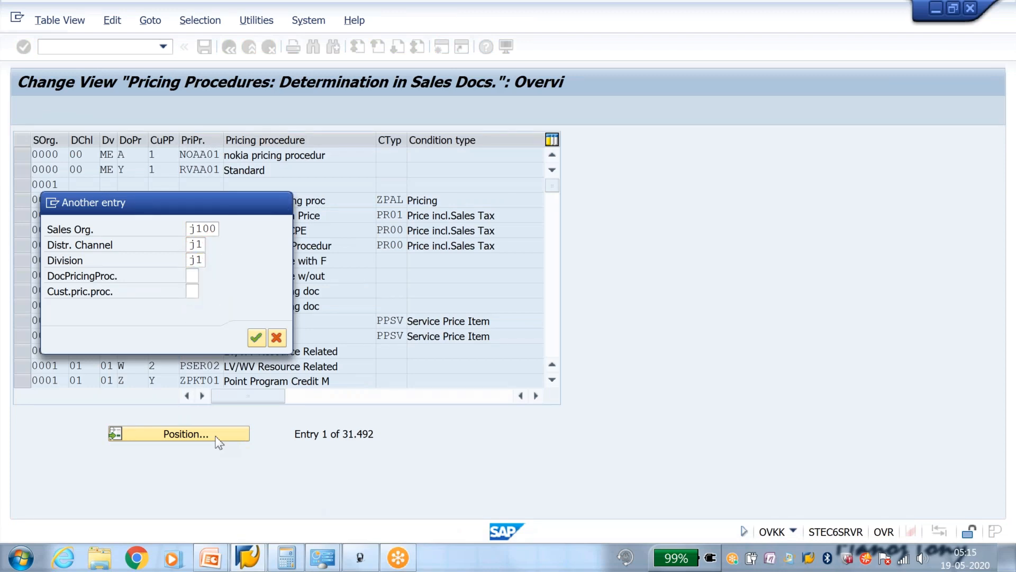
{"action": "key", "text": "Return"}
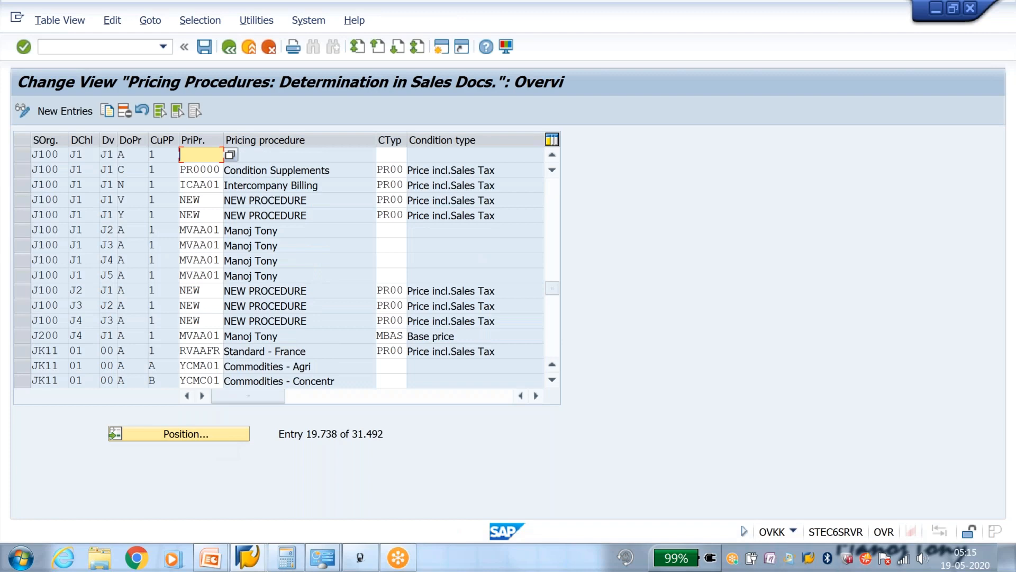
- Assign pricing procedure QVAA01 and condition type TMRP to the J100/J1/J1 entry with document procedure A and customer procedure 1, and save
{"action": "key", "text": "BackSpace"}
{"action": "key", "text": "Down"}
{"action": "key", "text": "Return"}
{"action": "left_click", "coordinate": [391, 154]}
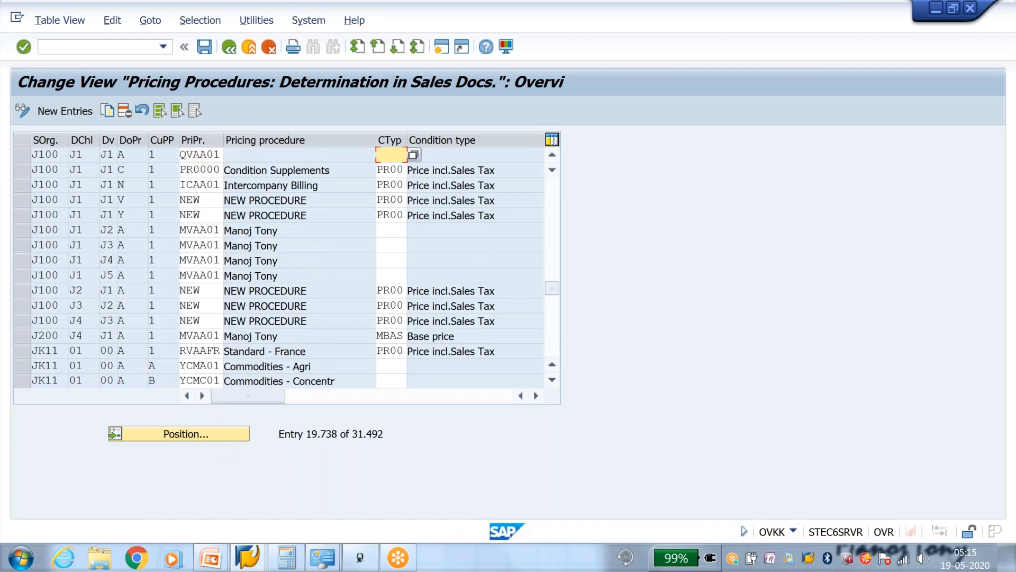
{"action": "type", "text": "tmrp"}
{"action": "key", "text": "Return"}
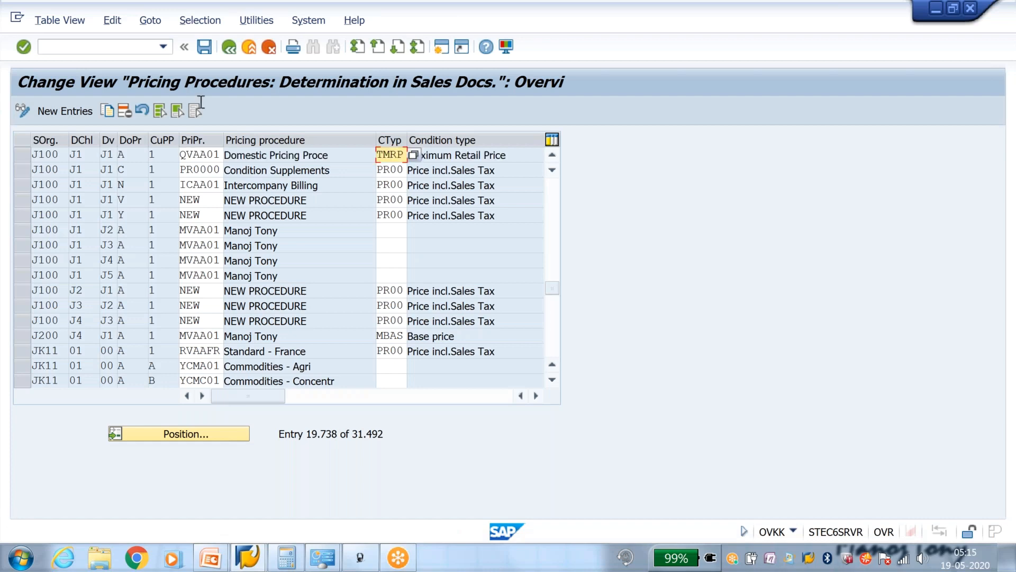
{"action": "left_click", "coordinate": [204, 48]}
{"action": "key", "text": "Return"}
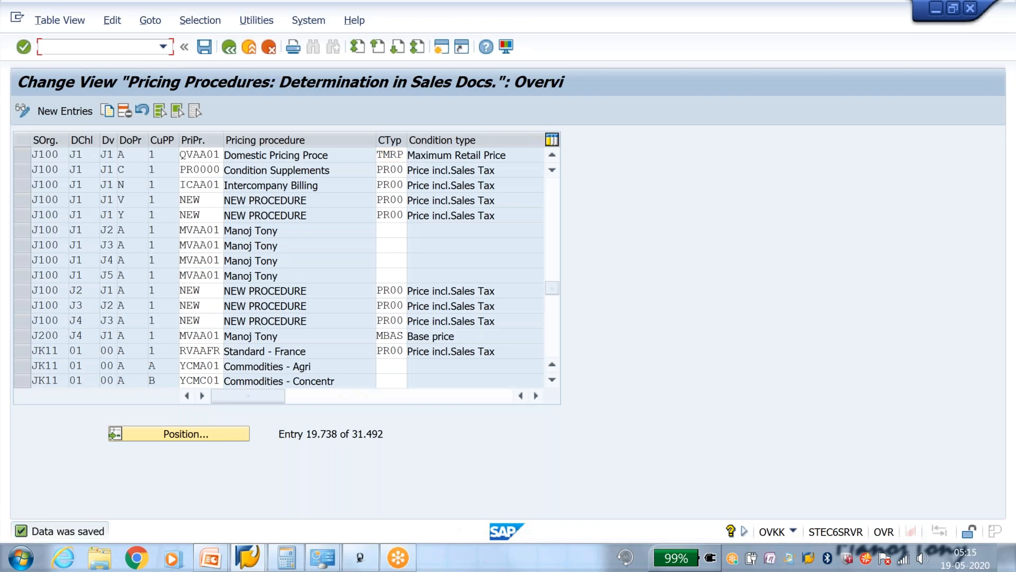
- Open transaction VK11 for creating condition records
{"action": "type", "text": "/nvk11"}
{"action": "key", "text": "Return"}
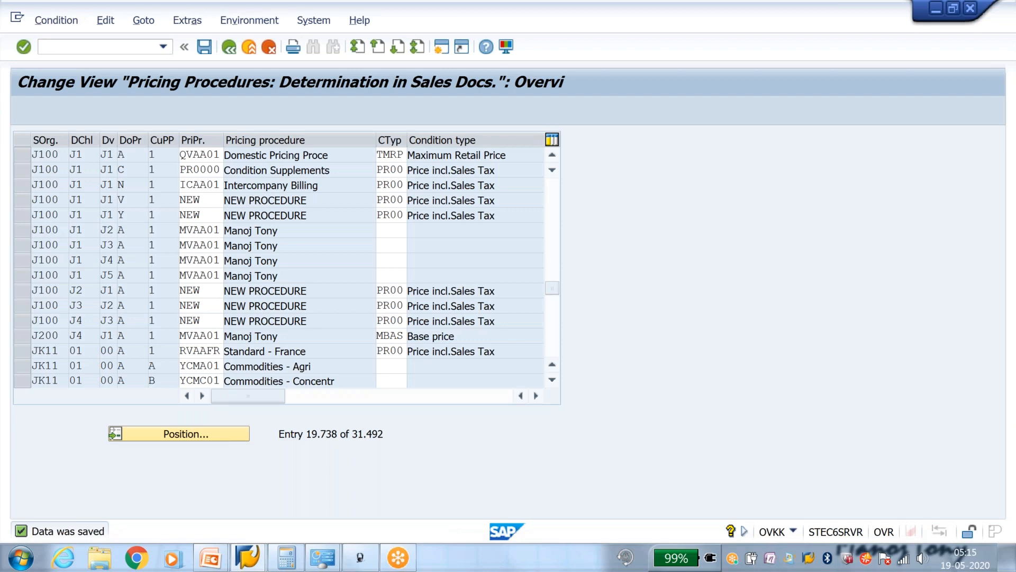
{"action": "type", "text": "y"}
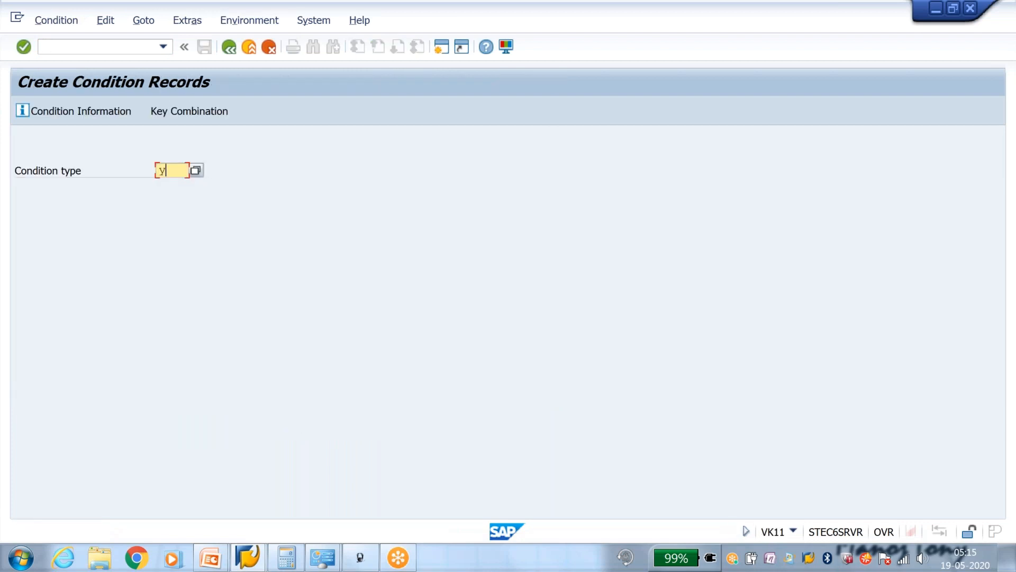
{"action": "type", "text": "mrp"}
{"action": "key", "text": "Return"}
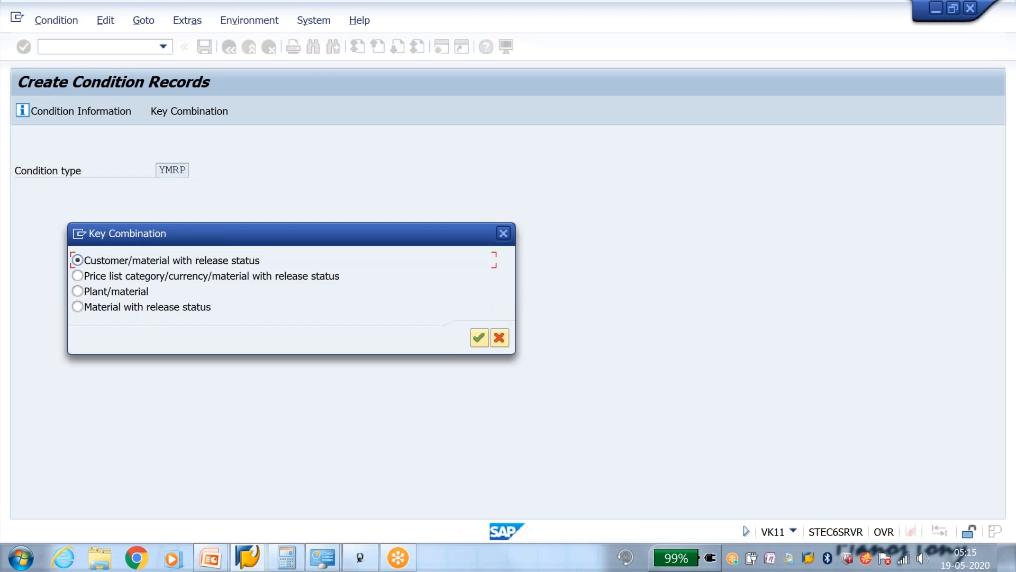
{"action": "left_click", "coordinate": [503, 233]}
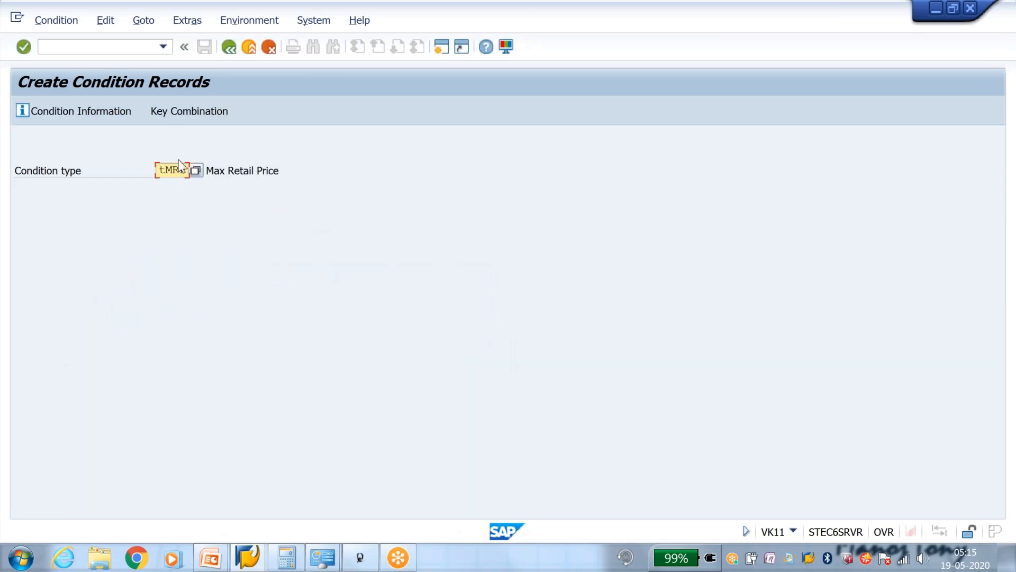
- Create a TMRP condition record for the speaker material with an amount of 10000 INR and save it
{"action": "key", "text": "Return"}
{"action": "key", "text": "Down"}
{"action": "key", "text": "Return"}
{"action": "key", "text": "Tab"}
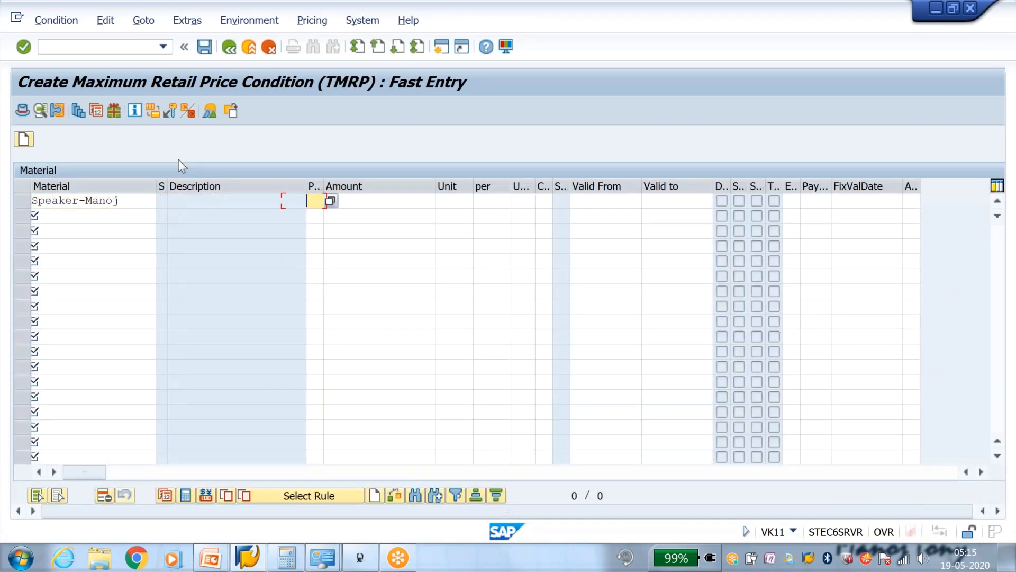
{"action": "key", "text": "Tab"}
{"action": "type", "text": "10000"}
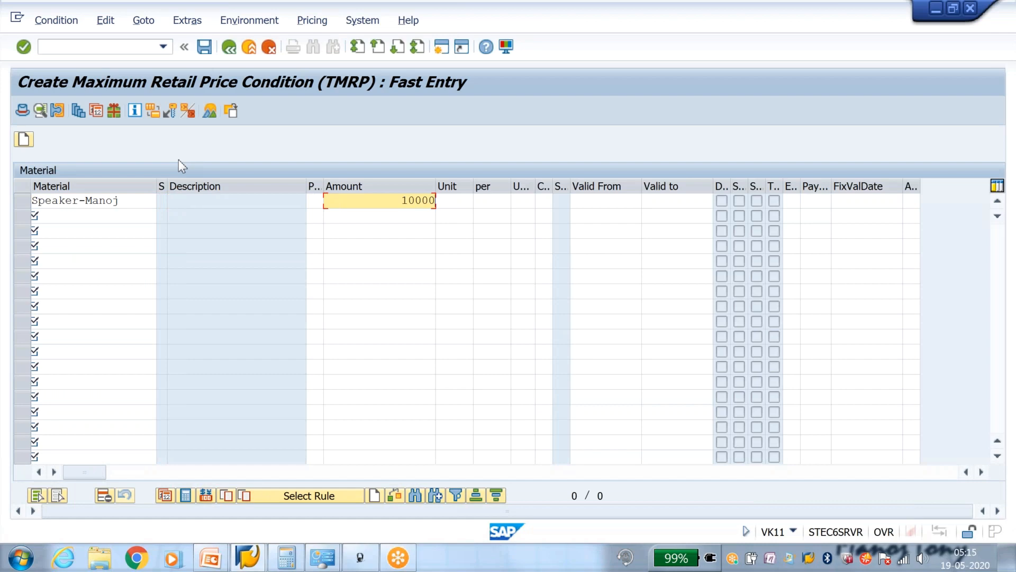
{"action": "key", "text": "Tab"}
{"action": "type", "text": "inr"}
{"action": "key", "text": "Return"}
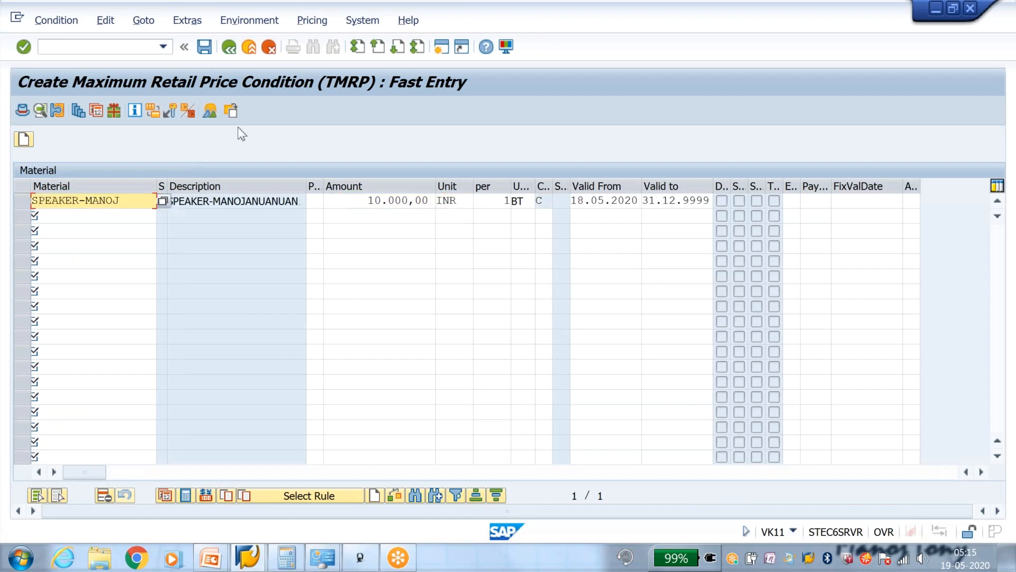
{"action": "key", "text": "ctrl+s"}
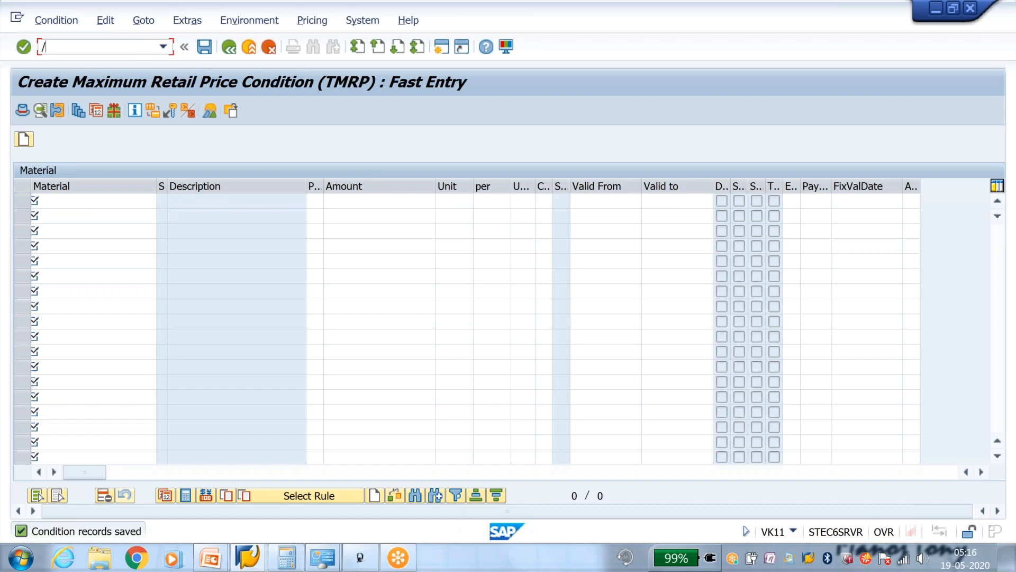
- In transaction VA01, start a sales order of type OR
{"action": "key", "text": "Return"}
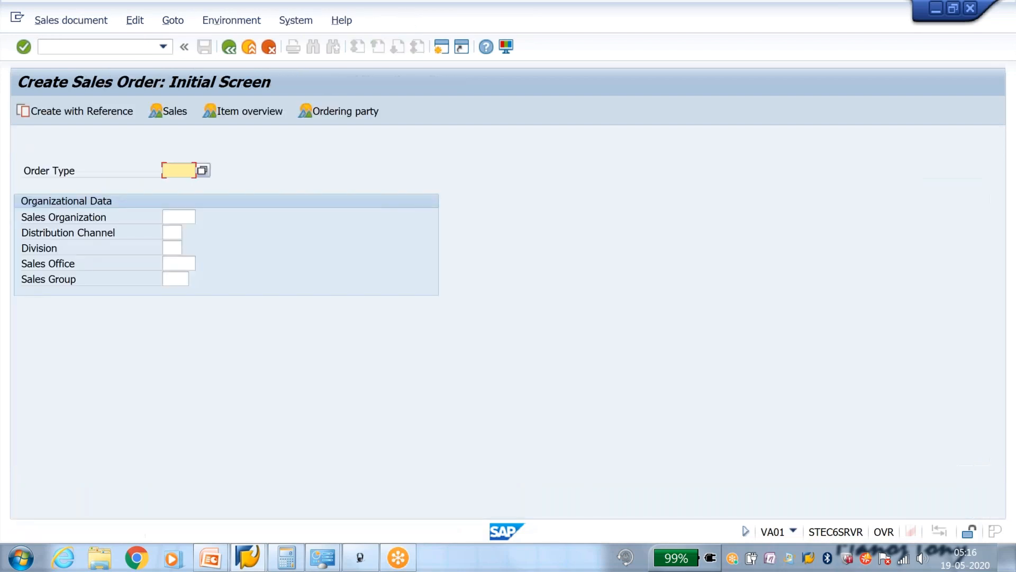
{"action": "type", "text": "sdf"}
{"action": "key", "text": "BackSpace"}
{"action": "key", "text": "BackSpace"}
{"action": "key", "text": "BackSpace"}
{"action": "type", "text": "or"}
{"action": "key", "text": "Return"}
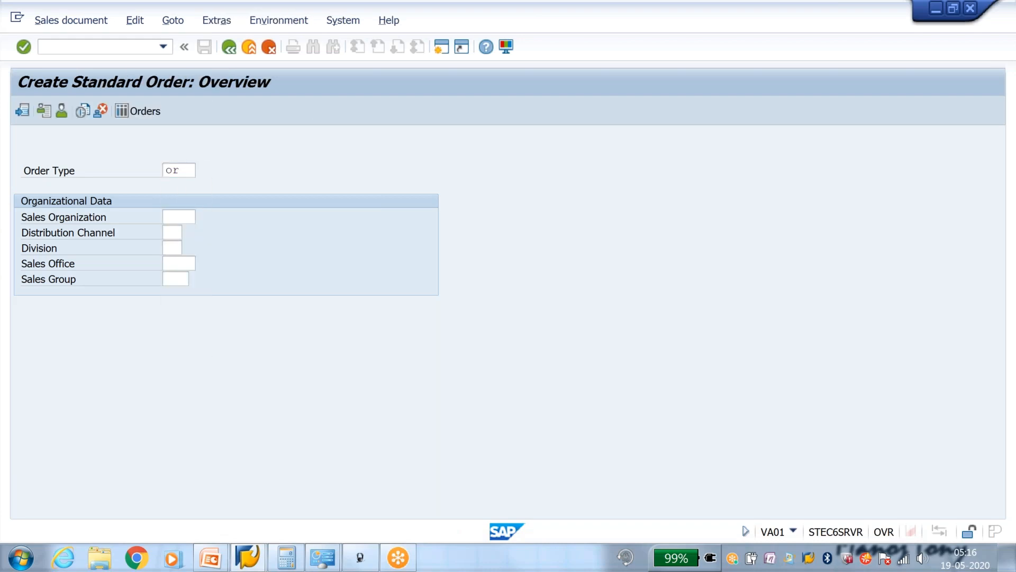
- Enter the customer's number as sold-to party of the order and accept the proposed partners
{"action": "key", "text": "Down"}
{"action": "key", "text": "Return"}
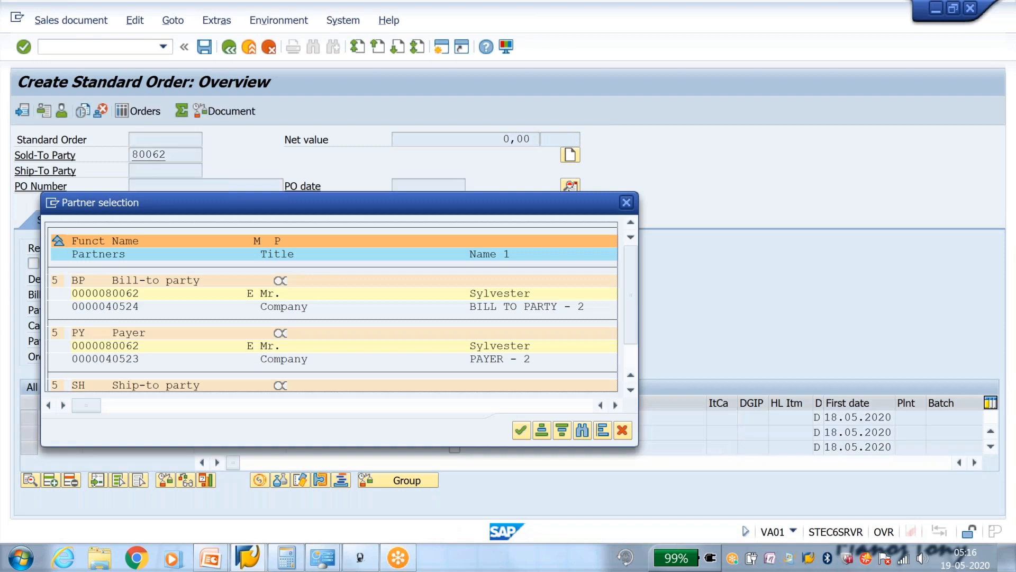
{"action": "key", "text": "Return"}
- Add the speaker material as an order item with a quantity of 1
{"action": "key", "text": "BackSpace"}
{"action": "key", "text": "Down"}
{"action": "key", "text": "Down"}
{"action": "key", "text": "Down"}
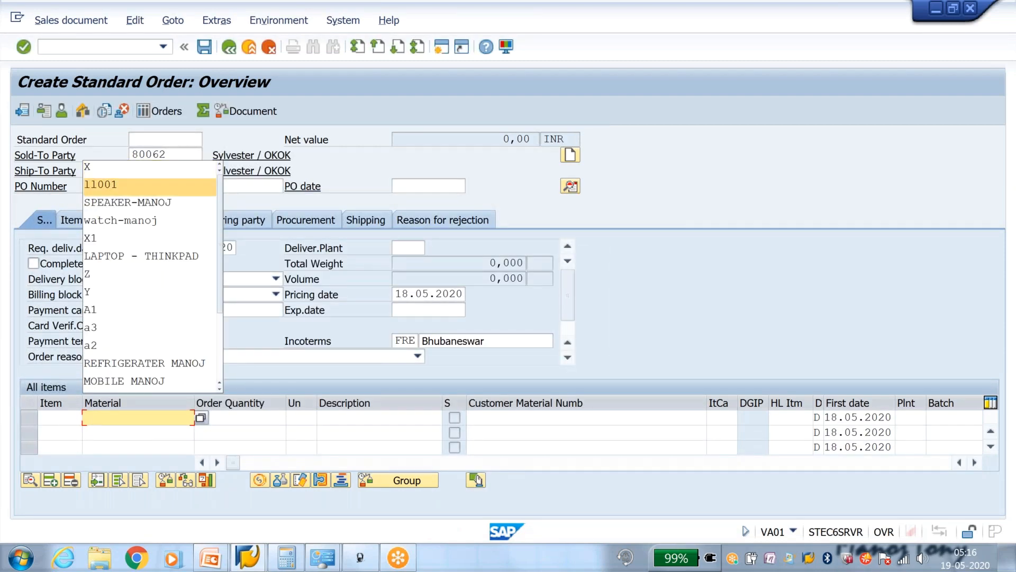
{"action": "key", "text": "Return"}
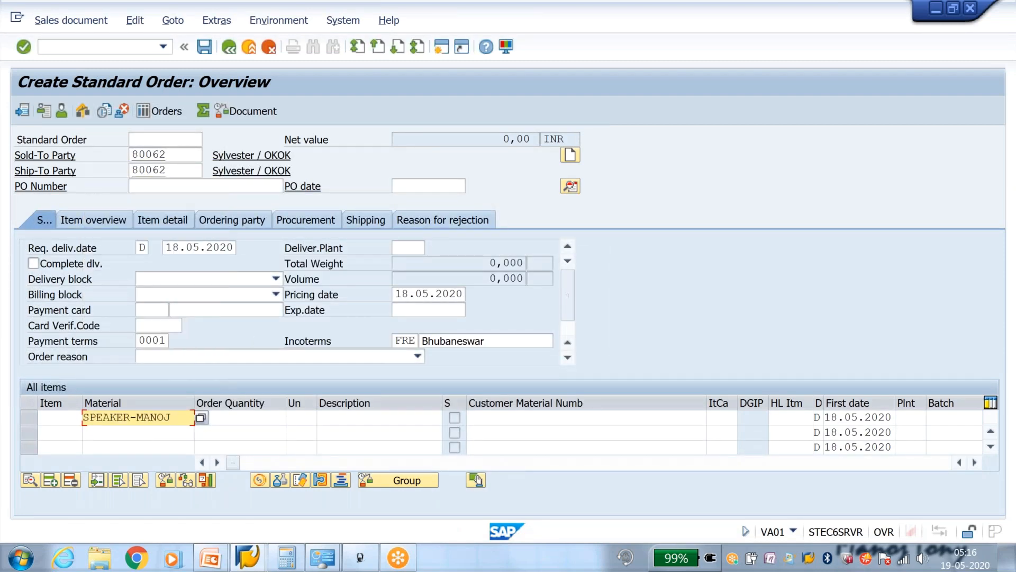
{"action": "key", "text": "Tab"}
{"action": "type", "text": "1"}
{"action": "key", "text": "Return"}
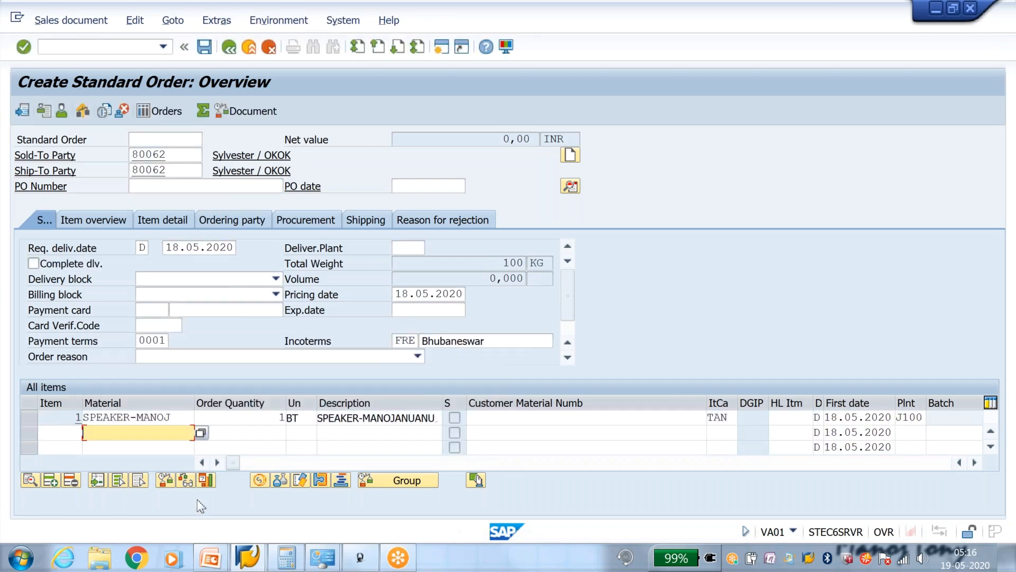
- Open the speaker item's pricing conditions and examine the Maximum Retail Price amount
{"action": "double_click", "coordinate": [150, 418]}
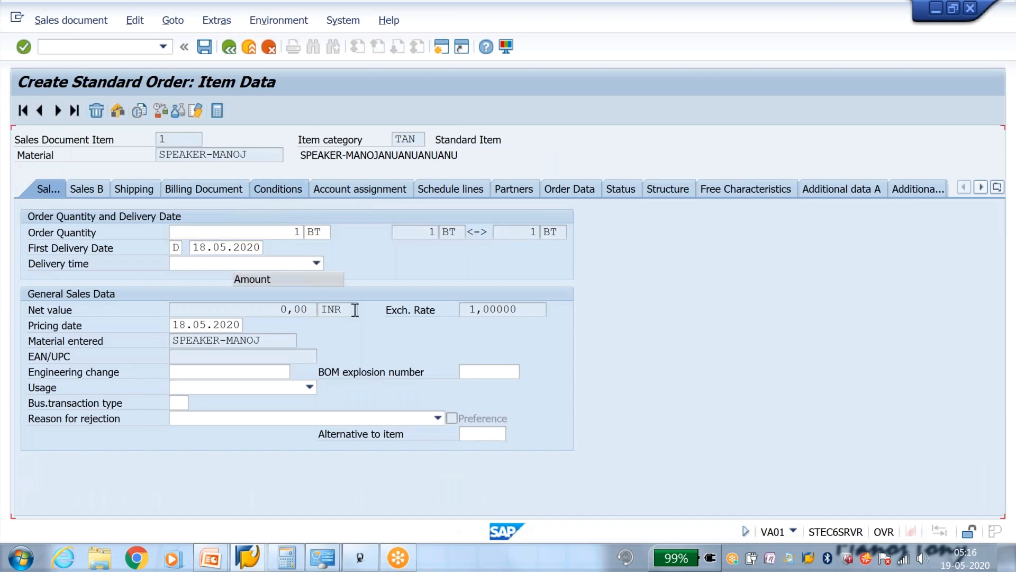
{"action": "left_click_drag", "start_coordinate": [268, 293], "coordinate": [352, 292]}
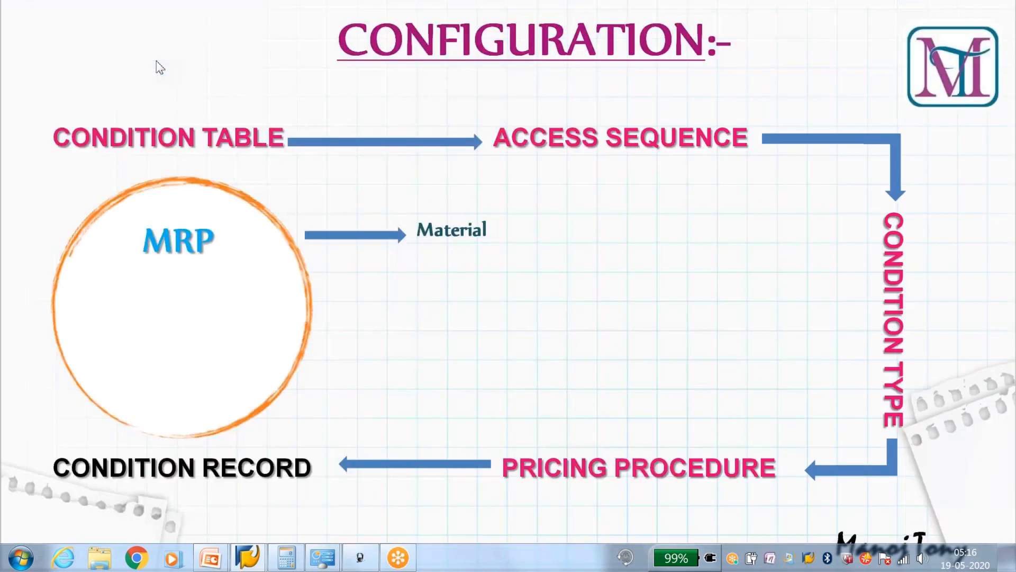
{"action": "left_click", "coordinate": [438, 352]}
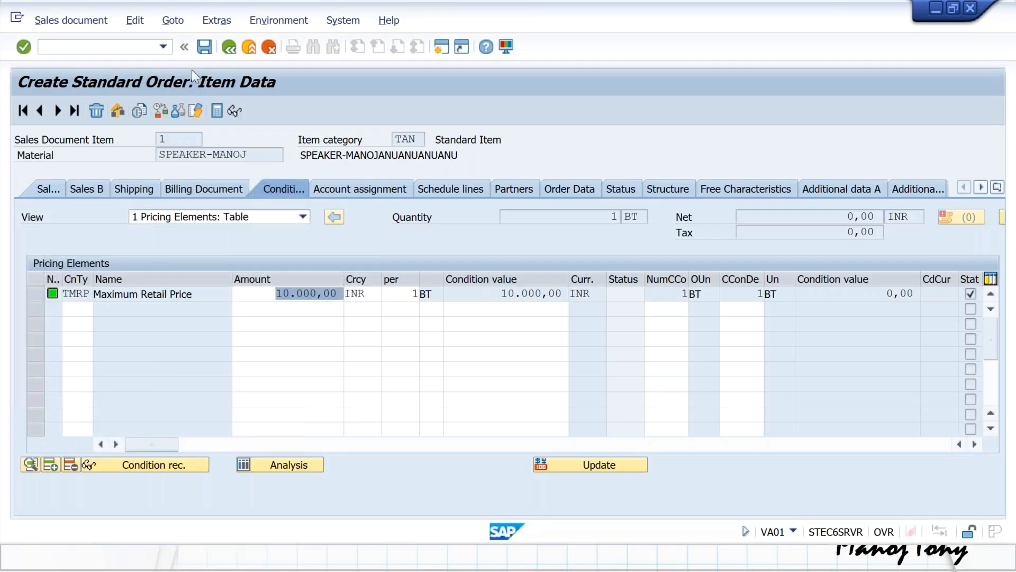
- In transaction V/03, open the field overview for a new condition table
{"action": "type", "text": "/nv/03"}
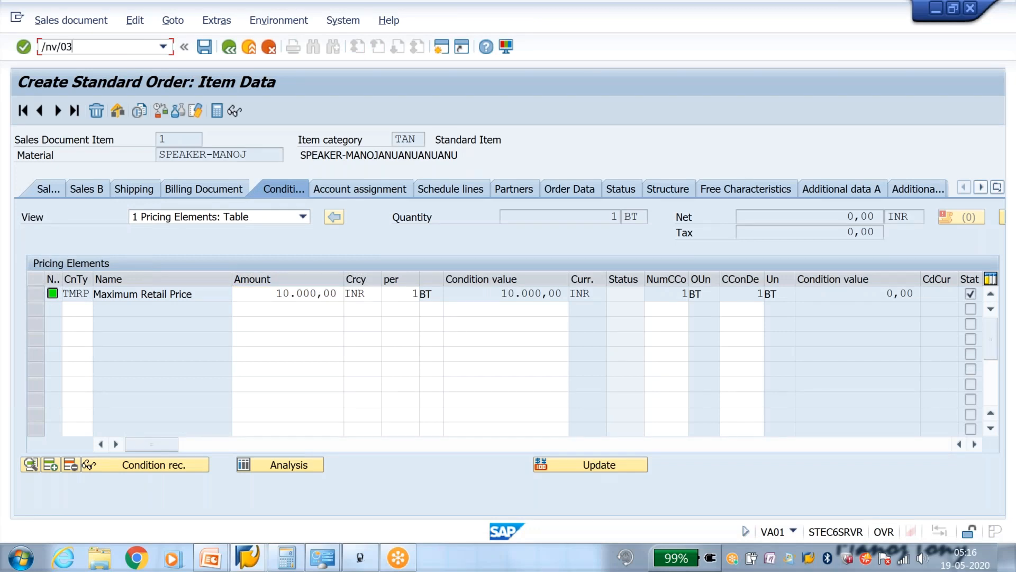
{"action": "key", "text": "Return"}
{"action": "key", "text": "Return"}
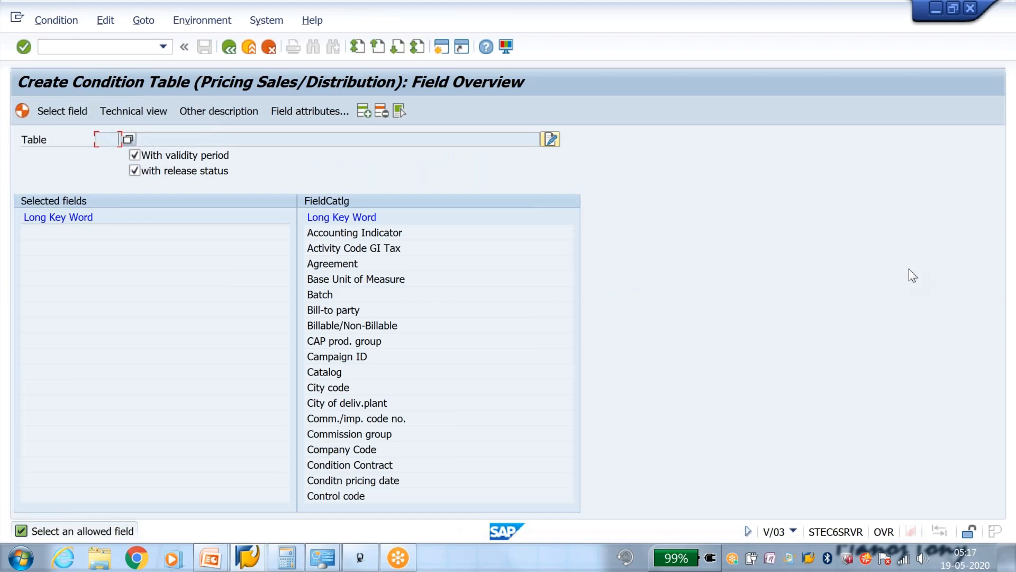
{"action": "key", "text": "alt+Tab"}
- Show the fields in the field catalog with their technical names and medium descriptions
{"action": "left_click", "coordinate": [399, 49]}
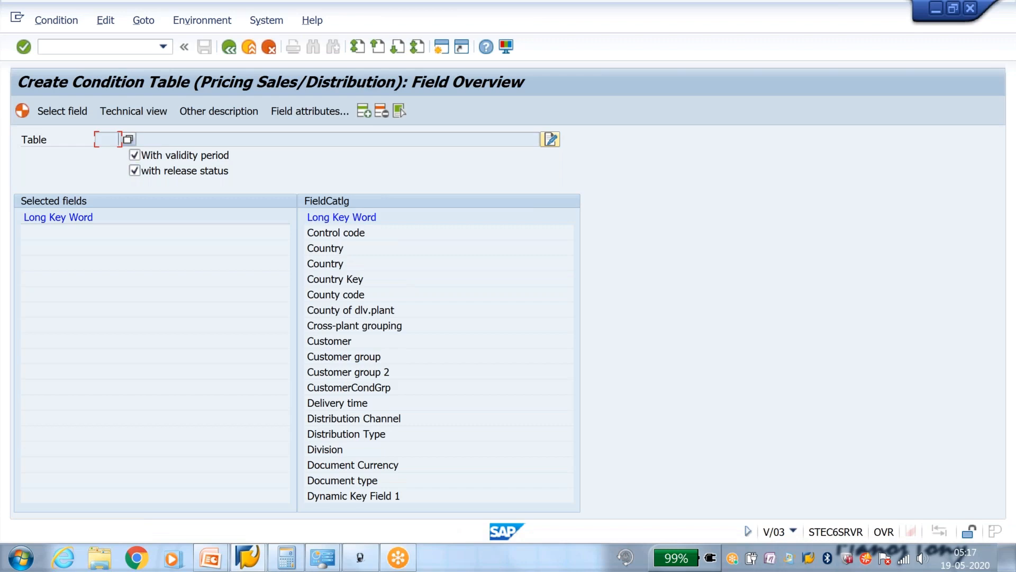
{"action": "left_click", "coordinate": [241, 115]}
{"action": "left_click", "coordinate": [240, 115]}
{"action": "left_click", "coordinate": [241, 115]}
{"action": "left_click", "coordinate": [241, 115]}
{"action": "left_click", "coordinate": [241, 115]}
{"action": "left_click", "coordinate": [242, 115]}
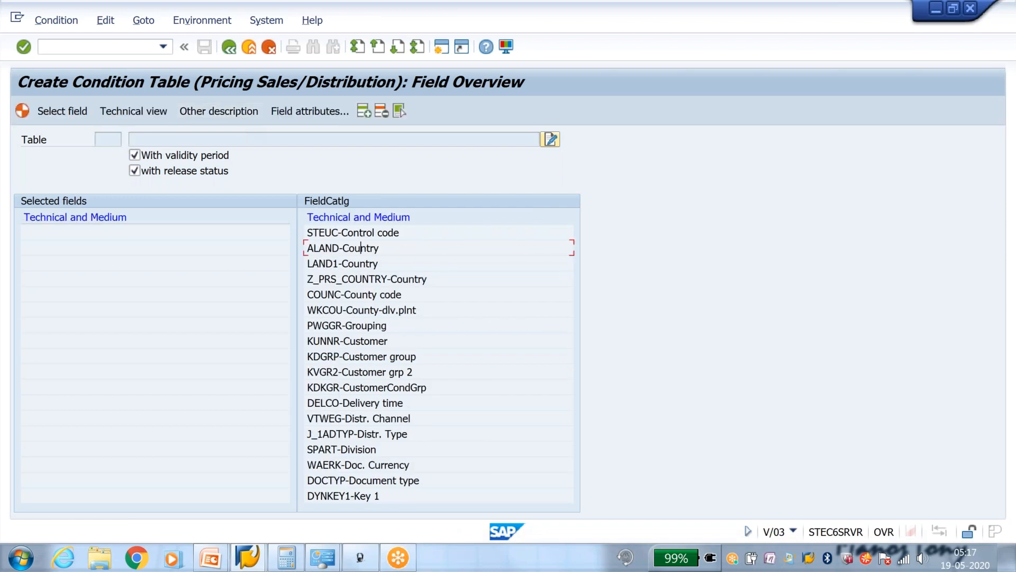
- Add the ALAND country field to the condition table and show the fields by medium key word
{"action": "double_click", "coordinate": [361, 248]}
{"action": "left_click", "coordinate": [240, 116]}
{"action": "left_click", "coordinate": [240, 117]}
{"action": "left_click", "coordinate": [240, 116]}
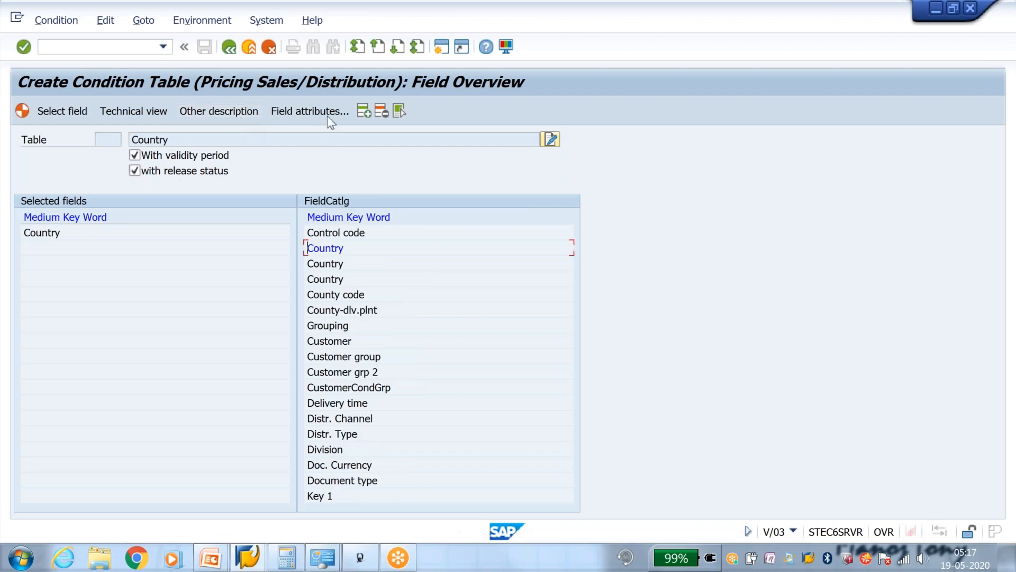
- Add the delivering plant's region field, Region-dlv.plnt, from the field catalog to the condition table
{"action": "left_click", "coordinate": [397, 48]}
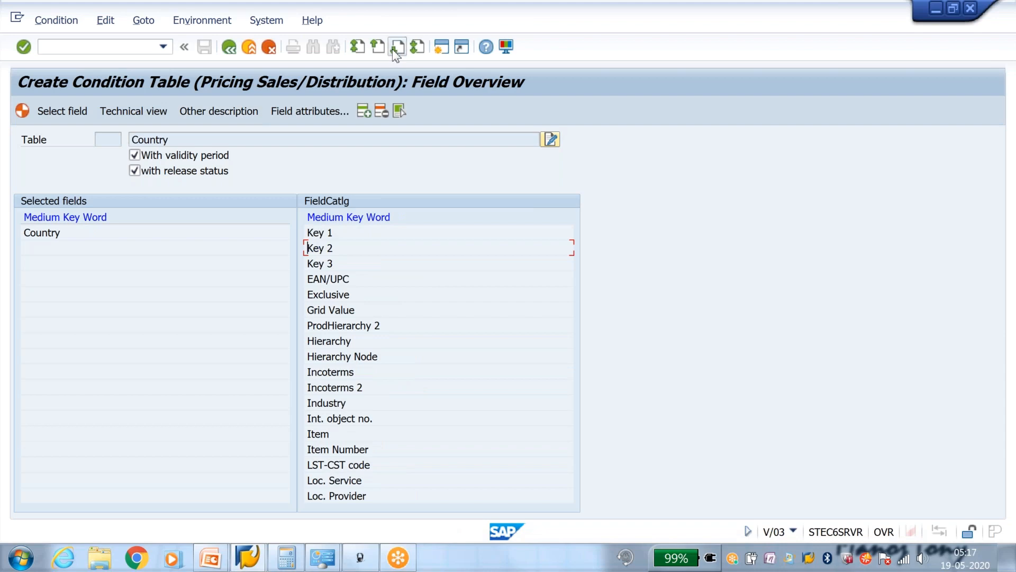
{"action": "left_click", "coordinate": [397, 47]}
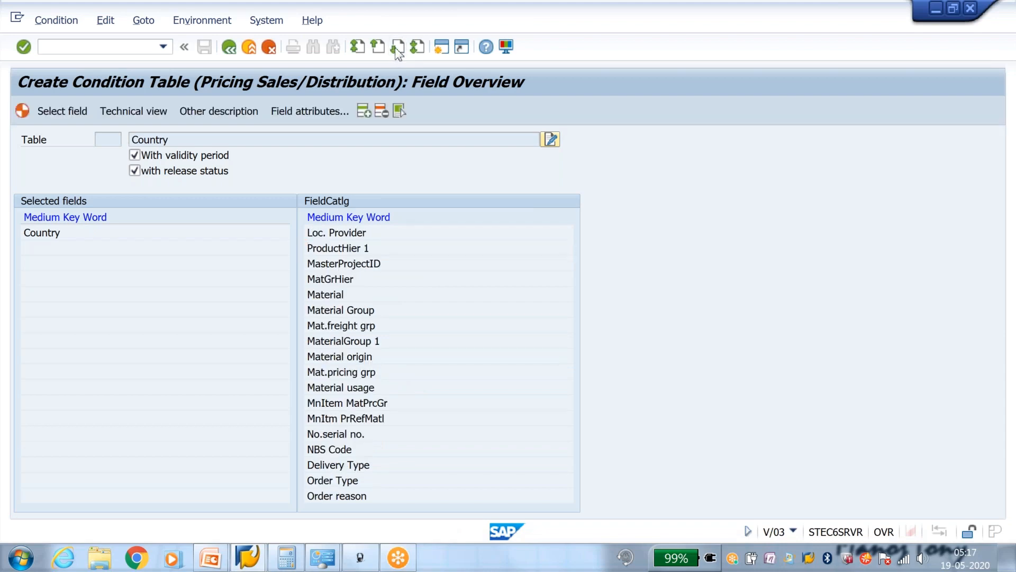
{"action": "left_click", "coordinate": [398, 48]}
{"action": "left_click", "coordinate": [397, 47]}
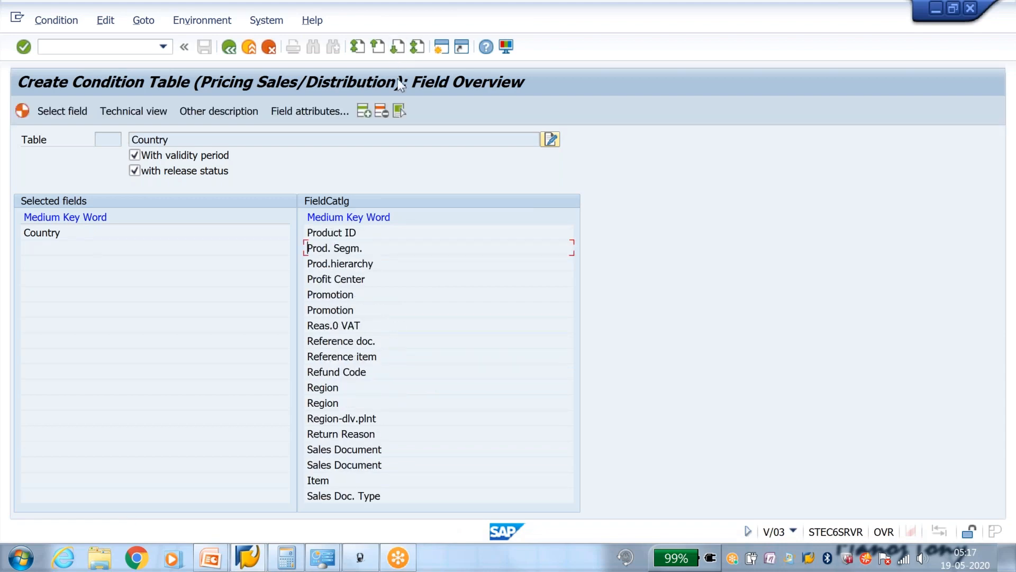
{"action": "double_click", "coordinate": [350, 418]}
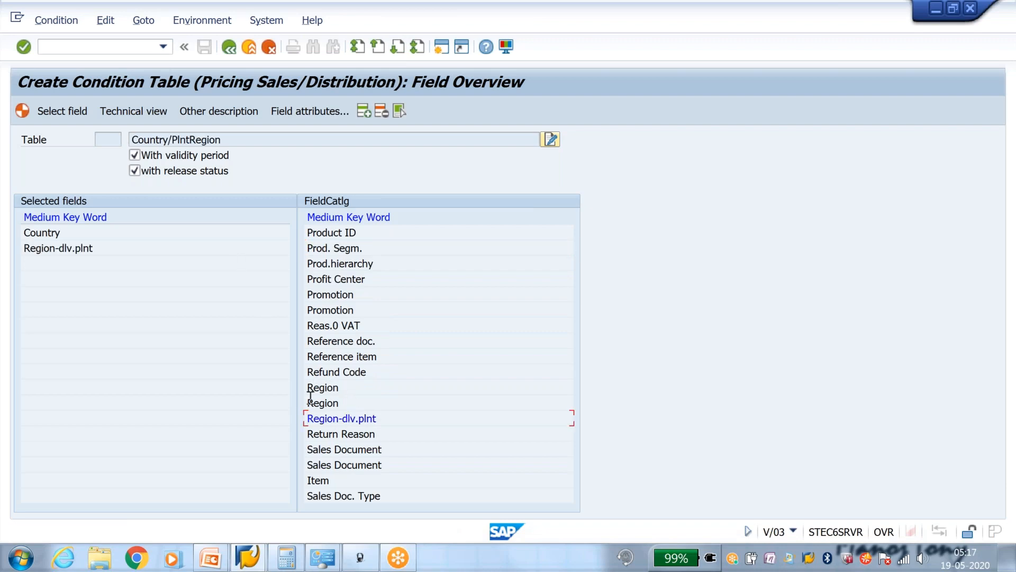
- Show the technical field names, add REGIO-Region to the condition table, and return to the medium key word display
{"action": "left_click", "coordinate": [228, 111]}
{"action": "left_click", "coordinate": [227, 111]}
{"action": "left_click", "coordinate": [228, 111]}
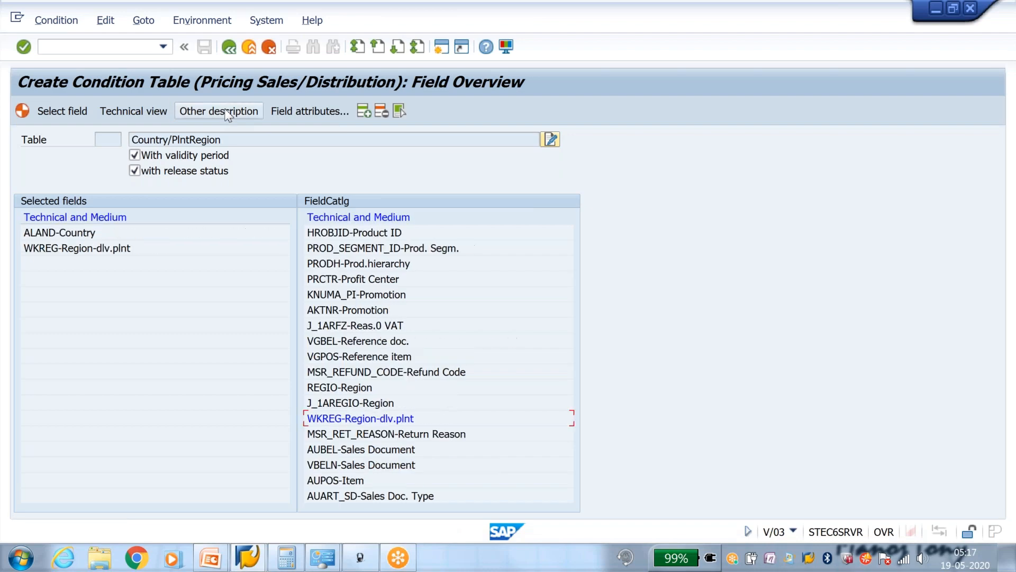
{"action": "double_click", "coordinate": [333, 387]}
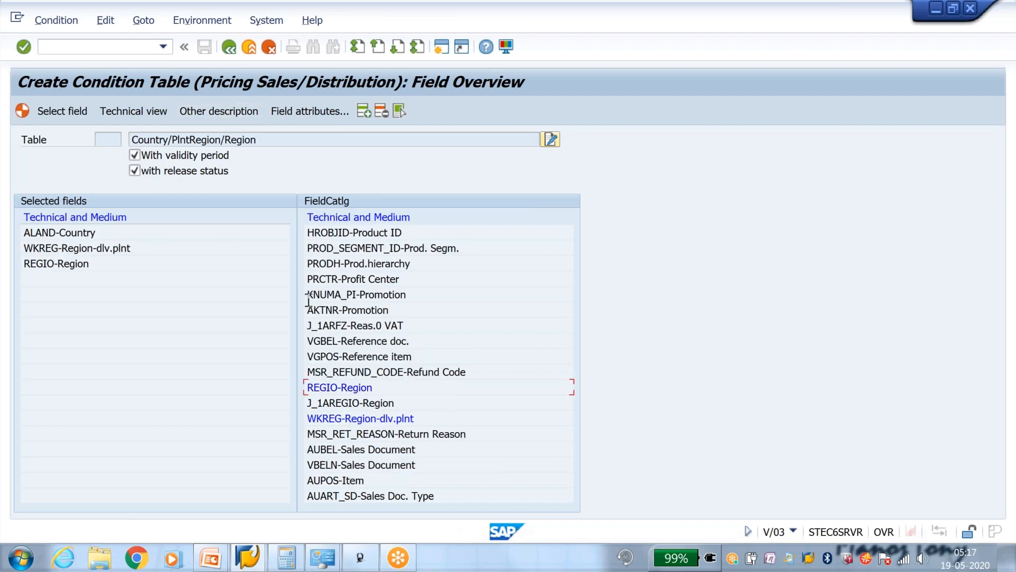
{"action": "left_click", "coordinate": [236, 113]}
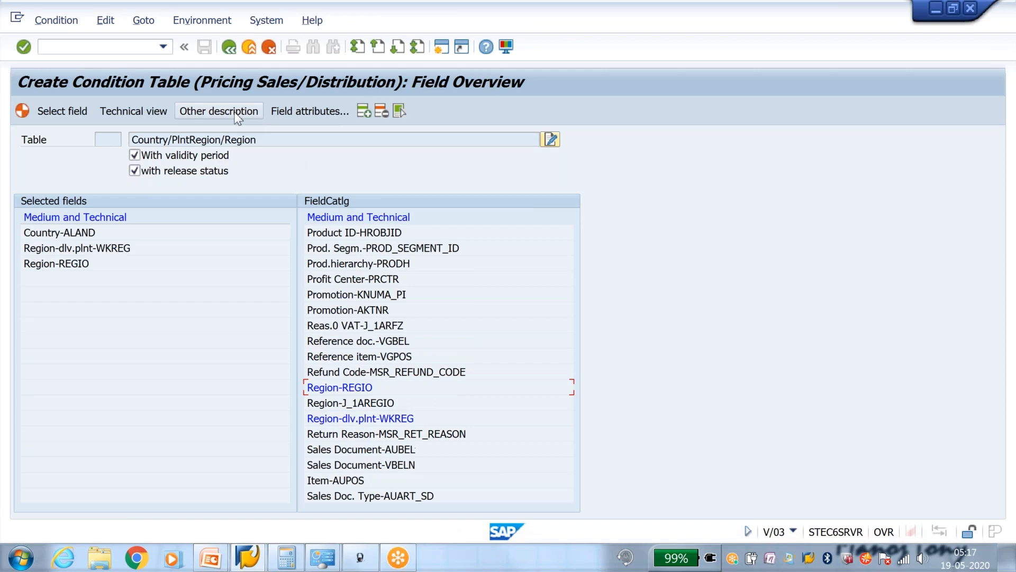
{"action": "left_click", "coordinate": [236, 114]}
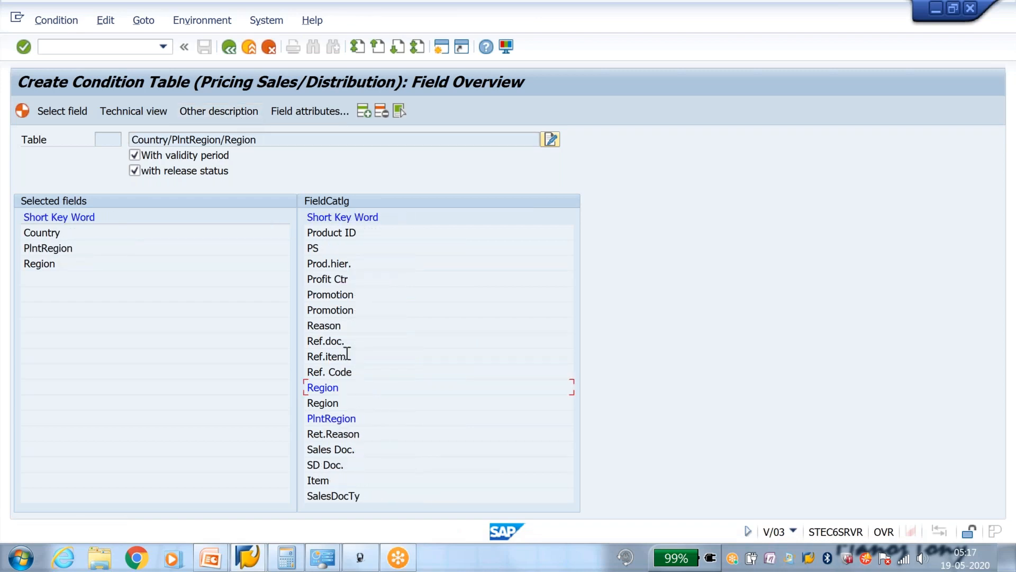
{"action": "left_click", "coordinate": [222, 112]}
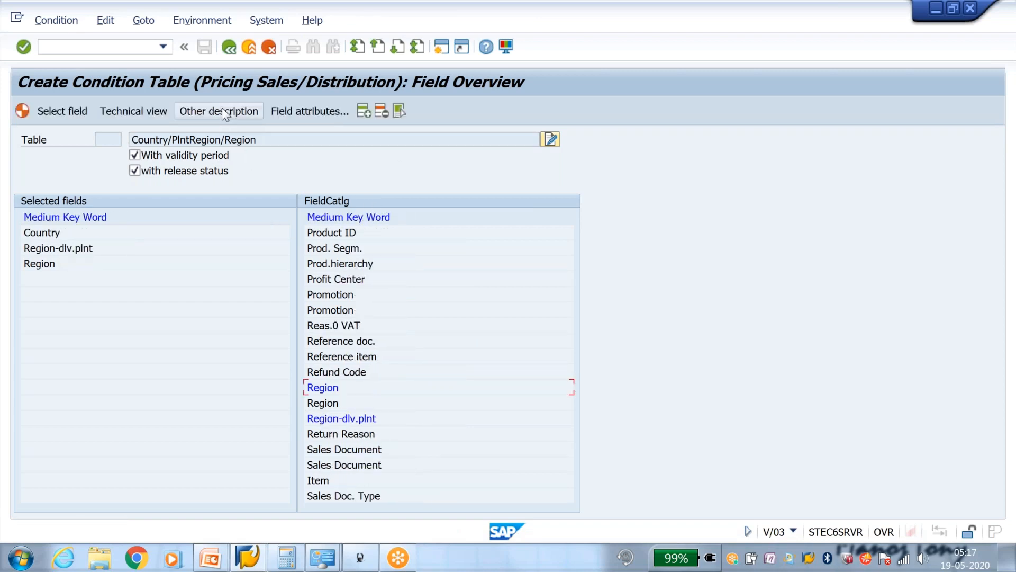
- Add the fields TaxClass1-Cust., Tax class. mat. and Control code to the condition table
{"action": "left_click", "coordinate": [400, 50]}
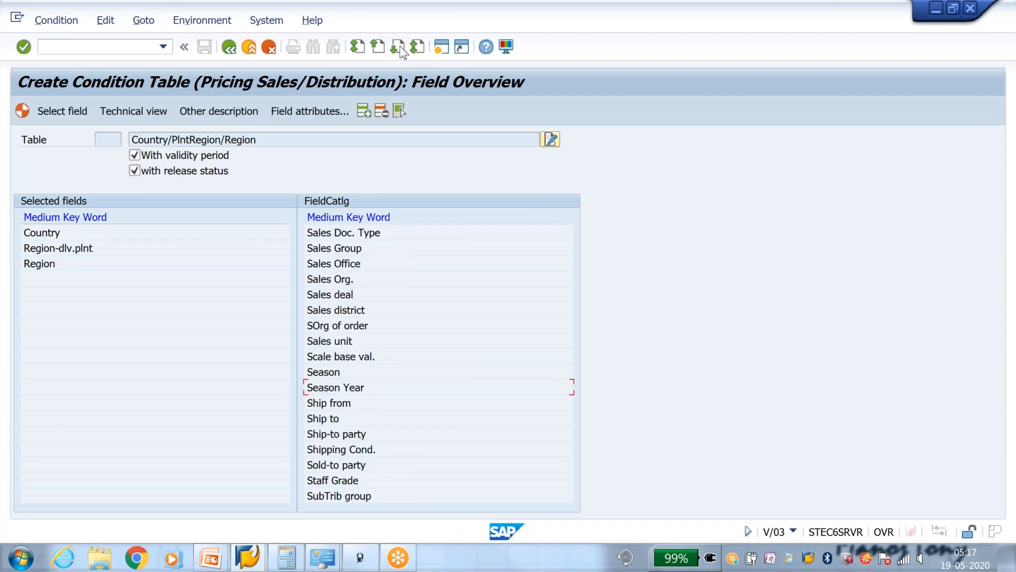
{"action": "left_click", "coordinate": [401, 50]}
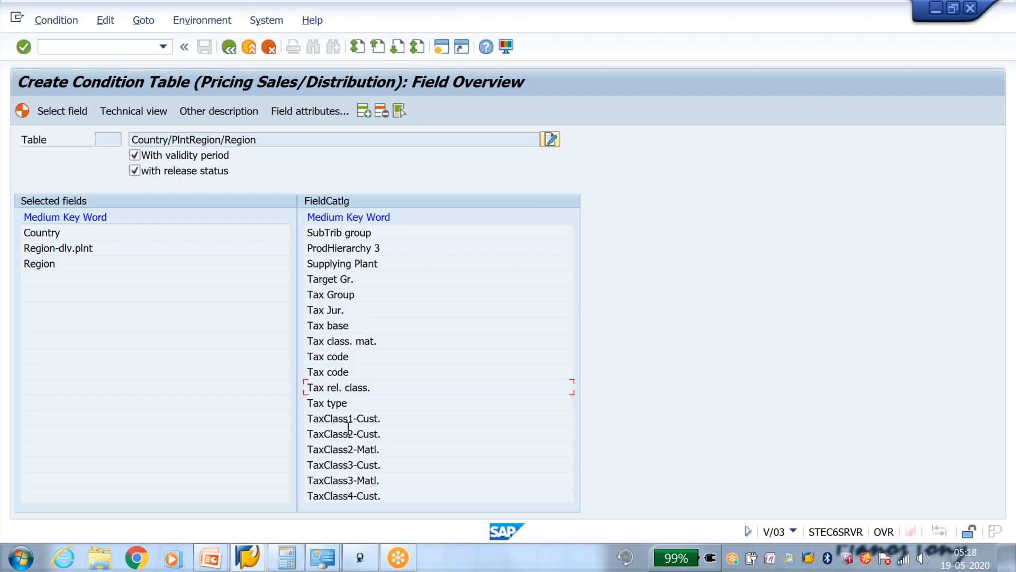
{"action": "double_click", "coordinate": [354, 419]}
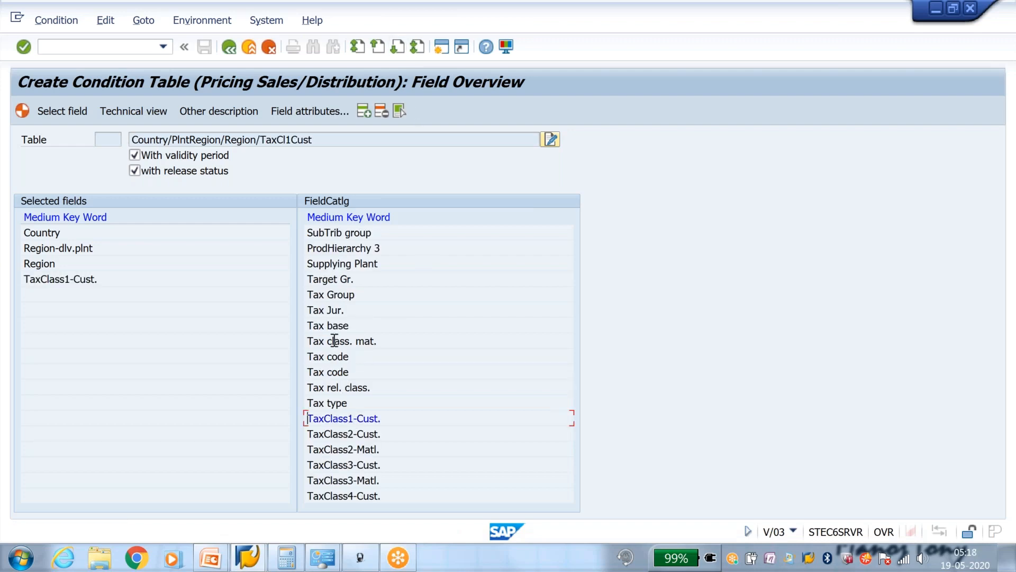
{"action": "double_click", "coordinate": [349, 341]}
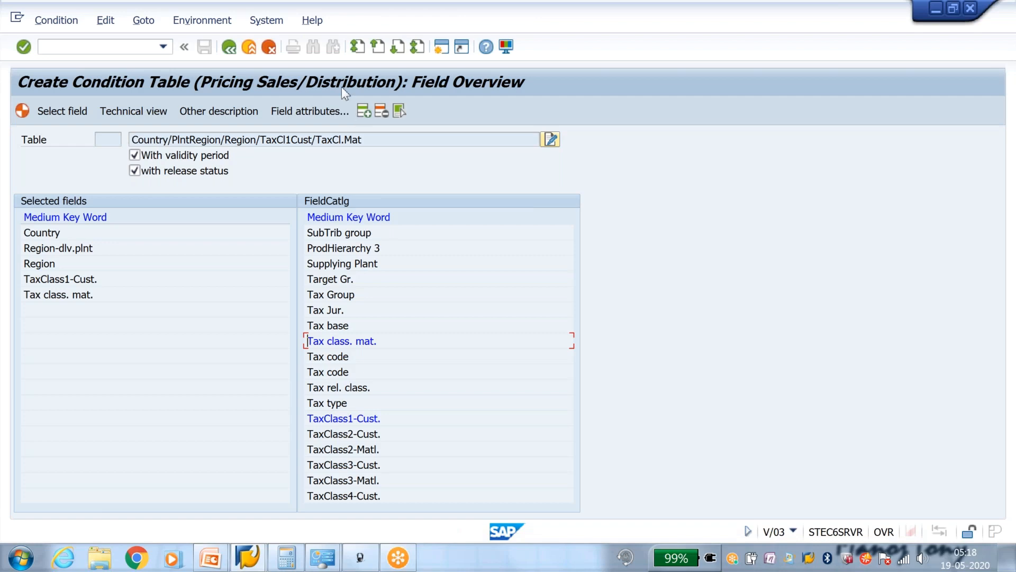
{"action": "left_click", "coordinate": [357, 49]}
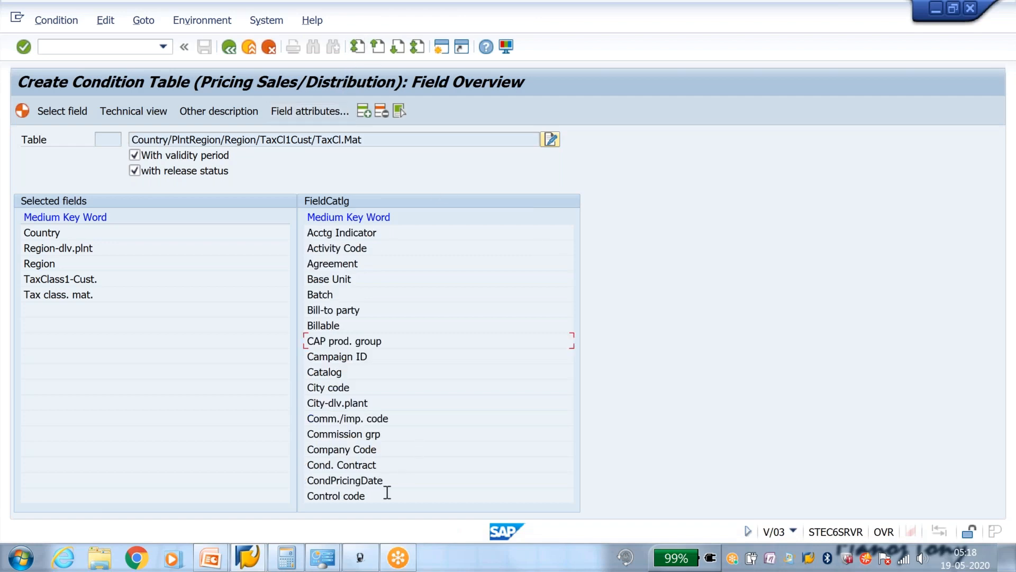
{"action": "double_click", "coordinate": [343, 497]}
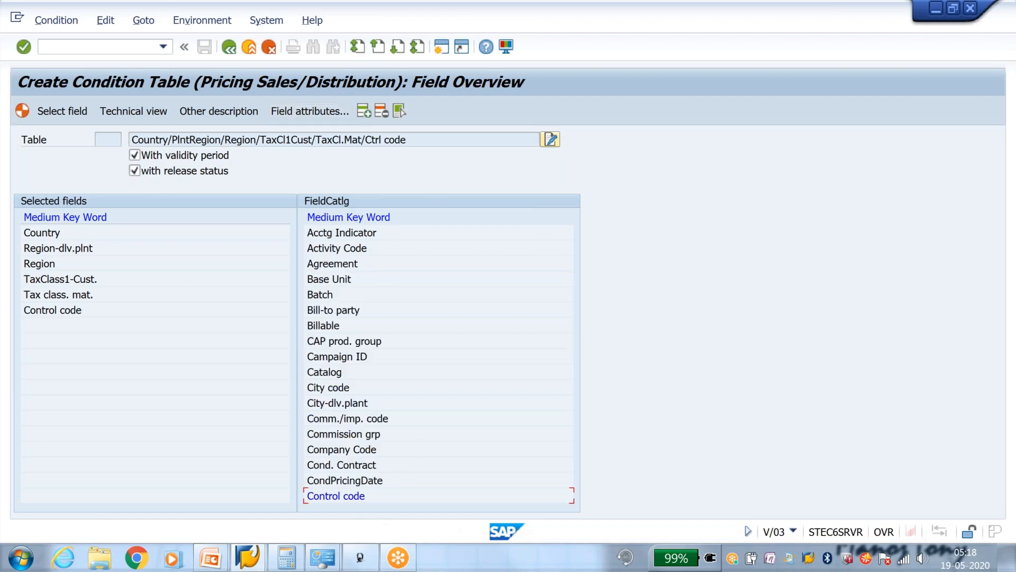
- Generate the condition table and save its object directory entry in package ZSD0
{"action": "left_click", "coordinate": [29, 114]}
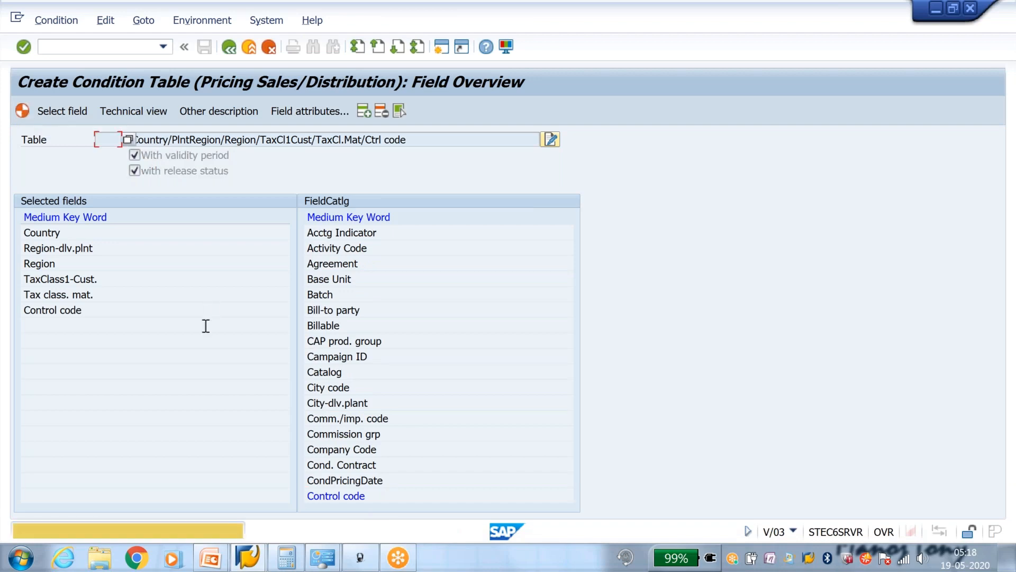
{"action": "left_click", "coordinate": [261, 291]}
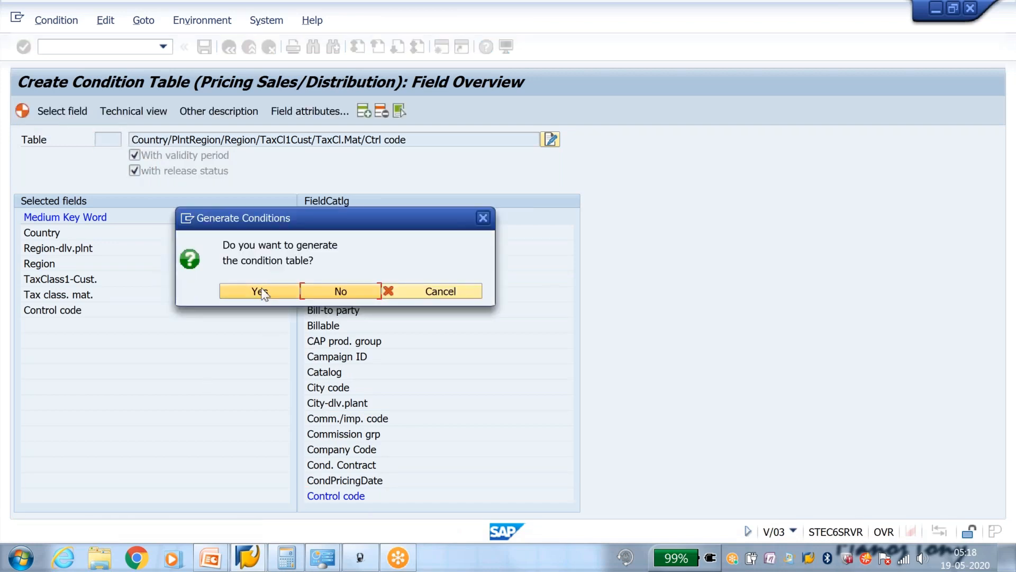
{"action": "left_click_drag", "start_coordinate": [263, 199], "coordinate": [284, 199]}
{"action": "left_click", "coordinate": [328, 369]}
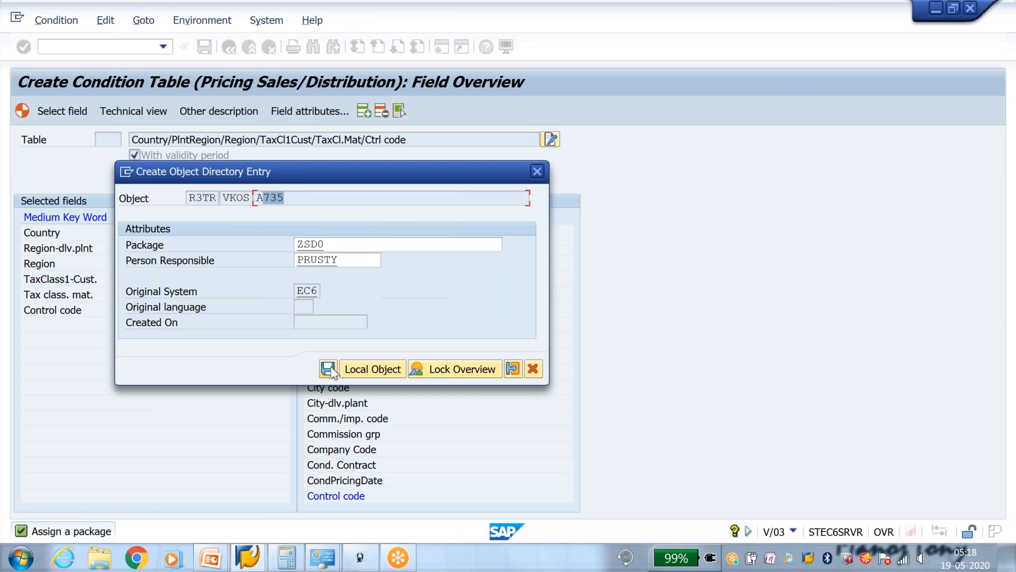
{"action": "left_click", "coordinate": [298, 276]}
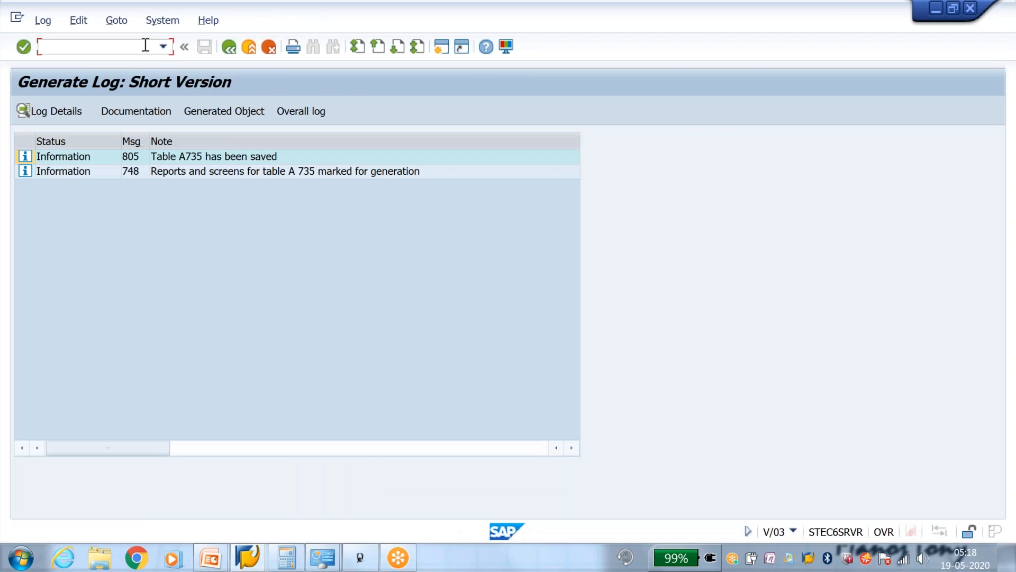
- Open the access sequence overview in transaction V/07 and acknowledge the cross-client notice
{"action": "type", "text": "/n"}
{"action": "key", "text": "Return"}
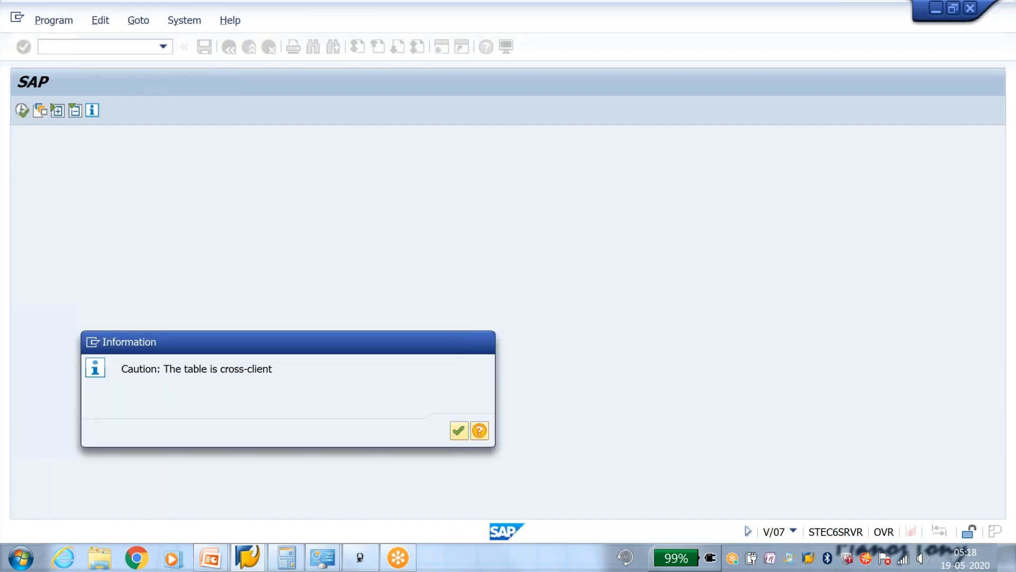
{"action": "key", "text": "Return"}
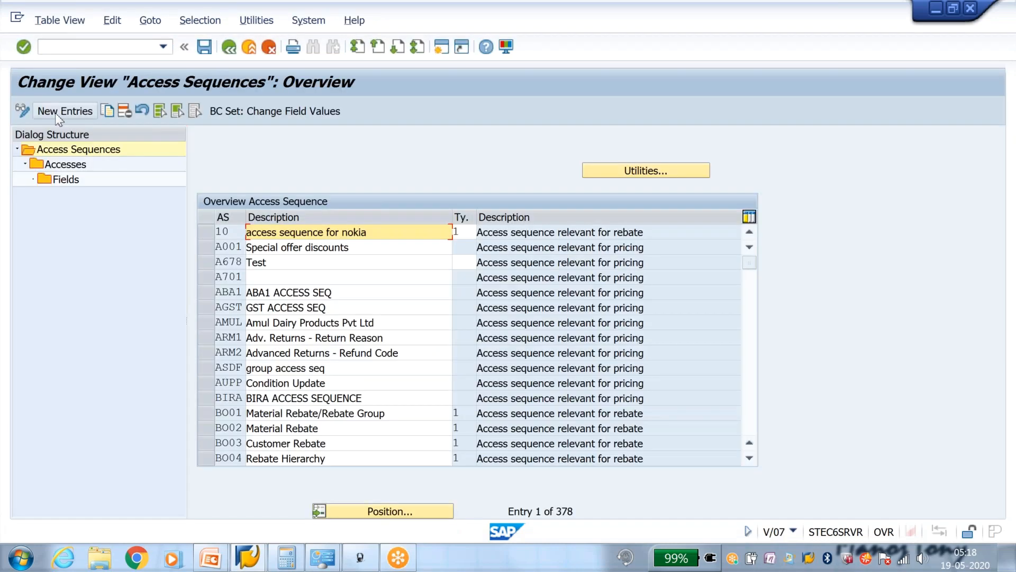
- Create a new access sequence ROIG with the description "Itegrated GST"
{"action": "left_click", "coordinate": [55, 113]}
{"action": "type", "text": "jo"}
{"action": "key", "text": "BackSpace"}
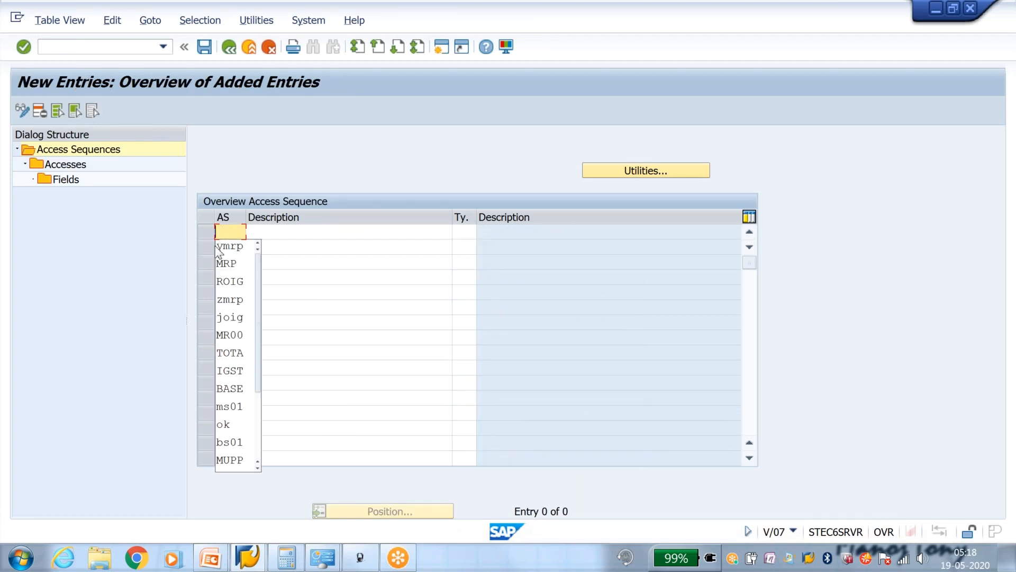
{"action": "type", "text": "roig"}
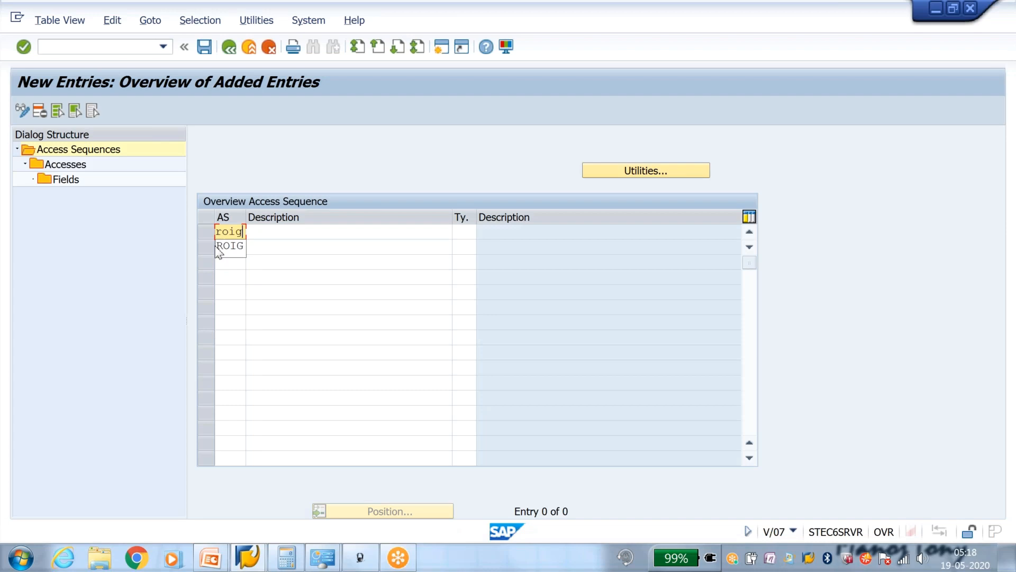
{"action": "key", "text": "Tab"}
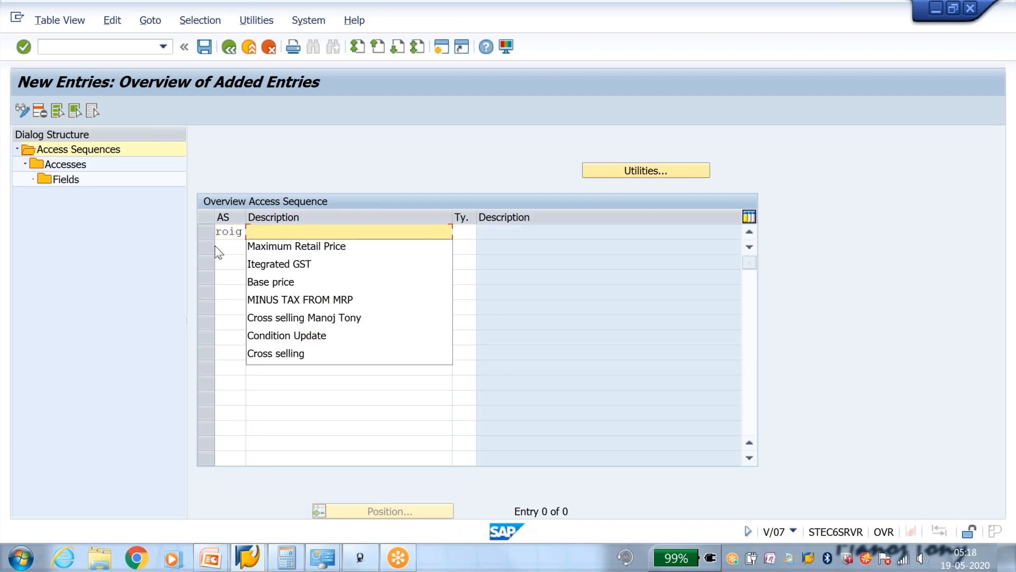
{"action": "key", "text": "Down"}
{"action": "key", "text": "Down"}
{"action": "key", "text": "Return"}
{"action": "key", "text": "Return"}
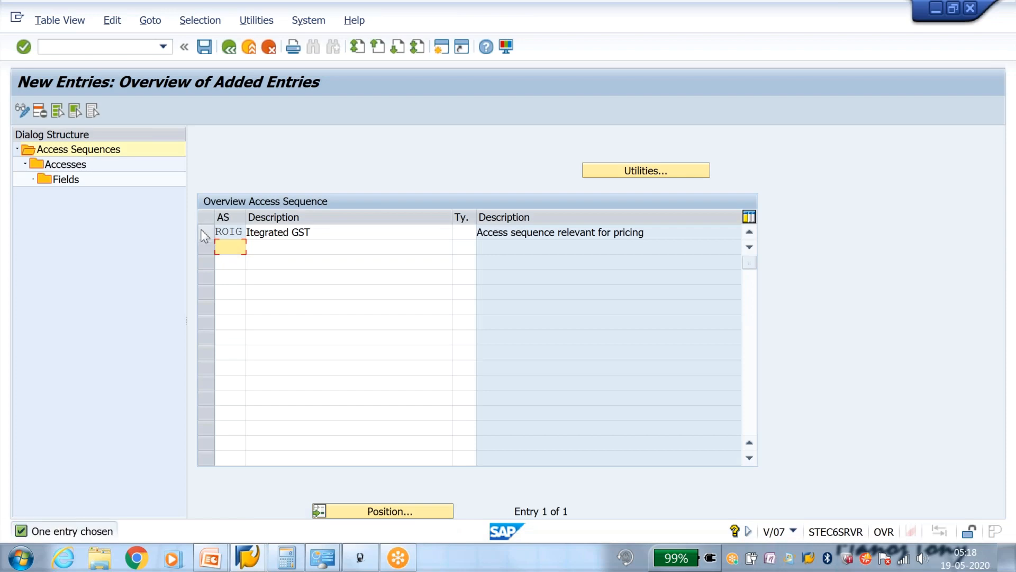
- Open the accesses of sequence ROIG and add access number 10 with condition table 734
{"action": "left_click", "coordinate": [203, 233]}
{"action": "left_click", "coordinate": [74, 167]}
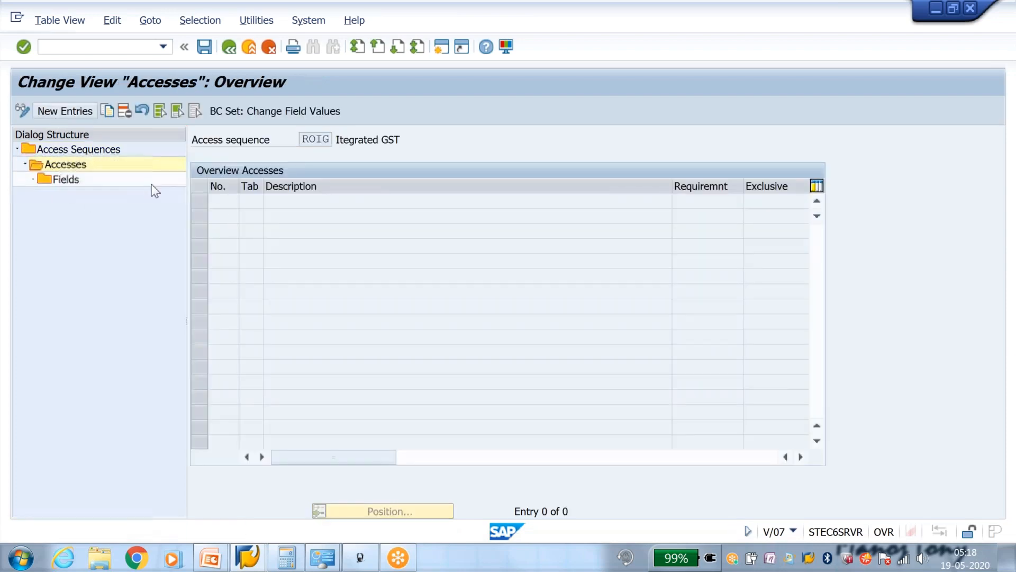
{"action": "key", "text": "F5"}
{"action": "type", "text": "10"}
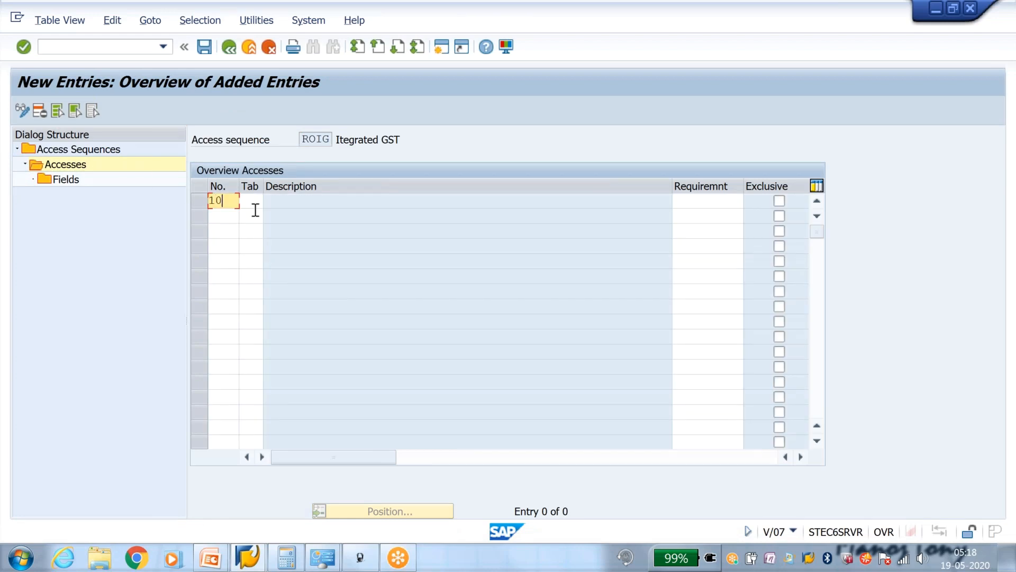
{"action": "key", "text": "Tab"}
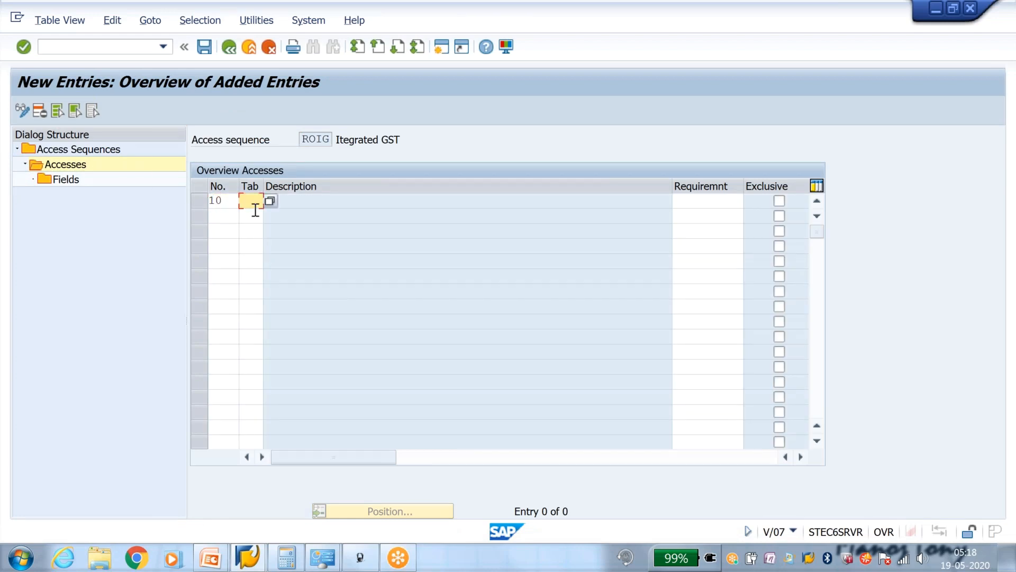
{"action": "type", "text": "734"}
{"action": "key", "text": "Return"}
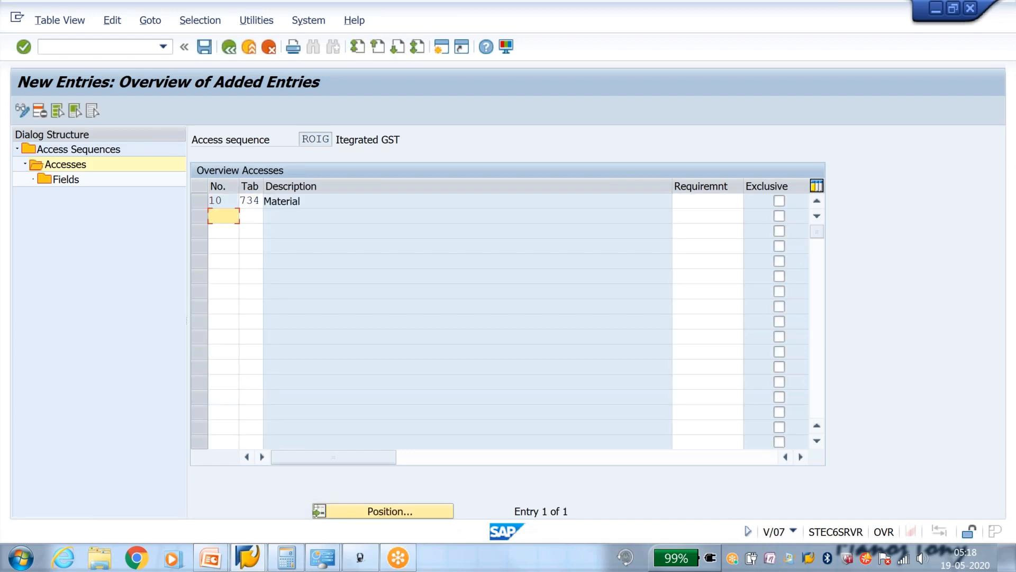
- Change the condition table of access 10 to 735
{"action": "left_click", "coordinate": [260, 201]}
{"action": "key", "text": "BackSpace"}
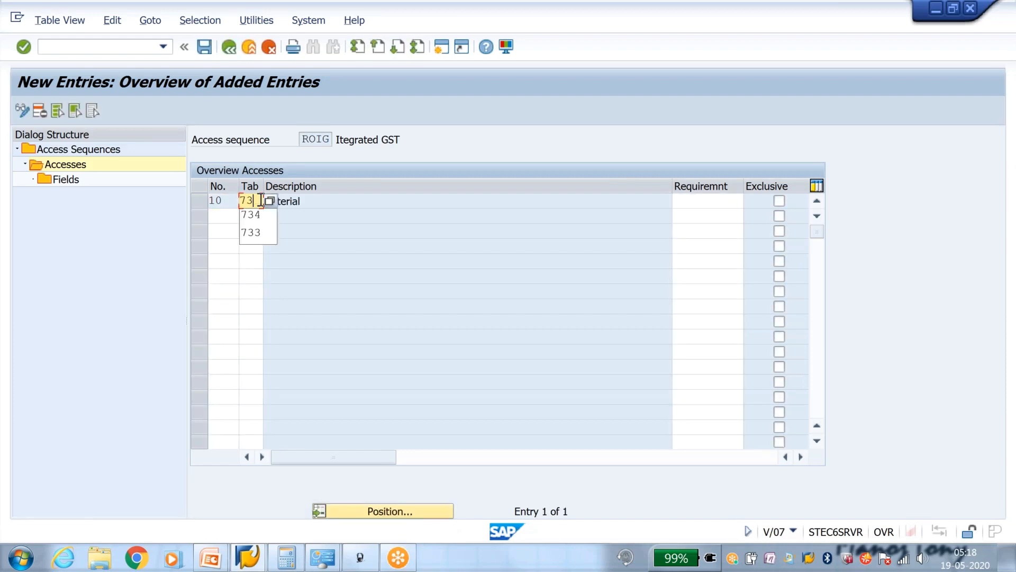
{"action": "type", "text": "5"}
{"action": "key", "text": "Return"}
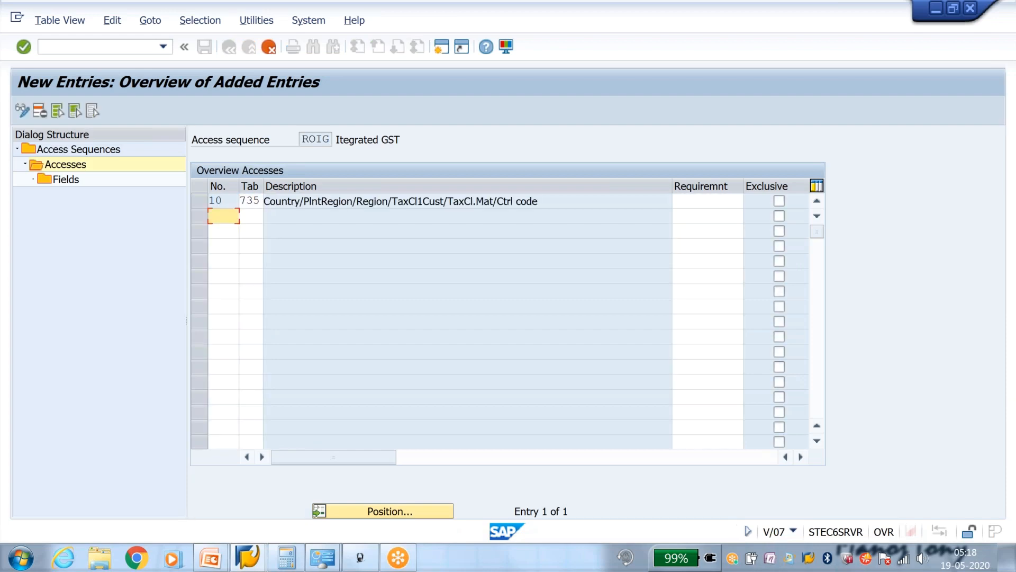
- Generate the field assignment for access 10 of sequence ROIG and save it to the workbench request, accepting the local request
{"action": "left_click", "coordinate": [200, 200]}
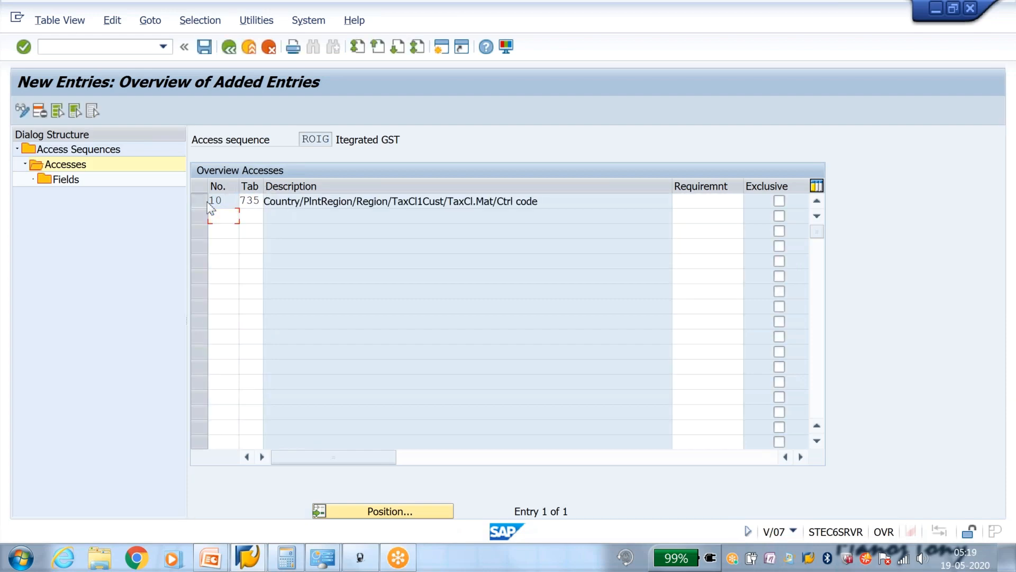
{"action": "double_click", "coordinate": [68, 181]}
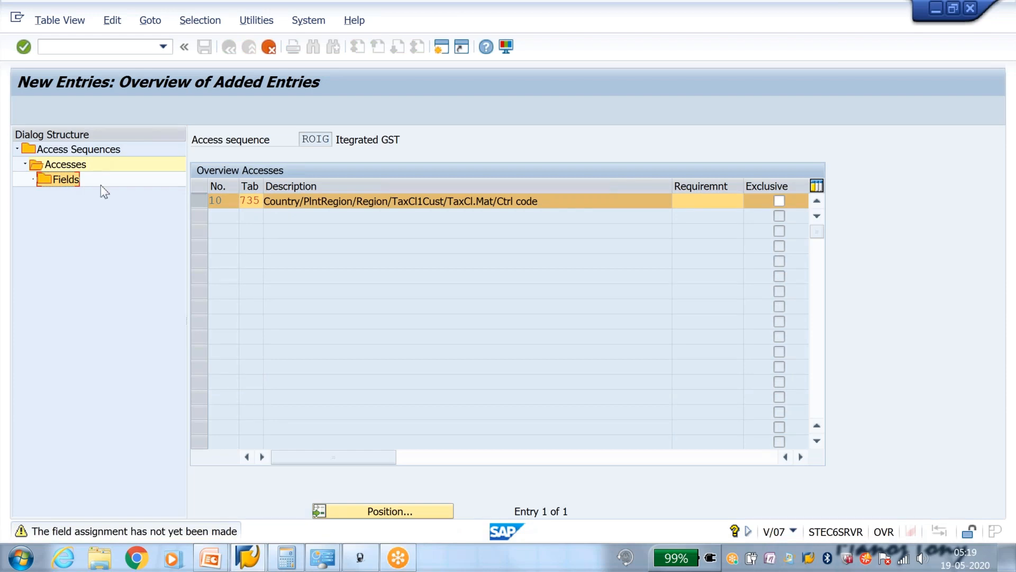
{"action": "double_click", "coordinate": [70, 181]}
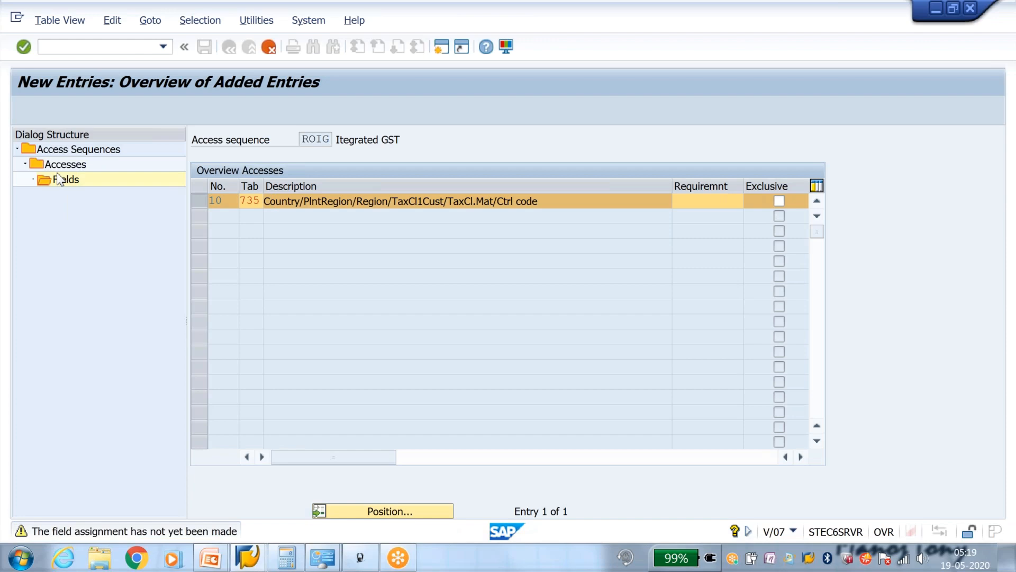
{"action": "key", "text": "Return"}
{"action": "left_click", "coordinate": [205, 49]}
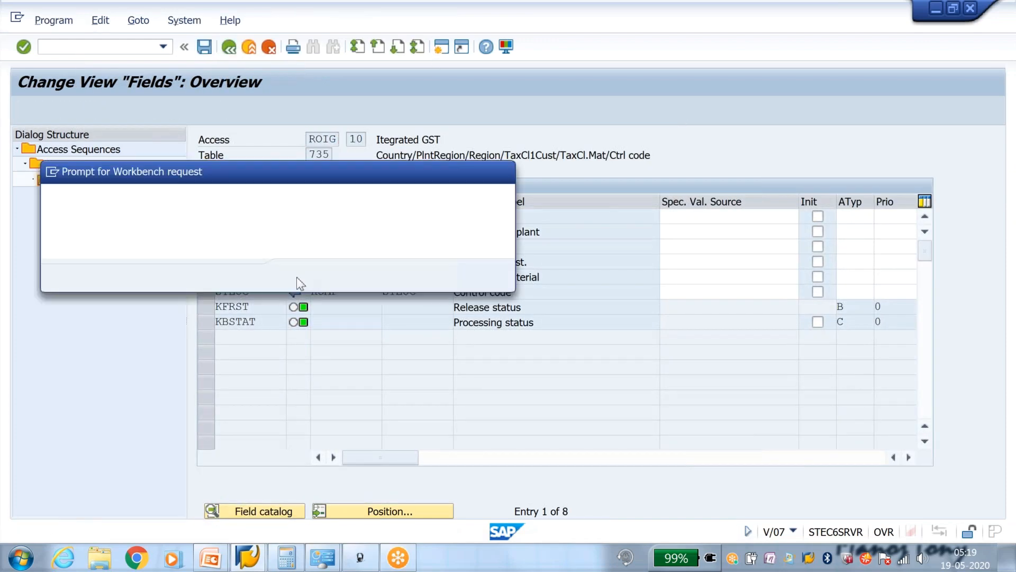
{"action": "left_click", "coordinate": [300, 276]}
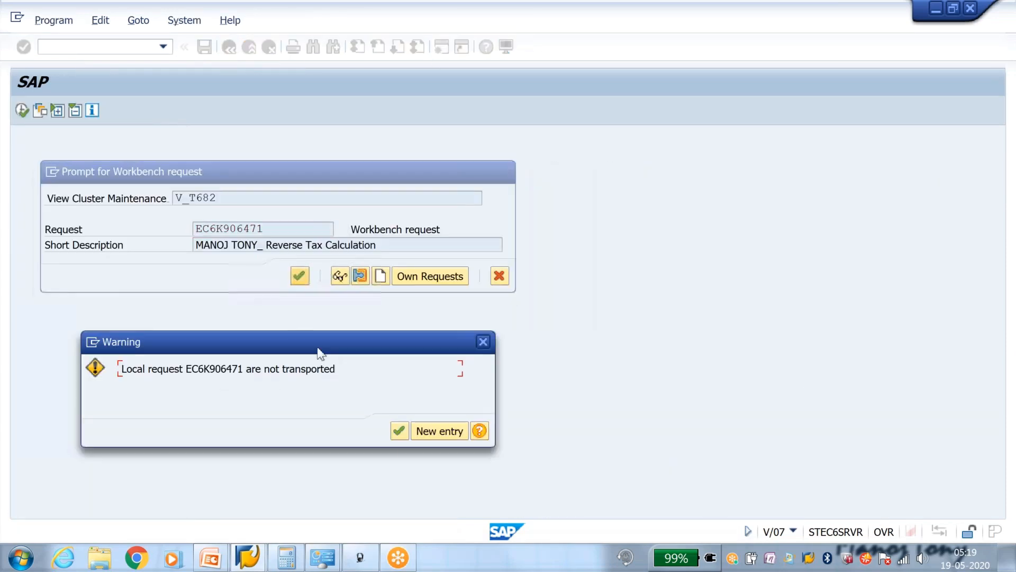
{"action": "left_click", "coordinate": [400, 431]}
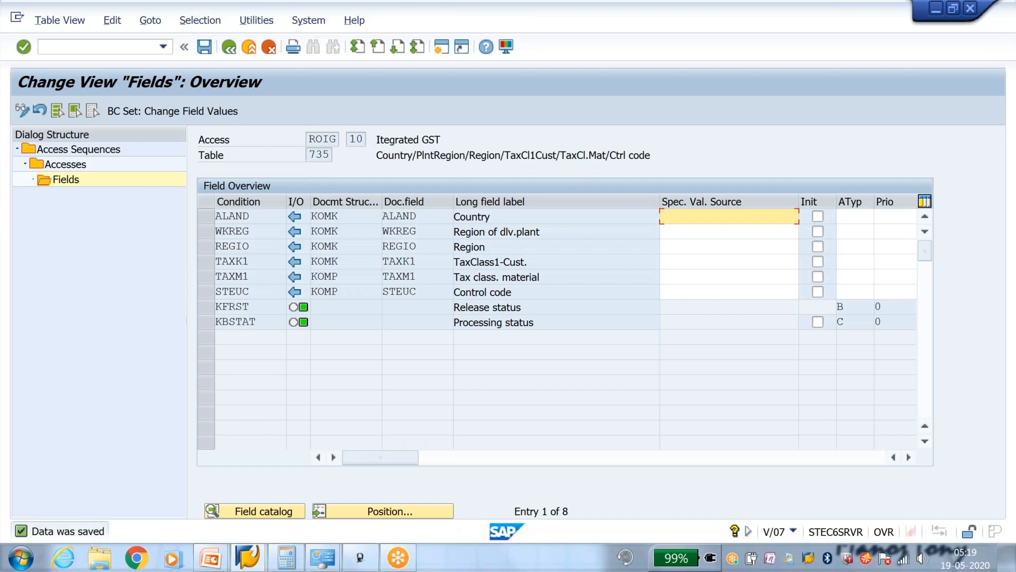
{"action": "left_click", "coordinate": [320, 139]}
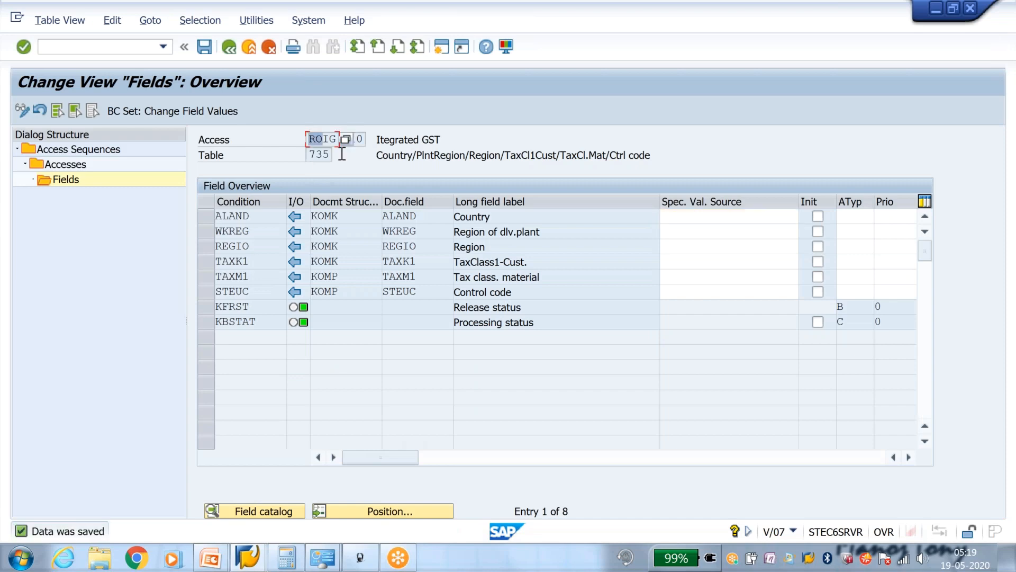
- Go to transaction V/06 and open the details of condition type ROIG
{"action": "left_click", "coordinate": [153, 51]}
{"action": "type", "text": "/nv/06"}
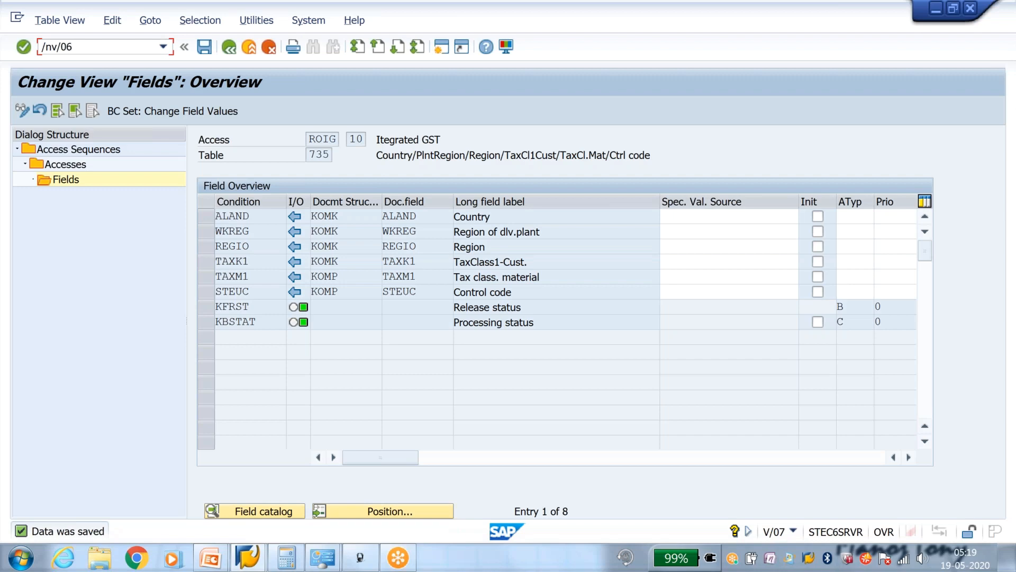
{"action": "key", "text": "Return"}
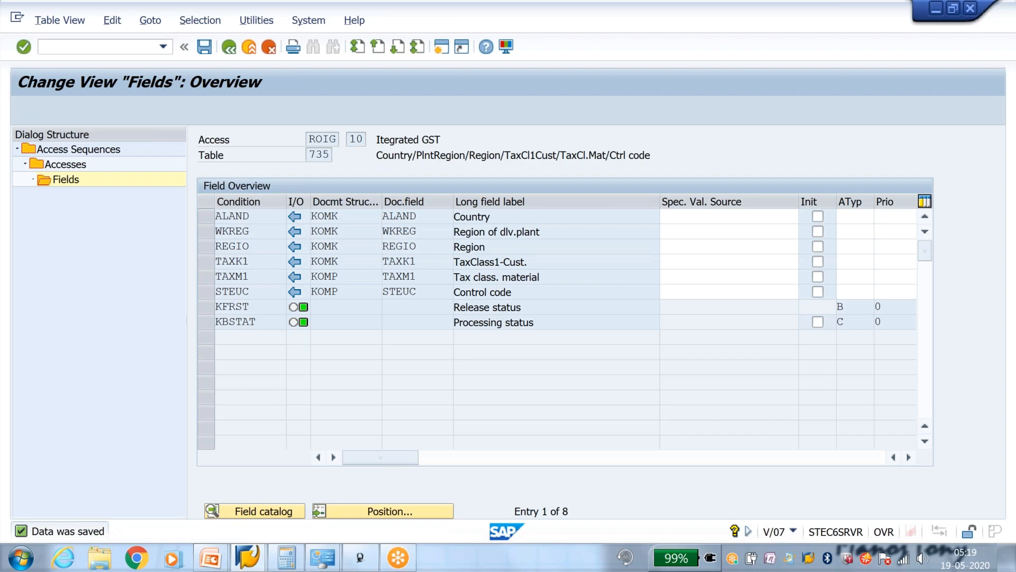
{"action": "left_click", "coordinate": [250, 511]}
{"action": "type", "text": "roig"}
{"action": "key", "text": "Return"}
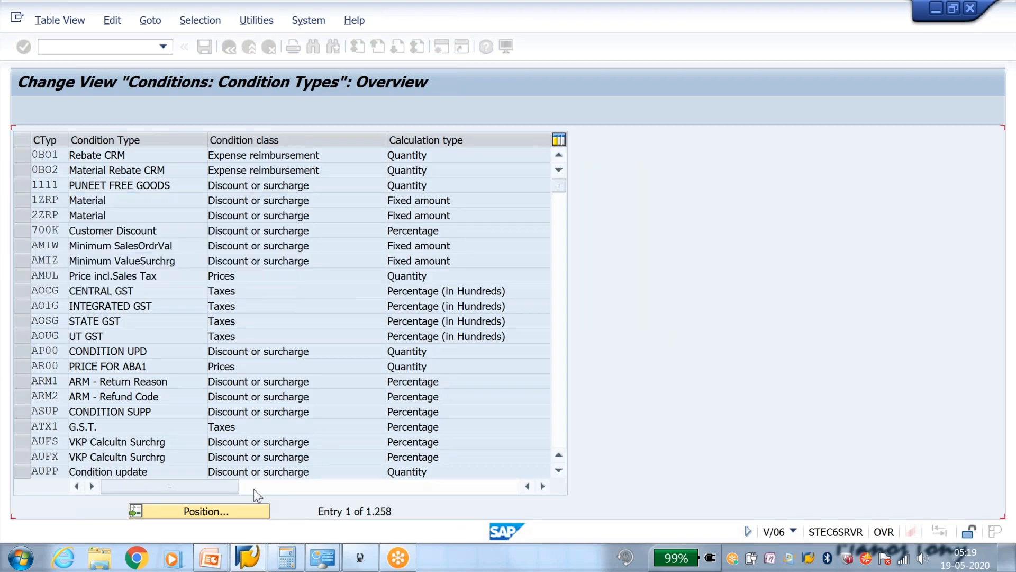
{"action": "double_click", "coordinate": [161, 157]}
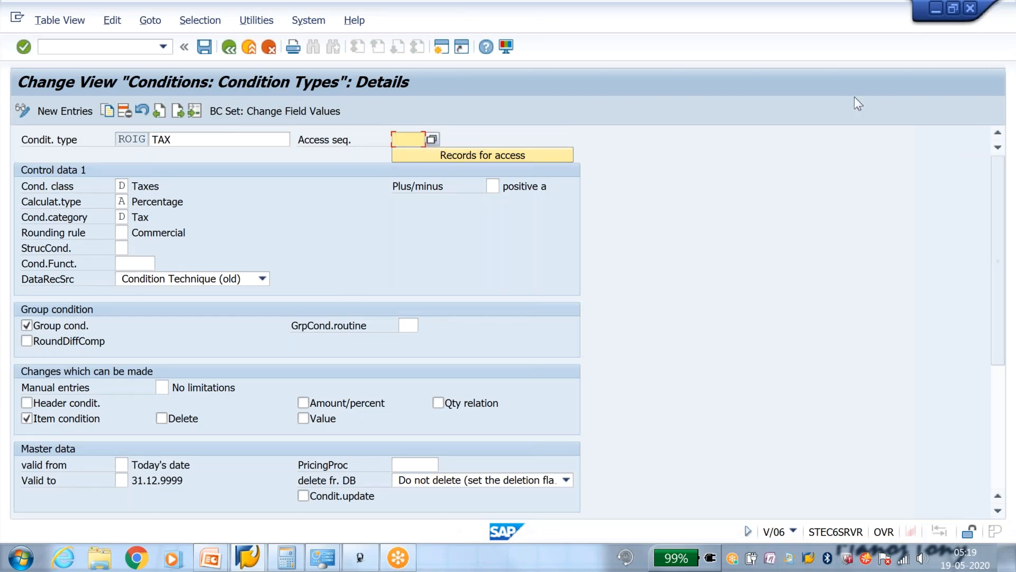
- Assign access sequence ROIG to the condition type and save it to the transport request
{"action": "type", "text": "roig"}
{"action": "key", "text": "Return"}
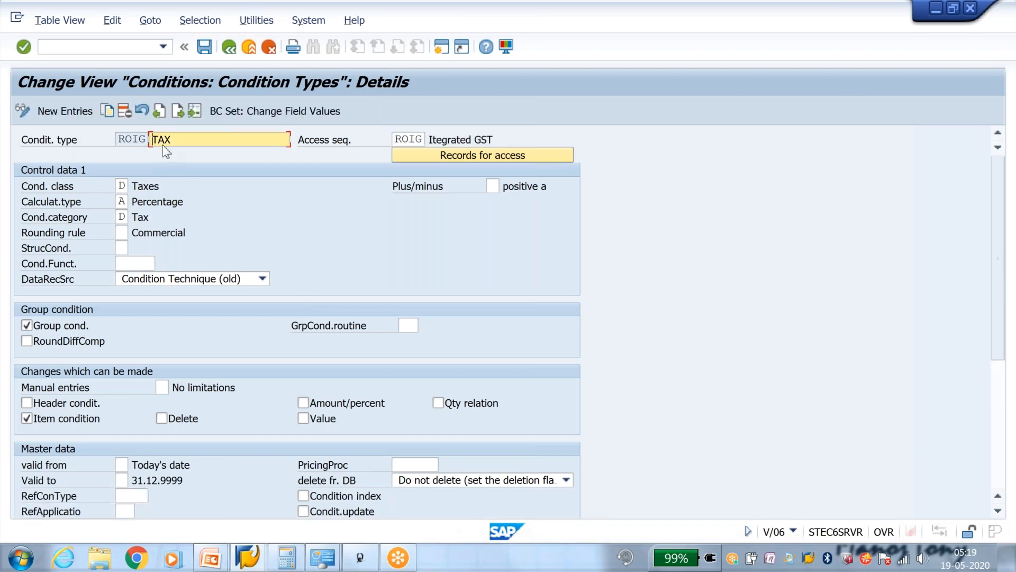
{"action": "left_click", "coordinate": [205, 46]}
{"action": "left_click", "coordinate": [297, 274]}
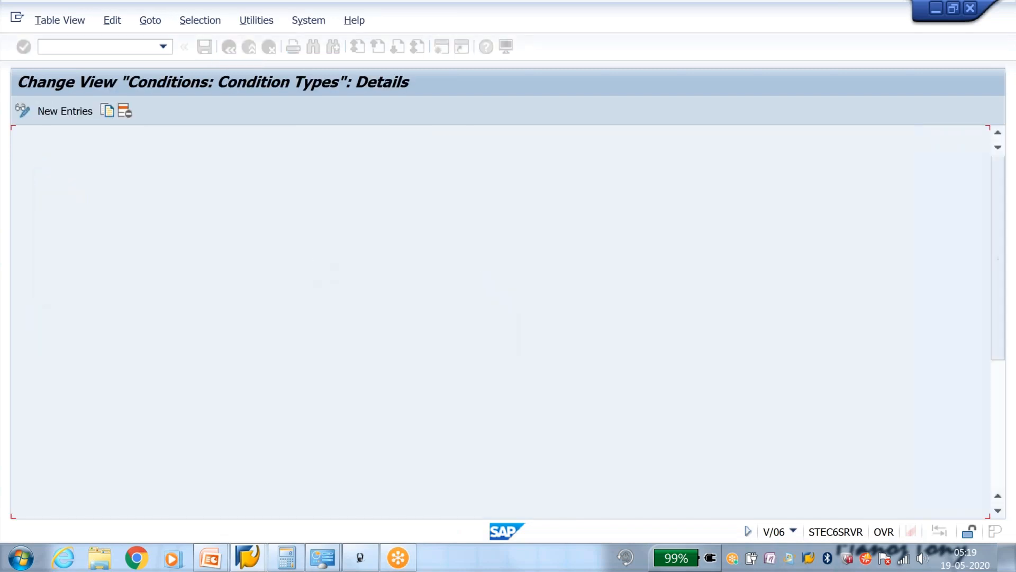
- Open the pricing procedures overview in transaction V/08
{"action": "left_click", "coordinate": [144, 49]}
{"action": "type", "text": "/nv"}
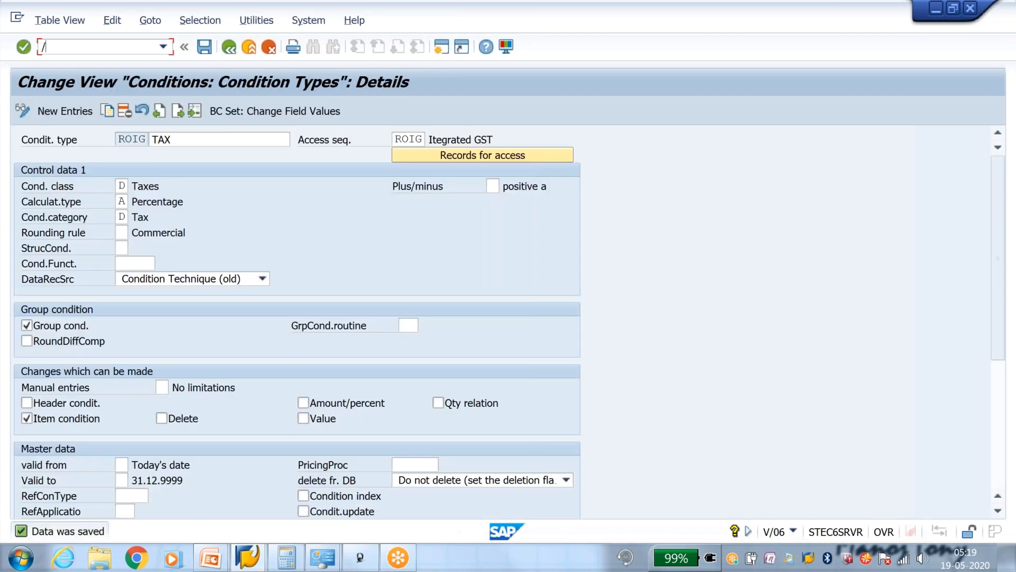
{"action": "type", "text": "/08"}
{"action": "key", "text": "Return"}
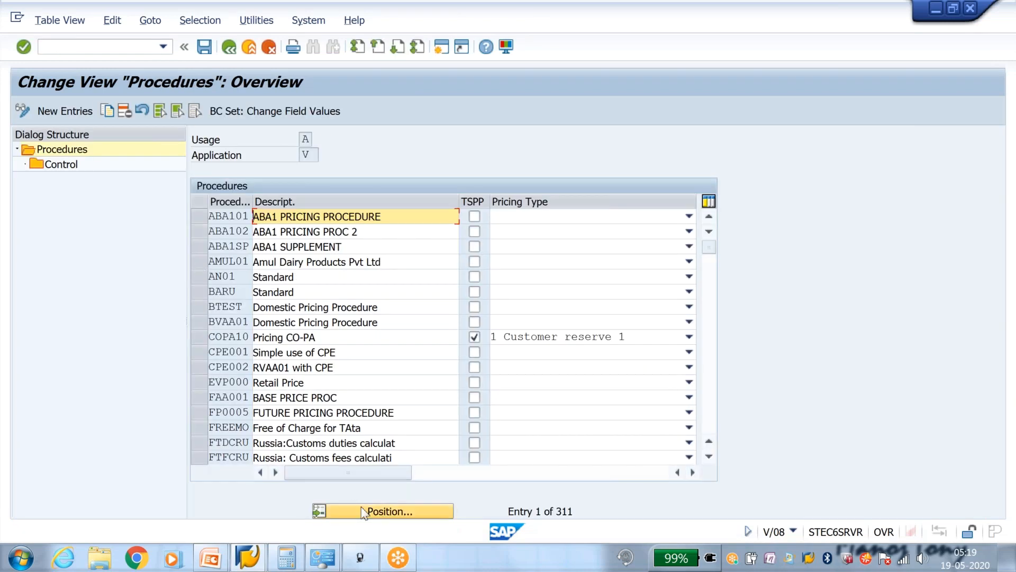
- Locate pricing procedure QVAA01 and open its control data
{"action": "left_click", "coordinate": [363, 512]}
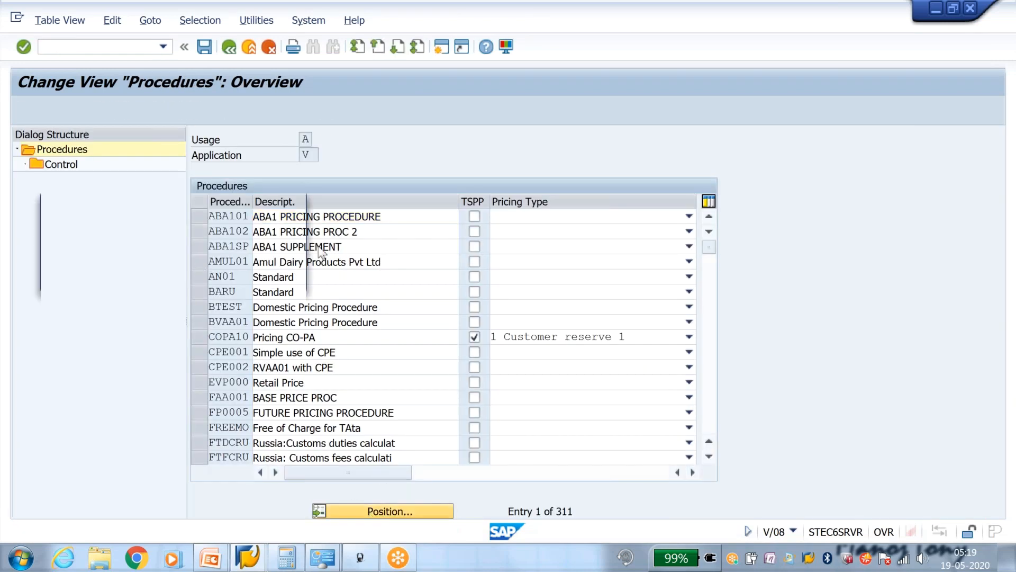
{"action": "type", "text": "rva"}
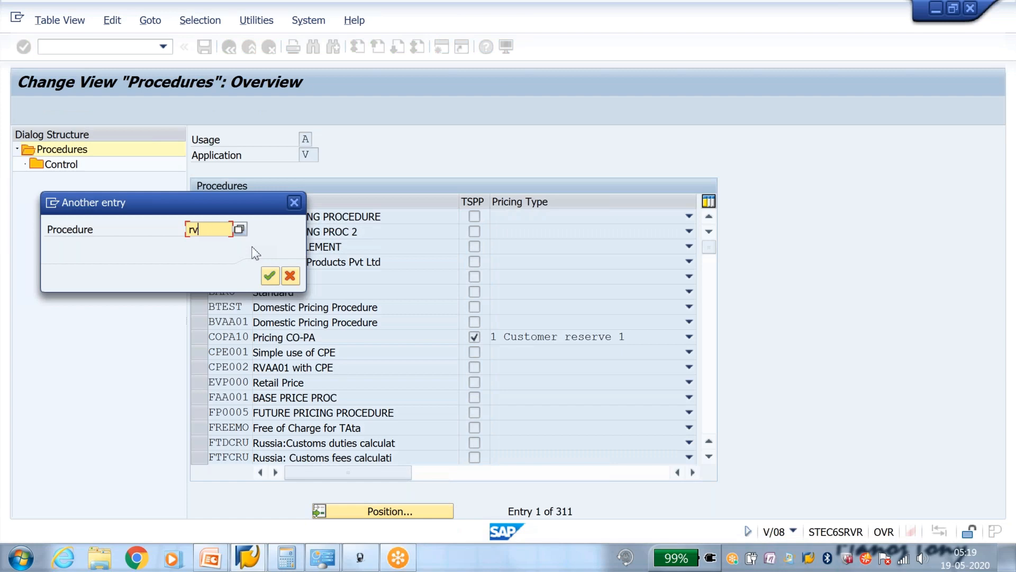
{"action": "key", "text": "BackSpace"}
{"action": "key", "text": "BackSpace"}
{"action": "key", "text": "Down"}
{"action": "key", "text": "Down"}
{"action": "key", "text": "Down"}
{"action": "key", "text": "Down"}
{"action": "key", "text": "Down"}
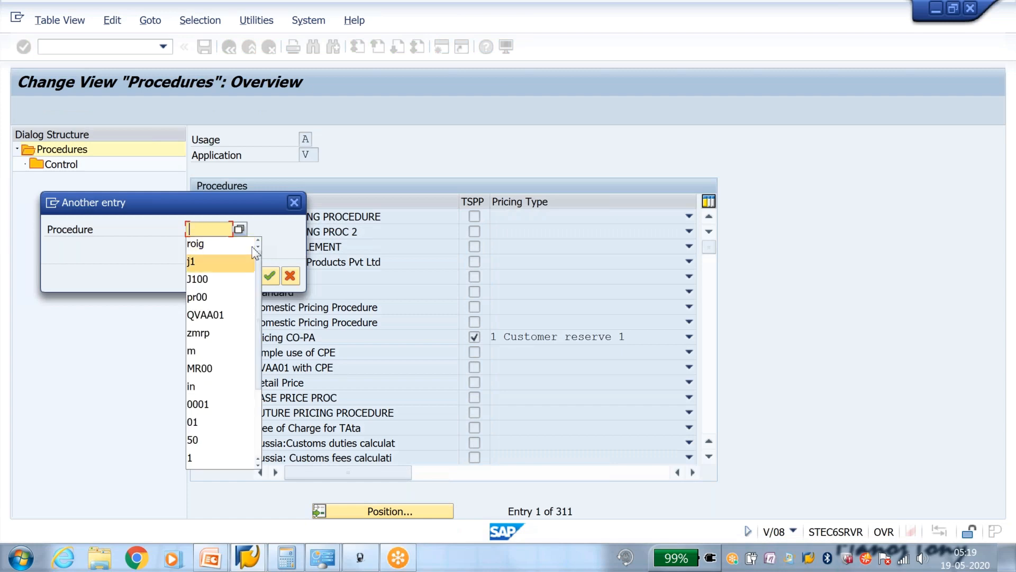
{"action": "key", "text": "Return"}
{"action": "key", "text": "Return"}
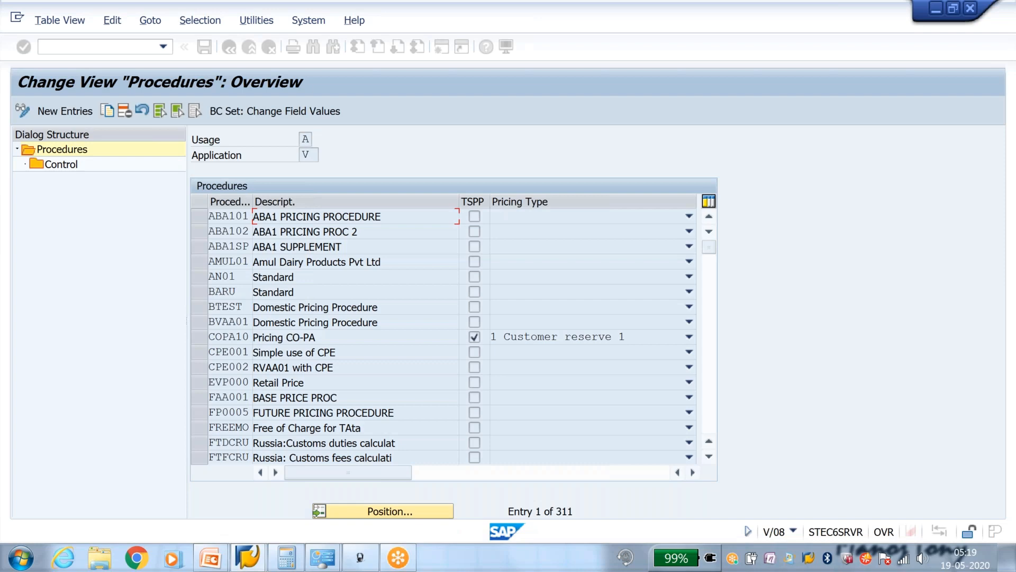
{"action": "double_click", "coordinate": [73, 167]}
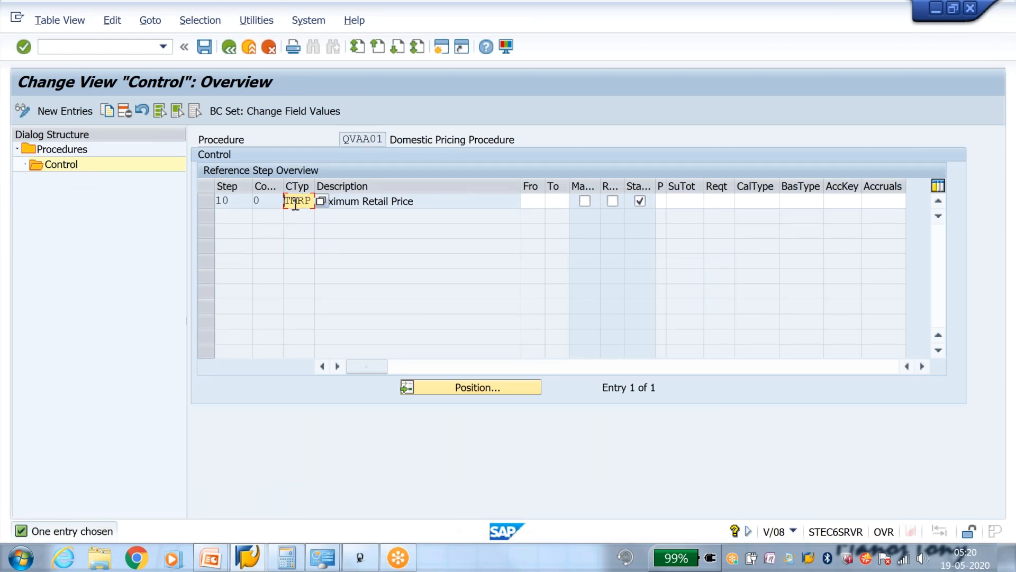
{"action": "left_click_drag", "start_coordinate": [286, 200], "coordinate": [323, 207]}
{"action": "key", "text": "Return"}
{"action": "key", "text": "Return"}
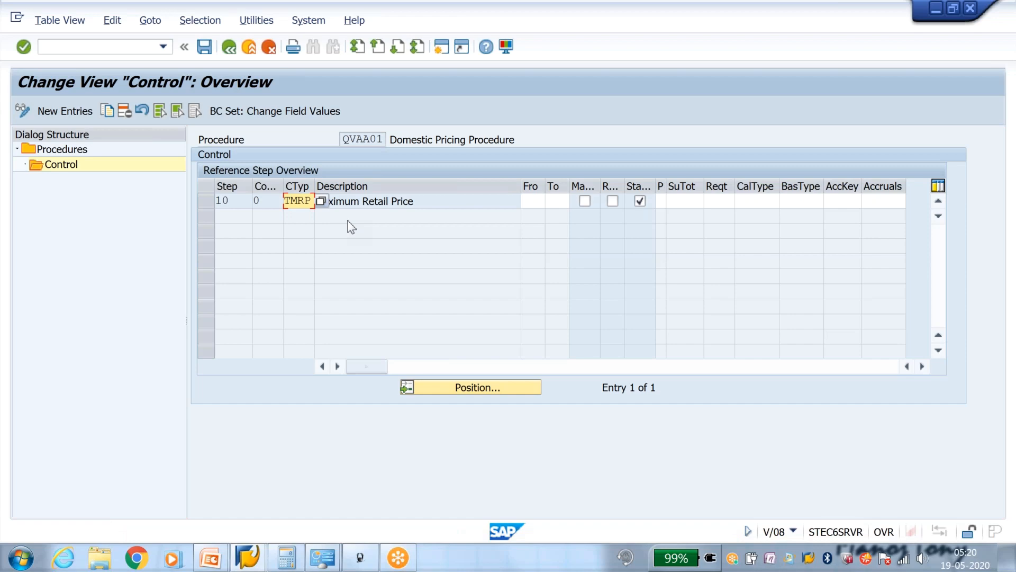
{"action": "left_click", "coordinate": [205, 52]}
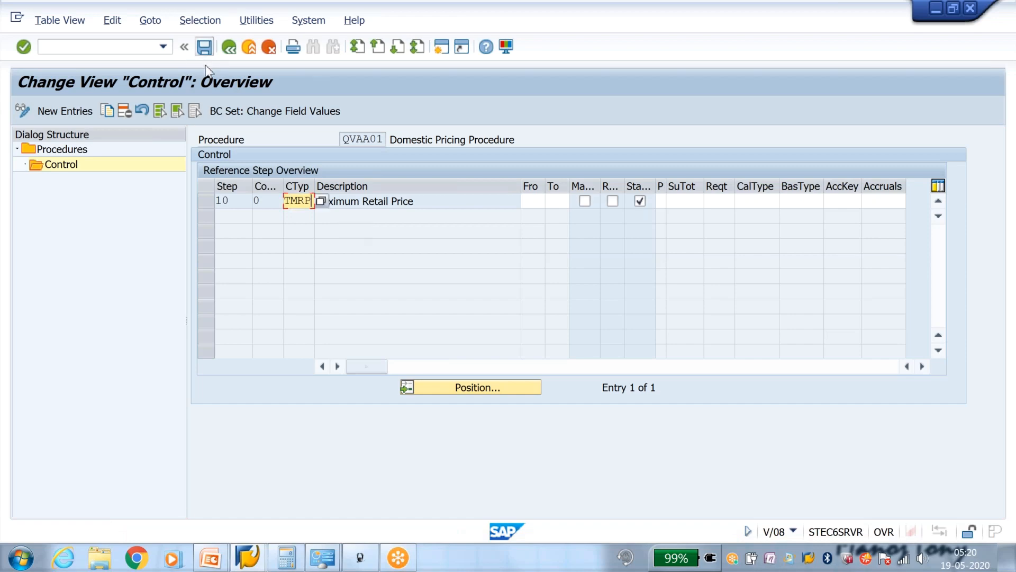
- Add step 20 with condition type ROIG to procedure QVAA01 and acknowledge the standard proposal
{"action": "left_click", "coordinate": [82, 113]}
{"action": "type", "text": "20"}
{"action": "key", "text": "Tab"}
{"action": "key", "text": "Tab"}
{"action": "type", "text": "roig"}
{"action": "key", "text": "Return"}
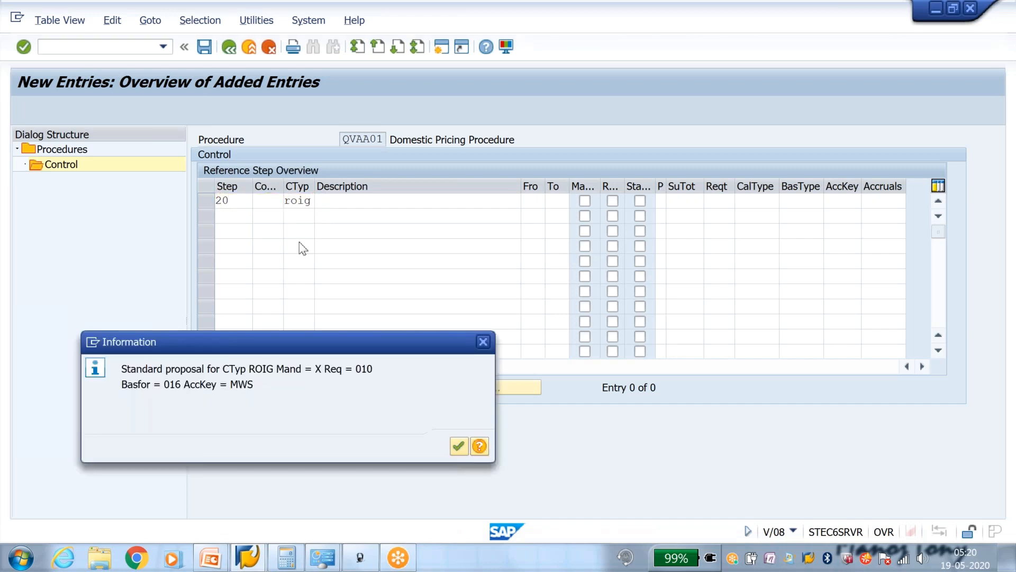
{"action": "key", "text": "Return"}
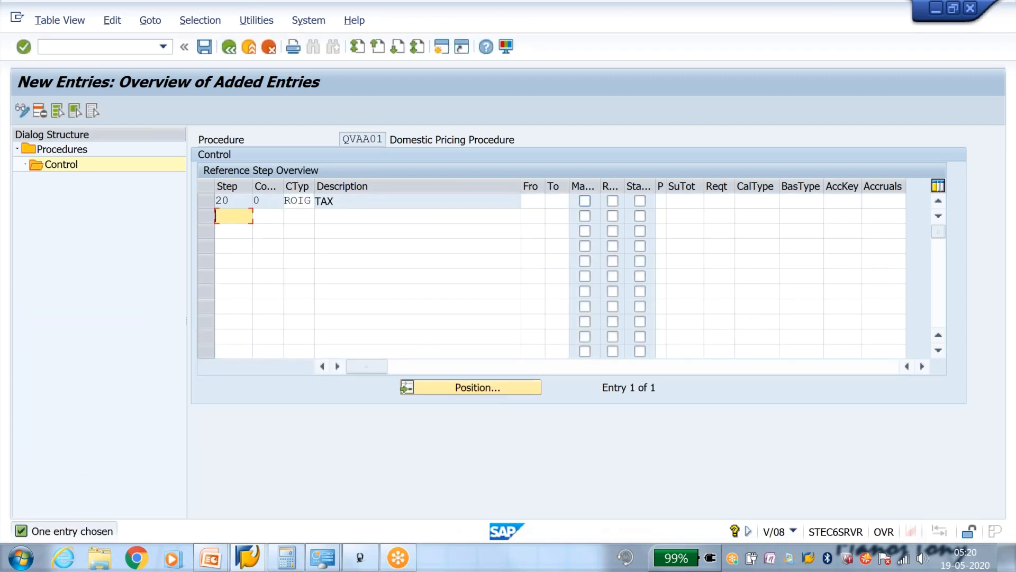
- Set step 20 to calculate from step 10 with account key JOI and save the procedure to the customizing request
{"action": "left_click", "coordinate": [537, 201]}
{"action": "type", "text": "10"}
{"action": "key", "text": "Tab"}
{"action": "key", "text": "Tab"}
{"action": "key", "text": "Tab"}
{"action": "key", "text": "Tab"}
{"action": "key", "text": "Tab"}
{"action": "key", "text": "Tab"}
{"action": "key", "text": "Tab"}
{"action": "key", "text": "Tab"}
{"action": "key", "text": "Tab"}
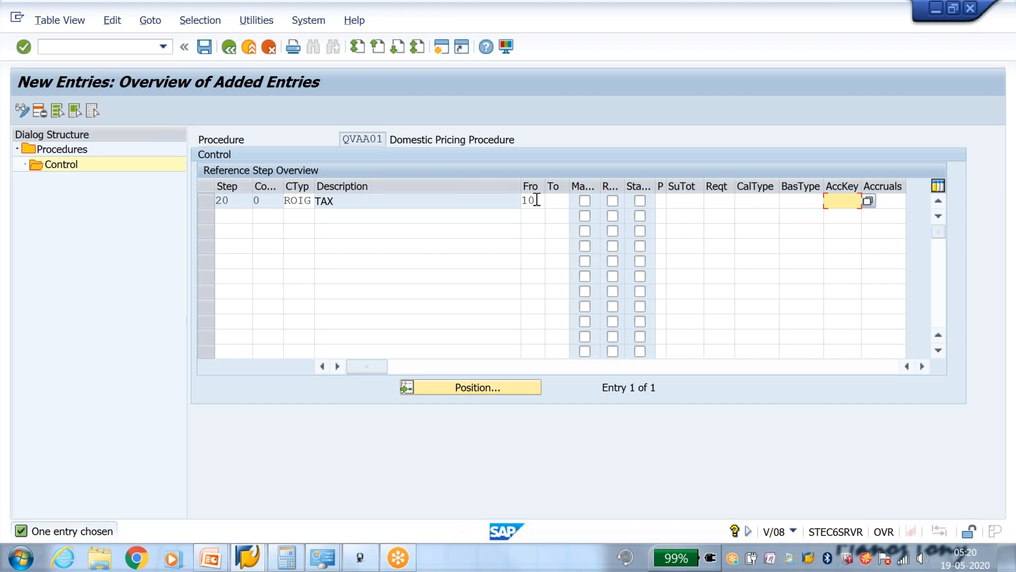
{"action": "type", "text": "JOI"}
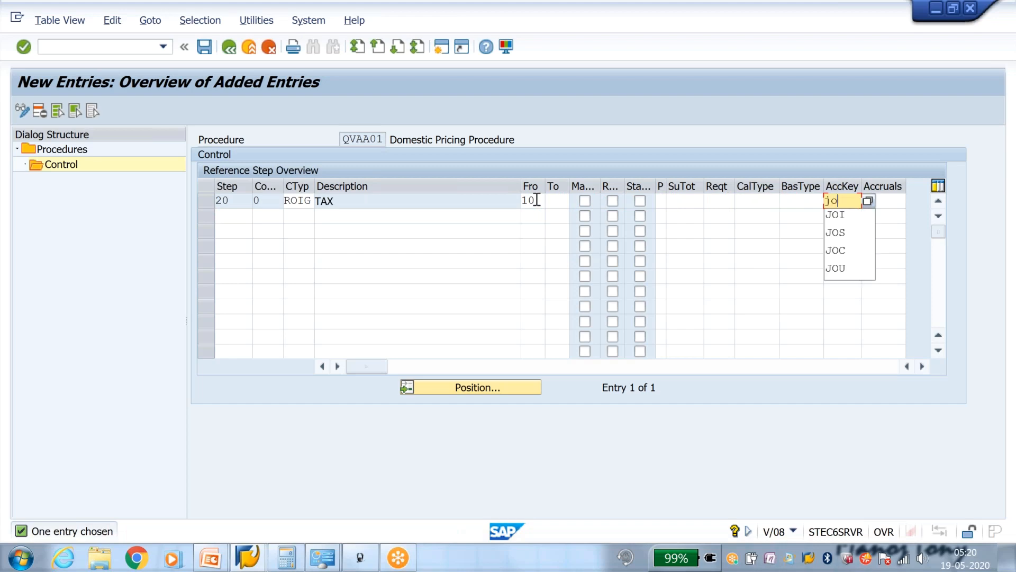
{"action": "key", "text": "Return"}
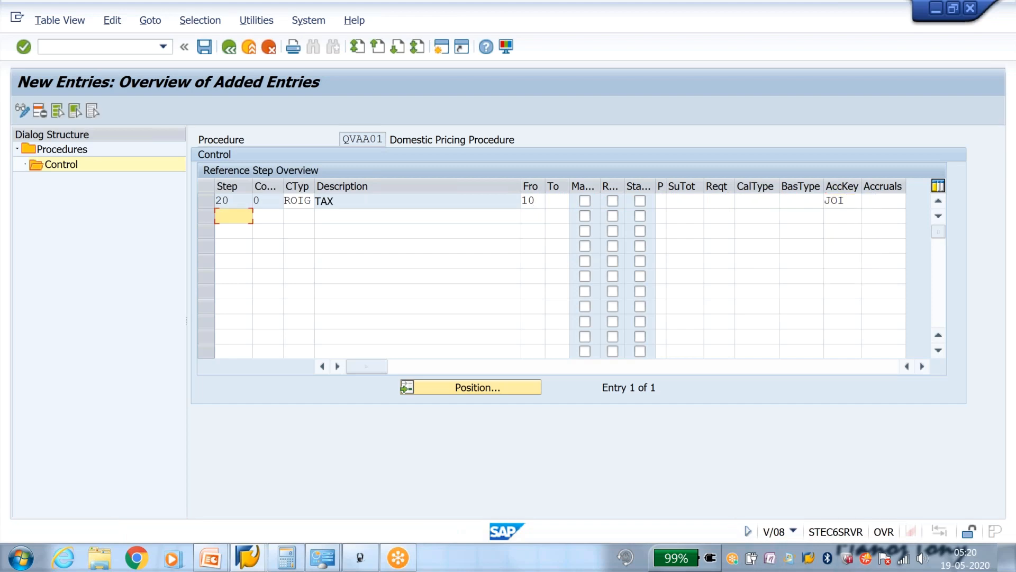
{"action": "left_click", "coordinate": [208, 52]}
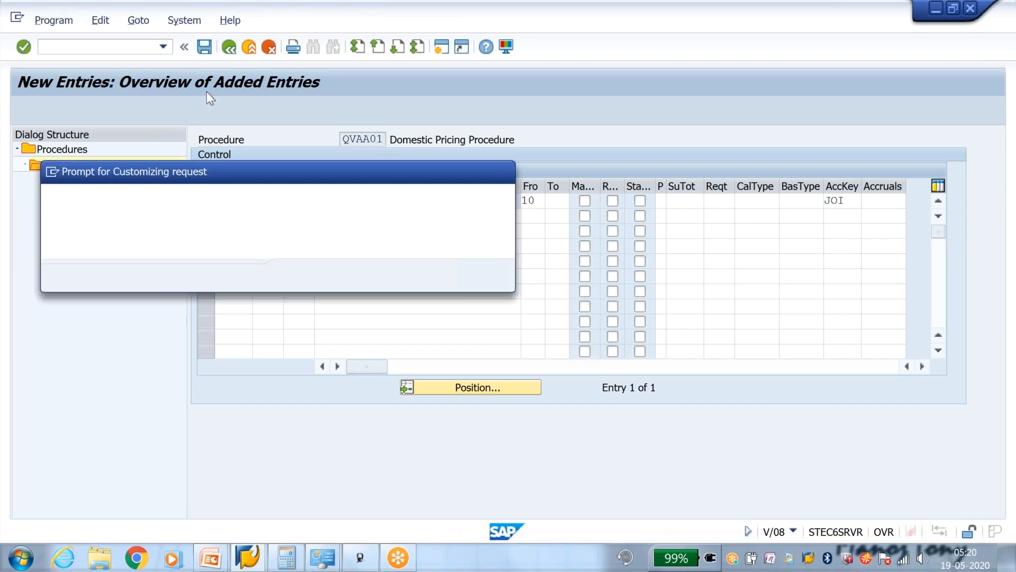
{"action": "left_click", "coordinate": [298, 276]}
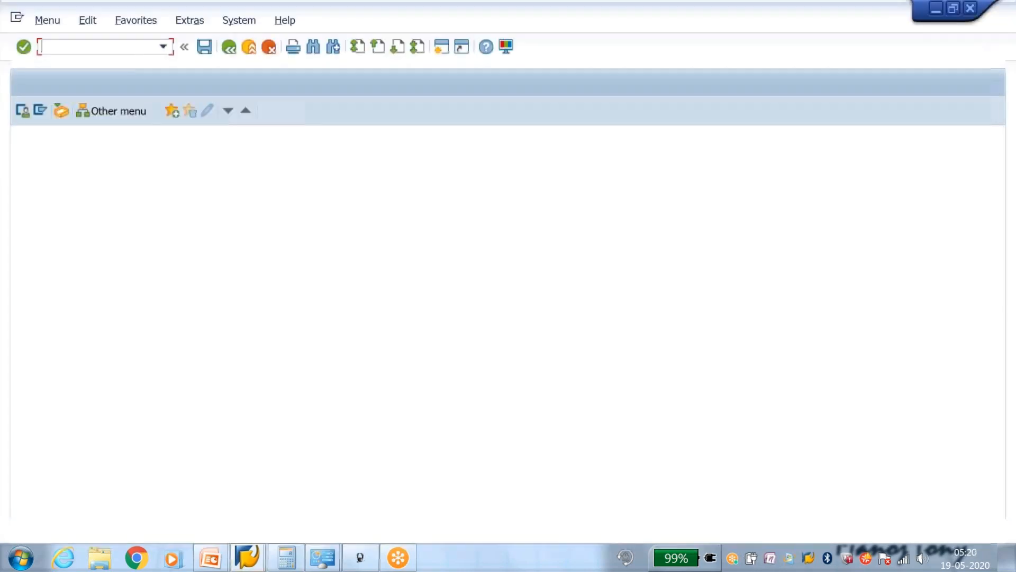
- Start a standard order of type OR in transaction VA01 and enter the sold-to party's customer number
{"action": "type", "text": "VA01"}
{"action": "key", "text": "Return"}
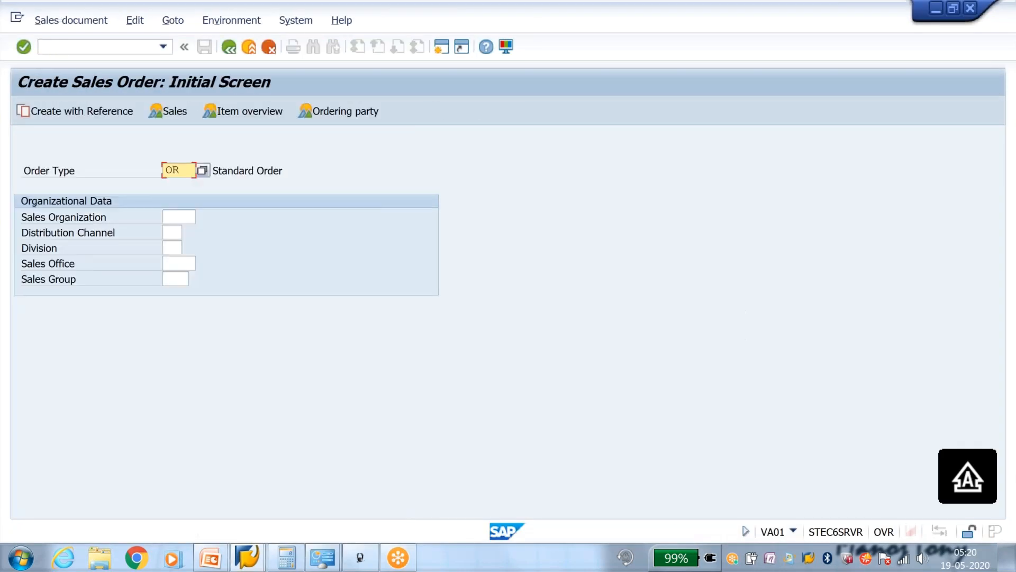
{"action": "key", "text": "Return"}
{"action": "key", "text": "Down"}
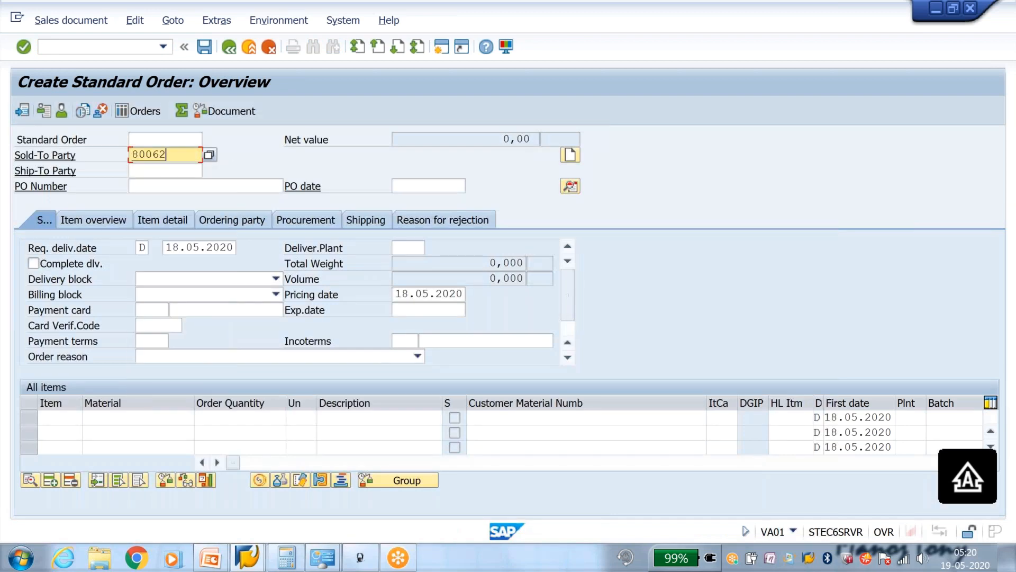
{"action": "key", "text": "Return"}
{"action": "key", "text": "Return"}
{"action": "key", "text": "Return"}
- Add the speaker material as an order item with quantity 1 and open the item's pricing conditions
{"action": "key", "text": "space"}
{"action": "key", "text": "Down"}
{"action": "key", "text": "Return"}
{"action": "key", "text": "Tab"}
{"action": "type", "text": "1"}
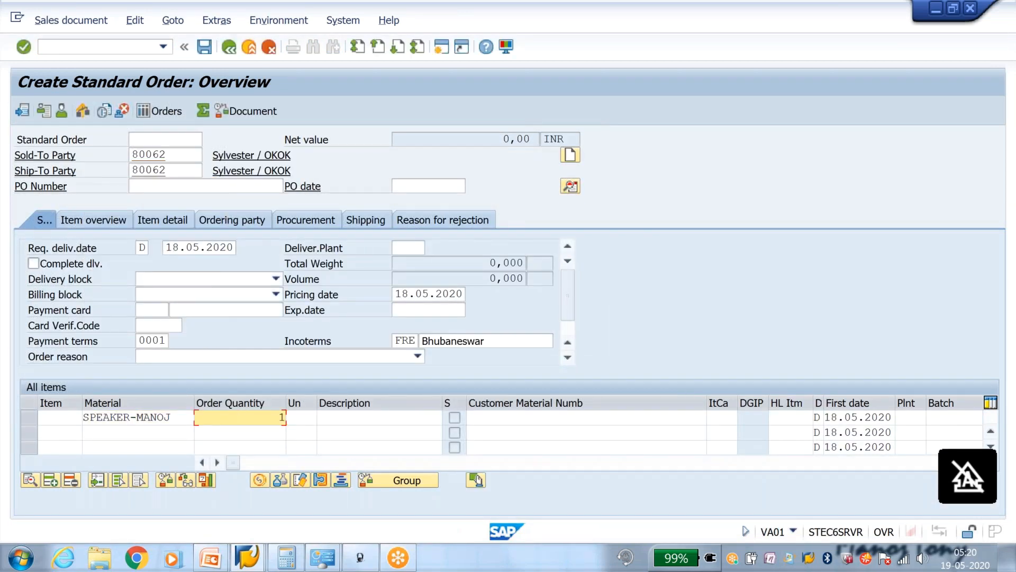
{"action": "key", "text": "Return"}
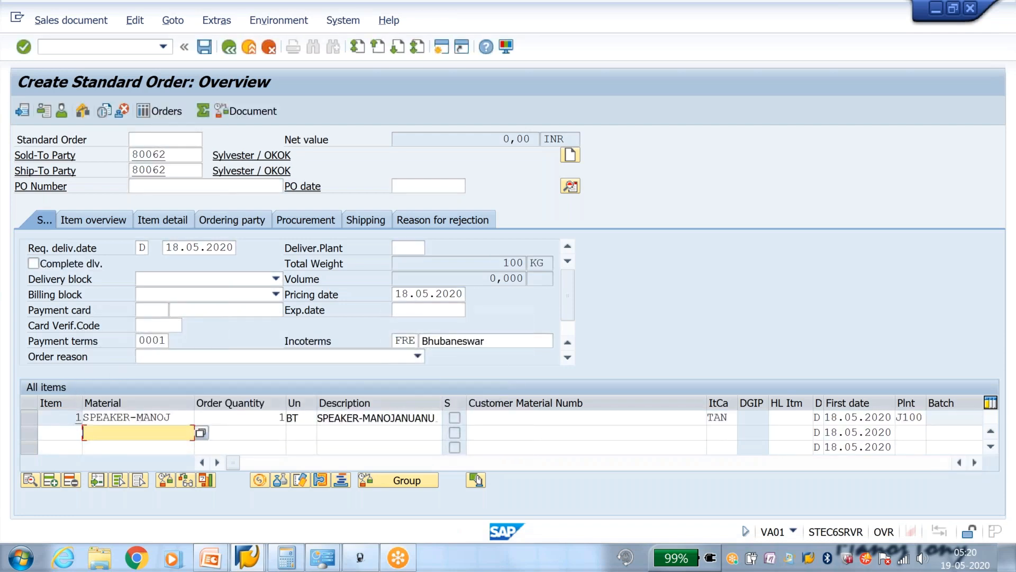
{"action": "double_click", "coordinate": [278, 418]}
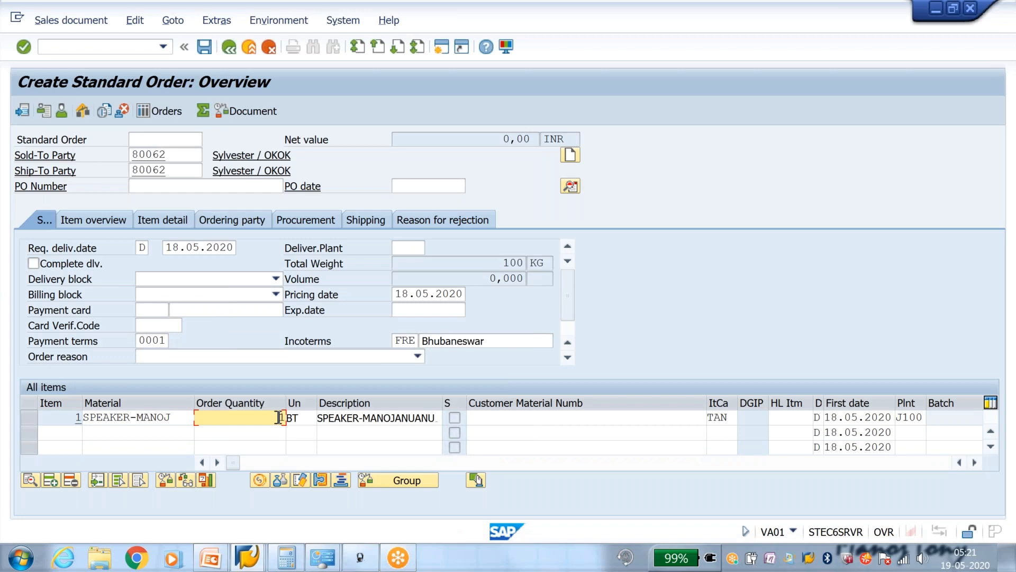
{"action": "left_click", "coordinate": [281, 189]}
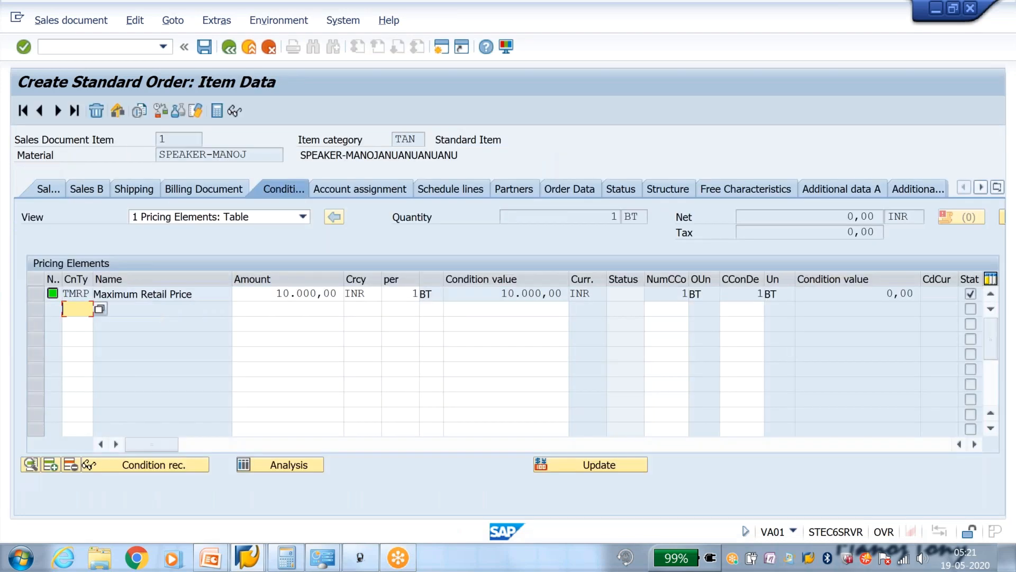
- Leave the order and start an ROIG condition record in transaction VK11 with key combination Country/PlntRegion/Region/TaxCl1Cust/TaxCl.Mat/Ctrl code
{"action": "left_click", "coordinate": [132, 48]}
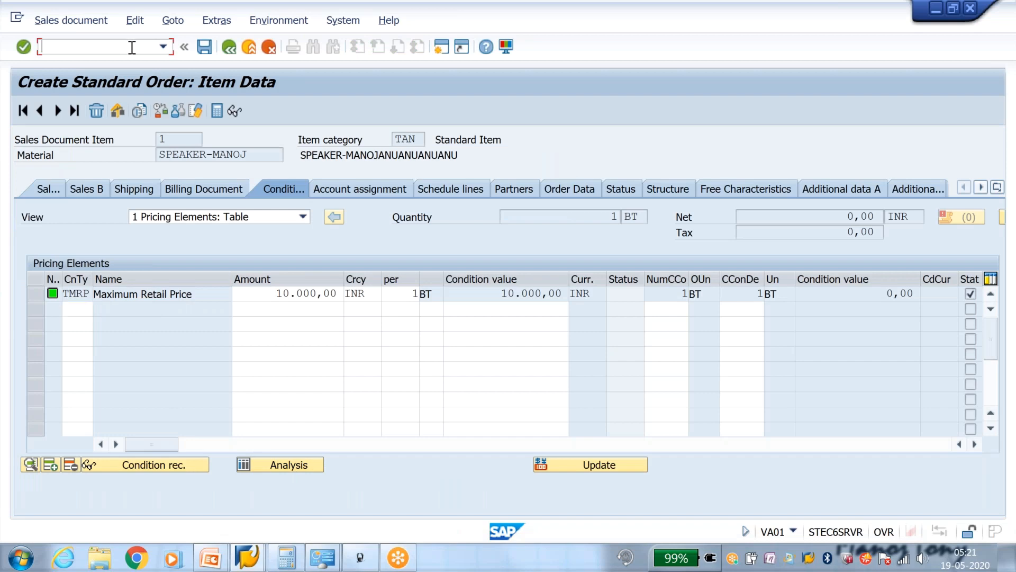
{"action": "left_click", "coordinate": [78, 309]}
{"action": "left_click", "coordinate": [132, 47]}
{"action": "key", "text": "Return"}
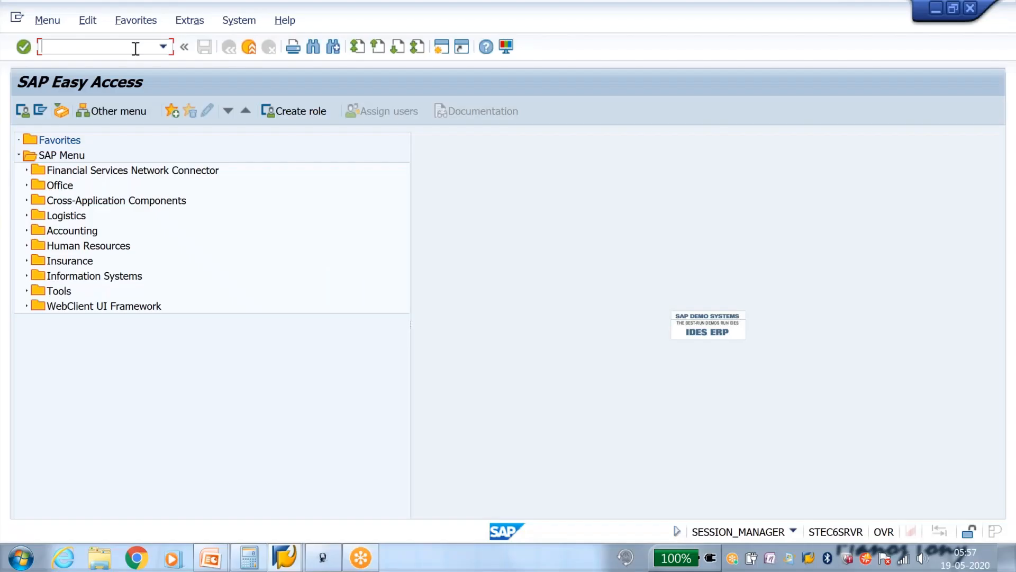
{"action": "type", "text": "vk11"}
{"action": "key", "text": "Return"}
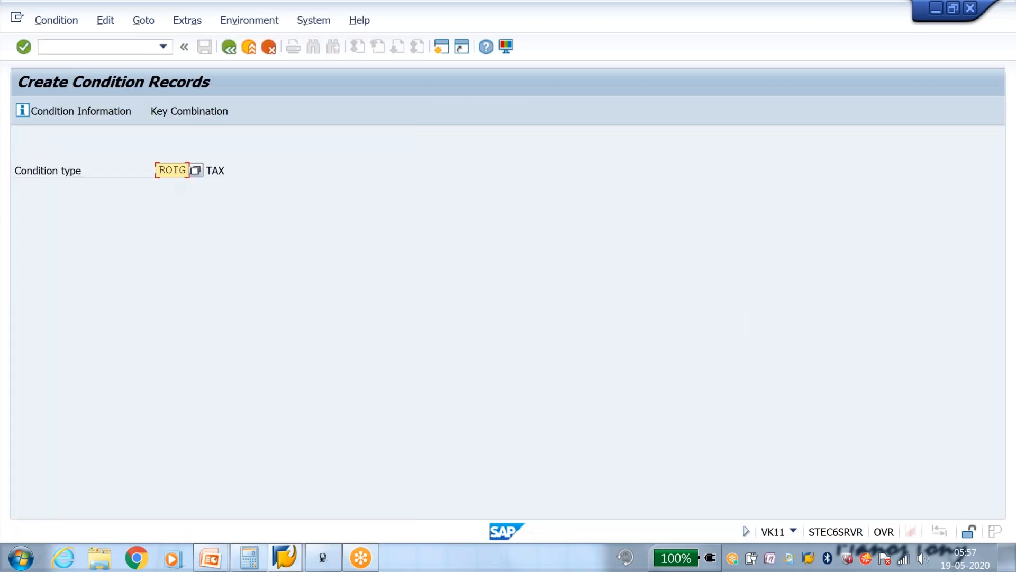
{"action": "key", "text": "Return"}
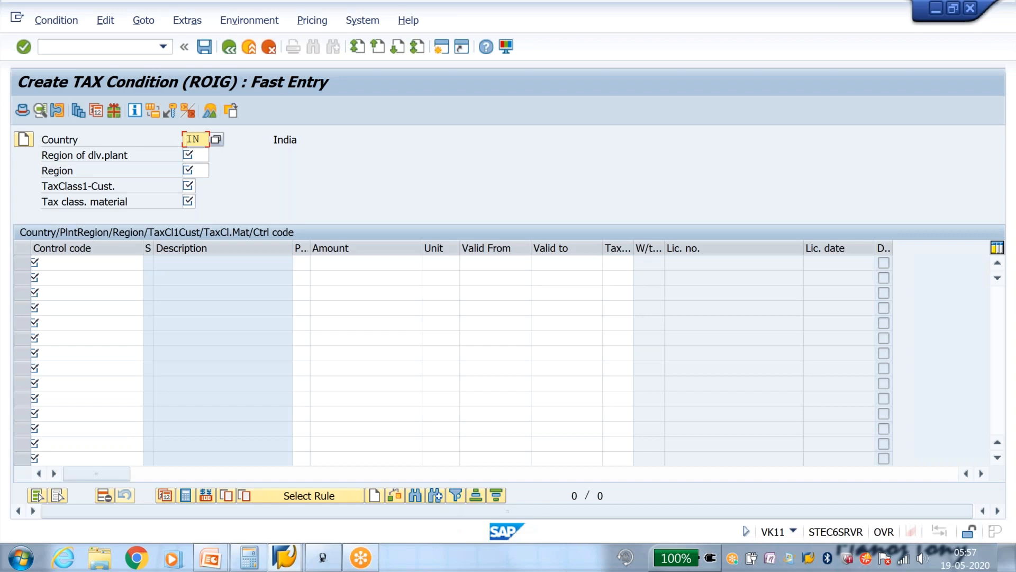
- Open an additional session and start transaction OX10 to display the plants overview
{"action": "left_click", "coordinate": [195, 155]}
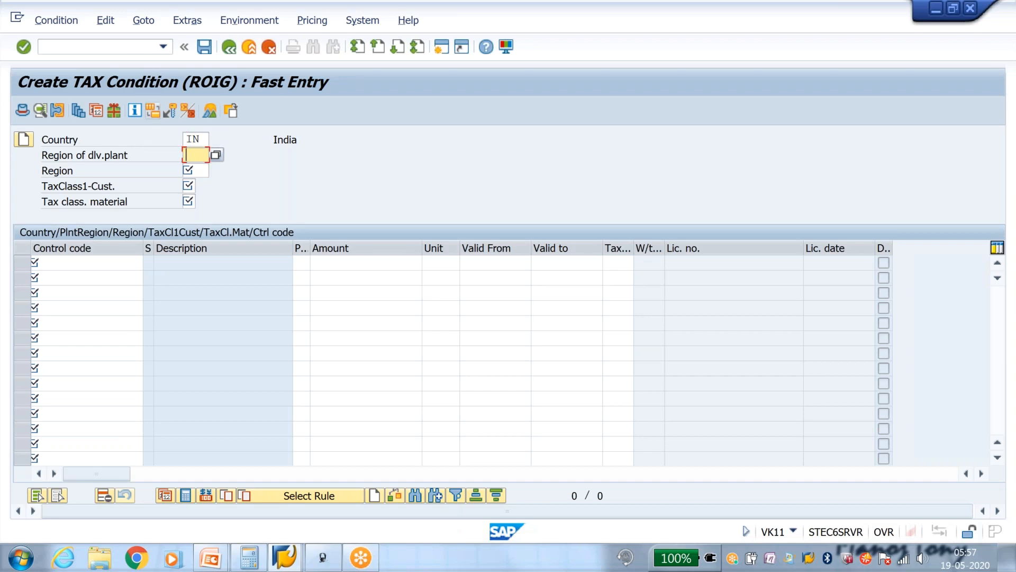
{"action": "left_click", "coordinate": [277, 562]}
{"action": "left_click", "coordinate": [310, 498]}
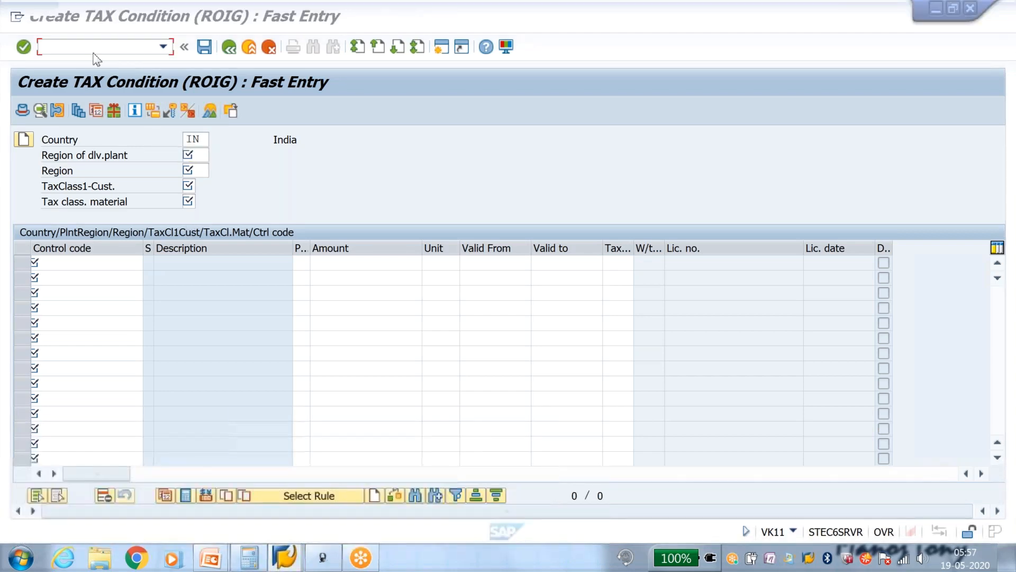
{"action": "left_click", "coordinate": [289, 561]}
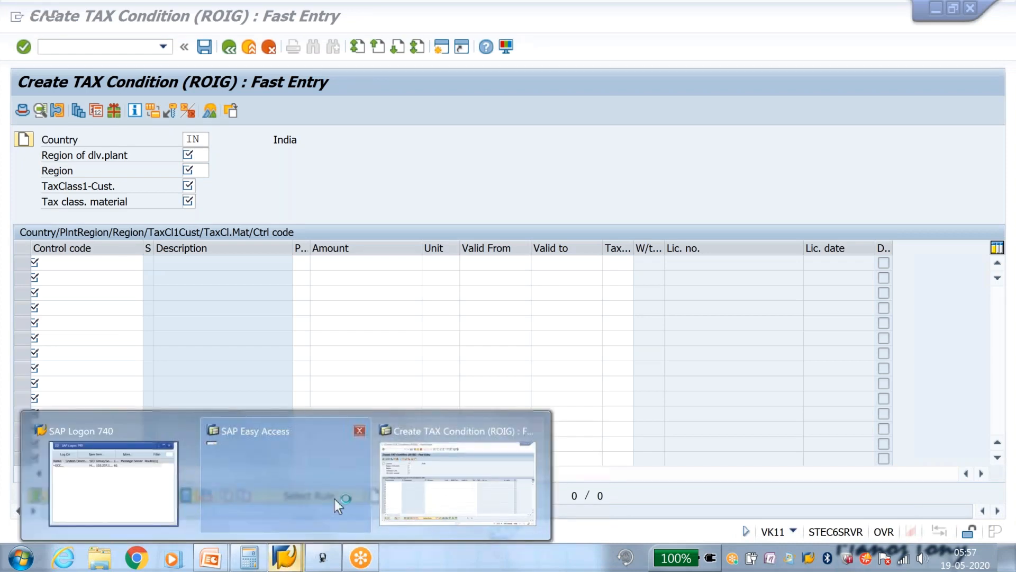
{"action": "mouse_move", "coordinate": [335, 497]}
{"action": "left_click", "coordinate": [336, 498]}
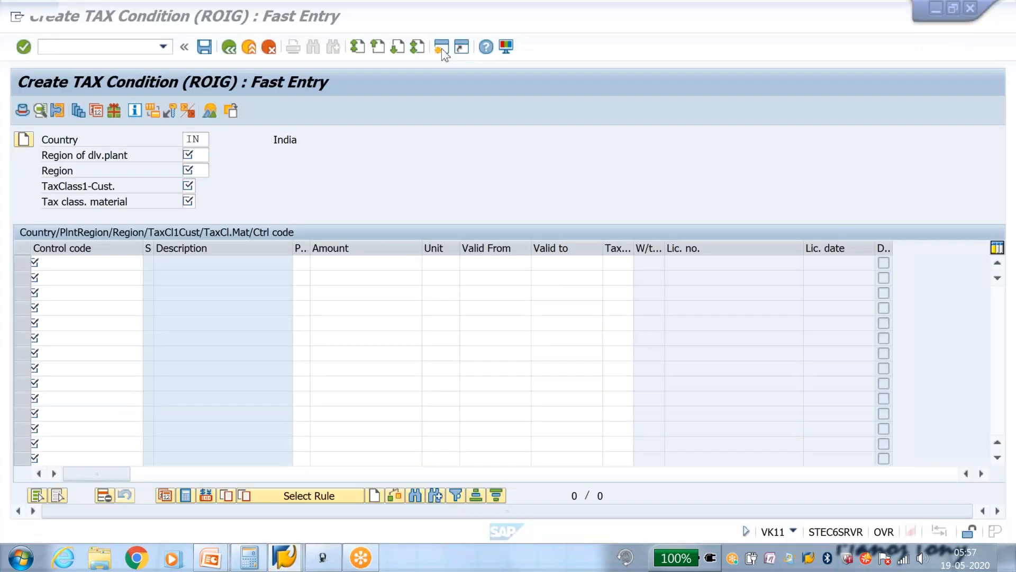
{"action": "left_click", "coordinate": [443, 47]}
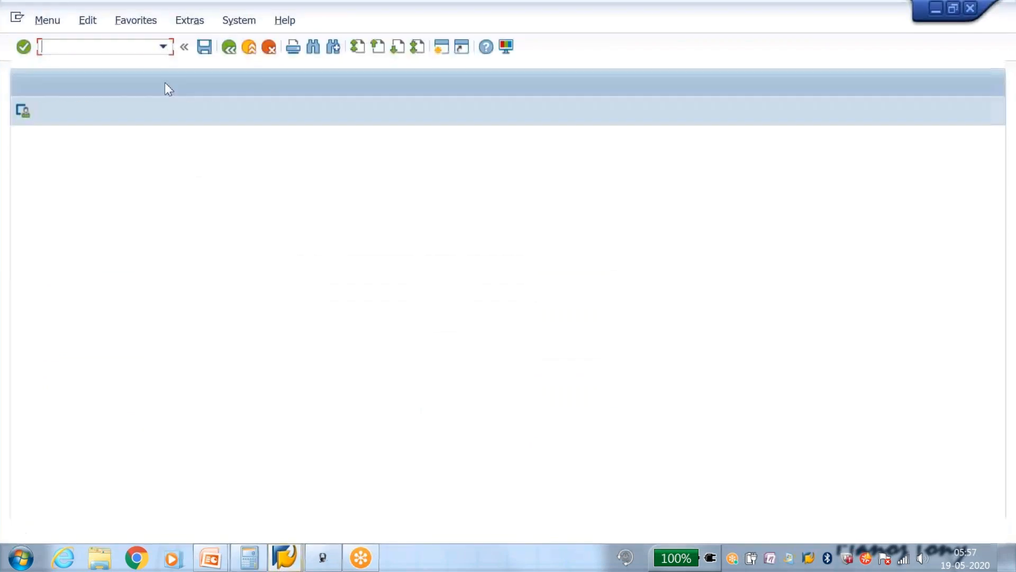
{"action": "type", "text": "ox10"}
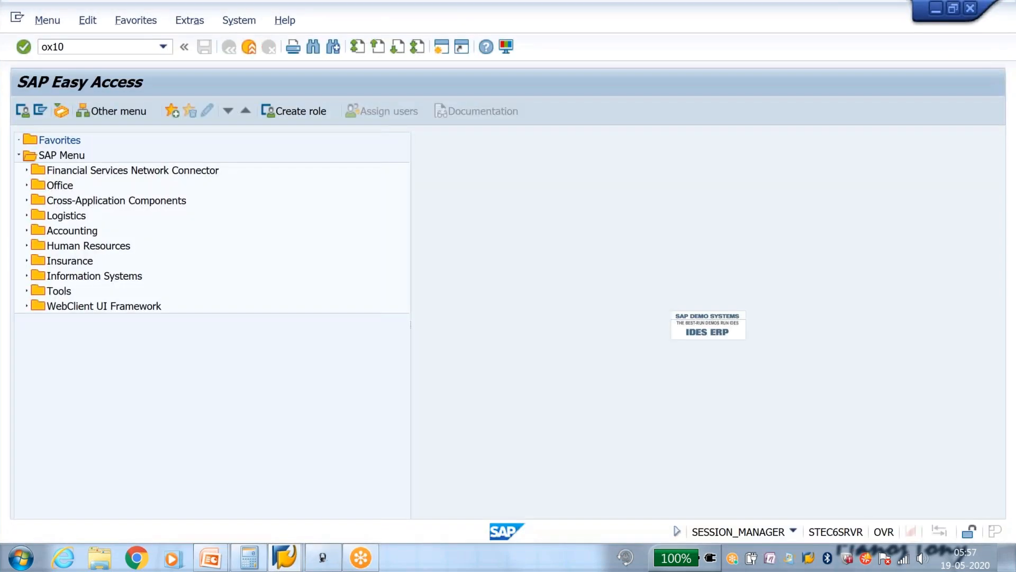
{"action": "key", "text": "Return"}
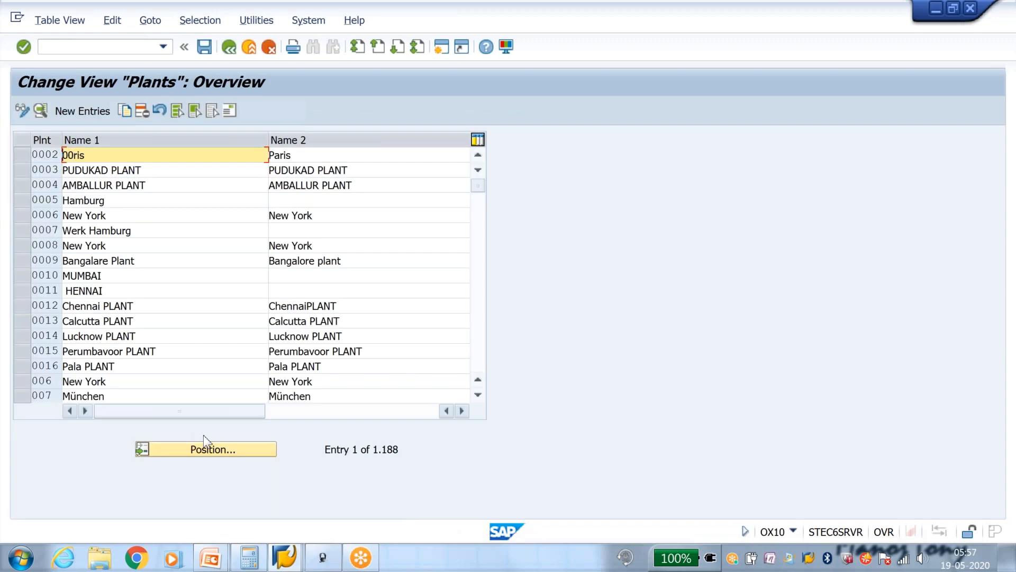
- Position the plants list at J100, open that plant's details and copy its region code
{"action": "left_click", "coordinate": [215, 451]}
{"action": "type", "text": "J100"}
{"action": "key", "text": "Return"}
{"action": "double_click", "coordinate": [143, 154]}
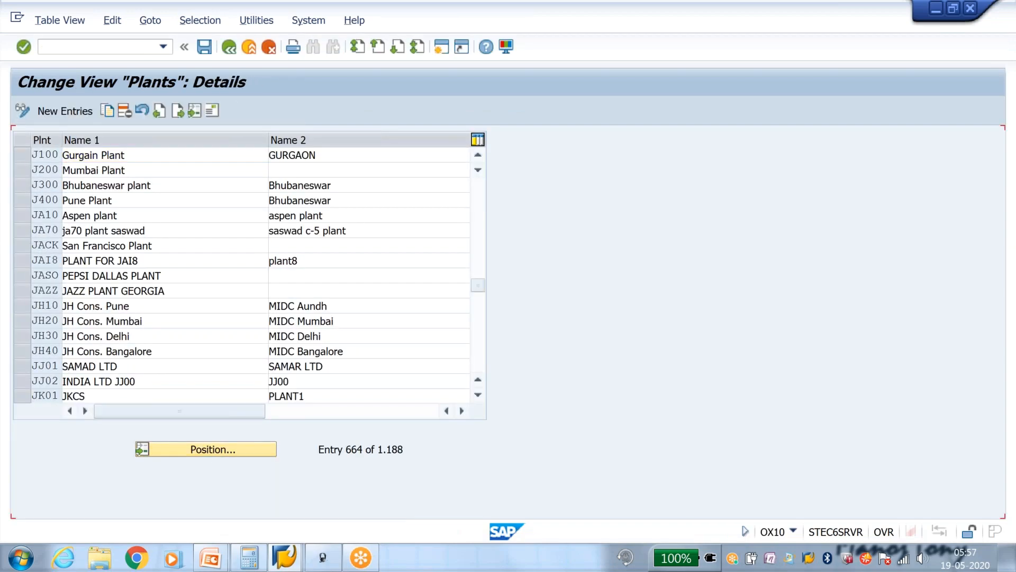
{"action": "left_click", "coordinate": [185, 309]}
{"action": "double_click", "coordinate": [161, 311]}
{"action": "key", "text": "ctrl+c"}
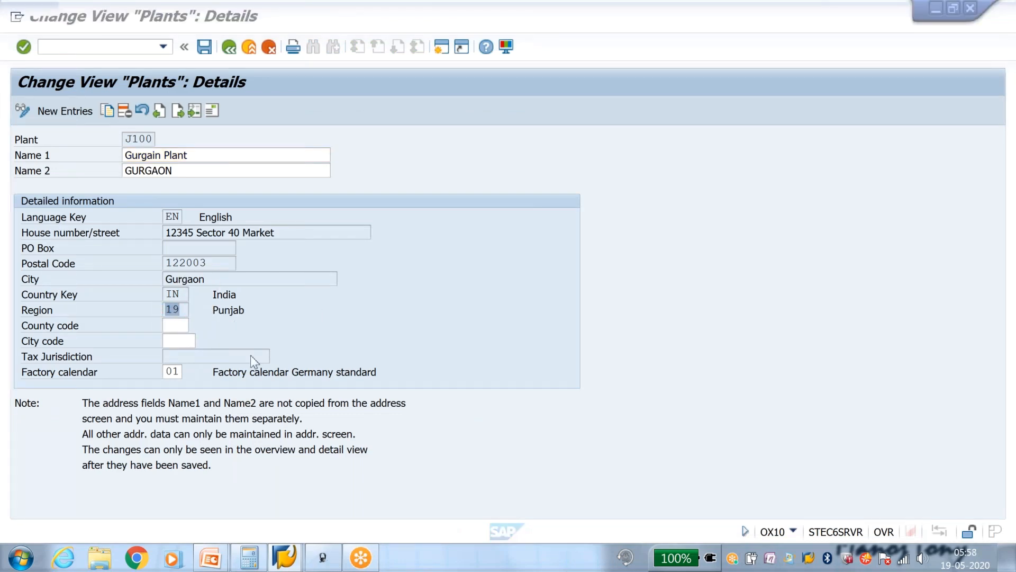
- Return to the ROIG tax condition entry and set Region of dlv.plant to 19
{"action": "left_click", "coordinate": [279, 563]}
{"action": "left_click", "coordinate": [431, 463]}
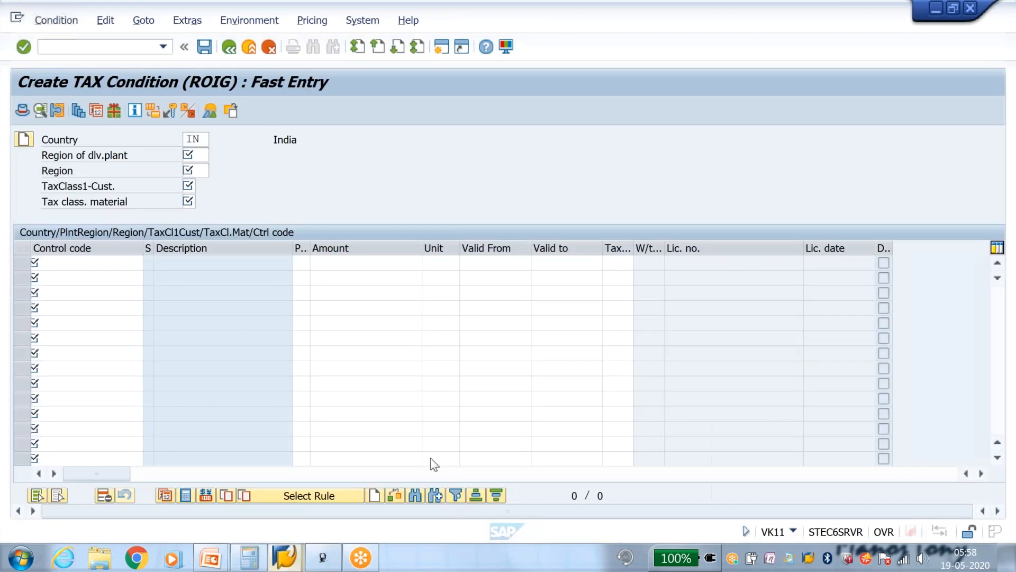
{"action": "key", "text": "ctrl+v"}
{"action": "key", "text": "Tab"}
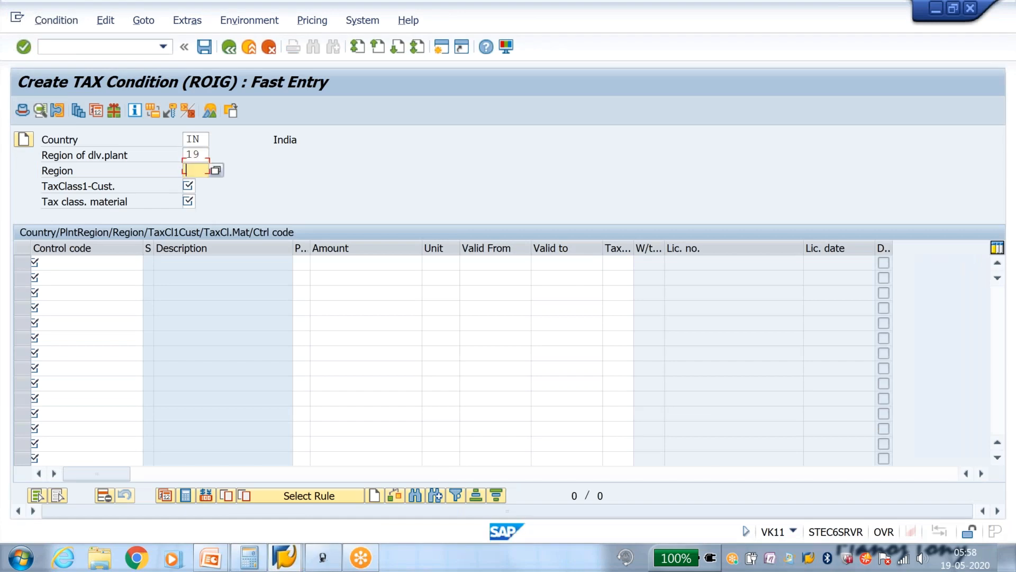
- Switch to the plant session and open the customer's general data in transaction XD02 to check the region
{"action": "left_click", "coordinate": [127, 47]}
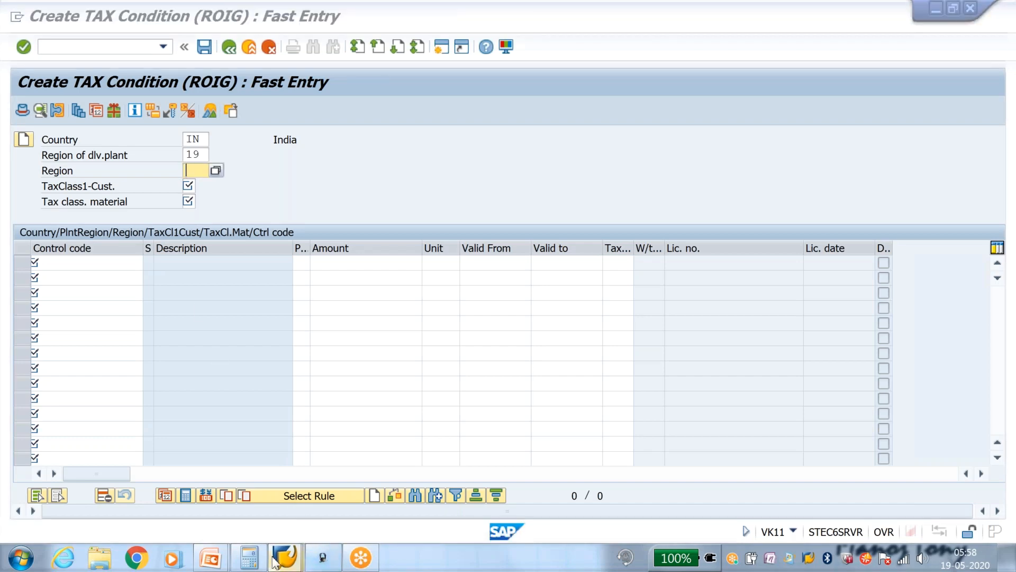
{"action": "mouse_move", "coordinate": [291, 563]}
{"action": "left_click", "coordinate": [647, 475]}
{"action": "left_click", "coordinate": [94, 47]}
{"action": "type", "text": "xd02"}
{"action": "key", "text": "Return"}
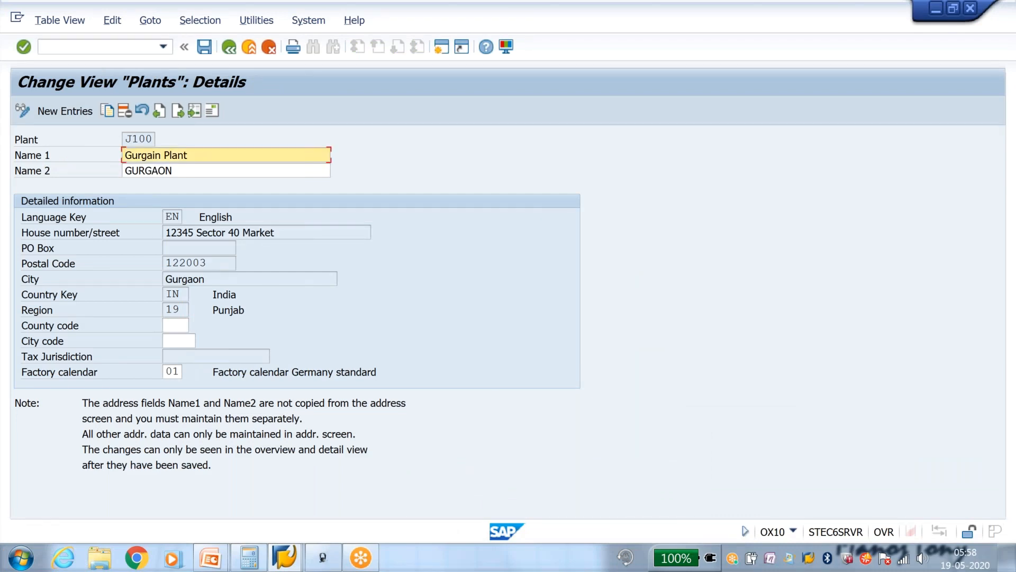
{"action": "left_click", "coordinate": [94, 46]}
{"action": "type", "text": "/nxd"}
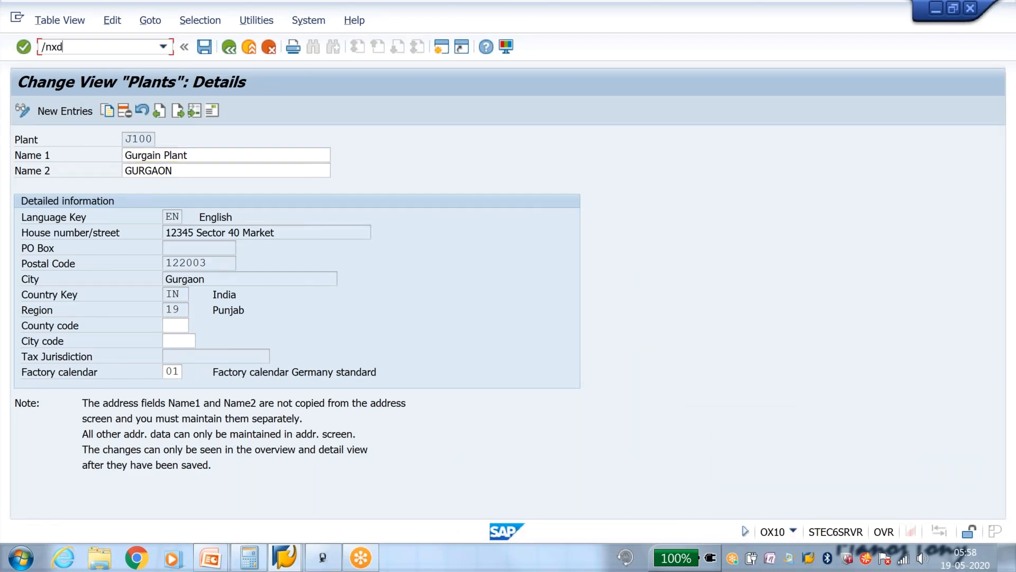
{"action": "type", "text": "02"}
{"action": "key", "text": "Return"}
{"action": "key", "text": "Return"}
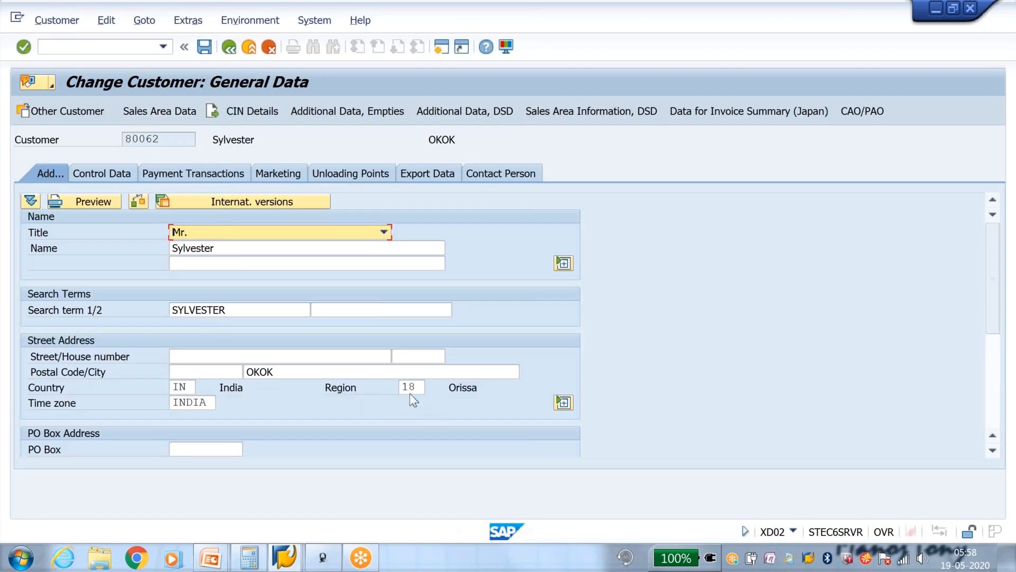
- Return to the ROIG tax condition entry and set the customer's Region to 18
{"action": "left_click", "coordinate": [314, 557]}
{"action": "left_click", "coordinate": [407, 519]}
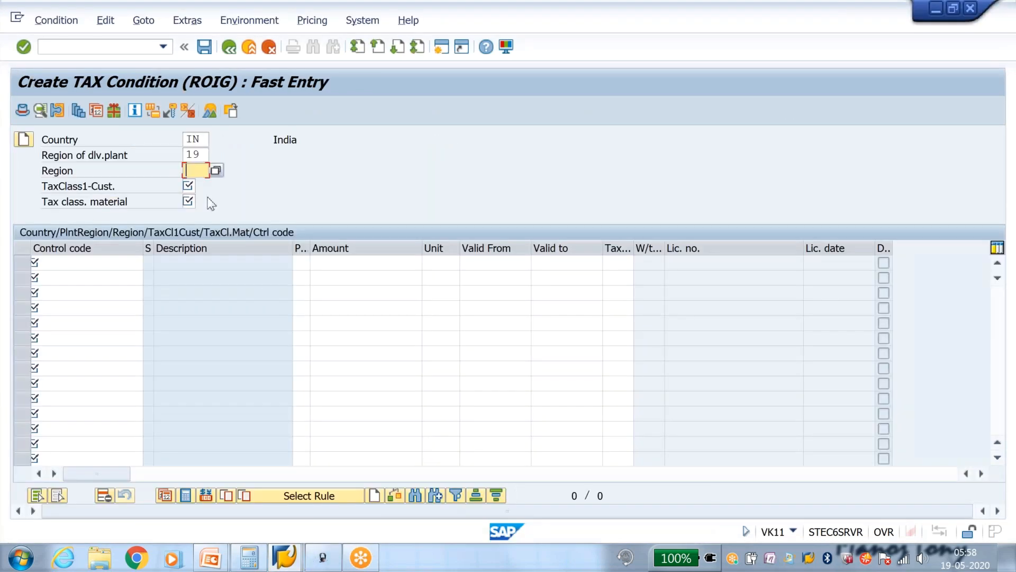
{"action": "type", "text": "18"}
{"action": "key", "text": "Tab"}
- Check the ROIG tax classification in the customer's sales area billing data and set TaxClass1-Cust. to 1 in the tax condition entry
{"action": "key", "text": "alt+Tab"}
{"action": "left_click", "coordinate": [178, 113]}
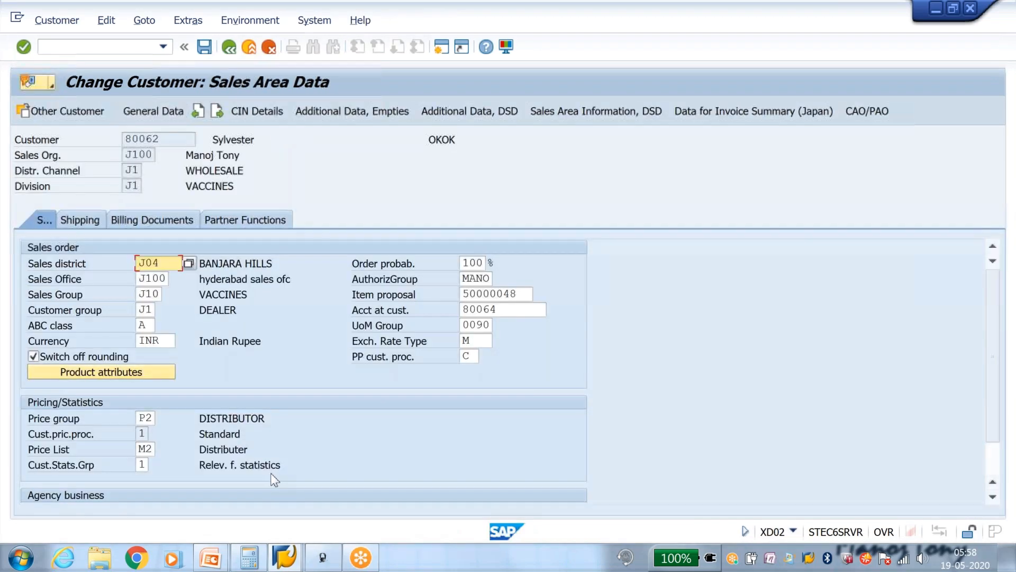
{"action": "left_click", "coordinate": [159, 219]}
{"action": "left_click", "coordinate": [402, 480]}
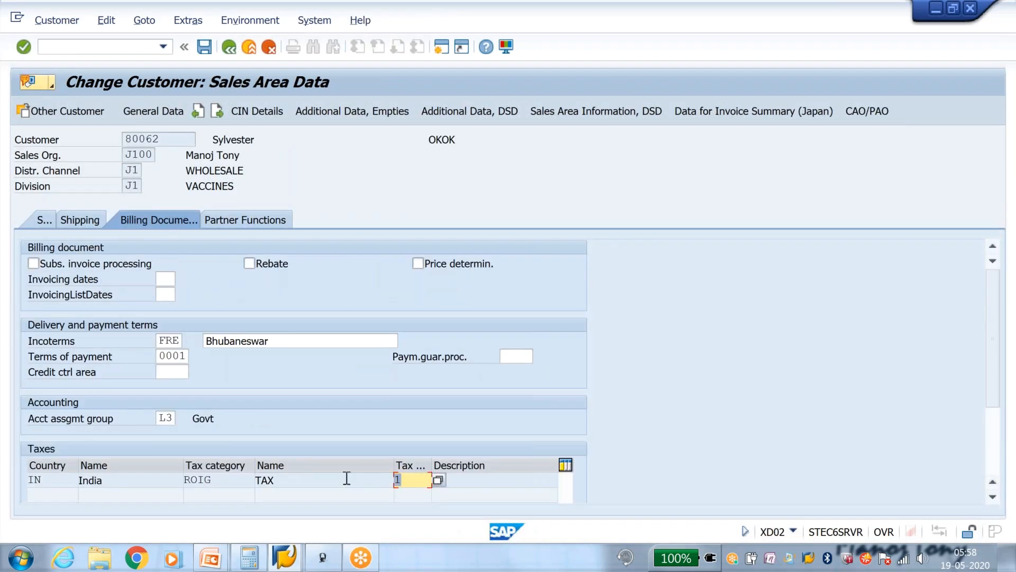
{"action": "key", "text": "alt+Tab"}
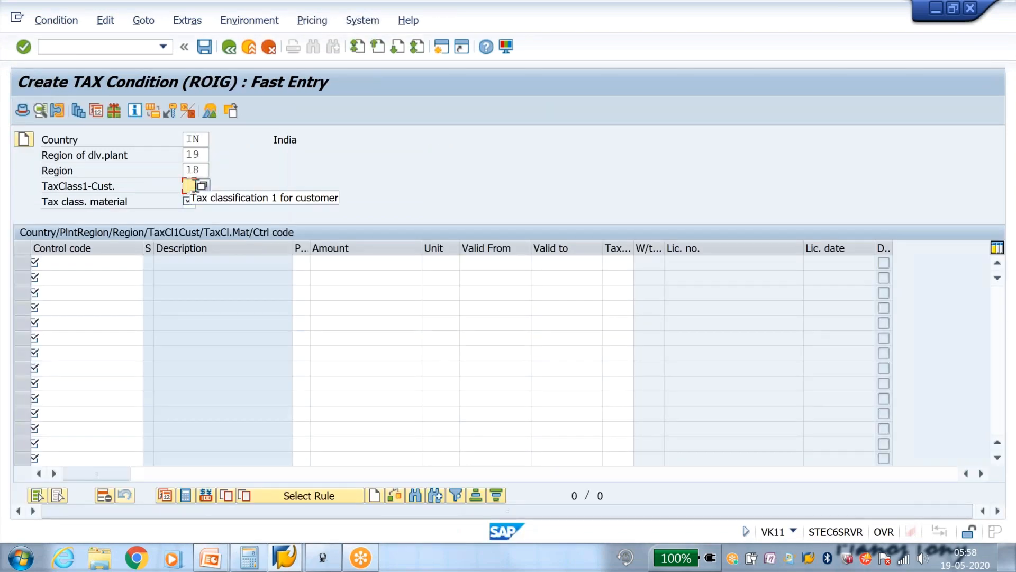
{"action": "type", "text": "1"}
{"action": "key", "text": "Tab"}
- Open the speaker material in transaction MM02 for plant J100, storage location J001, sales organization J100 and distribution channel J1
{"action": "key", "text": "alt+Tab"}
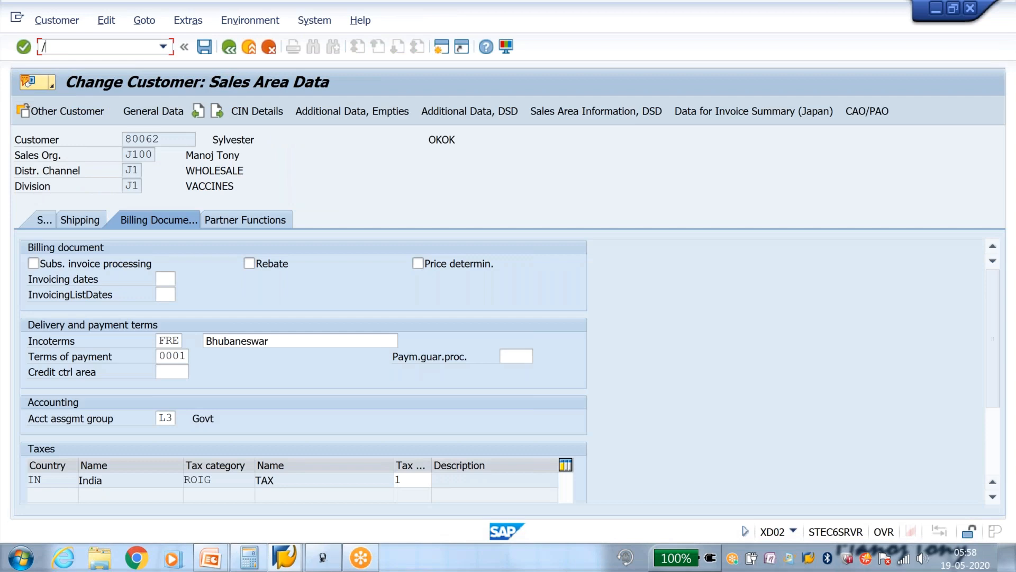
{"action": "type", "text": "/nmm02"}
{"action": "key", "text": "Return"}
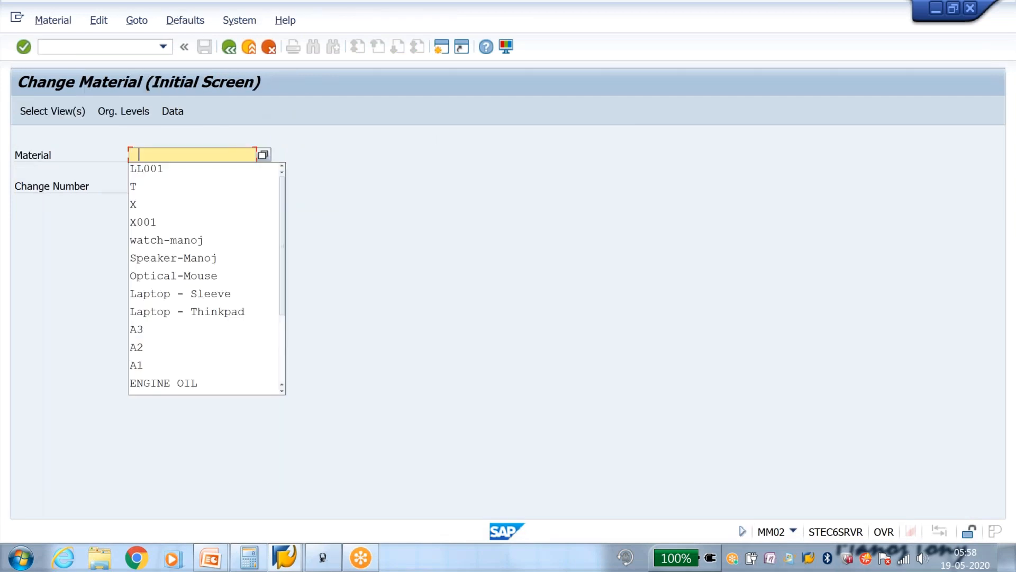
{"action": "key", "text": "Down"}
{"action": "key", "text": "Down"}
{"action": "key", "text": "Down"}
{"action": "key", "text": "Down"}
{"action": "key", "text": "Down"}
{"action": "key", "text": "Down"}
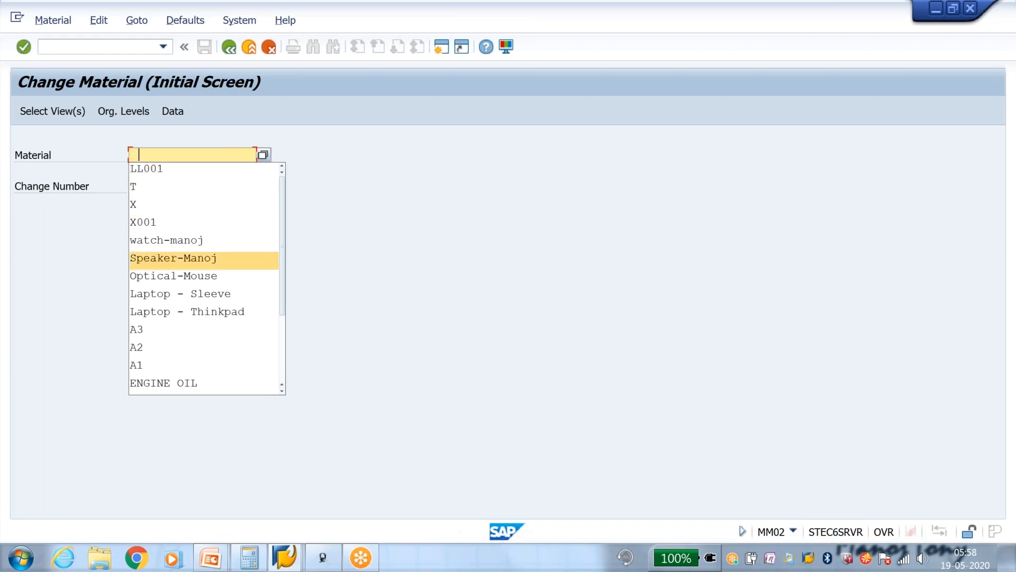
{"action": "key", "text": "Return"}
{"action": "key", "text": "Return"}
{"action": "key", "text": "Return"}
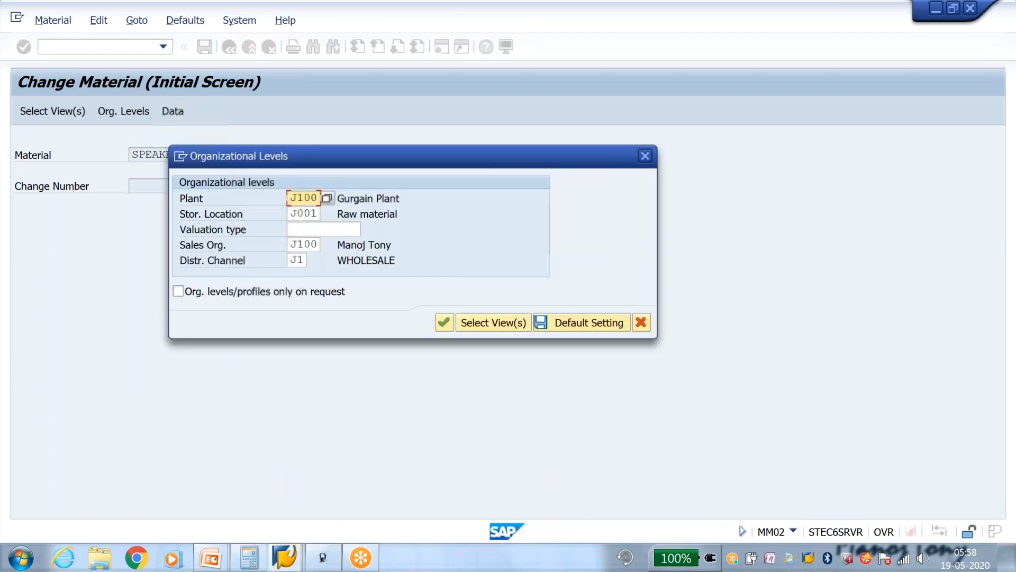
{"action": "key", "text": "Return"}
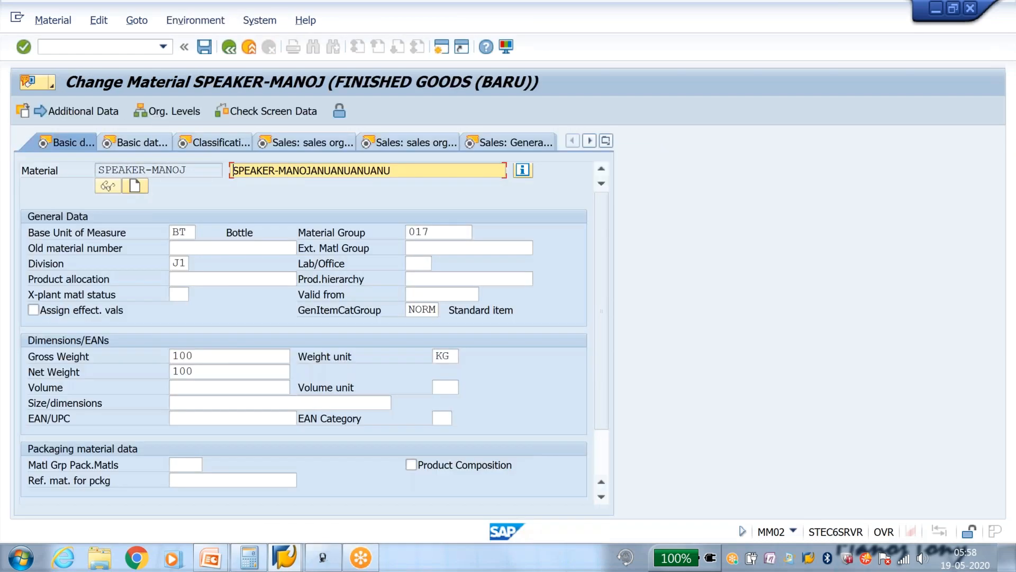
- Check the ROIG tax classification in the material's sales organization data and set Tax class. material to 1 in the tax condition entry
{"action": "left_click", "coordinate": [322, 143]}
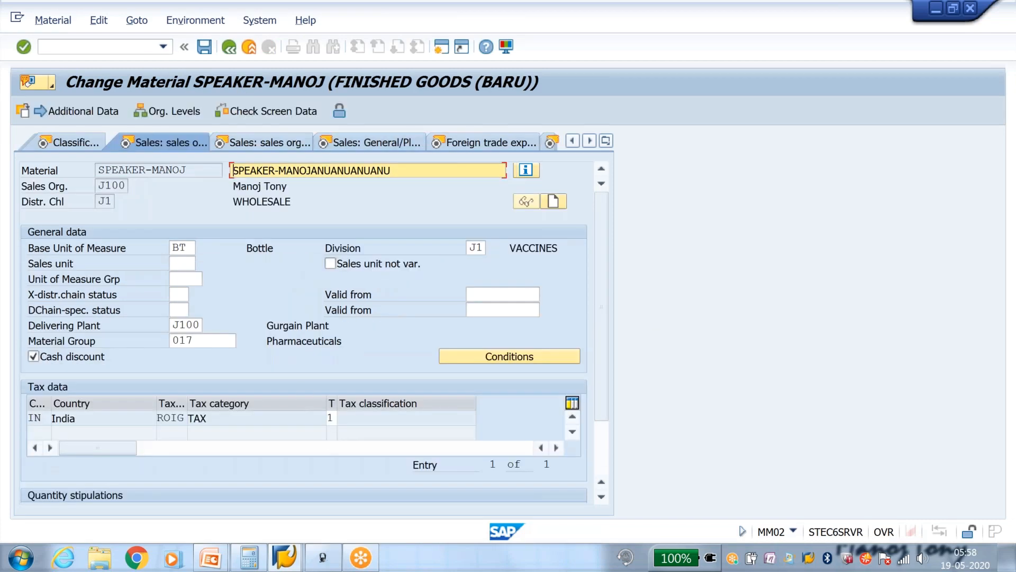
{"action": "left_click", "coordinate": [337, 418]}
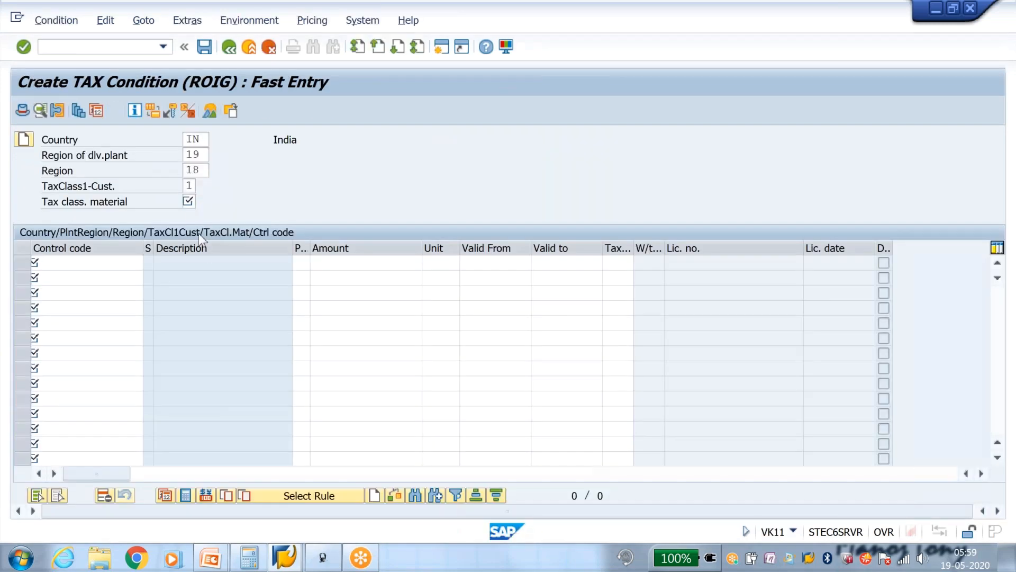
{"action": "left_click", "coordinate": [189, 202]}
{"action": "type", "text": "1"}
{"action": "key", "text": "Return"}
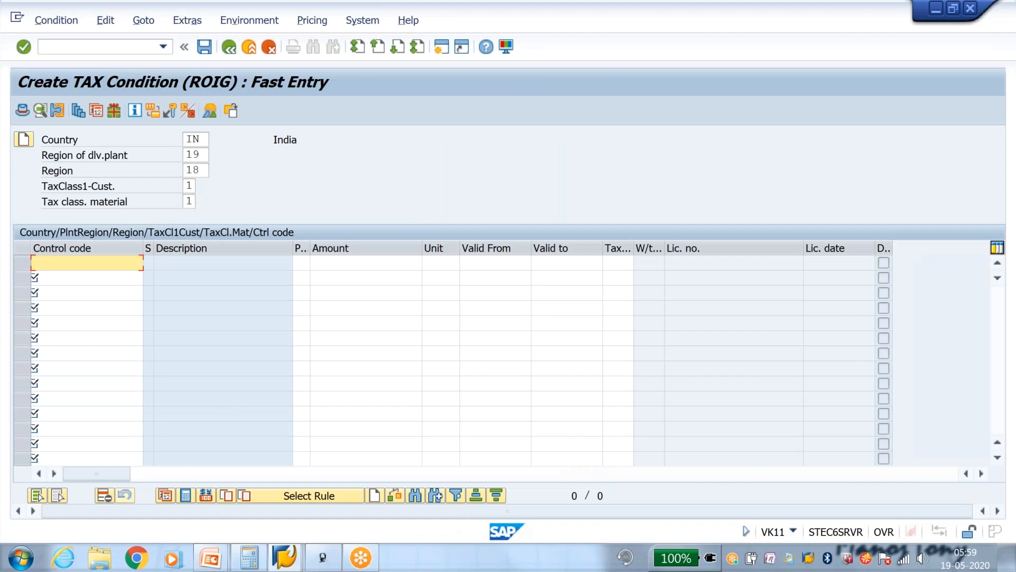
{"action": "key", "text": "alt+Tab"}
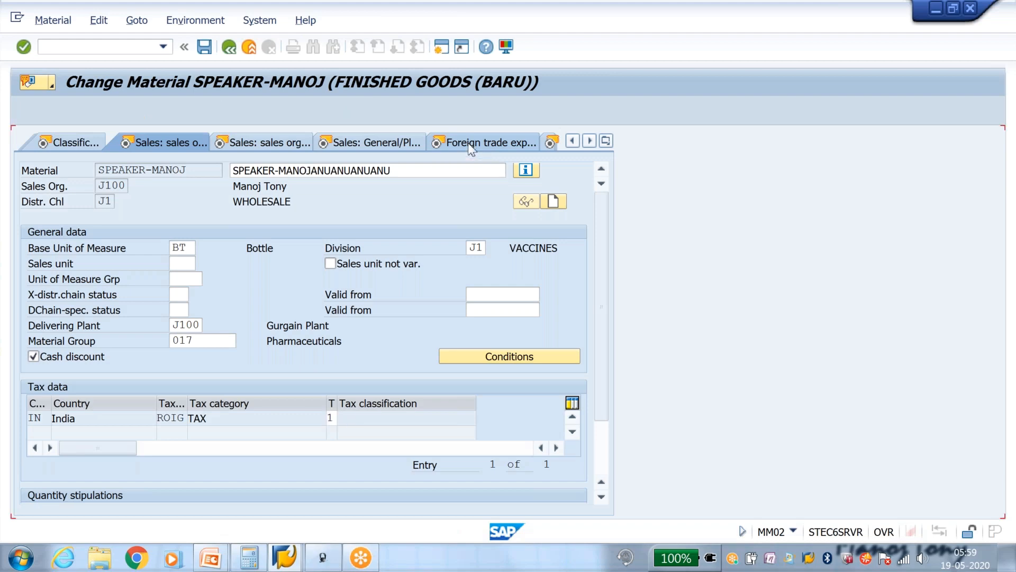
{"action": "left_click", "coordinate": [469, 146]}
{"action": "left_click_drag", "start_coordinate": [212, 312], "coordinate": [159, 315]}
{"action": "key", "text": "ctrl+c"}
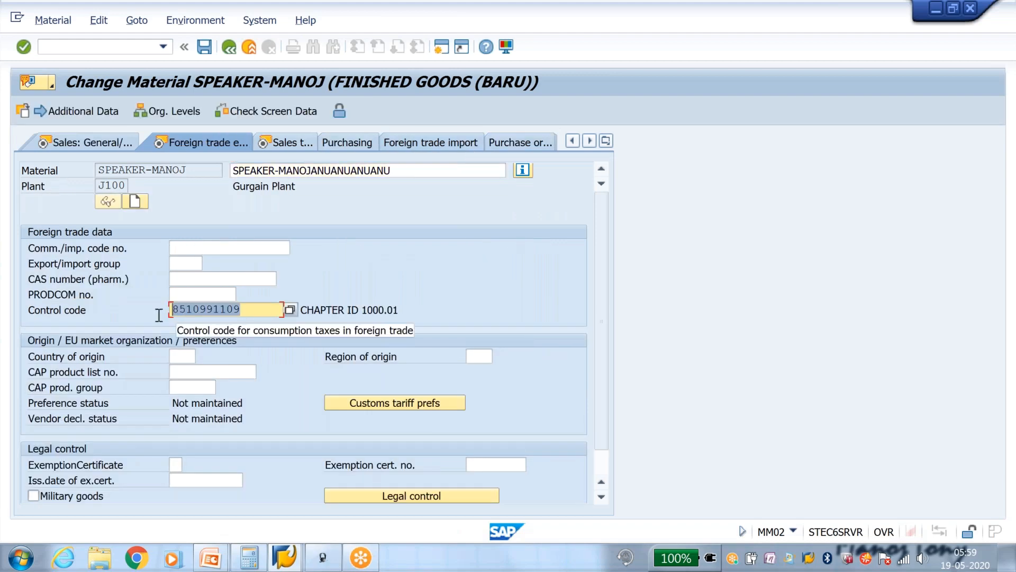
{"action": "left_click", "coordinate": [172, 309]}
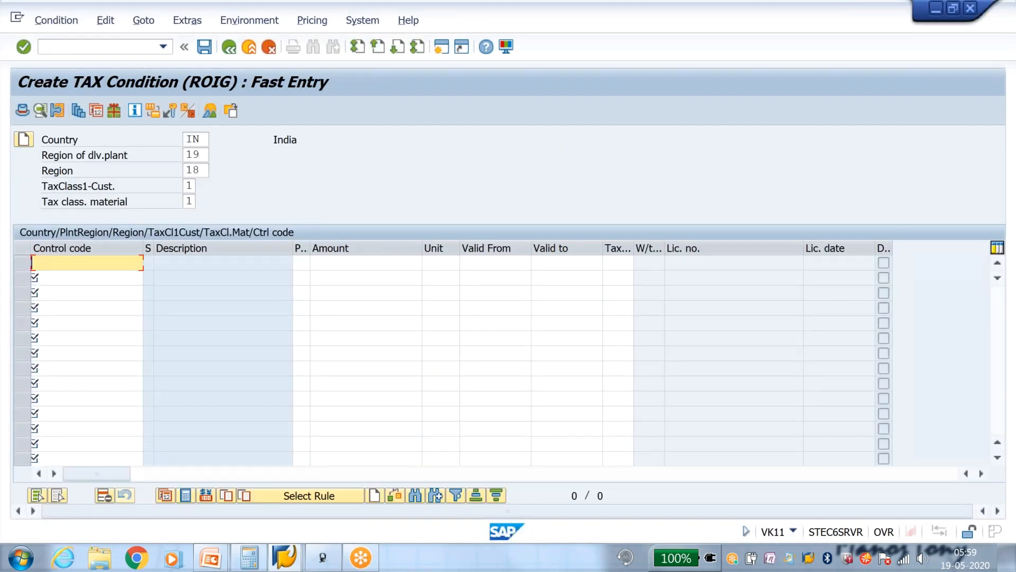
{"action": "key", "text": "ctrl+v"}
{"action": "key", "text": "Tab"}
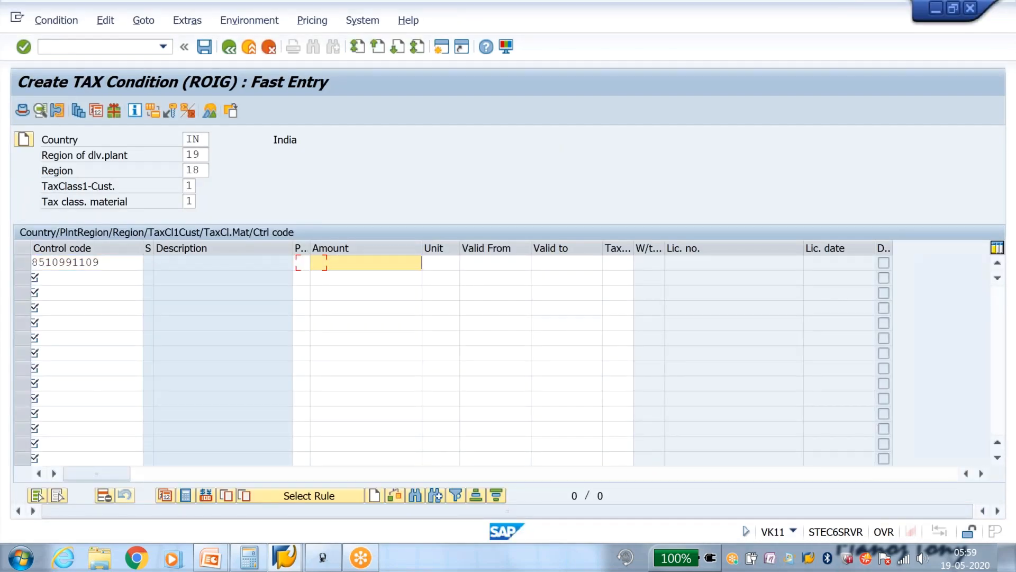
{"action": "key", "text": "Tab"}
{"action": "key", "text": "Tab"}
{"action": "key", "text": "Tab"}
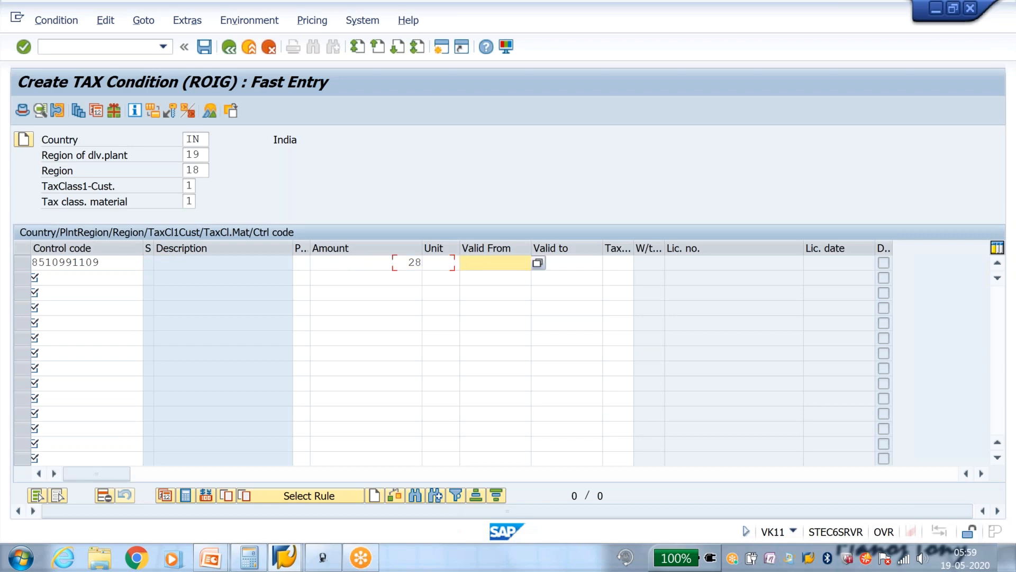
{"action": "key", "text": "Down"}
{"action": "key", "text": "Return"}
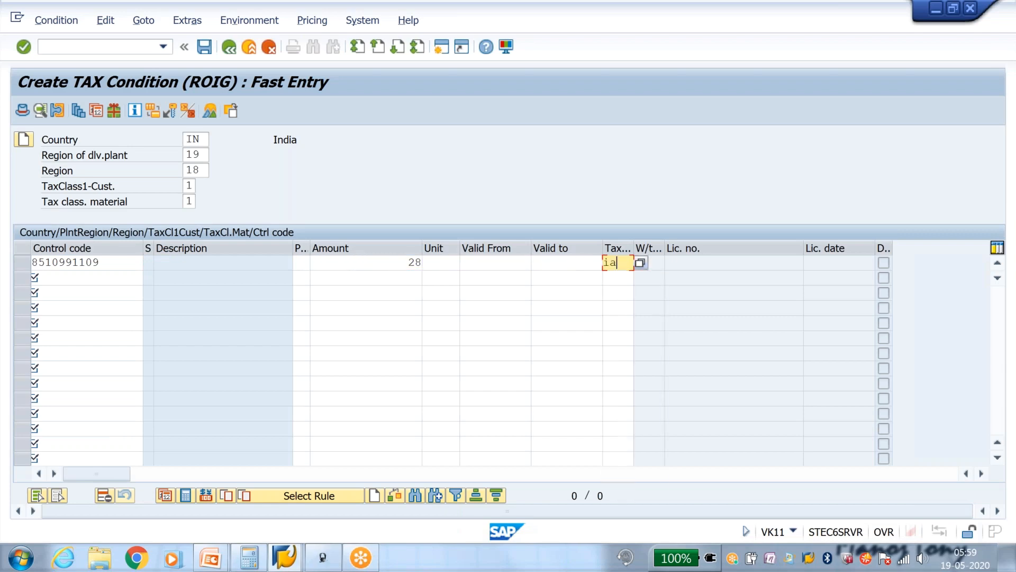
{"action": "key", "text": "Return"}
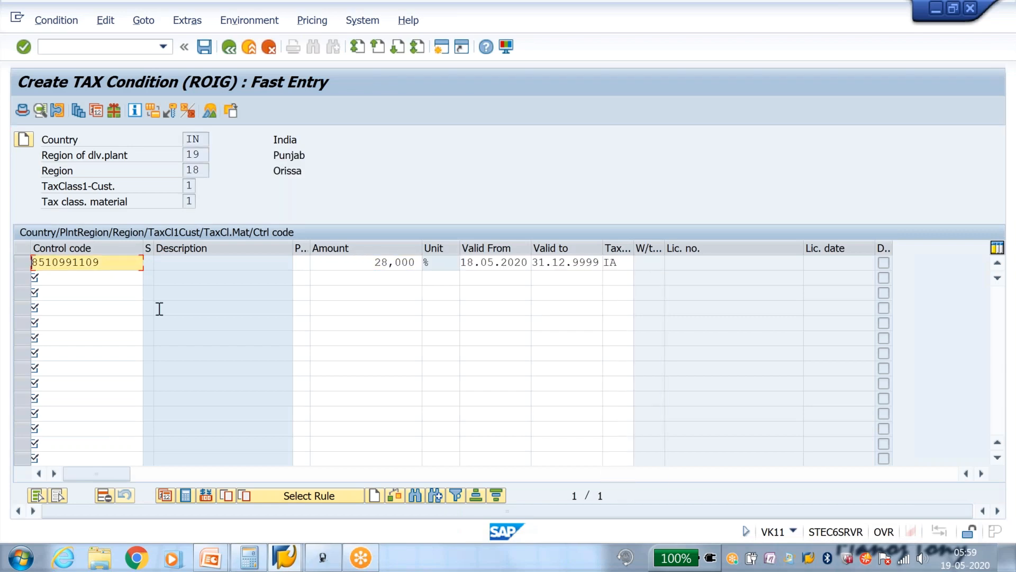
{"action": "left_click", "coordinate": [205, 47]}
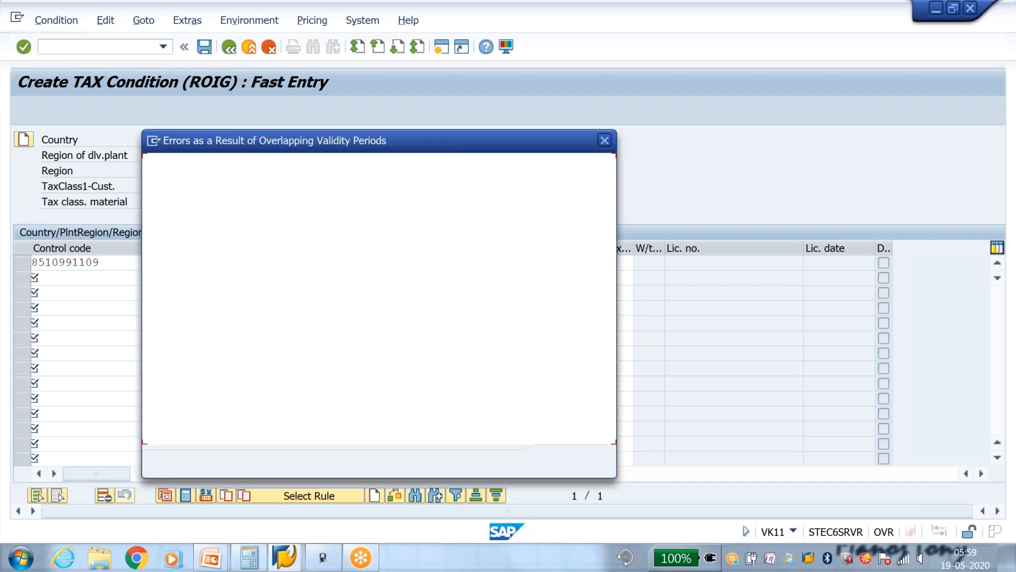
{"action": "key", "text": "Return"}
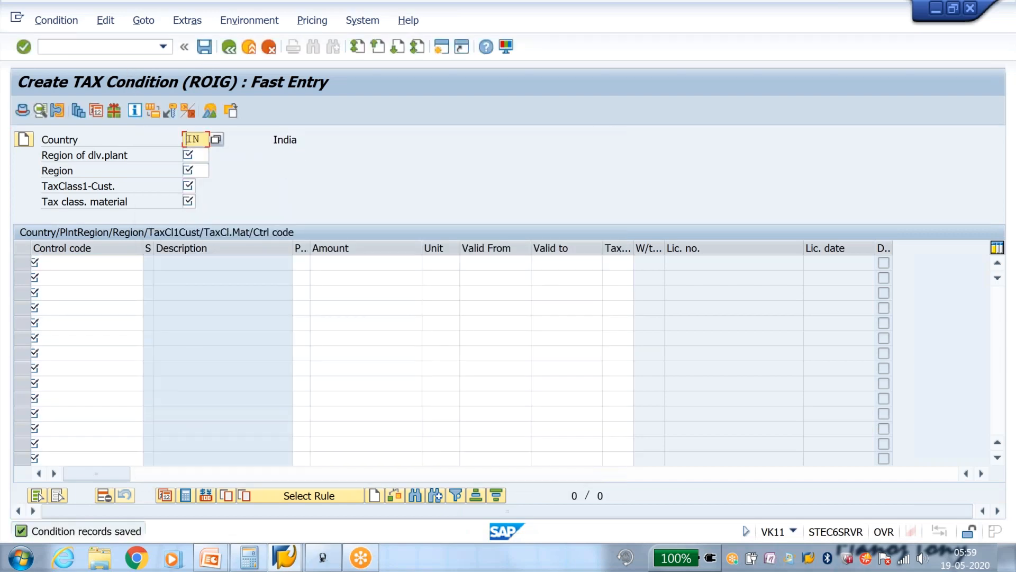
- Start a standard order (OR) in transaction VA01 for sales organization J100, distribution channel J1 and division J1
{"action": "left_click", "coordinate": [159, 46]}
{"action": "type", "text": "/nva0"}
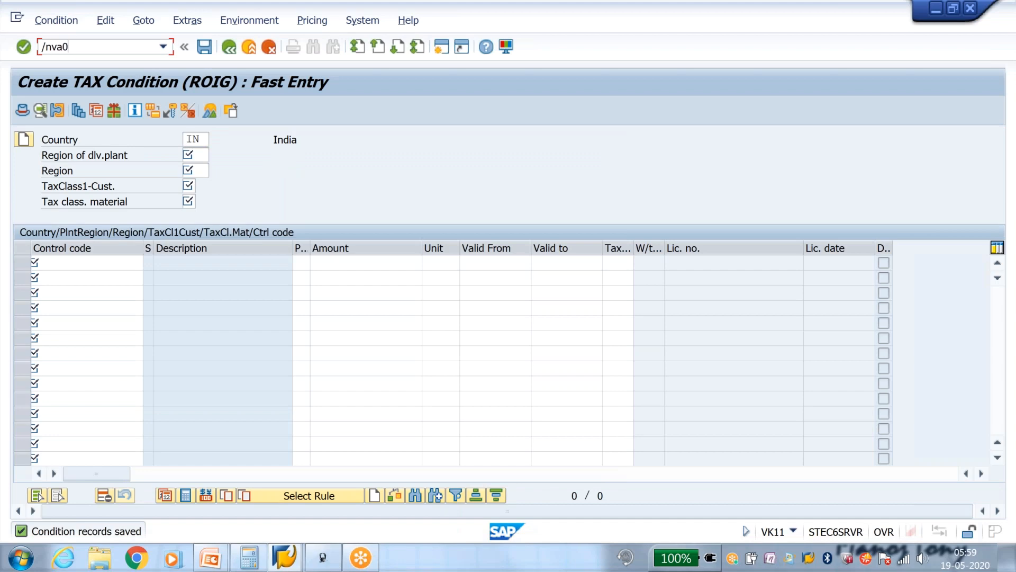
{"action": "type", "text": "1"}
{"action": "key", "text": "Return"}
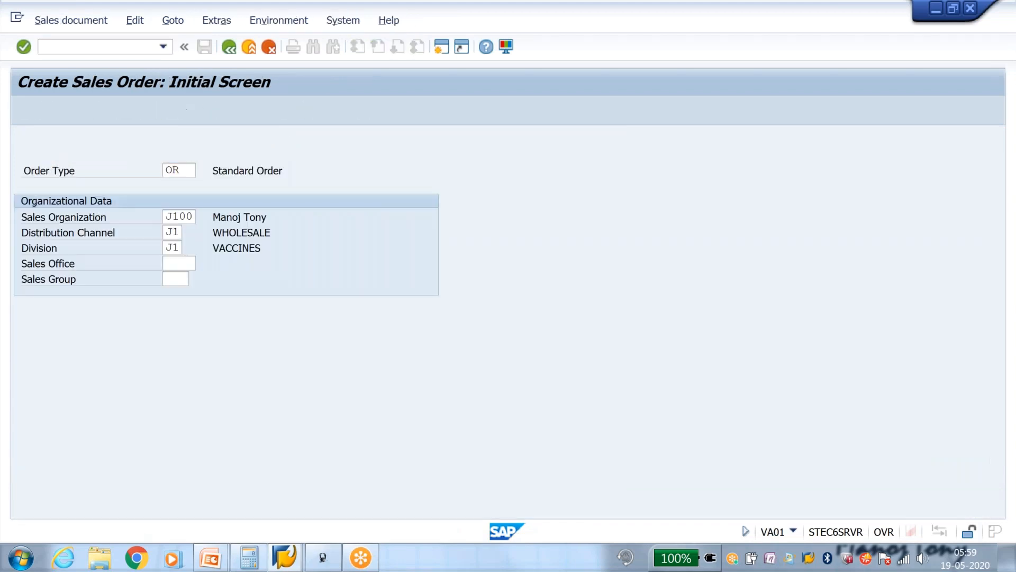
{"action": "key", "text": "Return"}
- Enter the customer number and one unit of the speaker material in the standard order
{"action": "key", "text": "Down"}
{"action": "key", "text": "Down"}
{"action": "key", "text": "Return"}
{"action": "key", "text": "Return"}
{"action": "key", "text": "Down"}
{"action": "key", "text": "Down"}
{"action": "key", "text": "Return"}
{"action": "key", "text": "Tab"}
{"action": "type", "text": "1"}
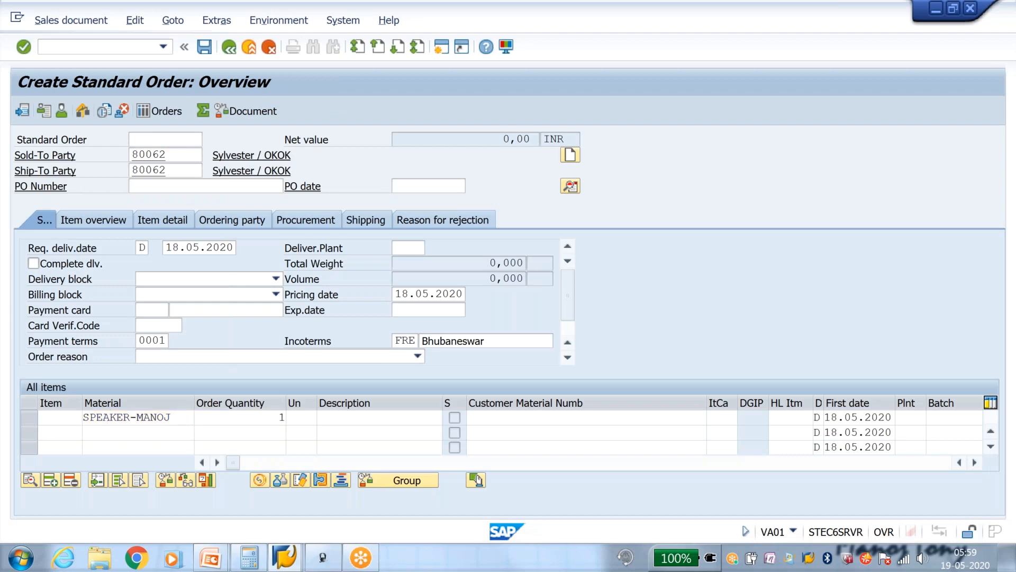
{"action": "key", "text": "Return"}
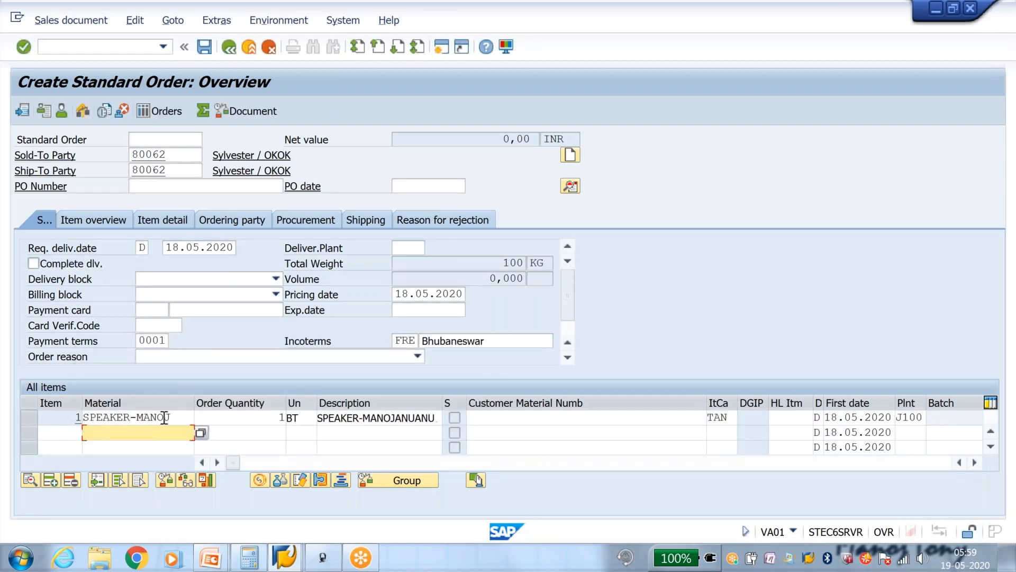
- Open the speaker item's pricing conditions and compare the ROIG tax value with the TMRP maximum retail price
{"action": "double_click", "coordinate": [164, 418]}
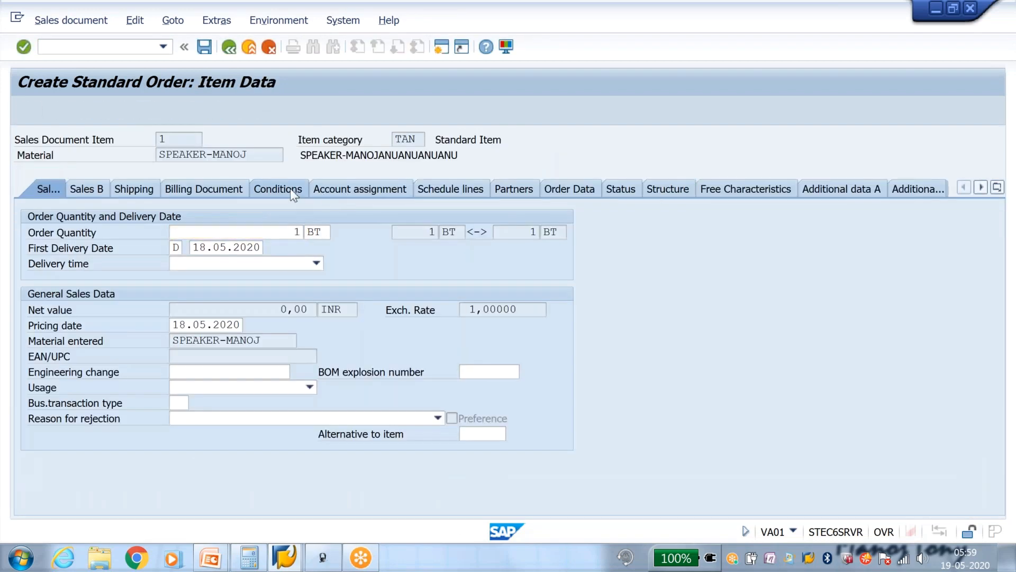
{"action": "left_click", "coordinate": [290, 189]}
{"action": "left_click_drag", "start_coordinate": [491, 311], "coordinate": [578, 302]}
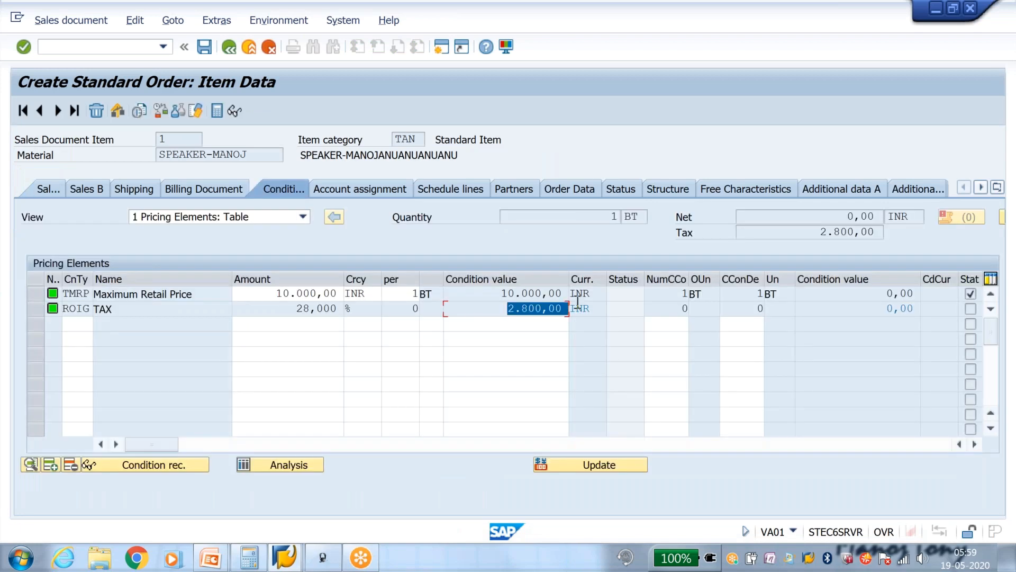
{"action": "left_click_drag", "start_coordinate": [505, 296], "coordinate": [574, 295]}
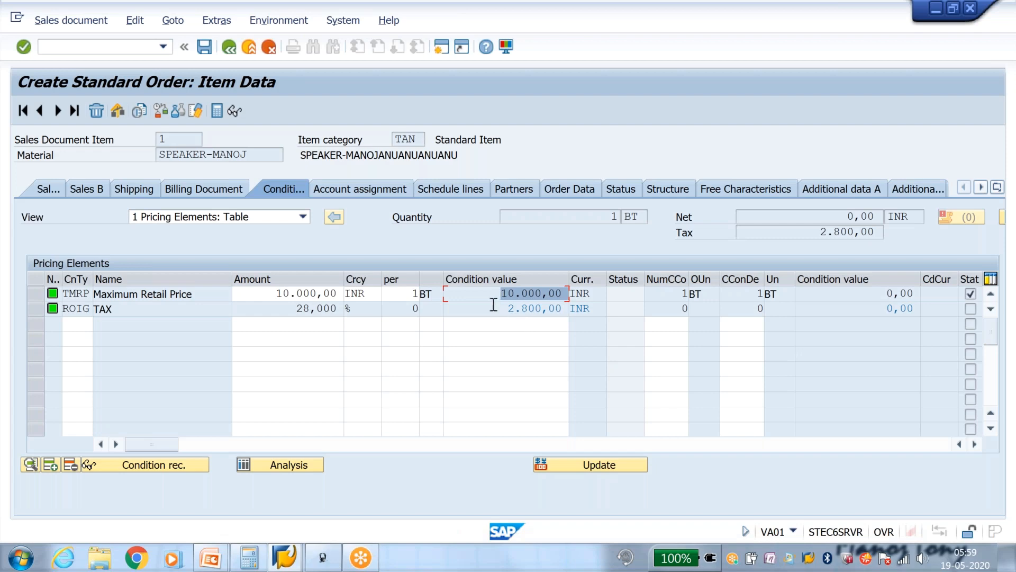
{"action": "left_click_drag", "start_coordinate": [502, 296], "coordinate": [577, 295]}
{"action": "left_click_drag", "start_coordinate": [502, 293], "coordinate": [563, 292]}
{"action": "left_click_drag", "start_coordinate": [508, 309], "coordinate": [569, 308]}
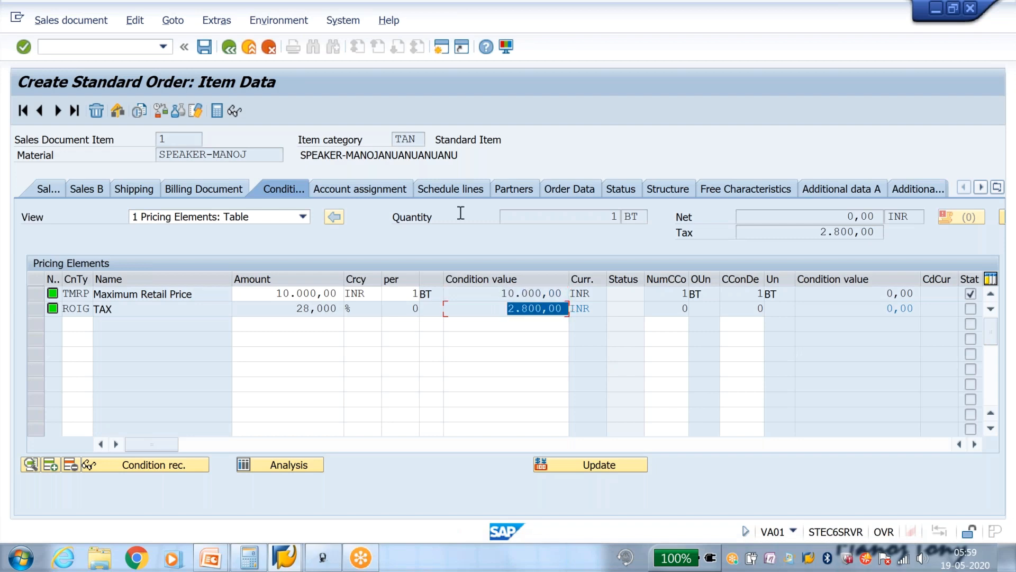
- Find condition type ROIG in transaction V/06 and open its details
{"action": "left_click", "coordinate": [84, 48]}
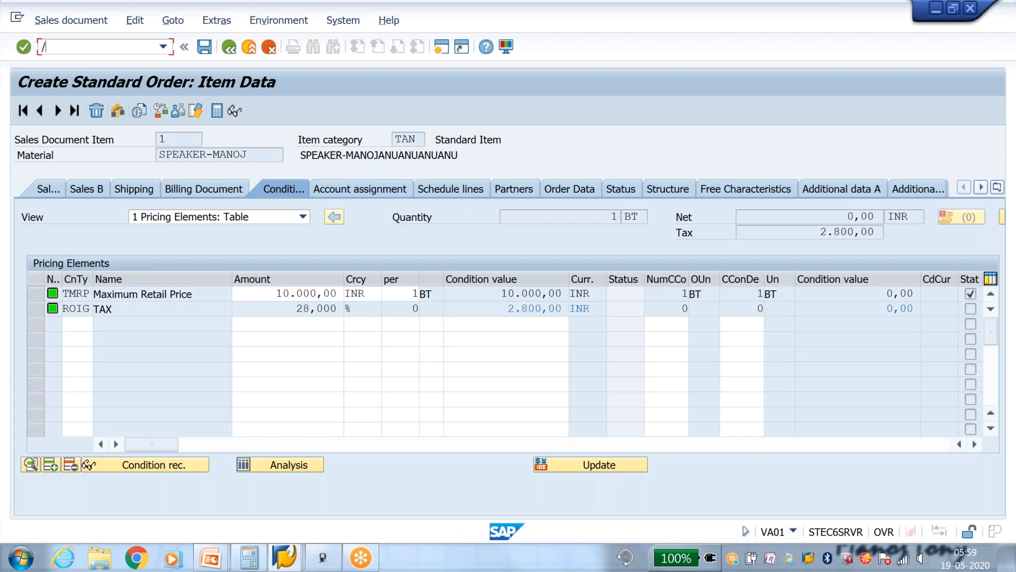
{"action": "type", "text": "/nv/06"}
{"action": "key", "text": "Return"}
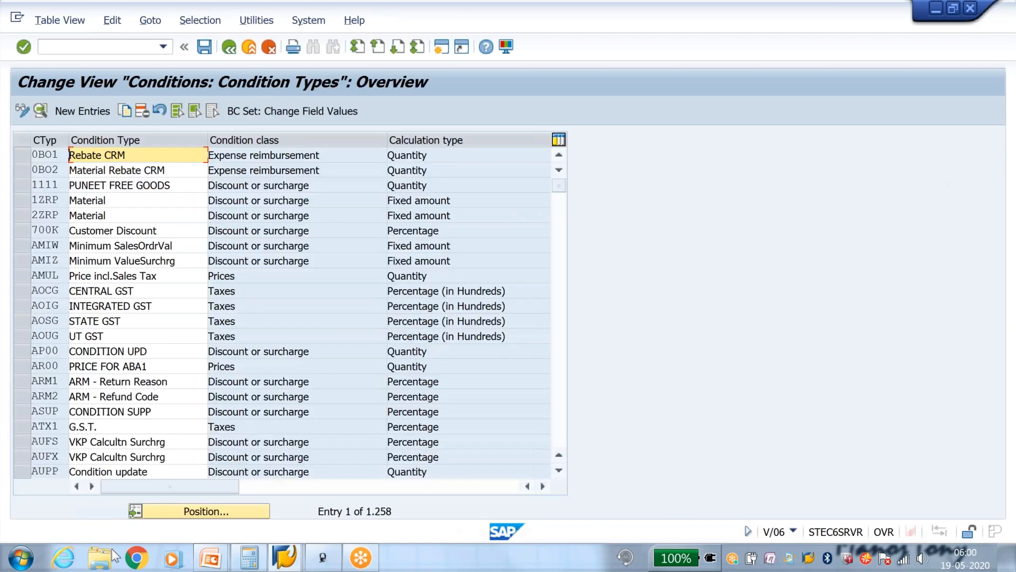
{"action": "left_click", "coordinate": [198, 512]}
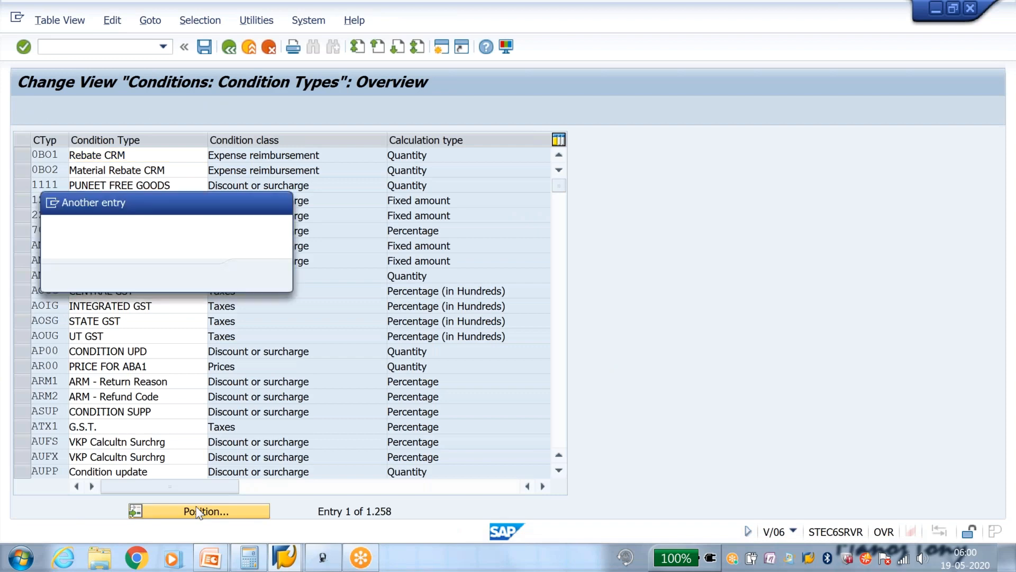
{"action": "type", "text": "roig"}
{"action": "key", "text": "Return"}
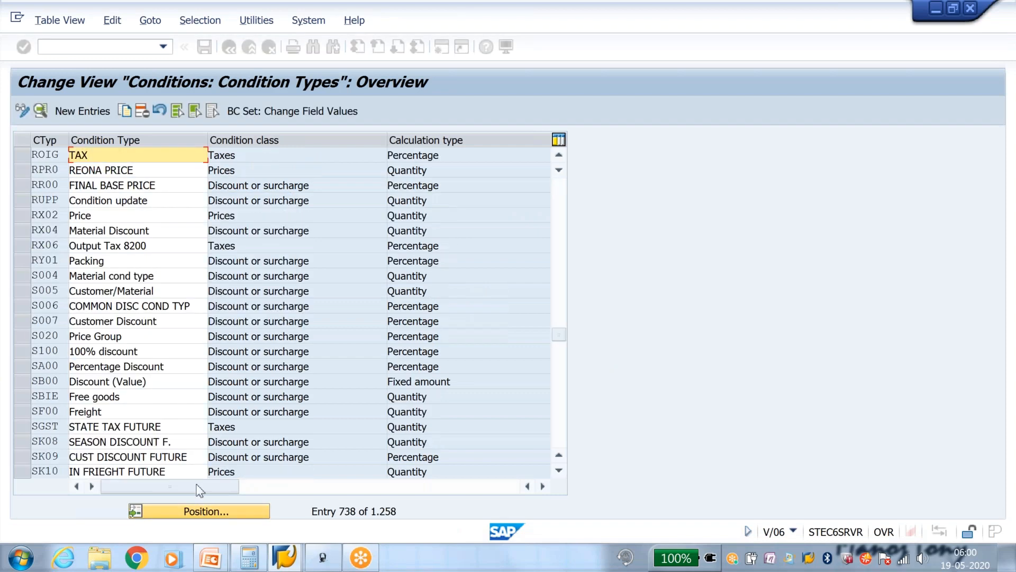
{"action": "double_click", "coordinate": [45, 155]}
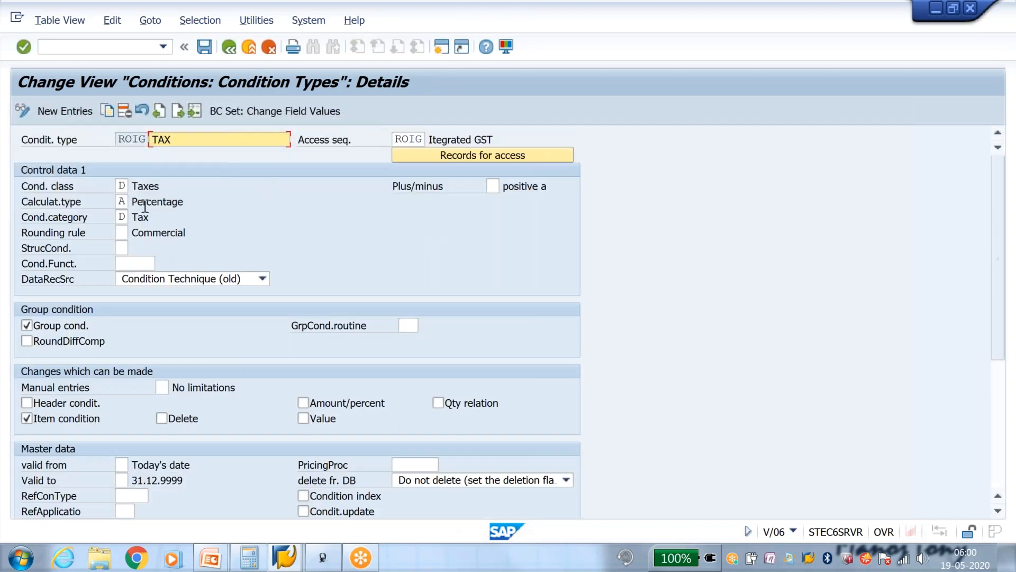
- Set ROIG's calculation type to H, Percentage (in Hundreds), and save it to the reverse tax calculation customizing request
{"action": "left_click", "coordinate": [122, 202]}
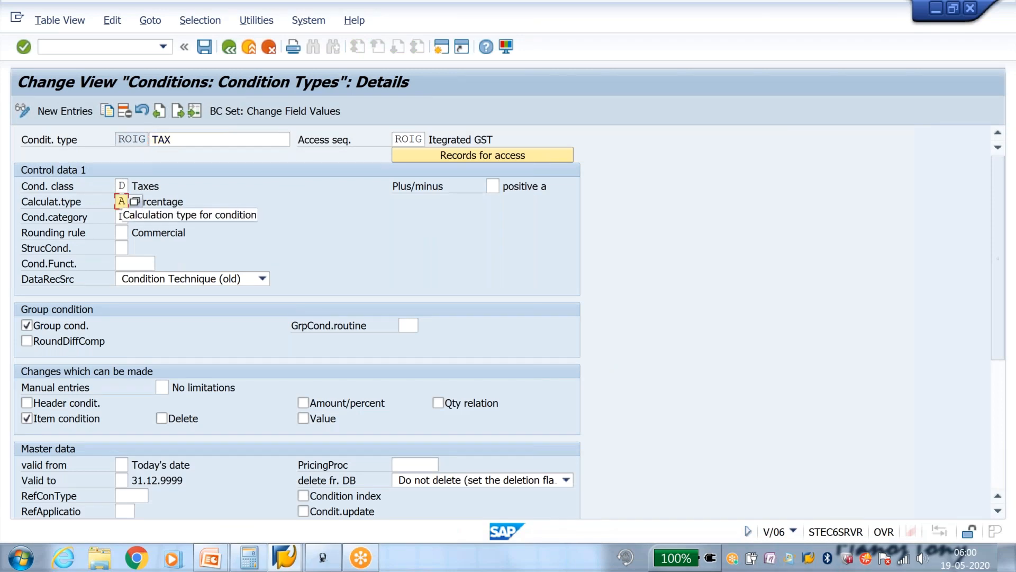
{"action": "key", "text": "BackSpace"}
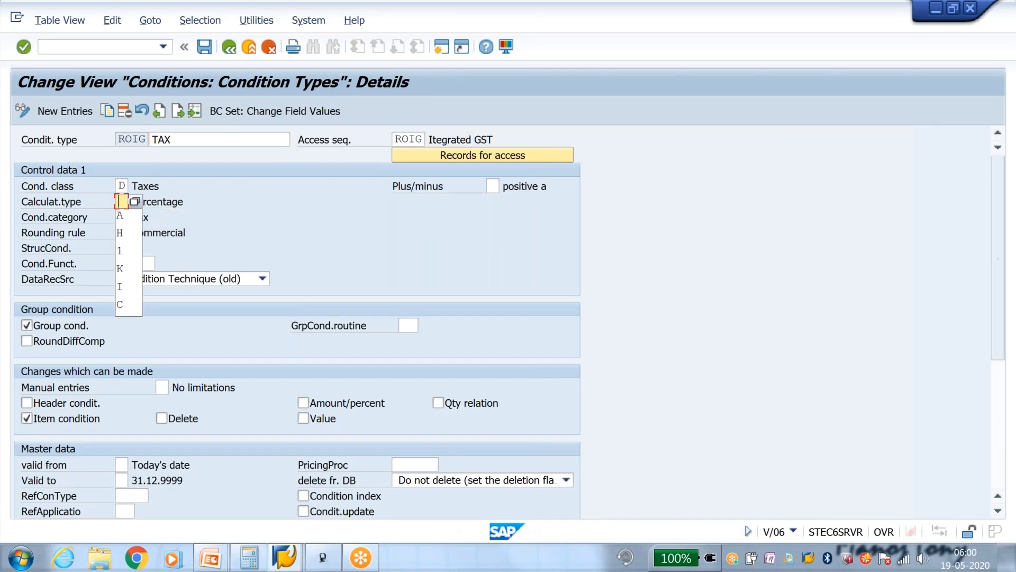
{"action": "type", "text": "H"}
{"action": "key", "text": "Return"}
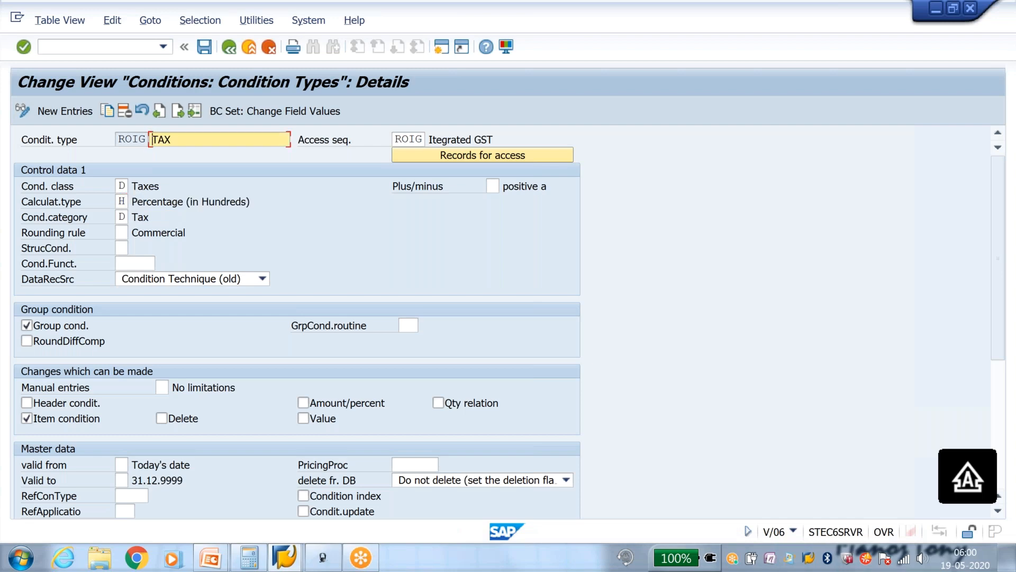
{"action": "key", "text": "ctrl+s"}
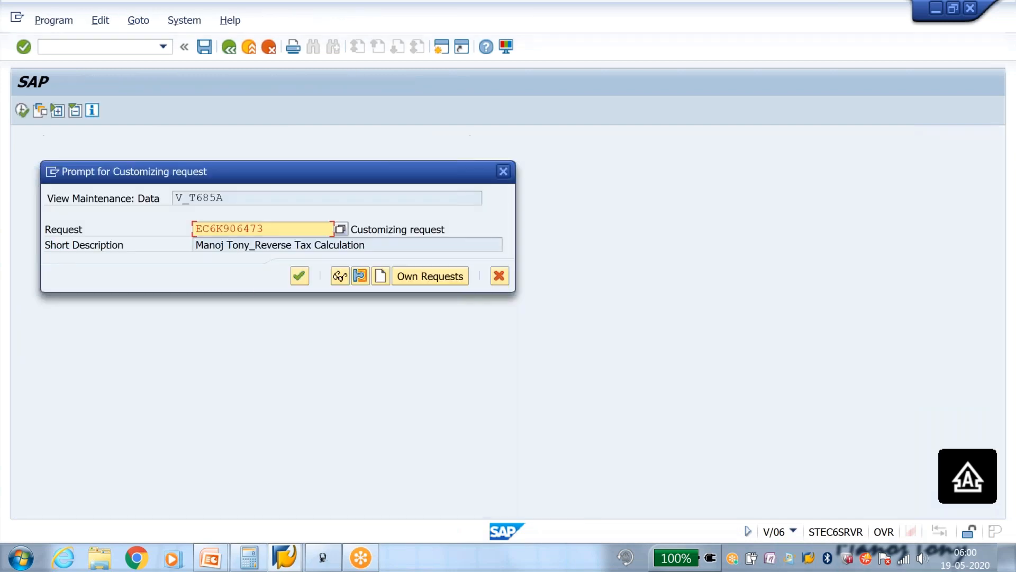
{"action": "left_click", "coordinate": [299, 277]}
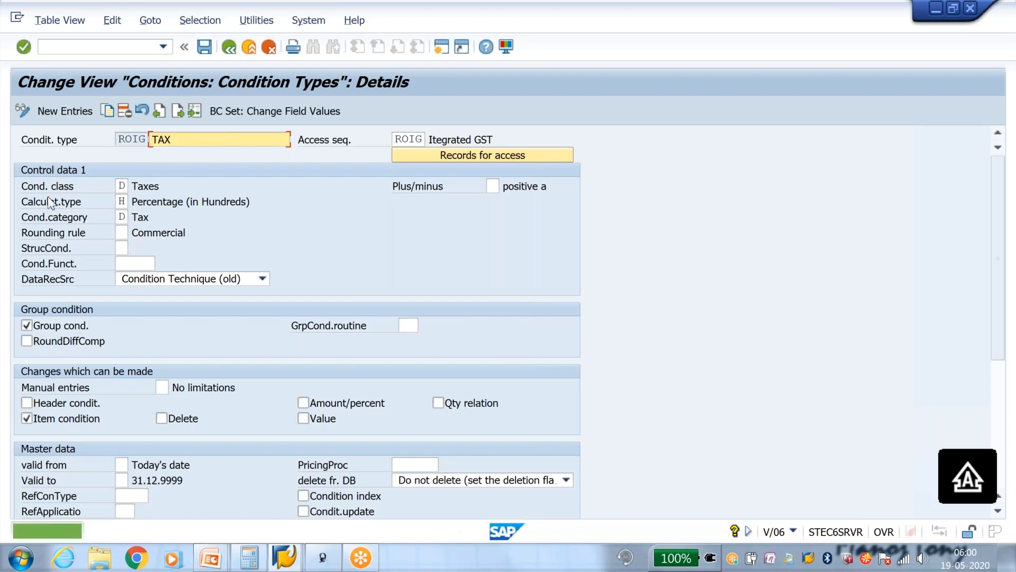
{"action": "key", "text": "Caps_Lock"}
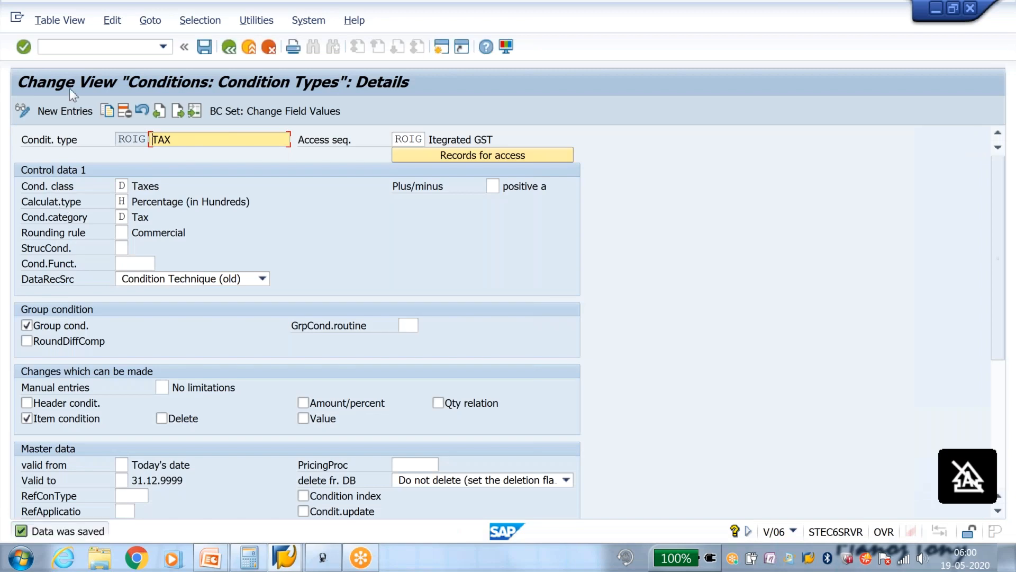
- Open the fast entry for condition type ROIG in transaction VK11
{"action": "left_click", "coordinate": [105, 47]}
{"action": "type", "text": "/nvk"}
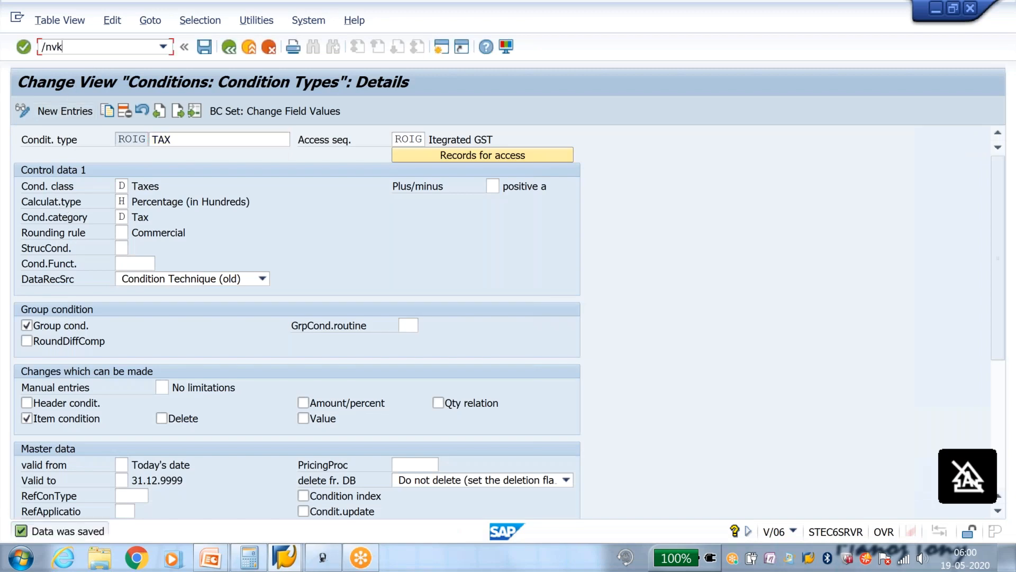
{"action": "type", "text": "11"}
{"action": "key", "text": "Return"}
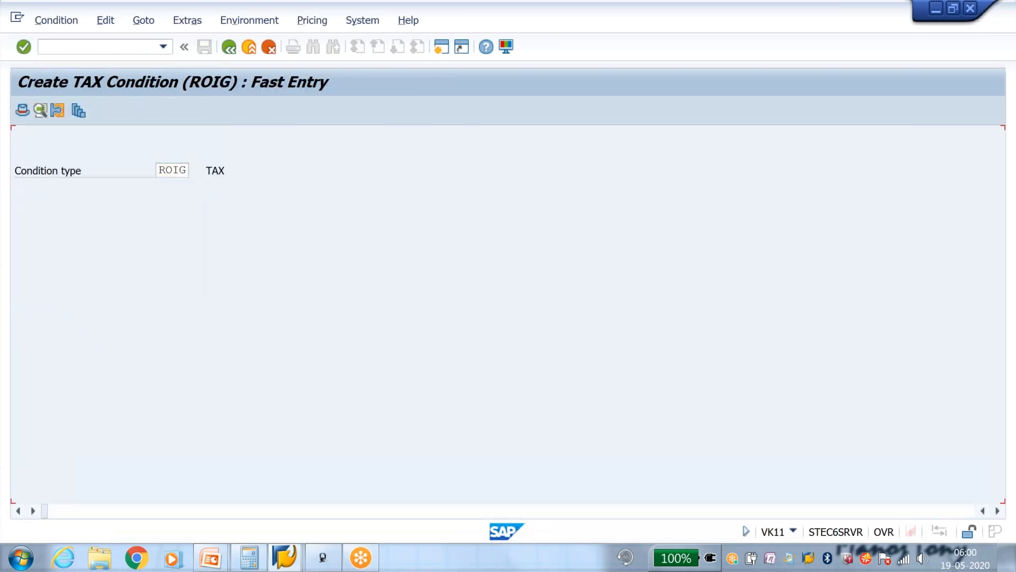
{"action": "key", "text": "Return"}
- Set the ROIG entry's plant region to 19, region to 18, and customer and material tax classes to 1
{"action": "key", "text": "Tab"}
{"action": "type", "text": "19"}
{"action": "key", "text": "Tab"}
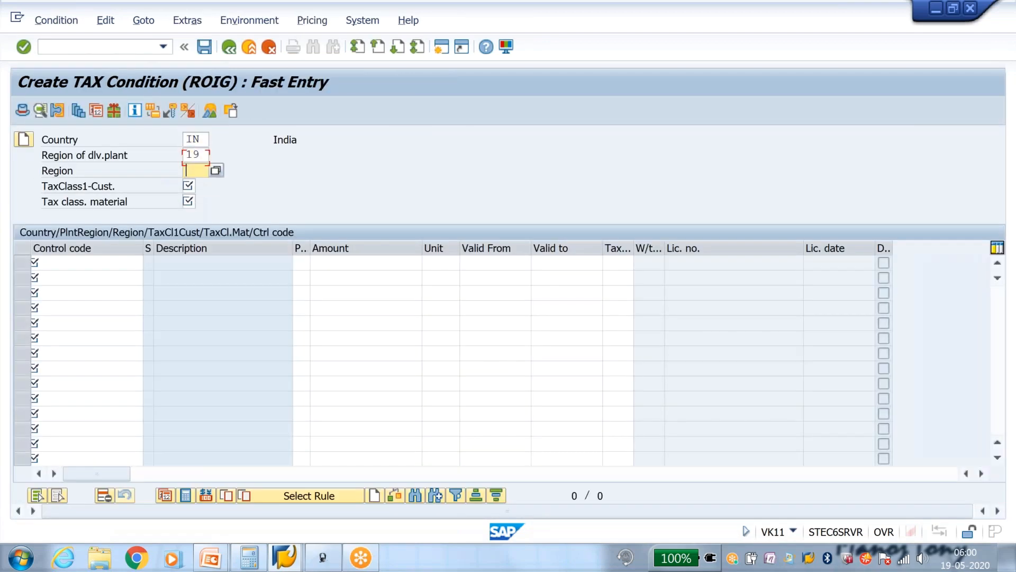
{"action": "key", "text": "Tab"}
{"action": "type", "text": "1"}
{"action": "key", "text": "Tab"}
{"action": "type", "text": "1"}
{"action": "key", "text": "Return"}
{"action": "key", "text": "space"}
{"action": "key", "text": "Down"}
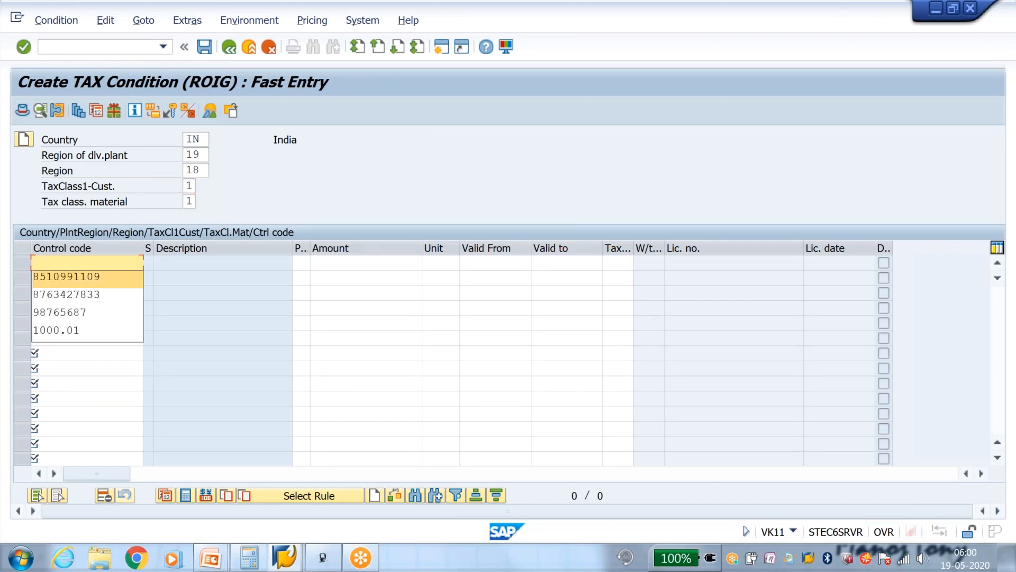
{"action": "key", "text": "Return"}
{"action": "key", "text": "Tab"}
{"action": "key", "text": "Tab"}
{"action": "key", "text": "space"}
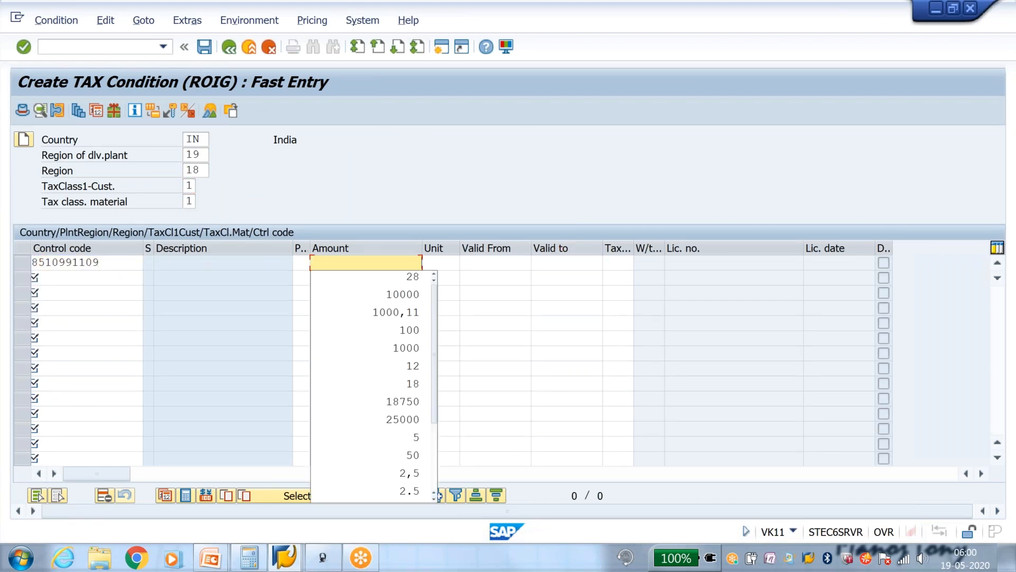
{"action": "key", "text": "Down"}
{"action": "key", "text": "Return"}
- Set the line's tax code to IA and save the ROIG condition record, accepting the overlapping validity period
{"action": "key", "text": "Tab"}
{"action": "key", "text": "Tab"}
{"action": "key", "text": "Tab"}
{"action": "key", "text": "Tab"}
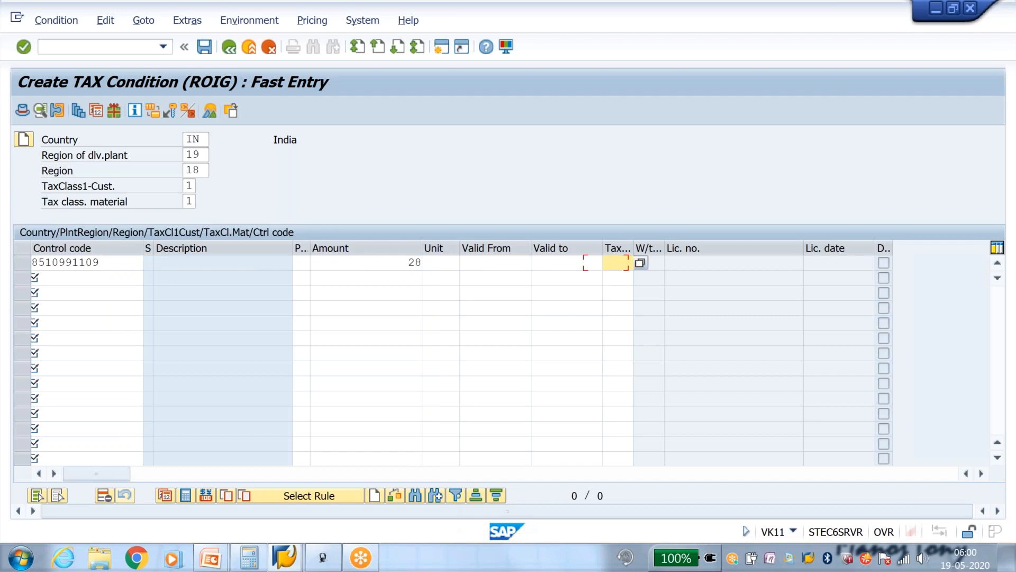
{"action": "key", "text": "space"}
{"action": "key", "text": "Down"}
{"action": "key", "text": "Return"}
{"action": "key", "text": "Return"}
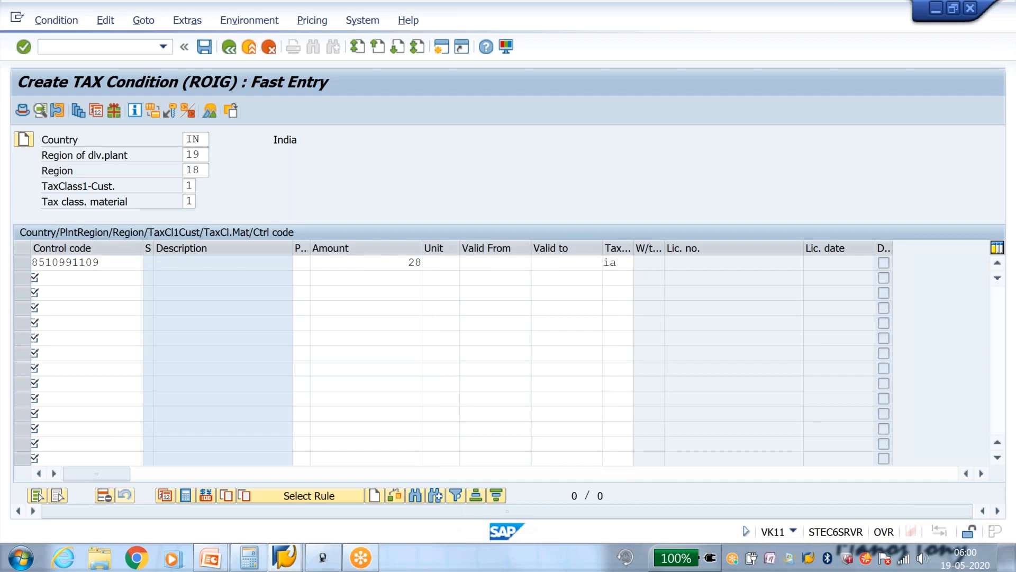
{"action": "left_click", "coordinate": [203, 48]}
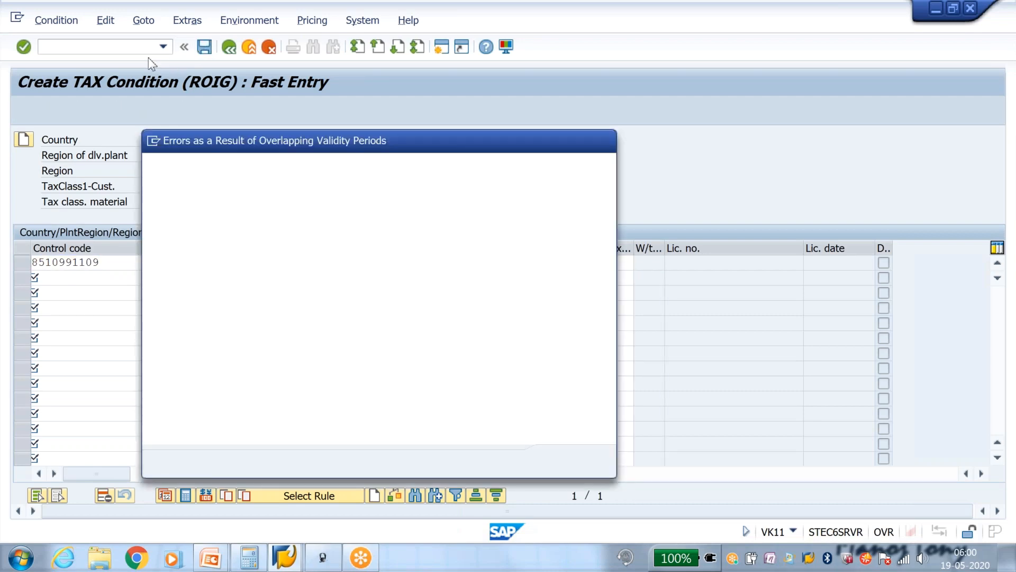
{"action": "left_click", "coordinate": [559, 462]}
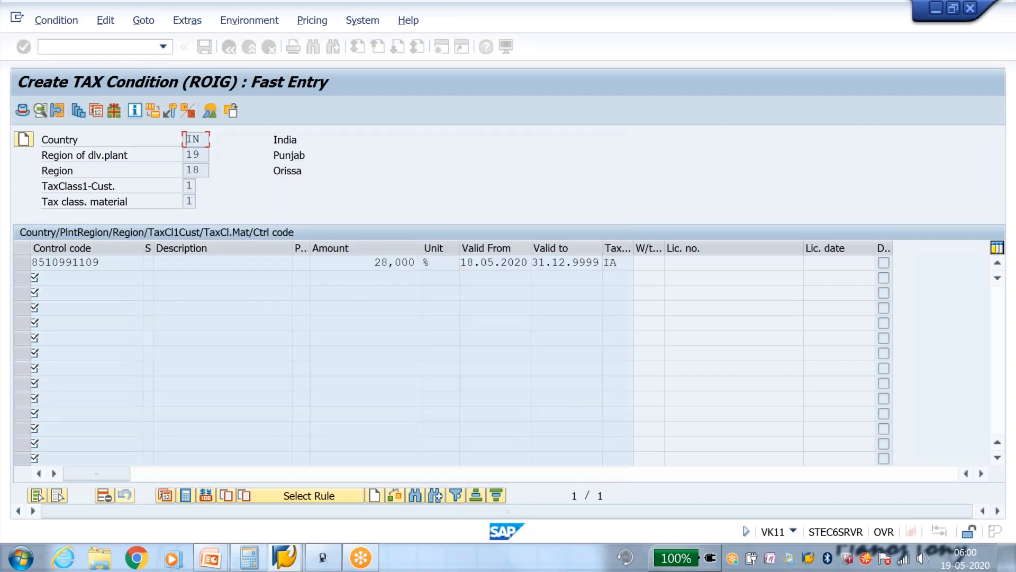
- Start a new standard order in transaction VA01 with sales area J100, J1, J1 to retest the pricing
{"action": "left_click", "coordinate": [117, 47]}
{"action": "type", "text": "/nva01"}
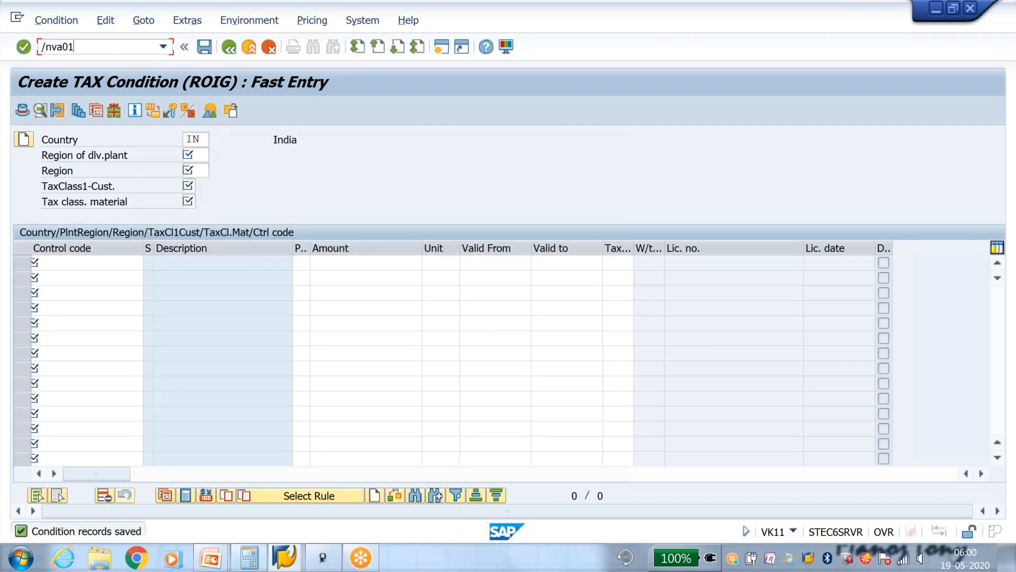
{"action": "key", "text": "Return"}
{"action": "key", "text": "Return"}
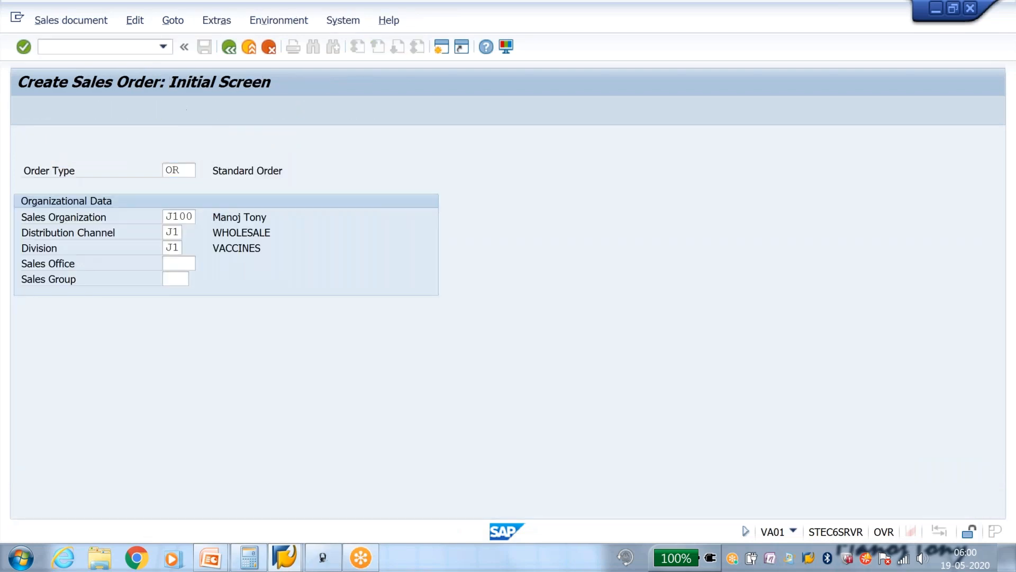
- Create the order items for the suggested sold-to customer with material SPEAKER-MANOJ and quantity 1
{"action": "key", "text": "Down"}
{"action": "key", "text": "Return"}
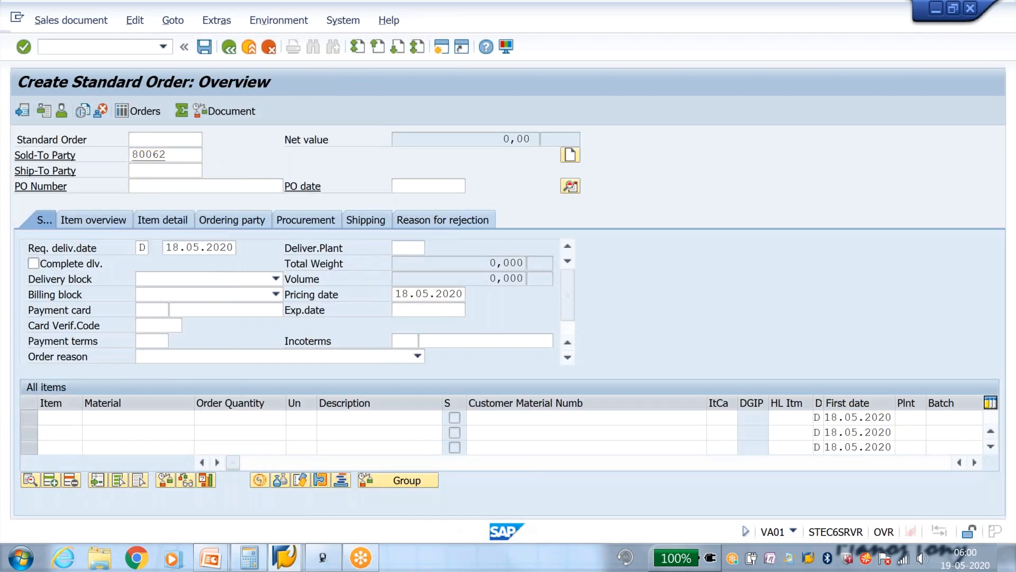
{"action": "key", "text": "Return"}
{"action": "key", "text": "Down"}
{"action": "key", "text": "Return"}
{"action": "key", "text": "Tab"}
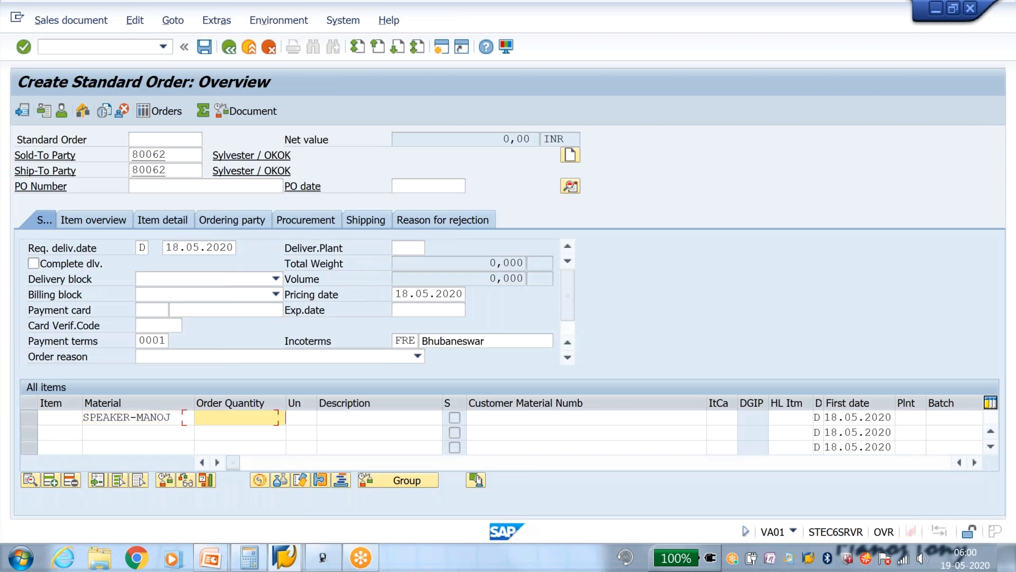
{"action": "key", "text": "Return"}
{"action": "key", "text": "Return"}
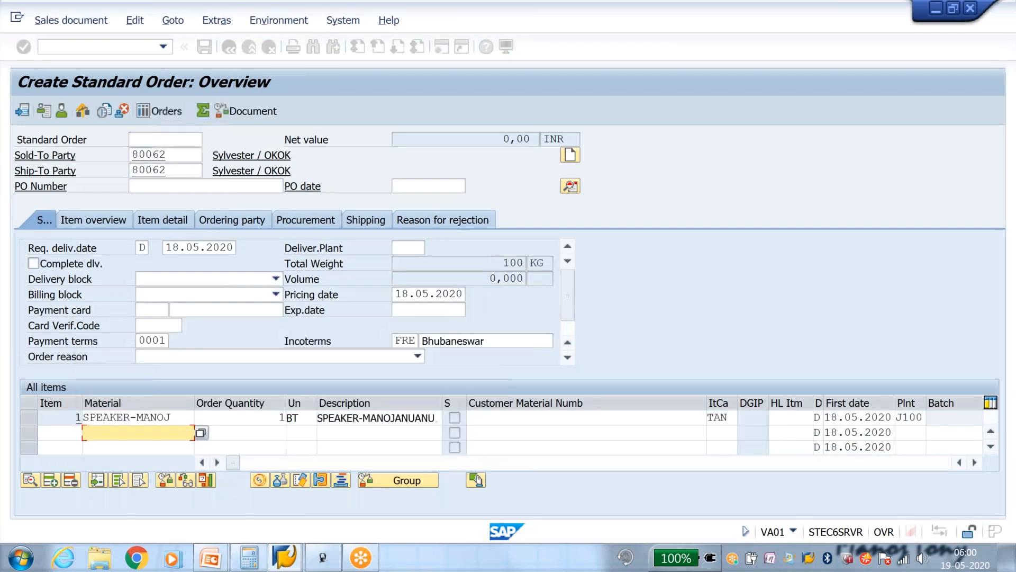
- Open the pricing conditions of the SPEAKER-MANOJ item and examine the TMRP and ROIG condition values
{"action": "double_click", "coordinate": [174, 416]}
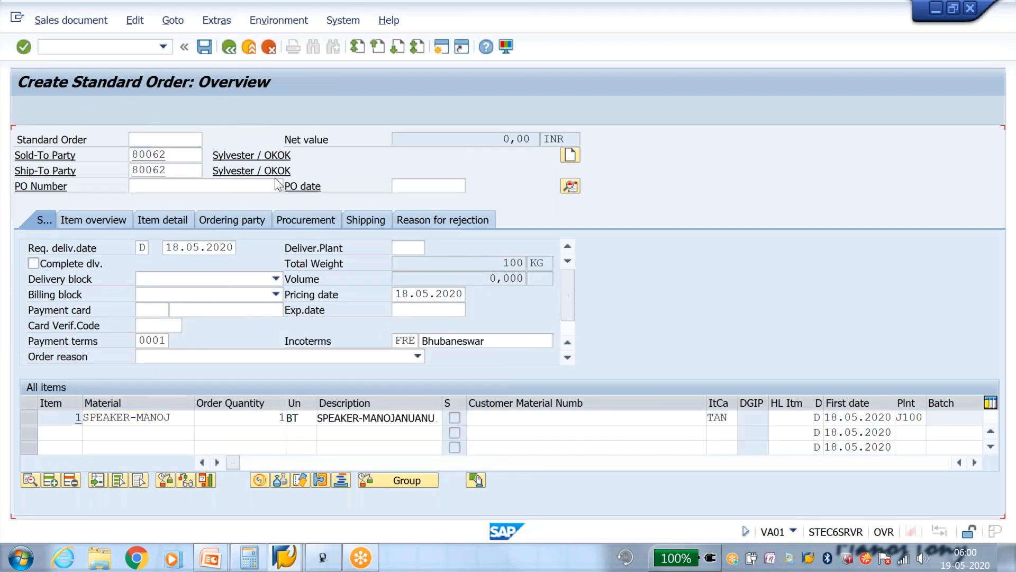
{"action": "left_click", "coordinate": [279, 189]}
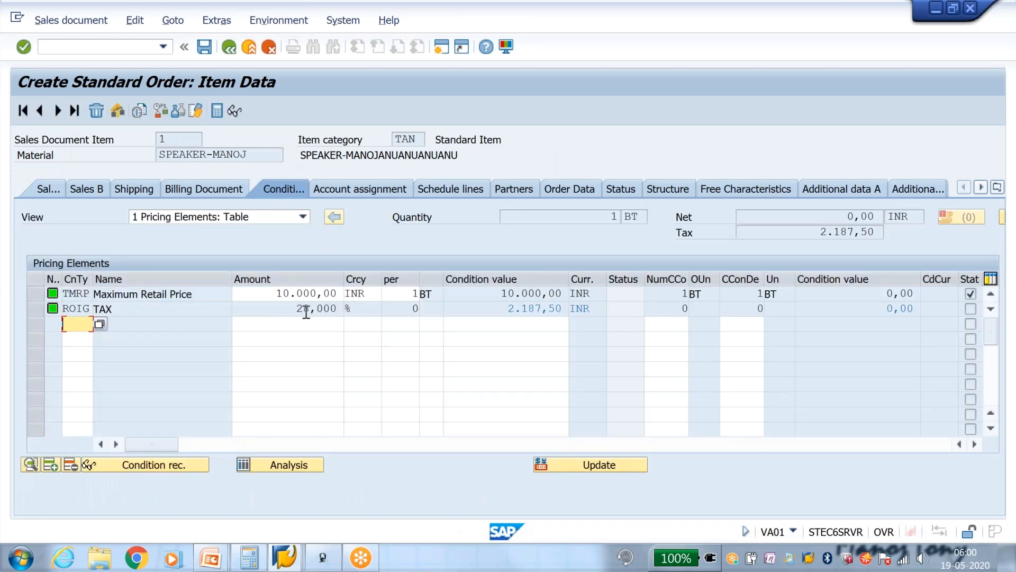
{"action": "left_click_drag", "start_coordinate": [496, 311], "coordinate": [604, 315]}
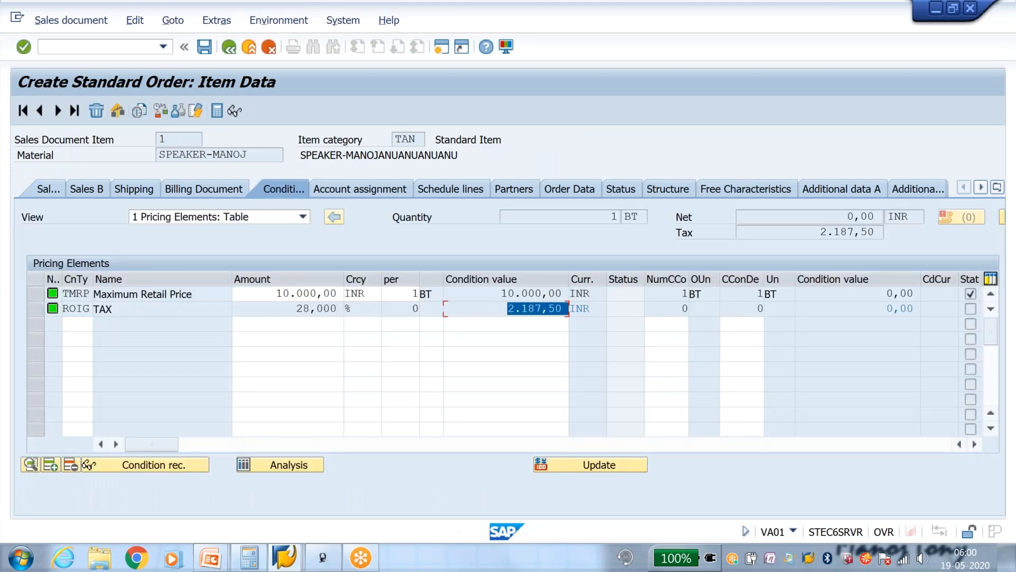
{"action": "left_click_drag", "start_coordinate": [501, 296], "coordinate": [562, 294]}
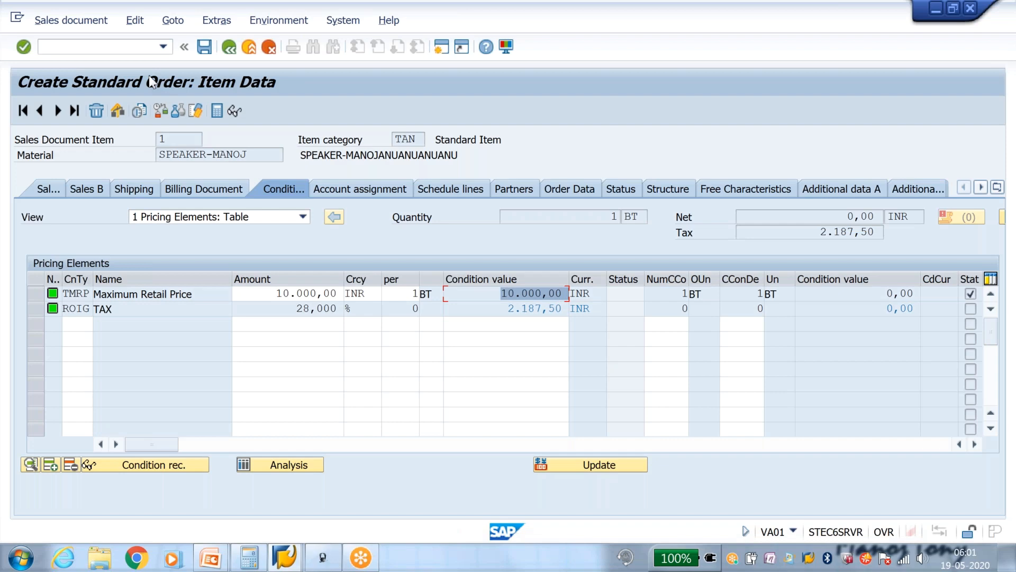
- Switch to the PowerPoint slide show and reveal the MTAX entry with its key field on the Configuration slide
{"action": "left_click", "coordinate": [112, 47]}
{"action": "key", "text": "alt+Tab"}
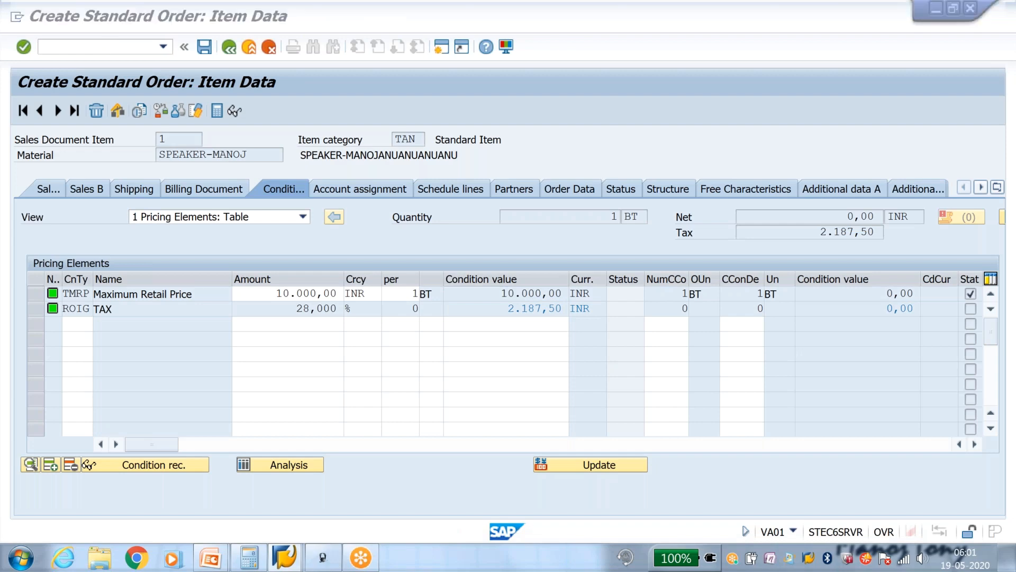
{"action": "key", "text": "alt+Tab"}
{"action": "key", "text": "alt+Tab"}
{"action": "mouse_move", "coordinate": [210, 558]}
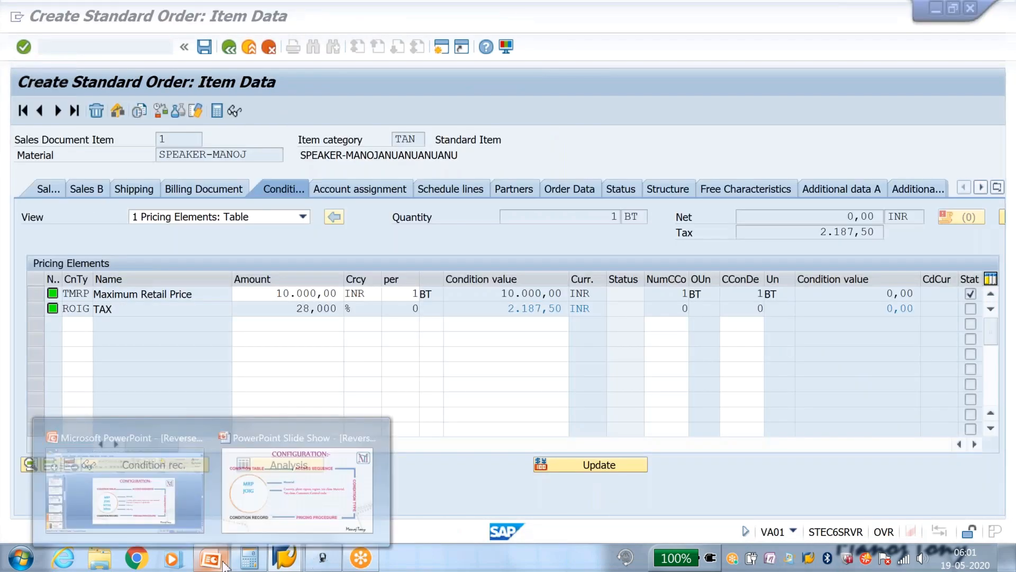
{"action": "left_click", "coordinate": [299, 504]}
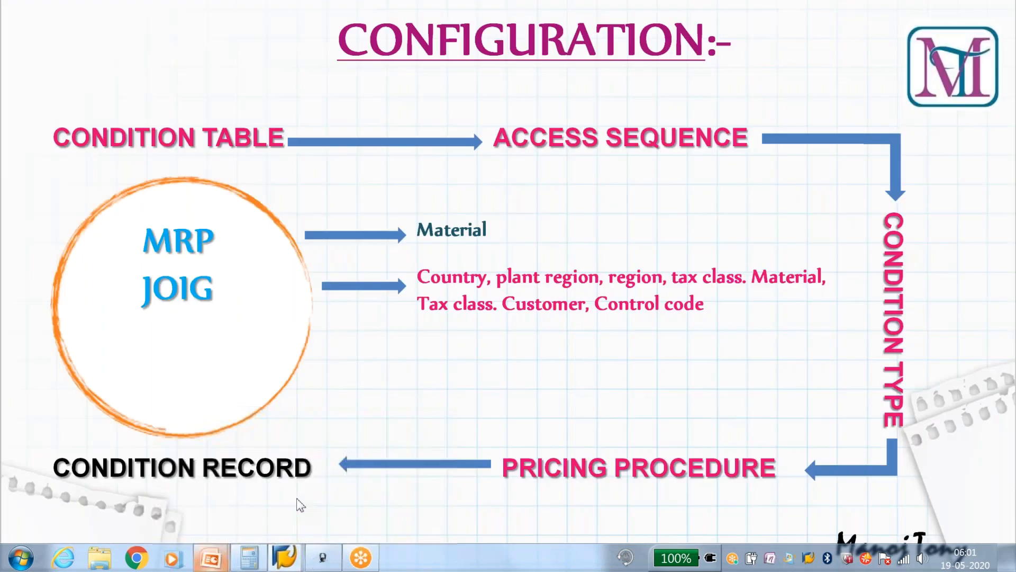
{"action": "left_click", "coordinate": [348, 294]}
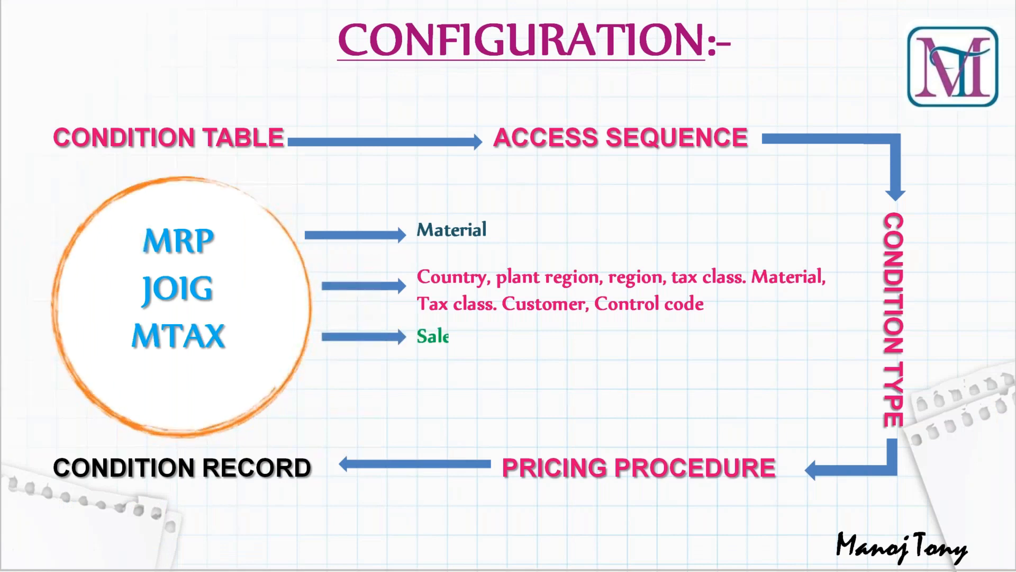
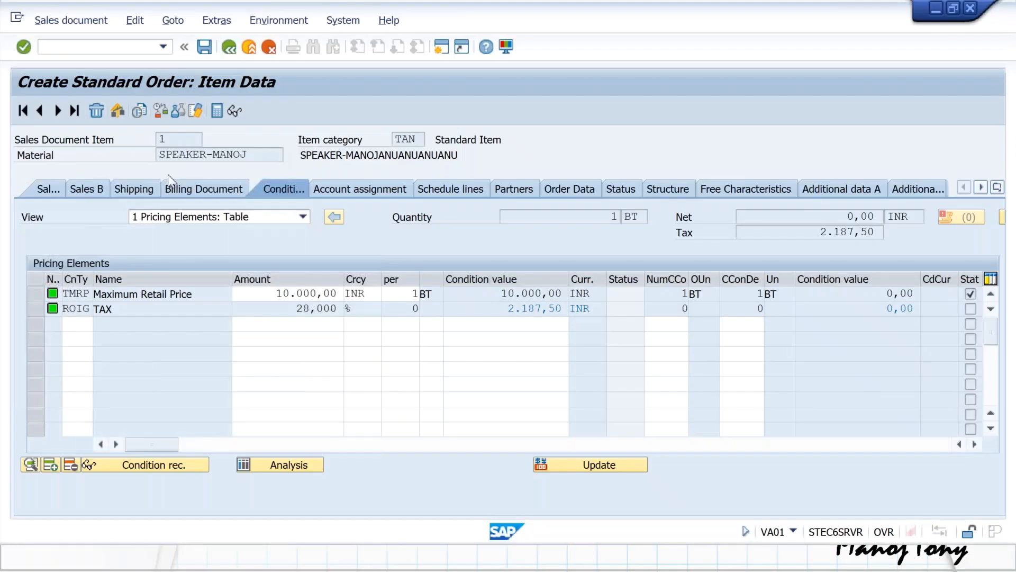
- Back in SAP, start a new condition table in transaction V/03 and select Sales Organization as its key field
{"action": "type", "text": "/nv"}
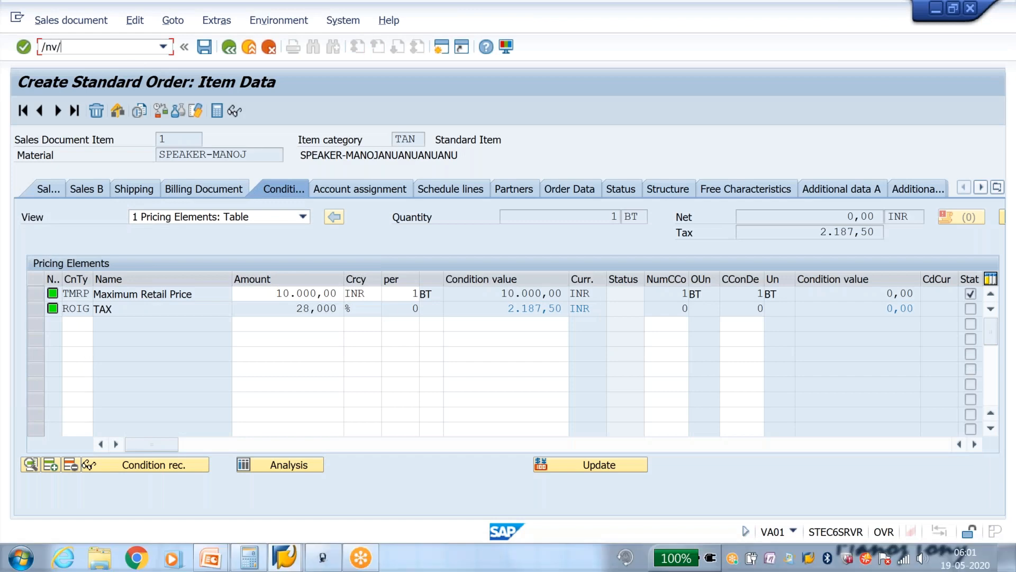
{"action": "key", "text": "Return"}
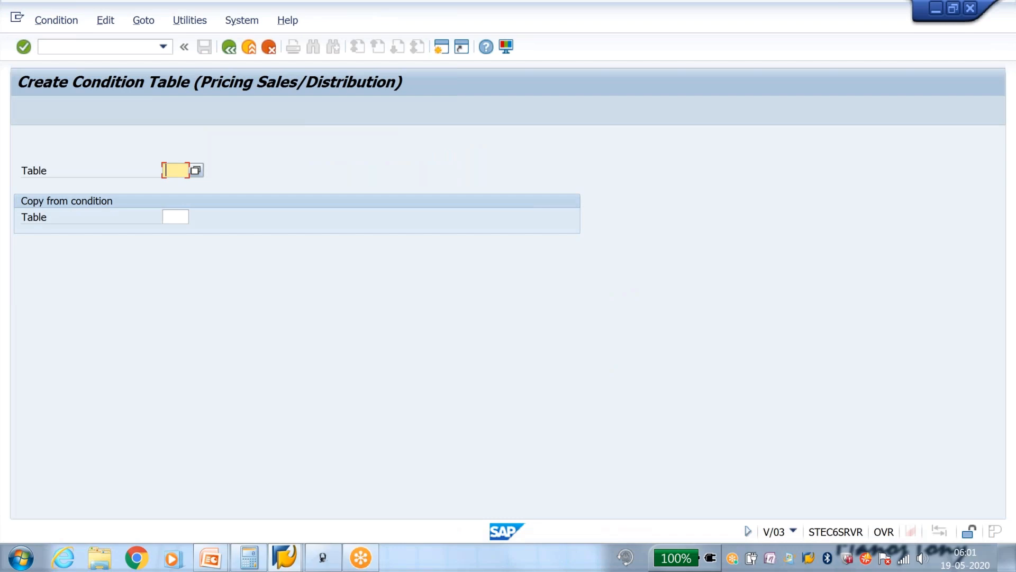
{"action": "key", "text": "Return"}
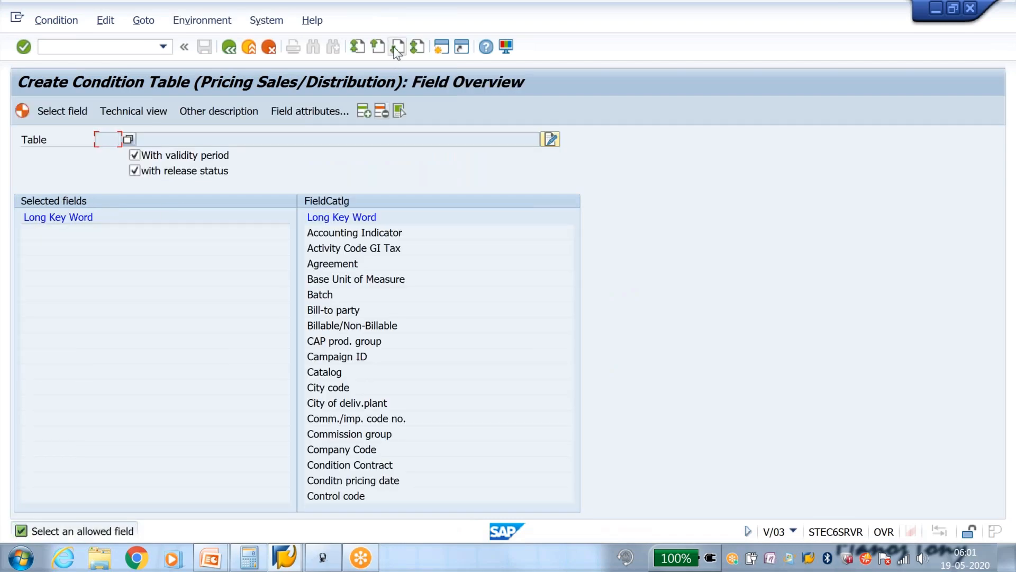
{"action": "left_click", "coordinate": [395, 48]}
{"action": "left_click", "coordinate": [394, 47]}
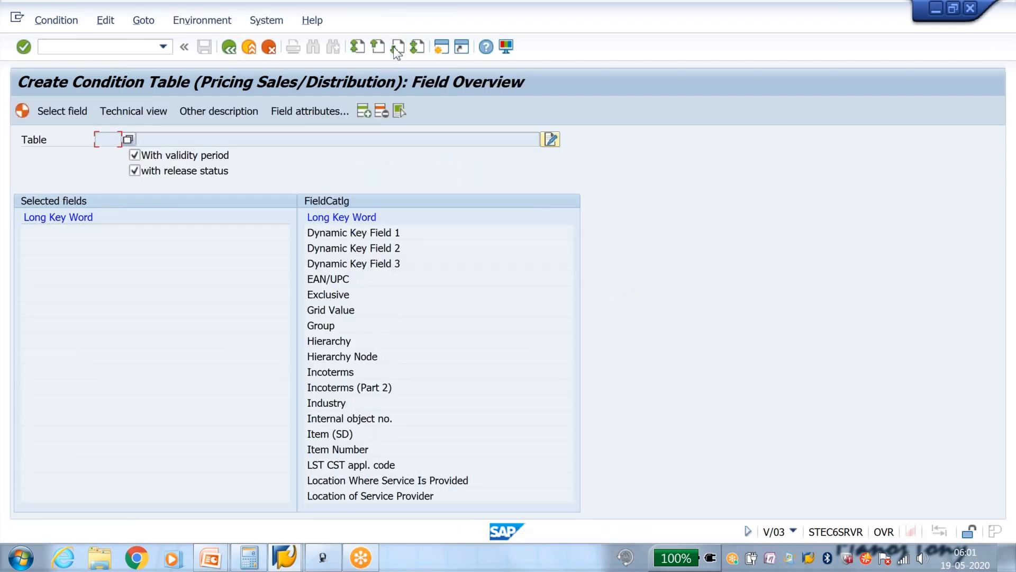
{"action": "left_click", "coordinate": [395, 49]}
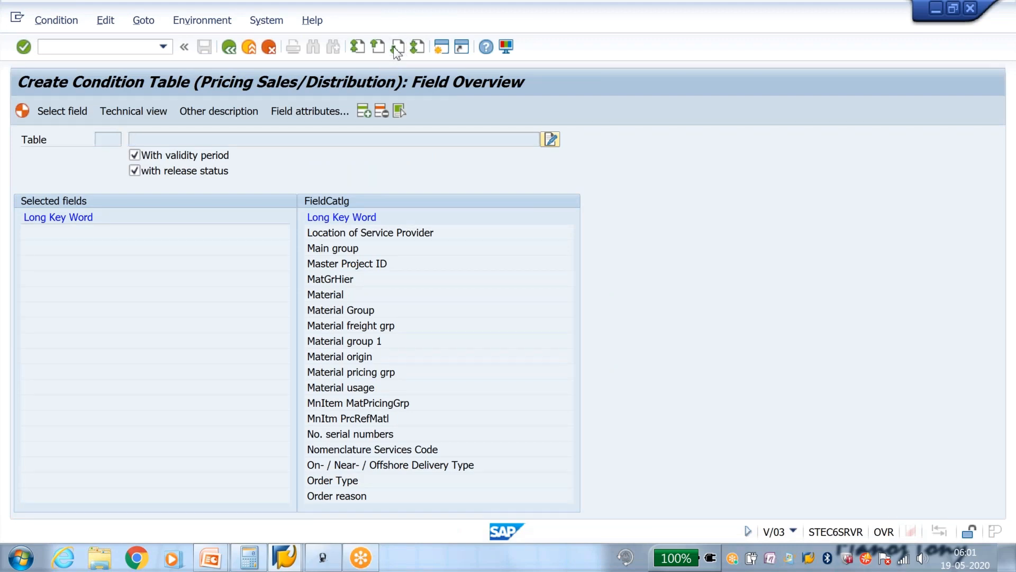
{"action": "left_click", "coordinate": [395, 49]}
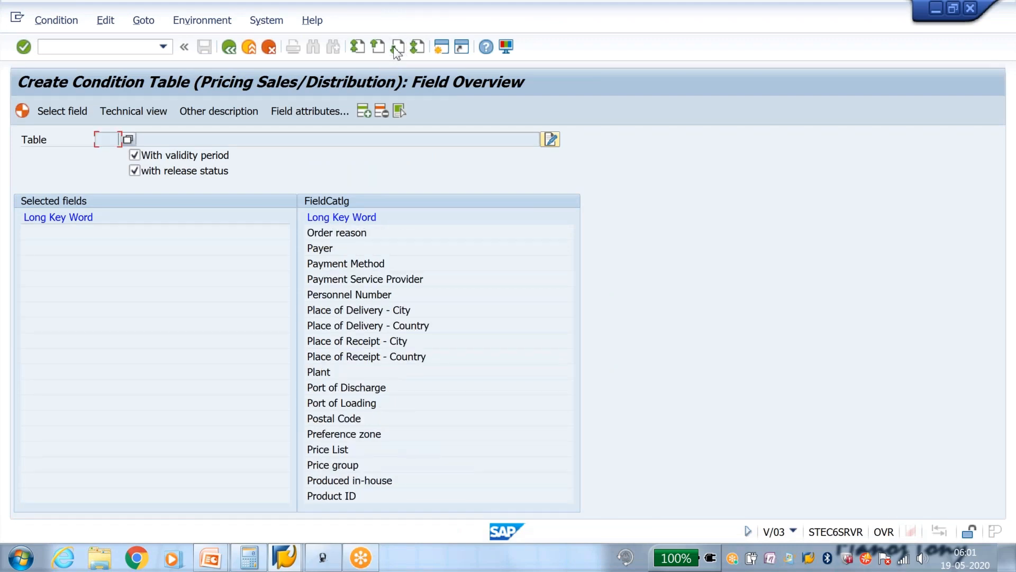
{"action": "left_click", "coordinate": [395, 47]}
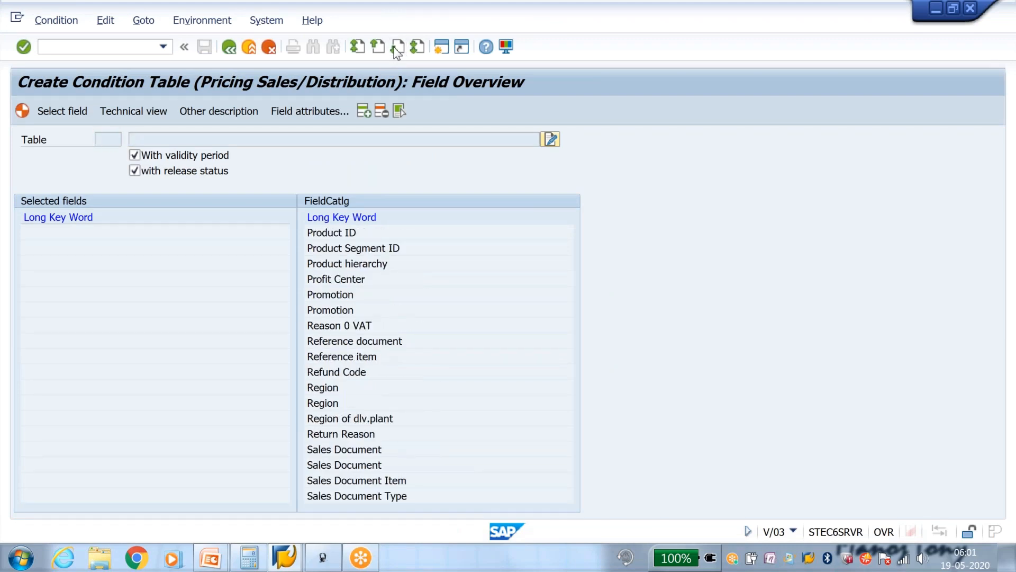
{"action": "left_click", "coordinate": [396, 48]}
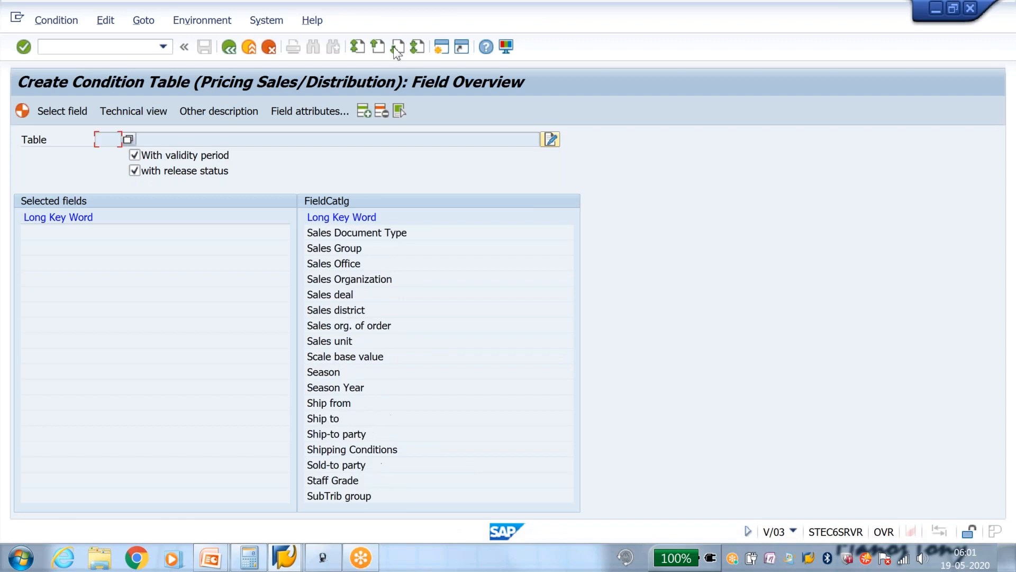
{"action": "double_click", "coordinate": [363, 281]}
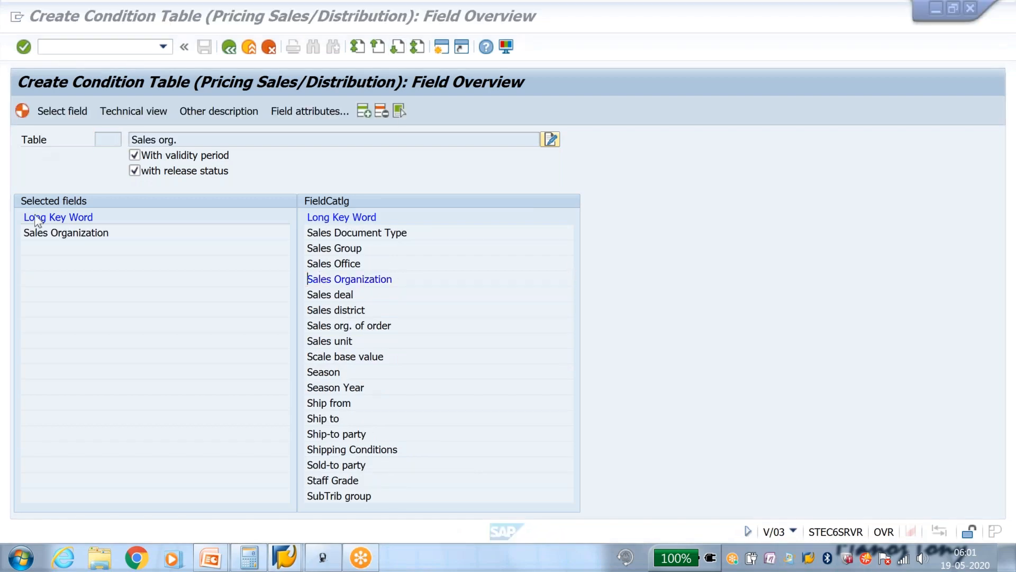
- Generate the Sales Organization condition table, assigning package ZSD0 and the Reverse Tax Calculation workbench request EC6K906471
{"action": "left_click", "coordinate": [22, 111]}
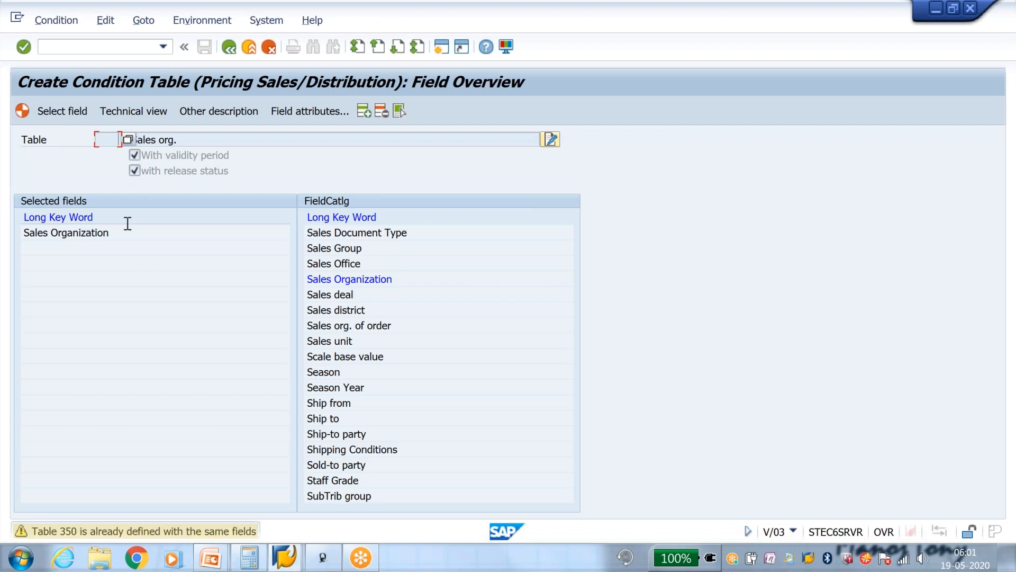
{"action": "left_click", "coordinate": [272, 292]}
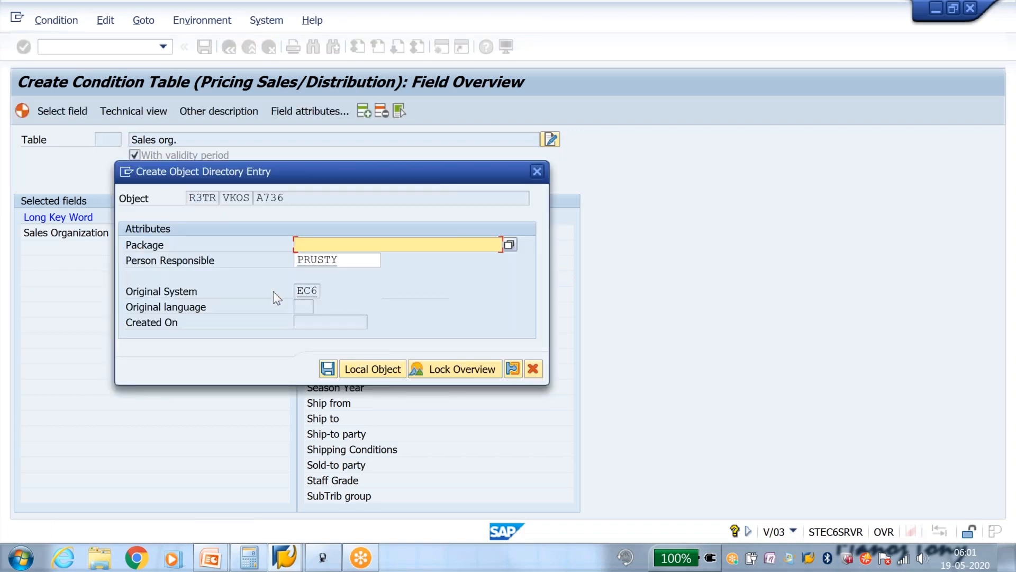
{"action": "left_click", "coordinate": [311, 247]}
{"action": "type", "text": "ZSD0"}
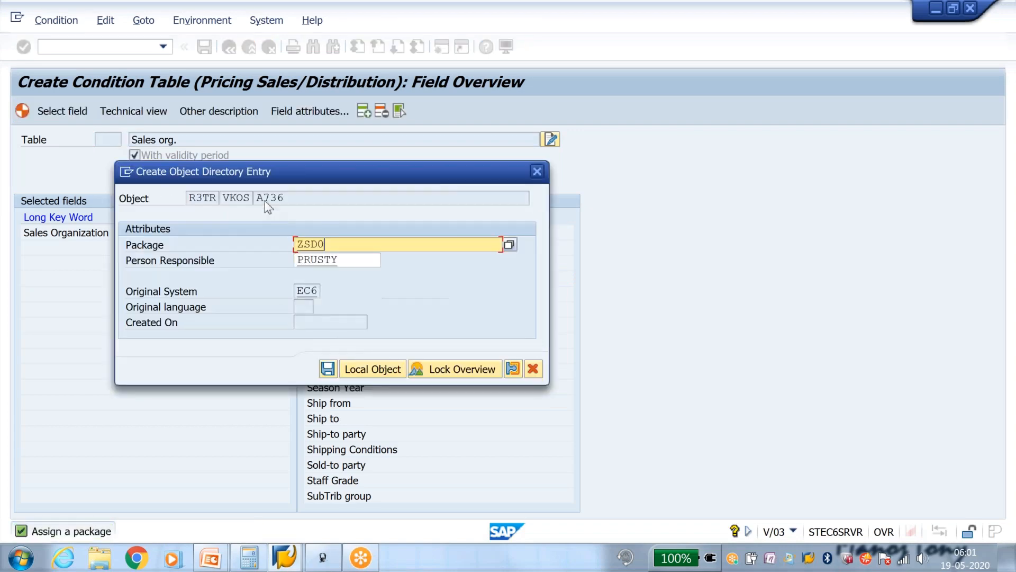
{"action": "double_click", "coordinate": [266, 197]}
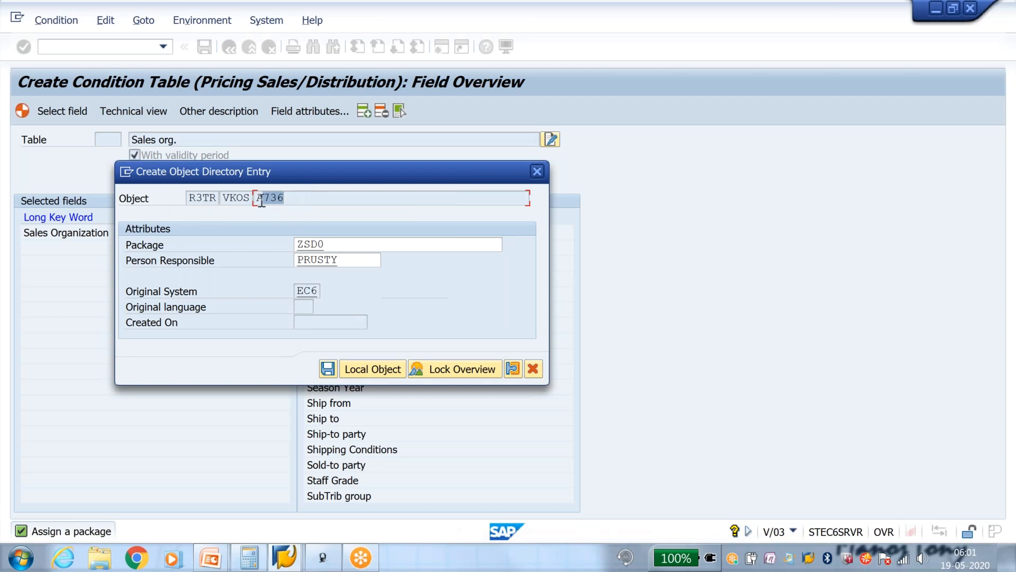
{"action": "left_click", "coordinate": [327, 369]}
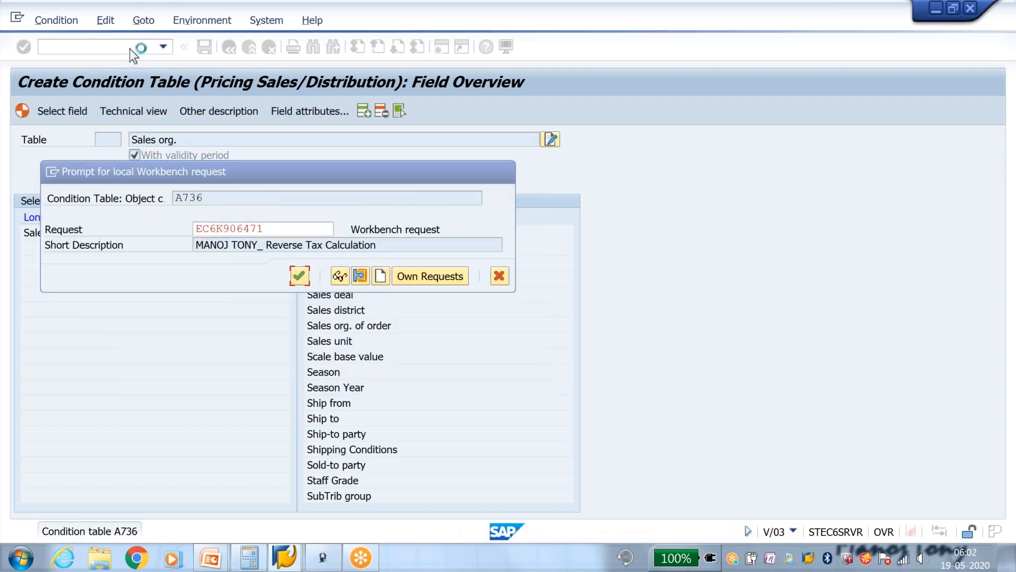
{"action": "key", "text": "Return"}
- Open access sequence maintenance in transaction V/07 and start a new entry
{"action": "type", "text": "/nv/07"}
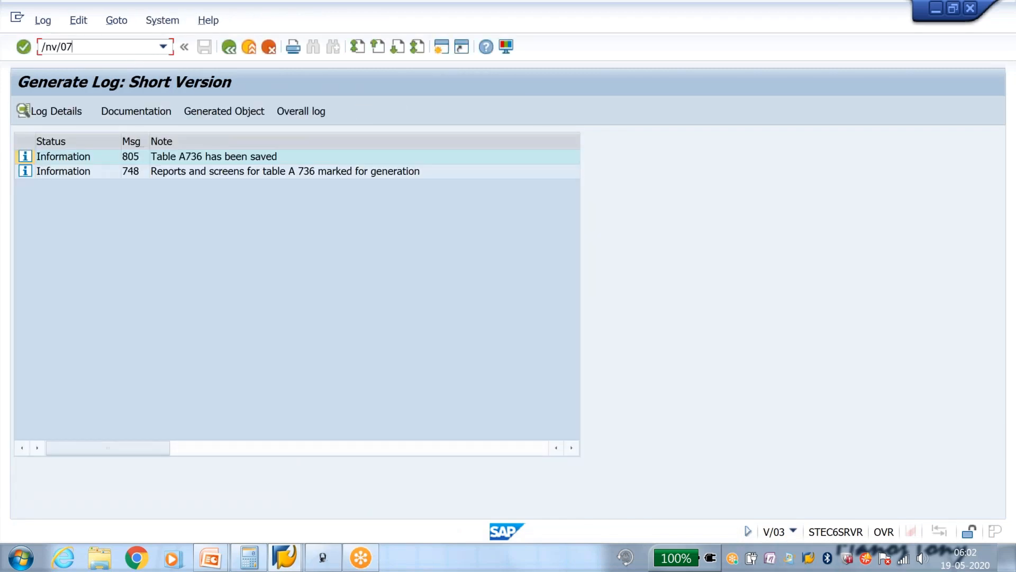
{"action": "key", "text": "Return"}
{"action": "key", "text": "Return"}
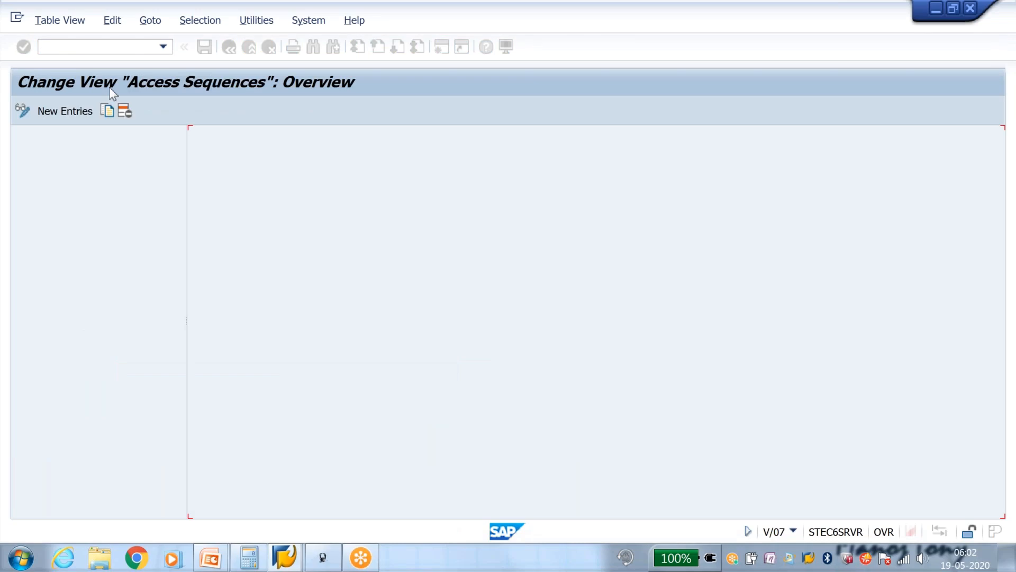
{"action": "left_click", "coordinate": [72, 115]}
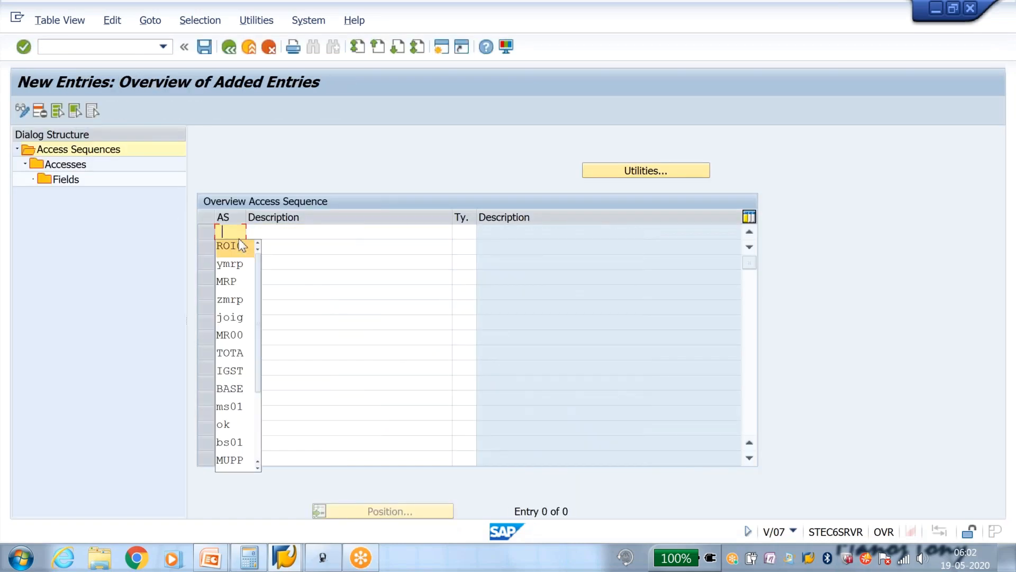
{"action": "key", "text": "BackSpace"}
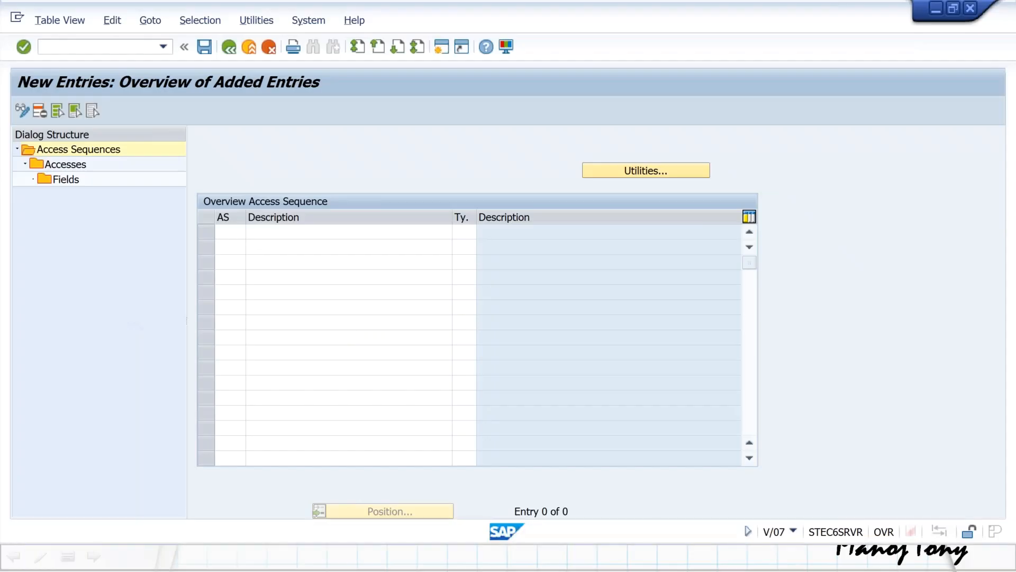
- Enter access sequence MTAX with the description "deduction of tax mrp"
{"action": "type", "text": "mtax"}
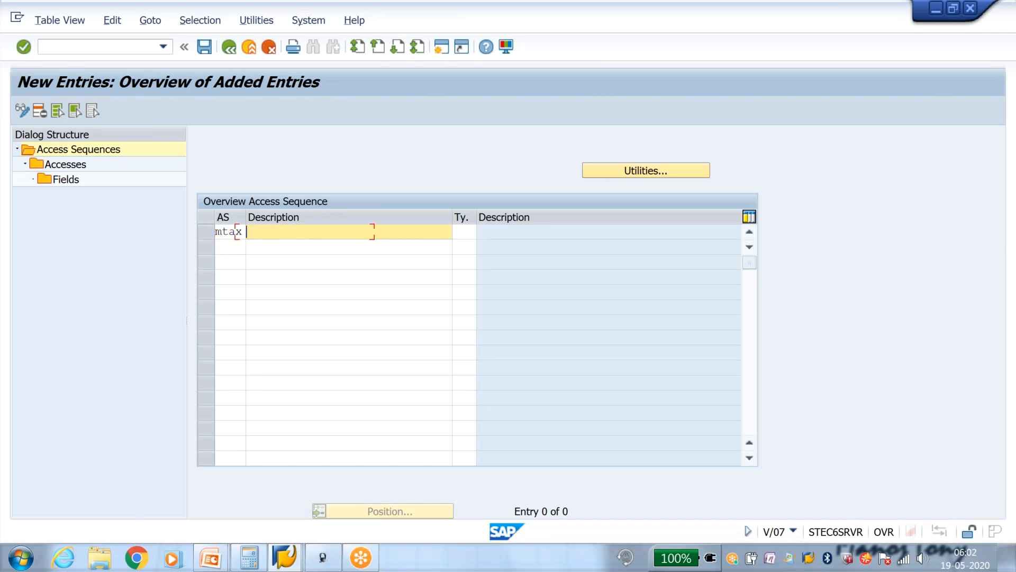
{"action": "key", "text": "Tab"}
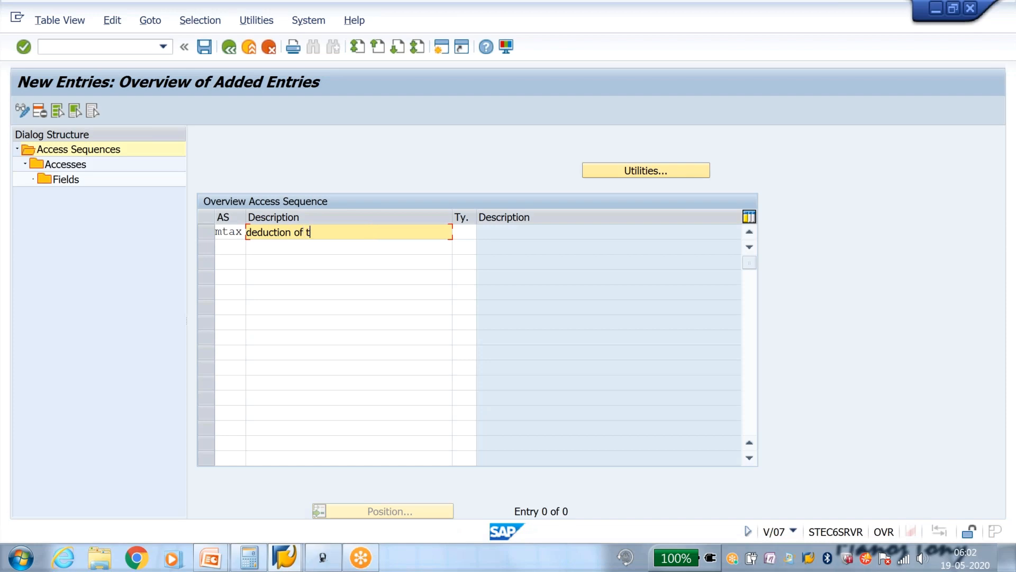
{"action": "type", "text": "deduction of tax frokm="}
{"action": "key", "text": "BackSpace"}
{"action": "key", "text": "BackSpace"}
{"action": "key", "text": "BackSpace"}
{"action": "key", "text": "BackSpace"}
{"action": "key", "text": "BackSpace"}
{"action": "key", "text": "BackSpace"}
{"action": "key", "text": "BackSpace"}
{"action": "type", "text": "mrp"}
{"action": "key", "text": "Return"}
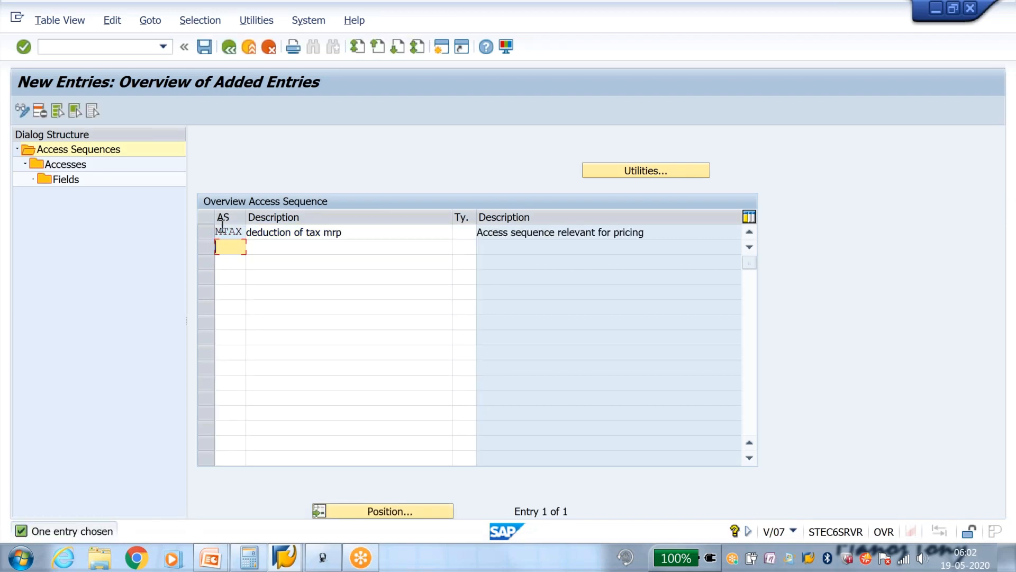
- Add access 10 with condition table 736 to access sequence MTAX
{"action": "left_click", "coordinate": [206, 232]}
{"action": "double_click", "coordinate": [74, 165]}
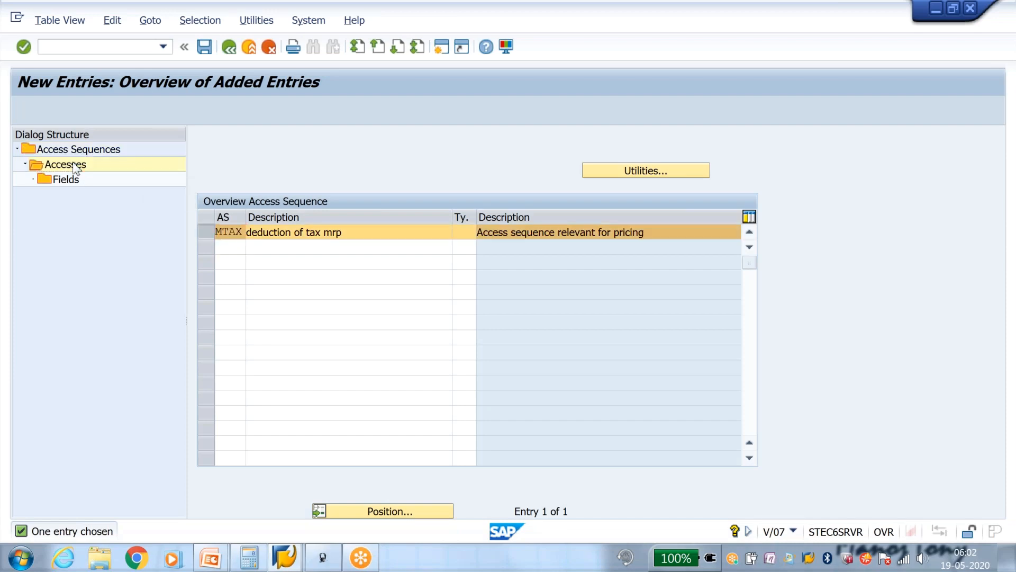
{"action": "left_click", "coordinate": [66, 110]}
{"action": "type", "text": "1"}
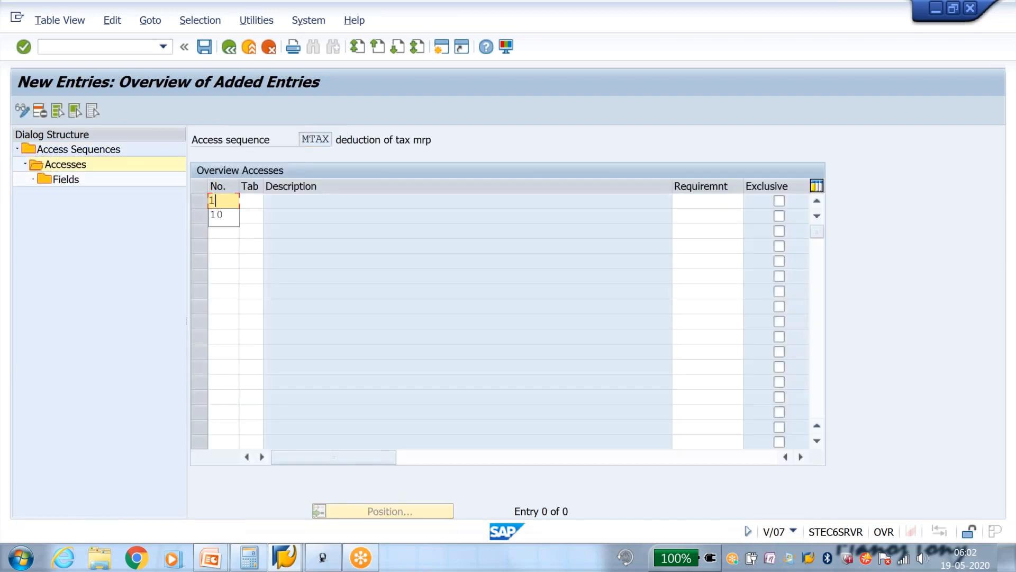
{"action": "type", "text": "0"}
{"action": "key", "text": "Tab"}
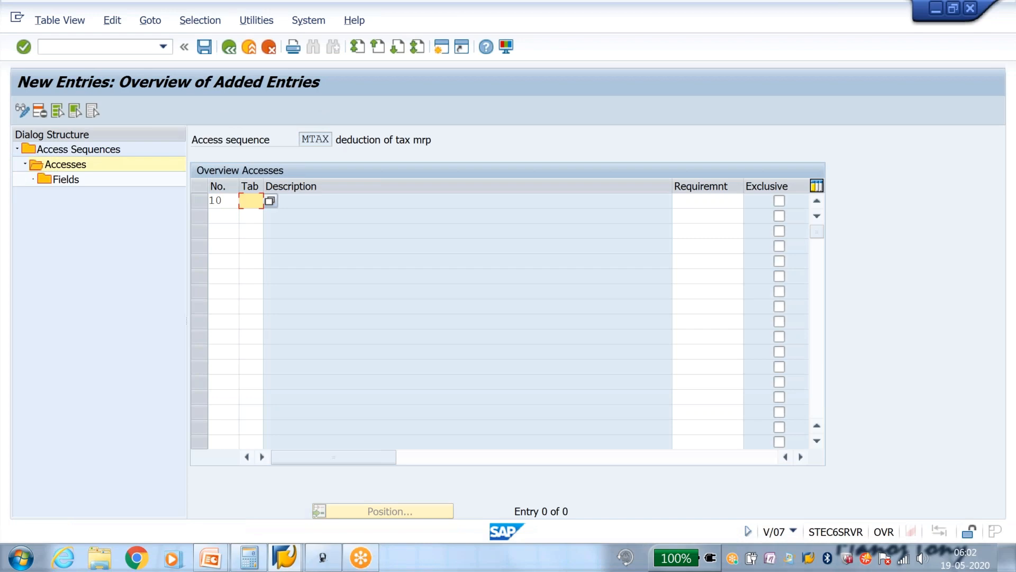
{"action": "type", "text": "736"}
{"action": "key", "text": "Return"}
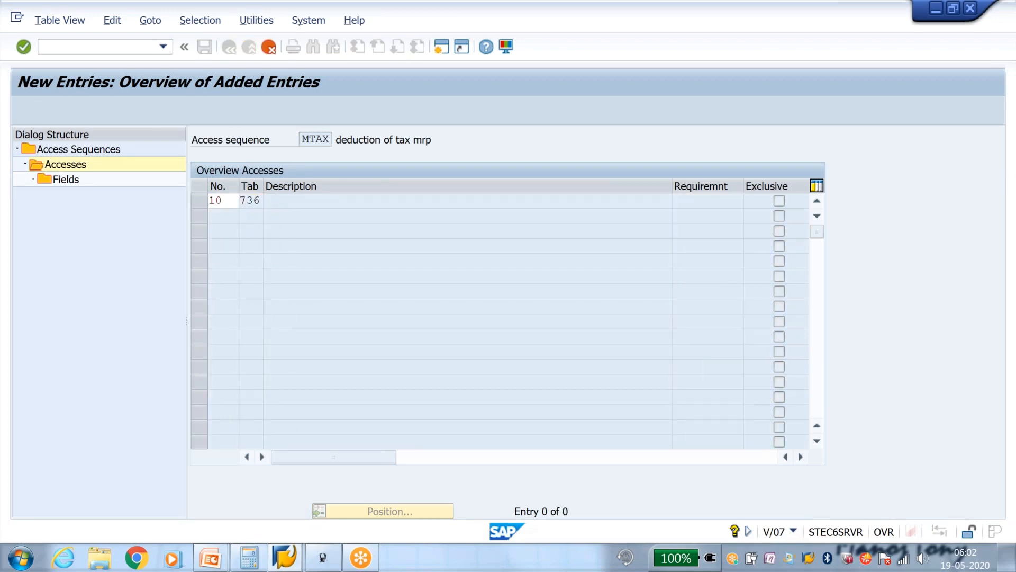
- Assign the fields of access 10 in MTAX and save under workbench request EC6K906471
{"action": "left_click", "coordinate": [199, 200]}
{"action": "double_click", "coordinate": [78, 180]}
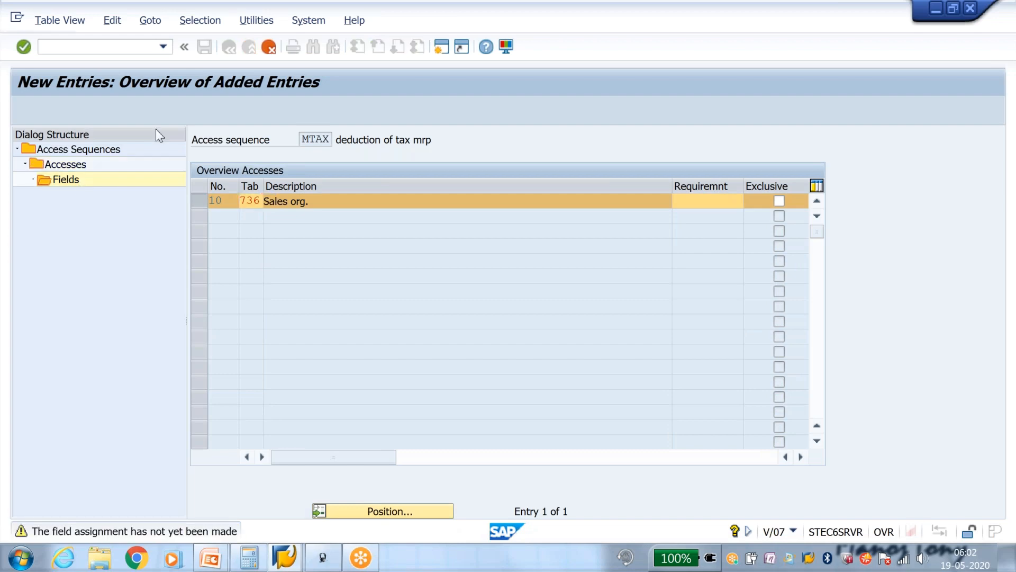
{"action": "key", "text": "Return"}
{"action": "left_click", "coordinate": [206, 47]}
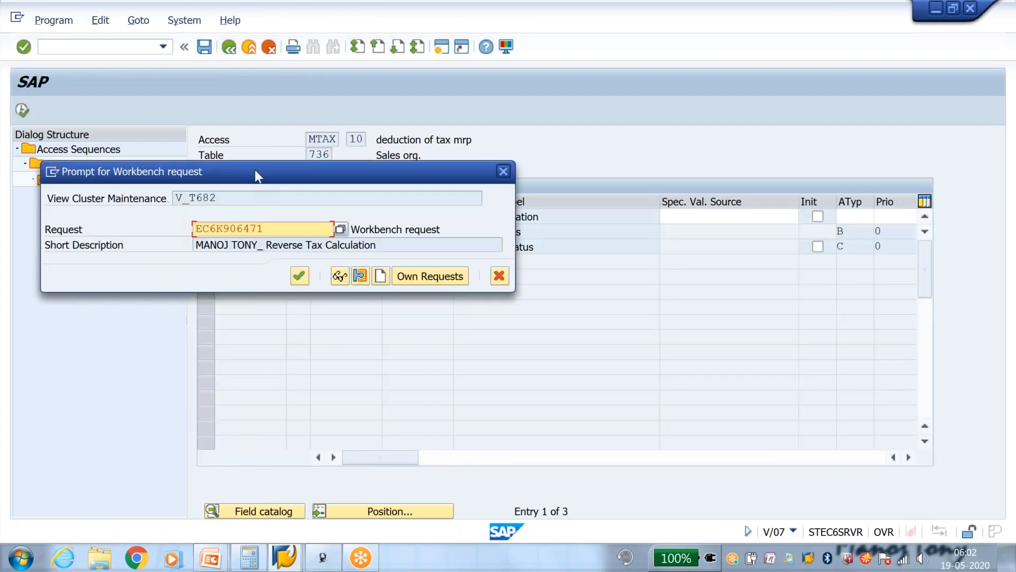
{"action": "left_click", "coordinate": [299, 276]}
{"action": "left_click", "coordinate": [400, 431]}
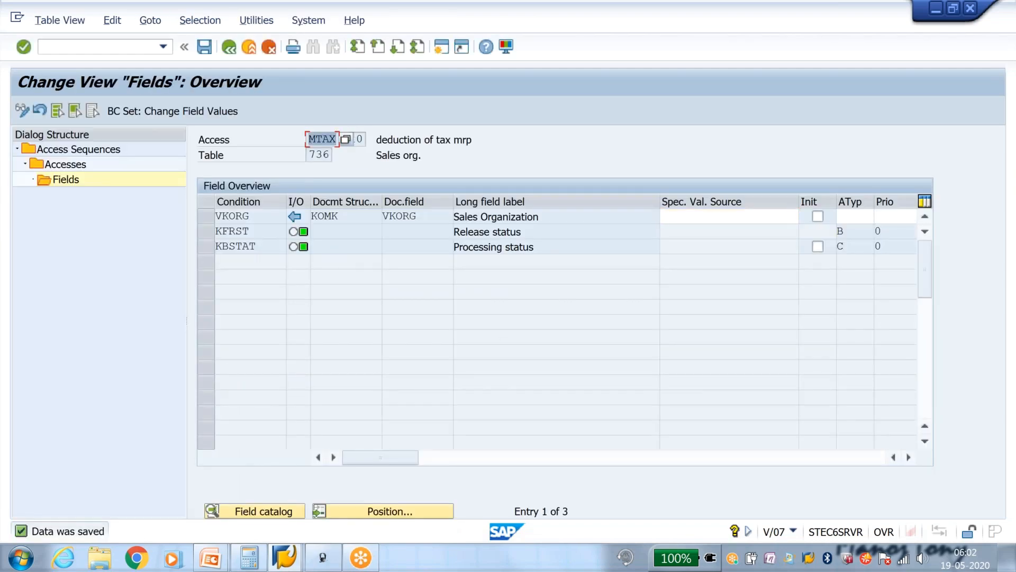
- Open condition type maintenance in transaction V/06 and locate condition type K007
{"action": "left_click", "coordinate": [119, 47]}
{"action": "type", "text": "/nv/06"}
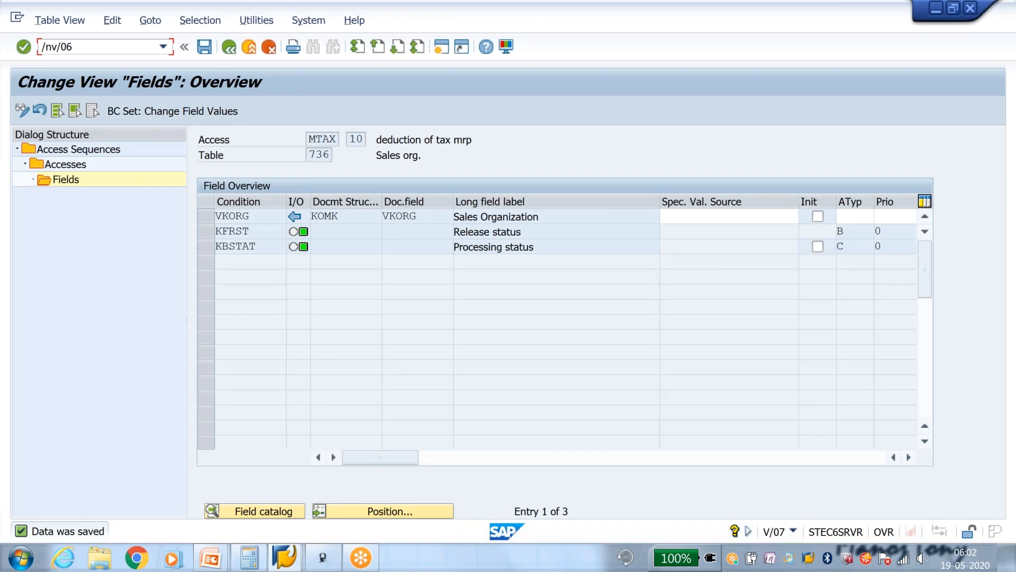
{"action": "key", "text": "Return"}
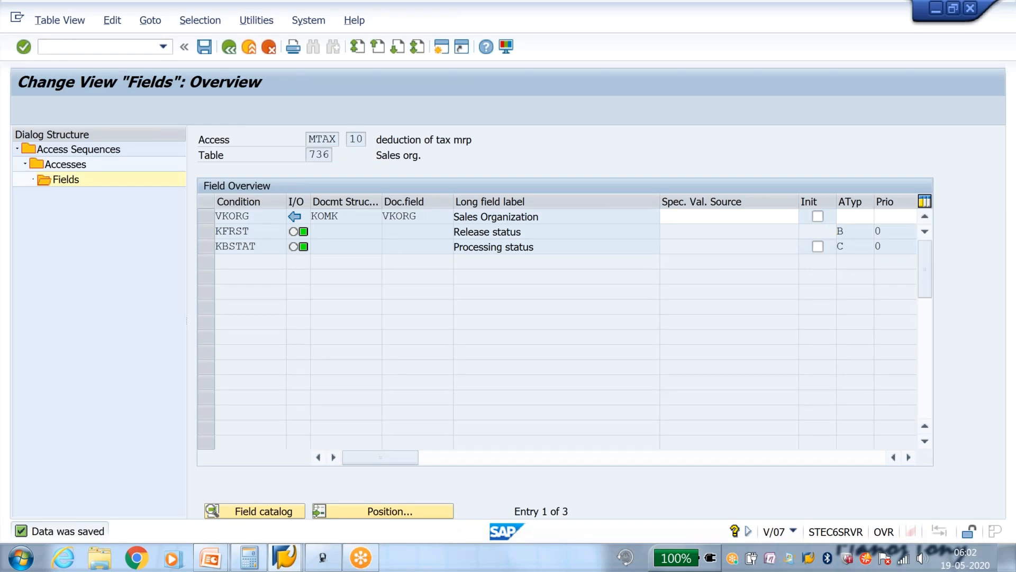
{"action": "left_click", "coordinate": [237, 514]}
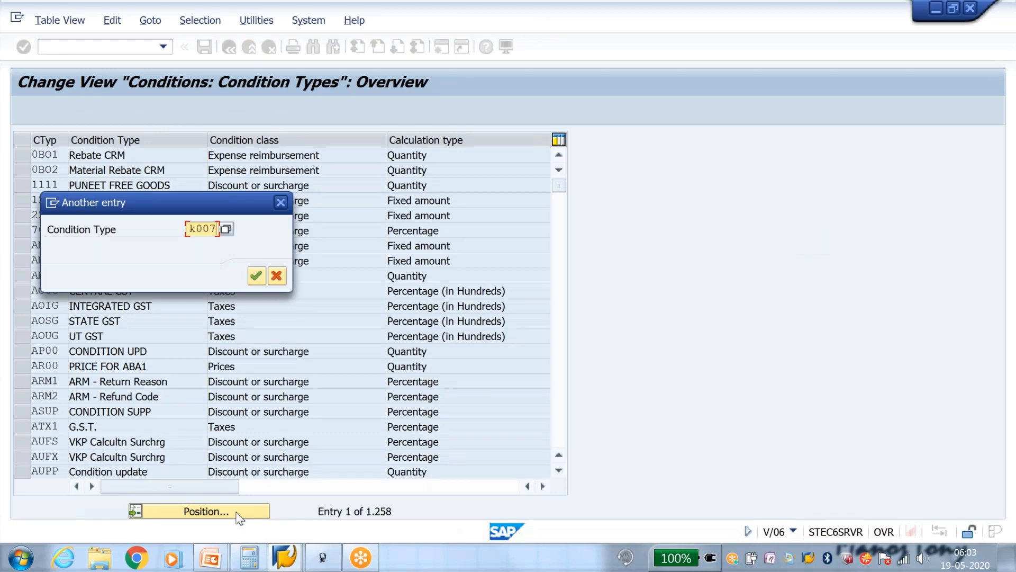
{"action": "key", "text": "Return"}
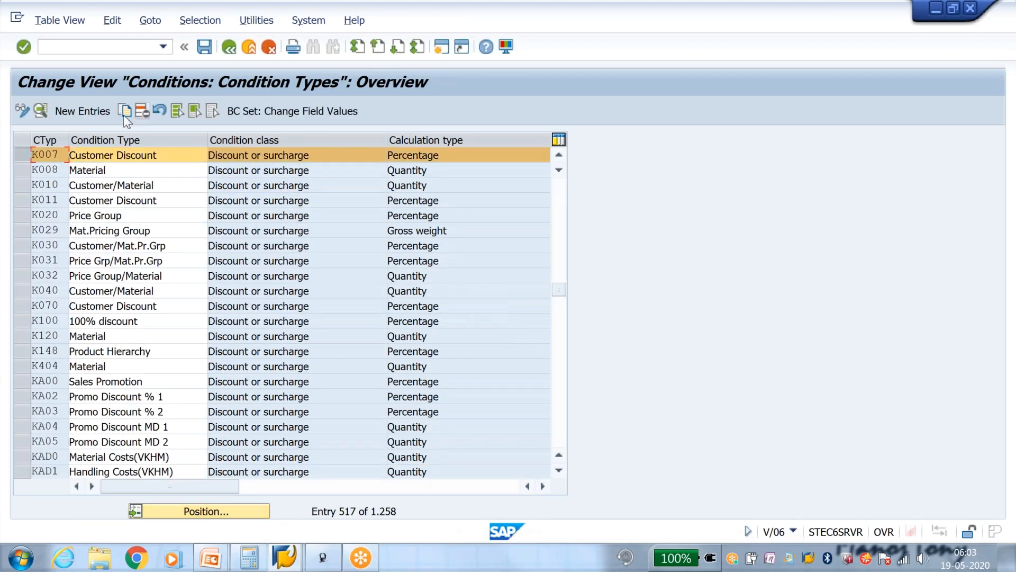
- Copy condition type K007 as MTAX and assign it access sequence MTAX
{"action": "left_click", "coordinate": [123, 115]}
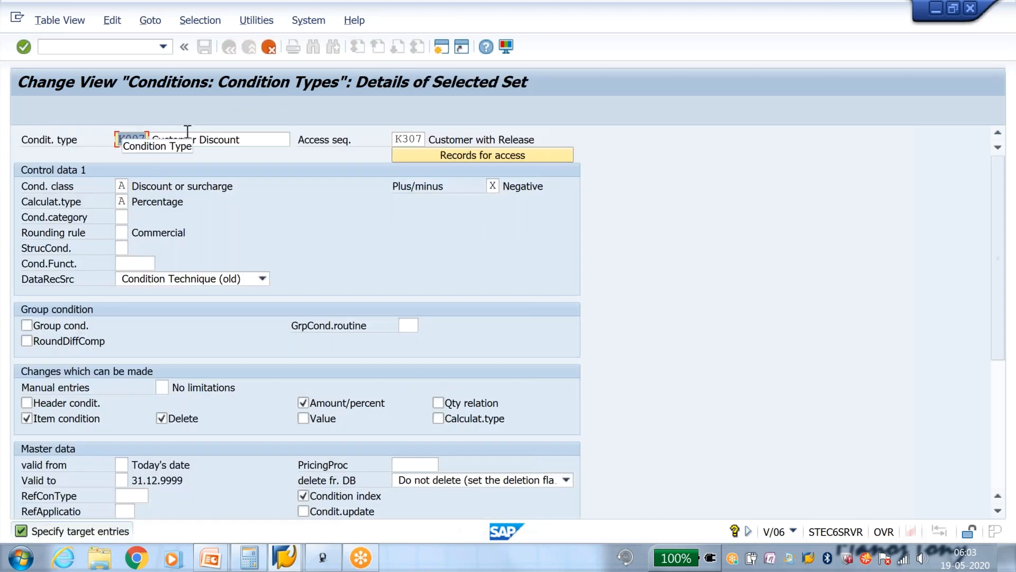
{"action": "type", "text": "mta"}
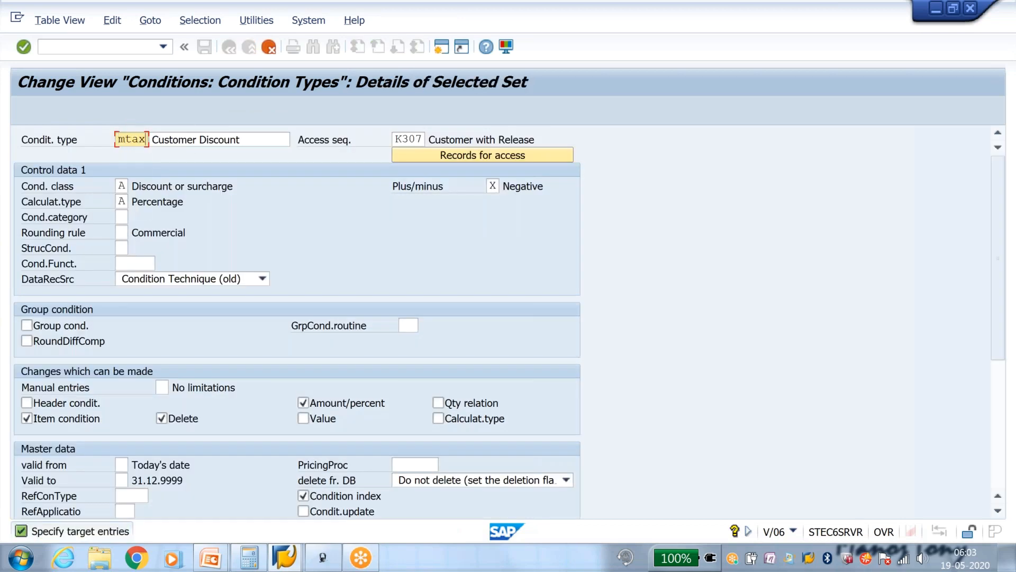
{"action": "type", "text": "x"}
{"action": "key", "text": "Tab"}
{"action": "key", "text": "Tab"}
{"action": "left_click", "coordinate": [399, 138]}
{"action": "type", "text": "mta"}
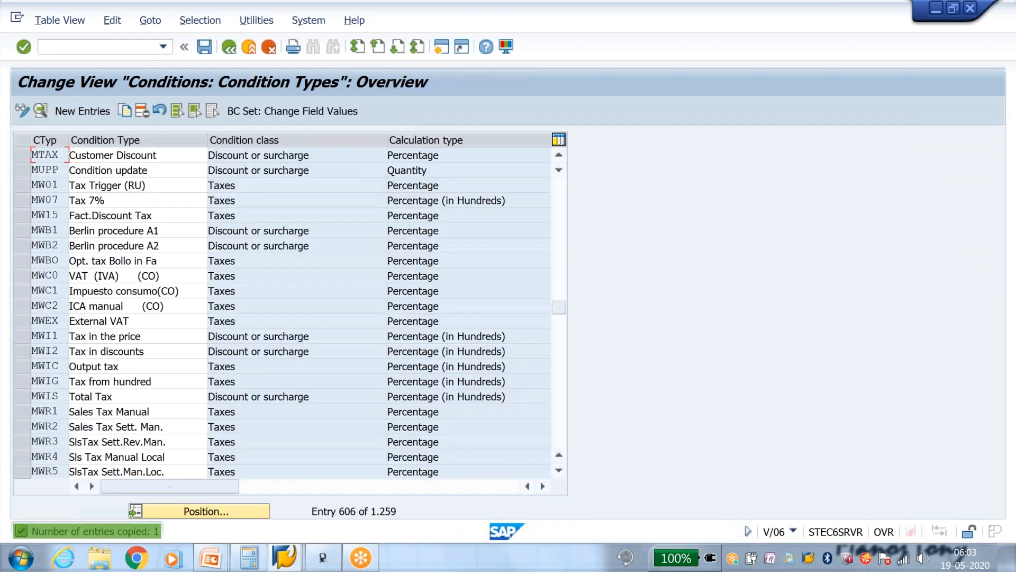
- Review the details of condition type MTAX and save it under customizing request EC6K906473
{"action": "double_click", "coordinate": [180, 154]}
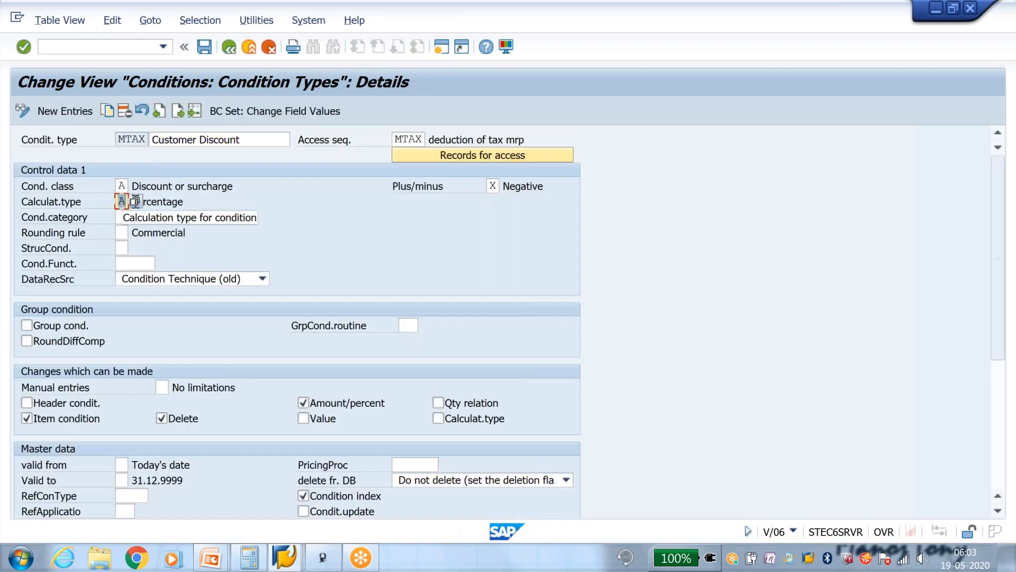
{"action": "left_click", "coordinate": [204, 51]}
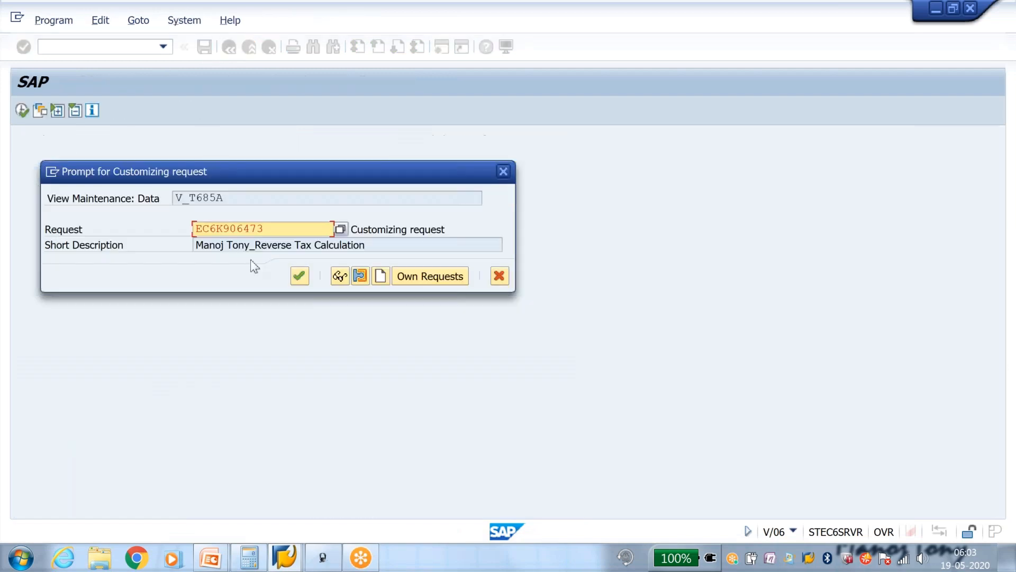
{"action": "left_click", "coordinate": [298, 275]}
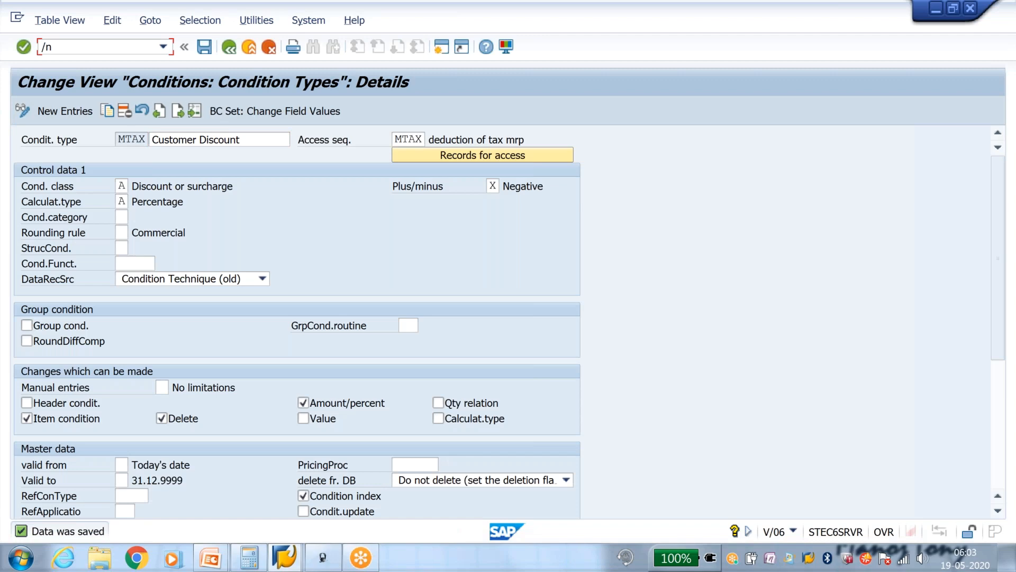
- Open transaction V/08, locate pricing procedure QVAA01 and display its control data
{"action": "type", "text": "/nv/08"}
{"action": "key", "text": "Return"}
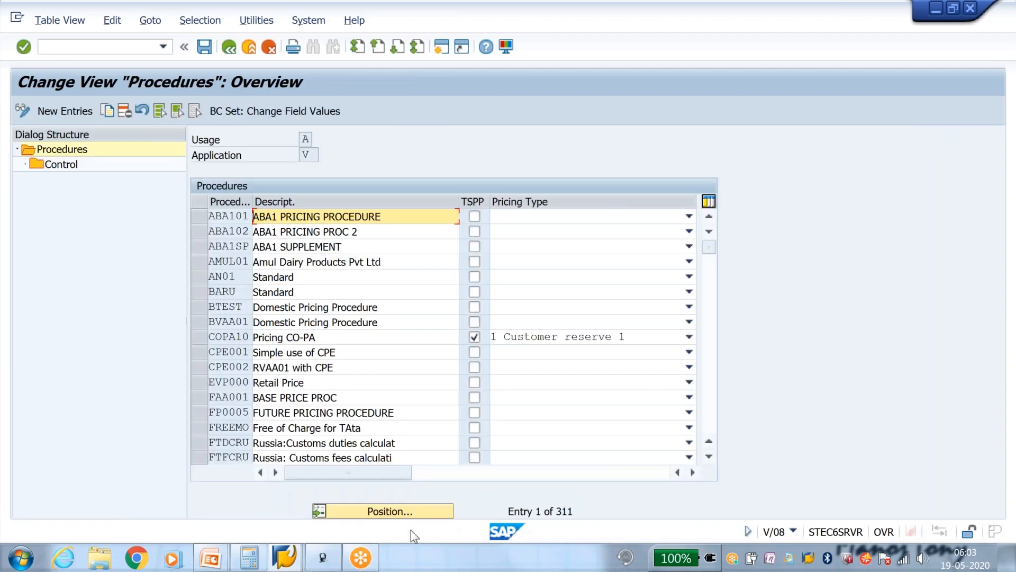
{"action": "left_click", "coordinate": [418, 511]}
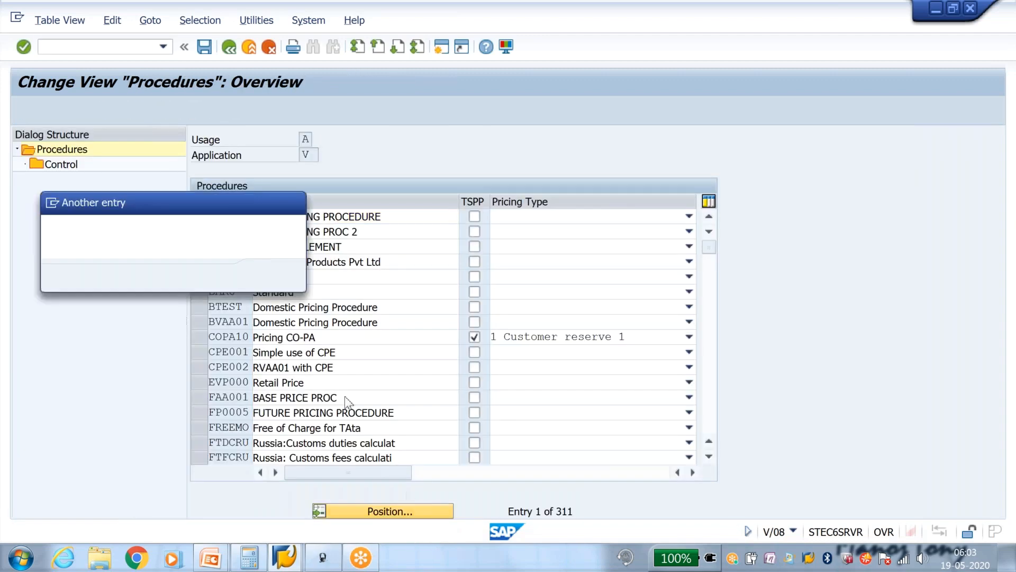
{"action": "left_click", "coordinate": [209, 229]}
{"action": "left_click", "coordinate": [222, 297]}
{"action": "key", "text": "Return"}
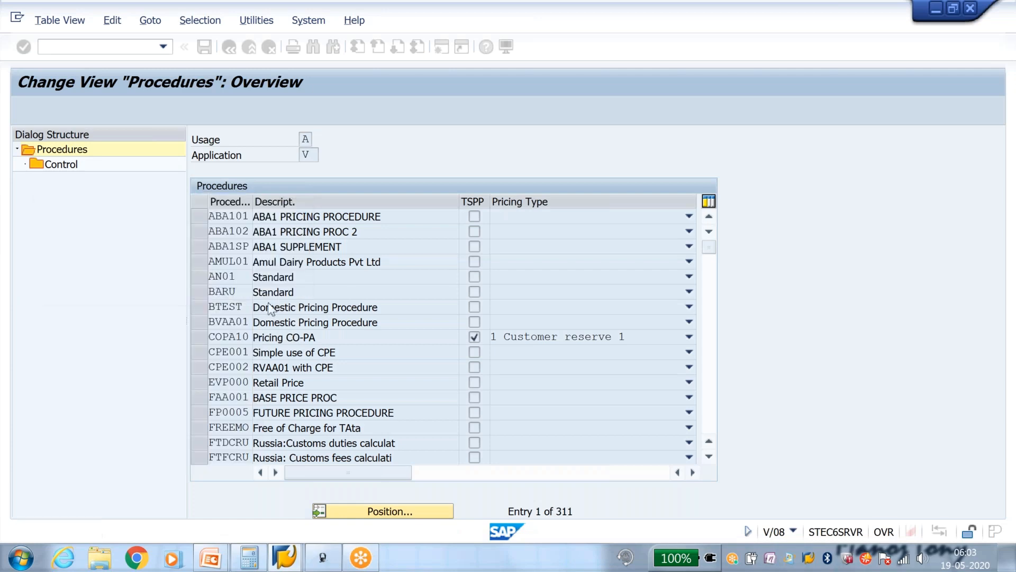
{"action": "left_click", "coordinate": [198, 216]}
{"action": "double_click", "coordinate": [61, 164]}
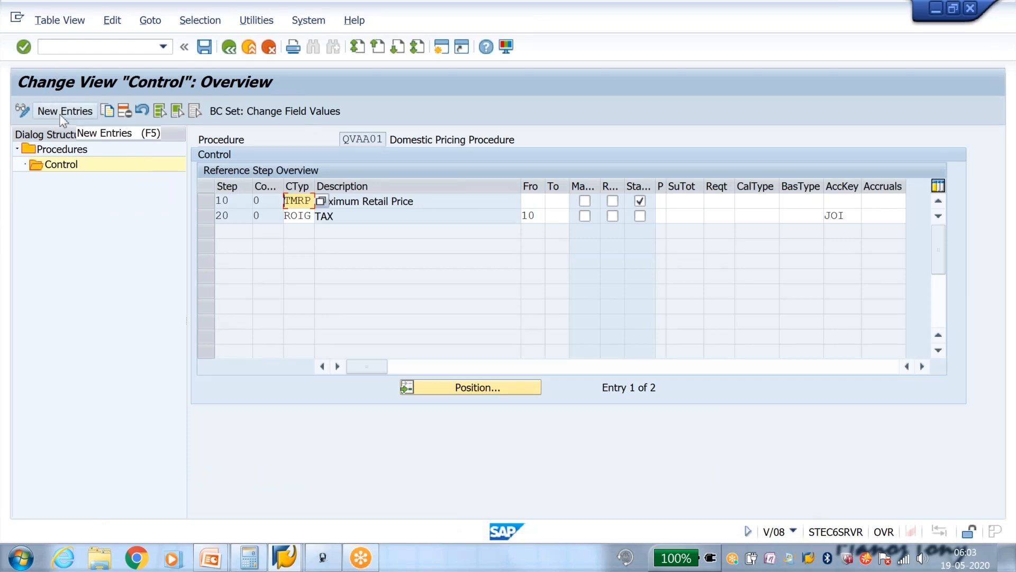
- Add step 30 to procedure QVAA01 with the description "Copy of MAXIMUM RETAIL PRICE" and no condition type
{"action": "left_click", "coordinate": [61, 114]}
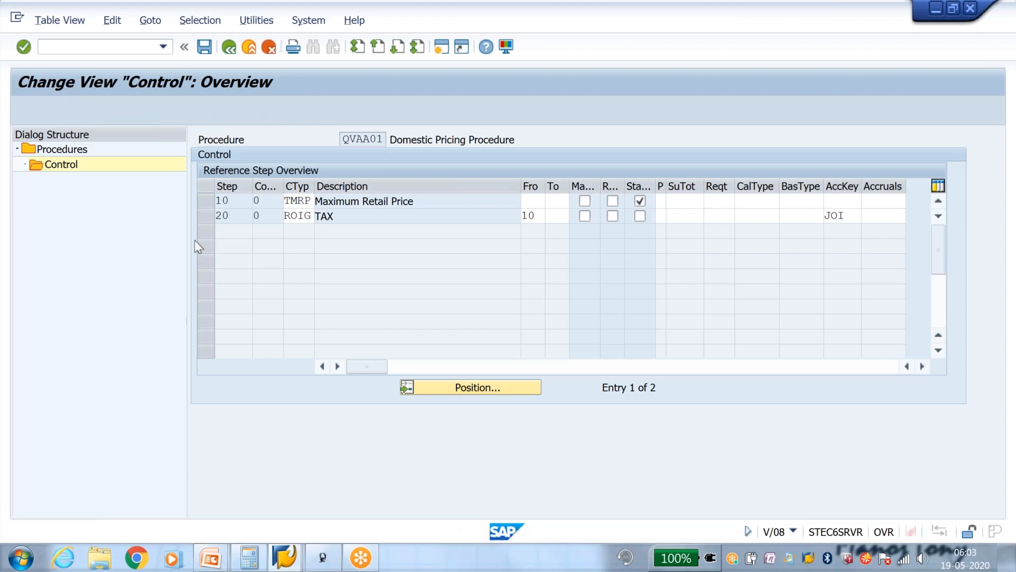
{"action": "type", "text": "30"}
{"action": "key", "text": "Tab"}
{"action": "key", "text": "Tab"}
{"action": "key", "text": "Tab"}
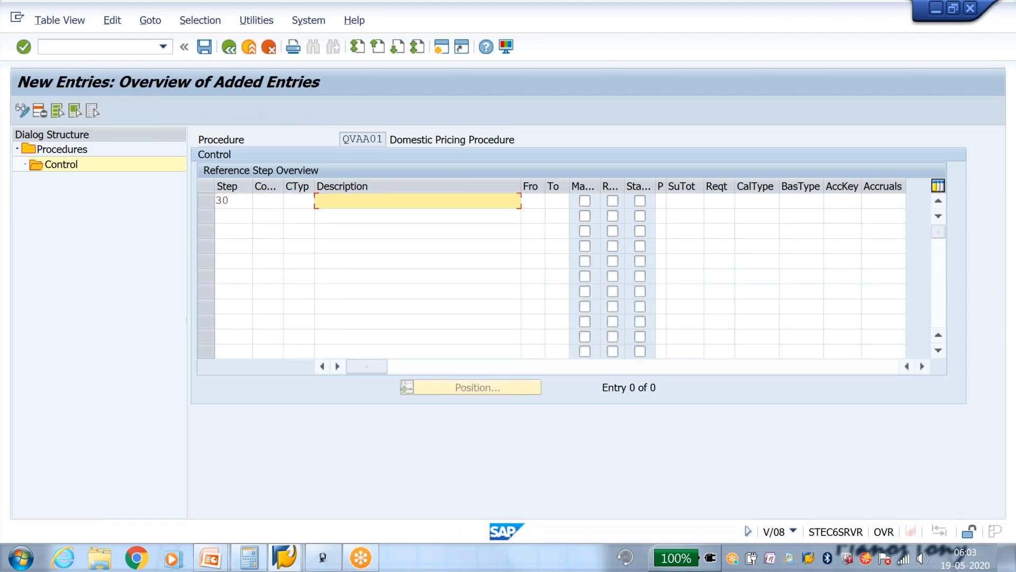
{"action": "type", "text": "c"}
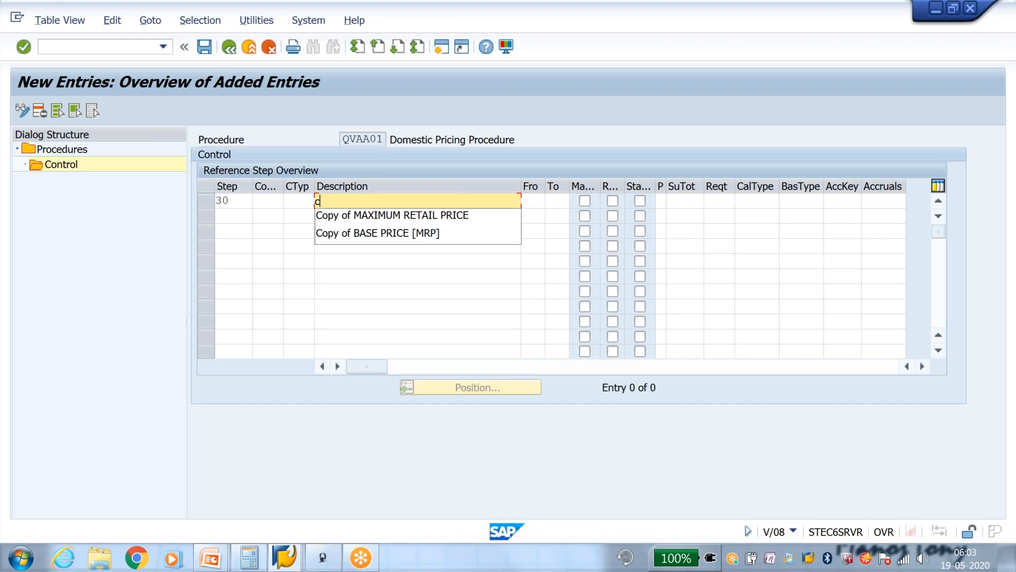
{"action": "key", "text": "Down"}
{"action": "key", "text": "Return"}
{"action": "key", "text": "Return"}
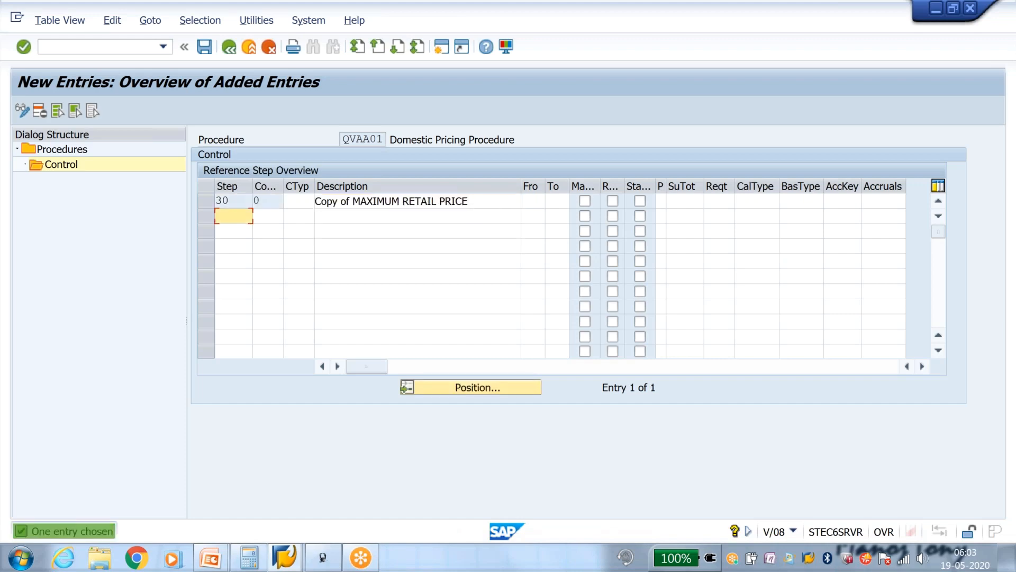
{"action": "left_click", "coordinate": [229, 47]}
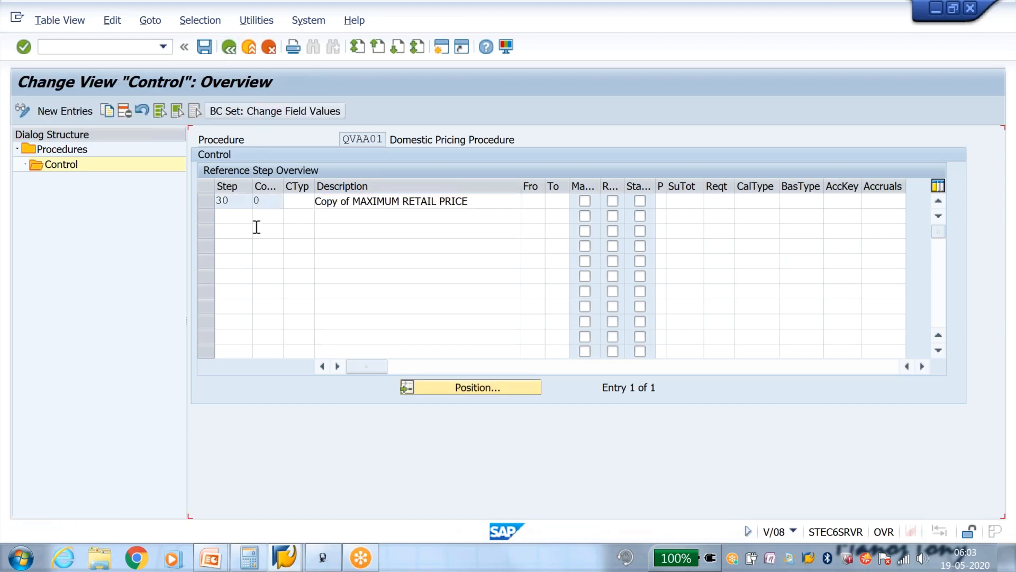
- Set the From reference of step 30 to 10 and mark the step as statistical
{"action": "left_click", "coordinate": [532, 215]}
{"action": "left_click", "coordinate": [534, 231]}
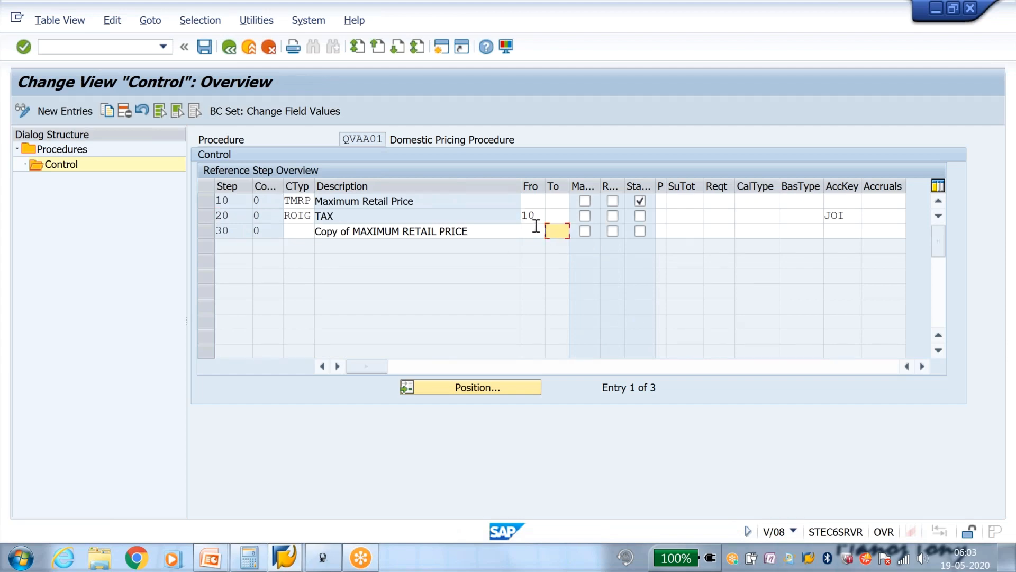
{"action": "type", "text": "10"}
{"action": "key", "text": "Tab"}
{"action": "key", "text": "Tab"}
{"action": "key", "text": "Tab"}
{"action": "key", "text": "Tab"}
{"action": "left_click", "coordinate": [640, 232]}
- Add step 40 with condition type MTAX to procedure QVAA01 and return to the control overview
{"action": "left_click", "coordinate": [64, 111]}
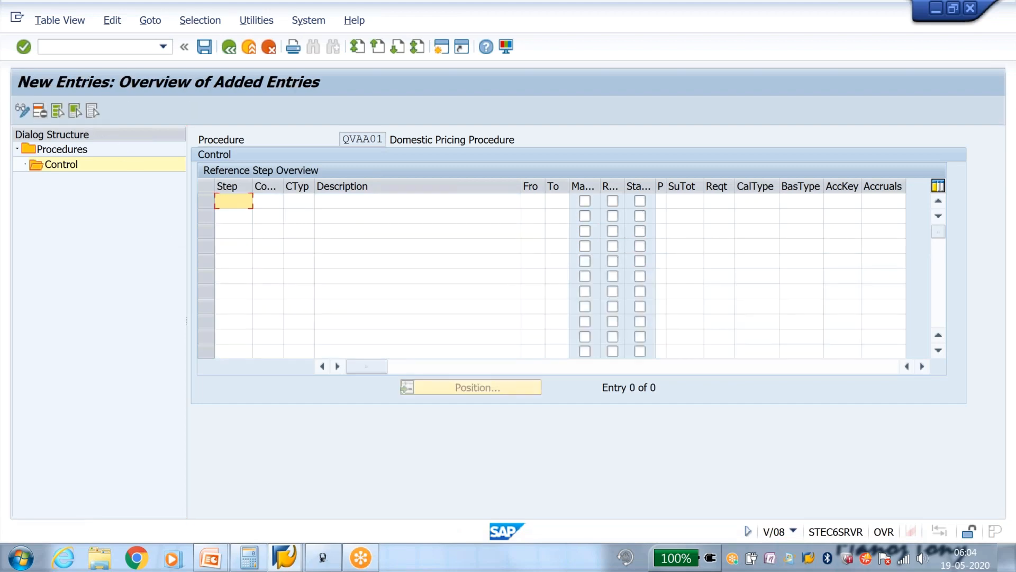
{"action": "type", "text": "40"}
{"action": "key", "text": "Tab"}
{"action": "key", "text": "Tab"}
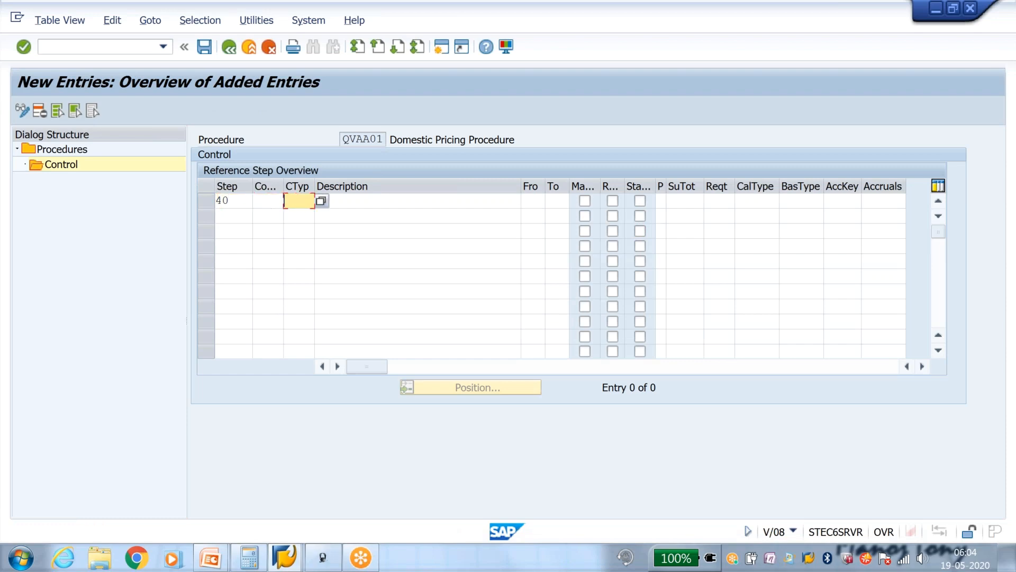
{"action": "type", "text": "matx"}
{"action": "key", "text": "Return"}
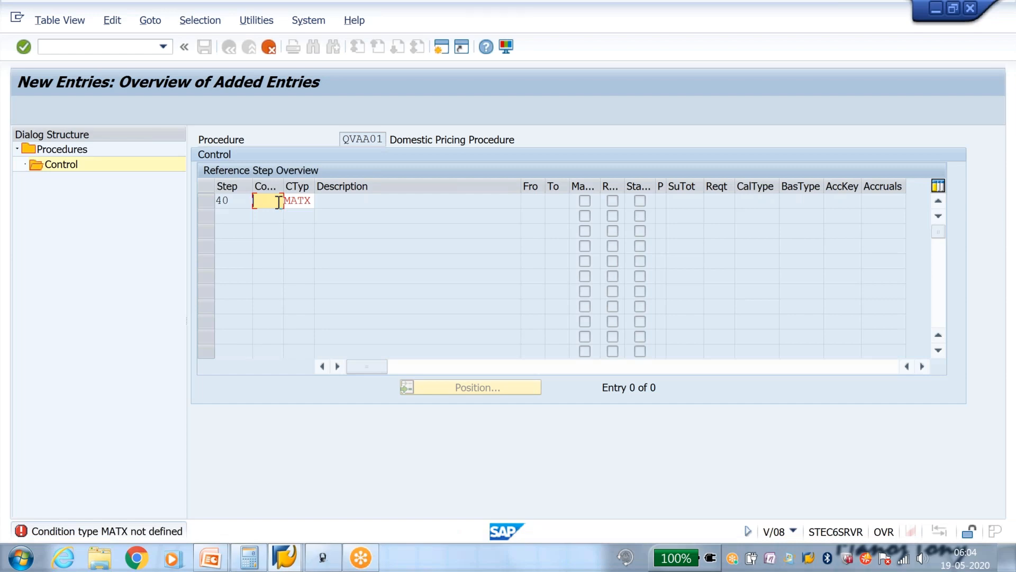
{"action": "left_click", "coordinate": [313, 201]}
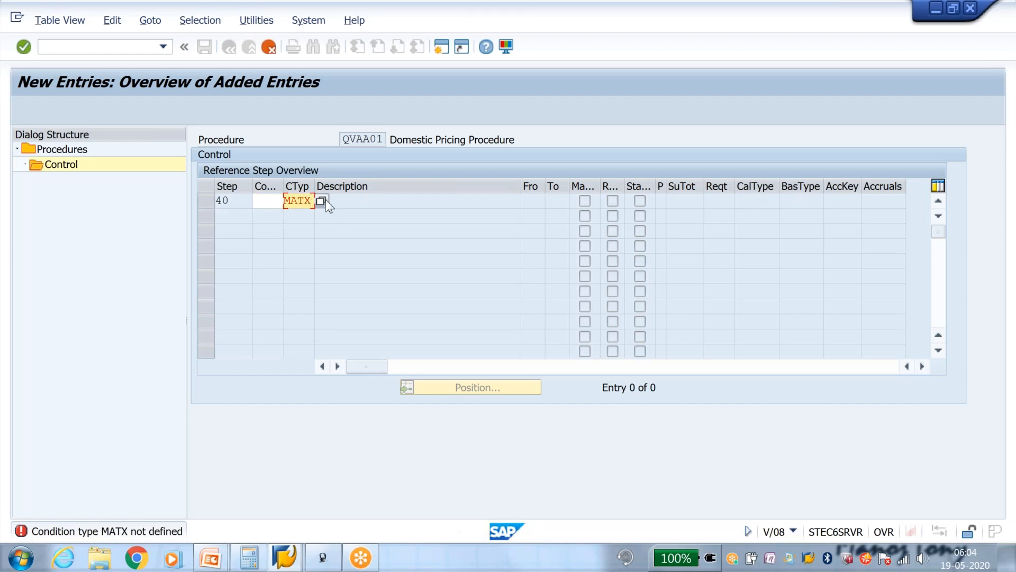
{"action": "key", "text": "BackSpace"}
{"action": "key", "text": "BackSpace"}
{"action": "key", "text": "BackSpace"}
{"action": "type", "text": "tax"}
{"action": "key", "text": "Return"}
{"action": "left_click", "coordinate": [229, 46]}
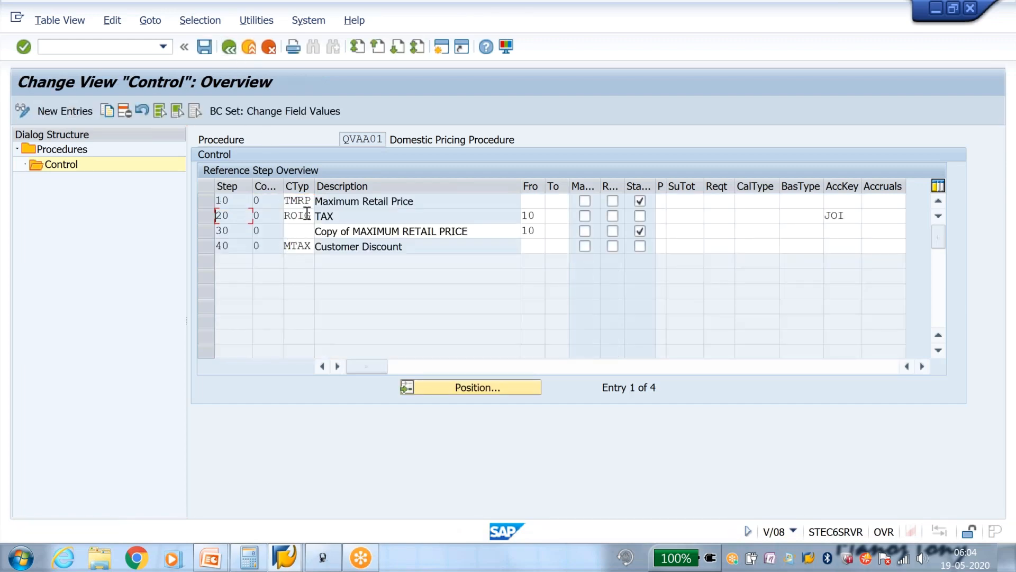
- Set the From reference of step 40 MTAX to 20, mark it as statistical and save the pricing procedure
{"action": "left_click_drag", "start_coordinate": [543, 214], "coordinate": [523, 216]}
{"action": "left_click_drag", "start_coordinate": [413, 247], "coordinate": [532, 255]}
{"action": "left_click", "coordinate": [541, 249]}
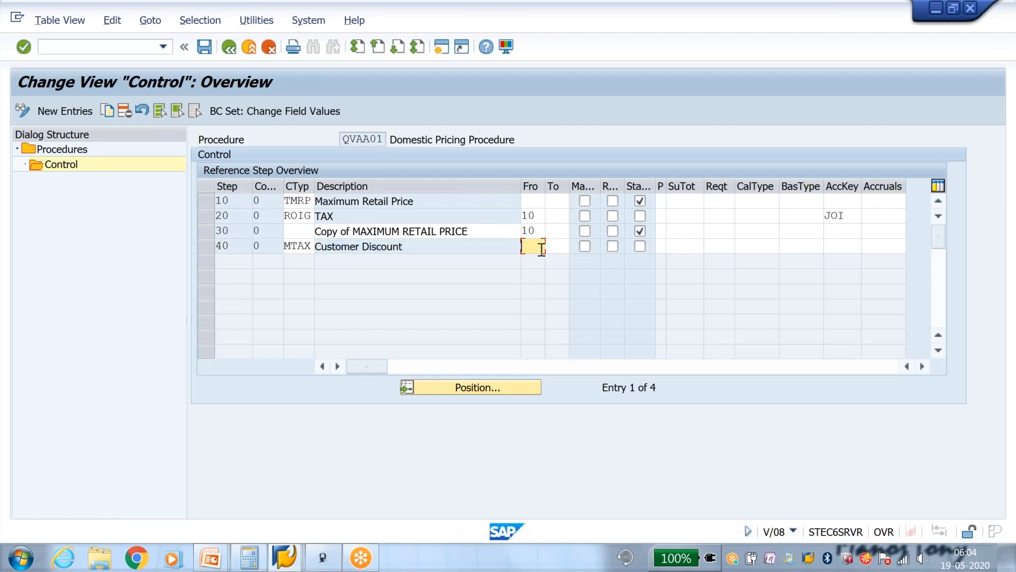
{"action": "type", "text": "290"}
{"action": "key", "text": "BackSpace"}
{"action": "key", "text": "BackSpace"}
{"action": "type", "text": "0"}
{"action": "key", "text": "Tab"}
{"action": "key", "text": "Tab"}
{"action": "key", "text": "Tab"}
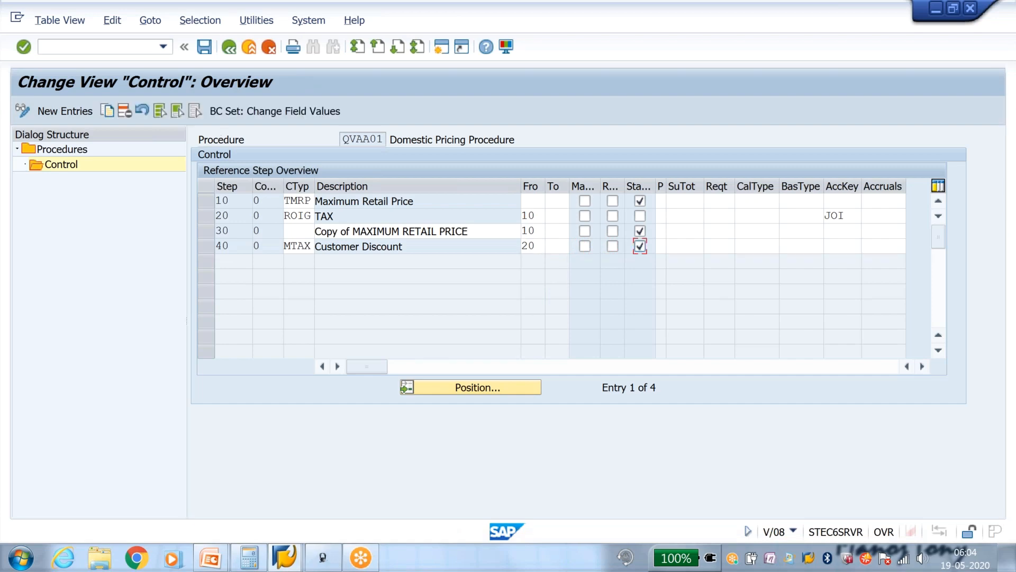
{"action": "left_click", "coordinate": [204, 47]}
{"action": "key", "text": "Return"}
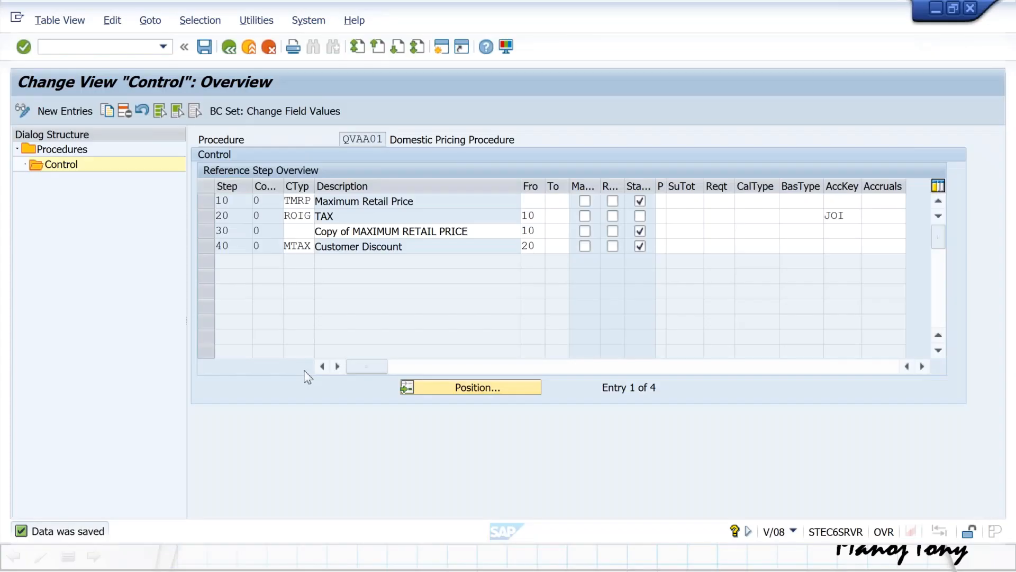
- Switch to the material master session and start creating condition records for MTAX with transaction VK11
{"action": "mouse_move", "coordinate": [380, 511]}
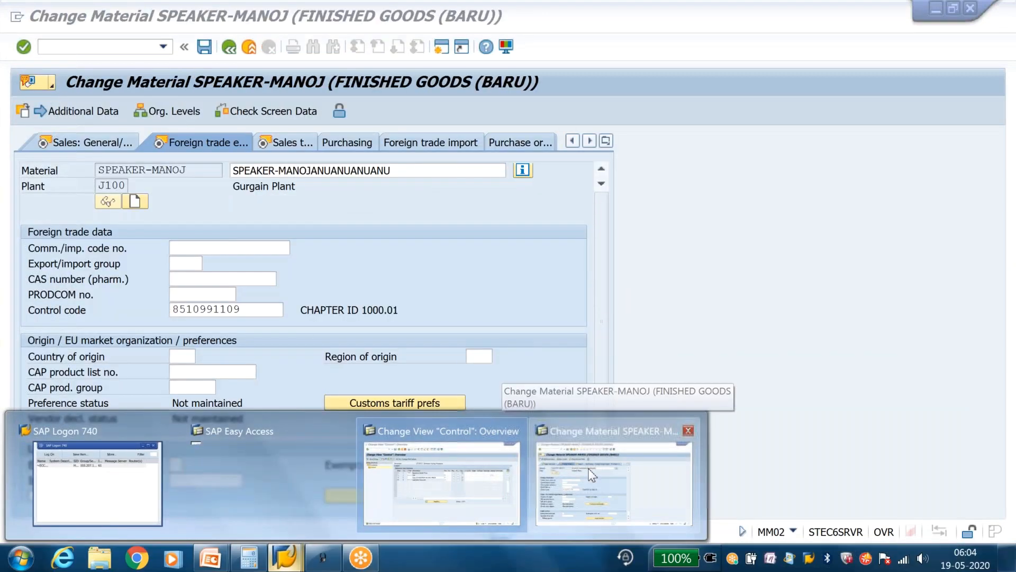
{"action": "left_click", "coordinate": [587, 468]}
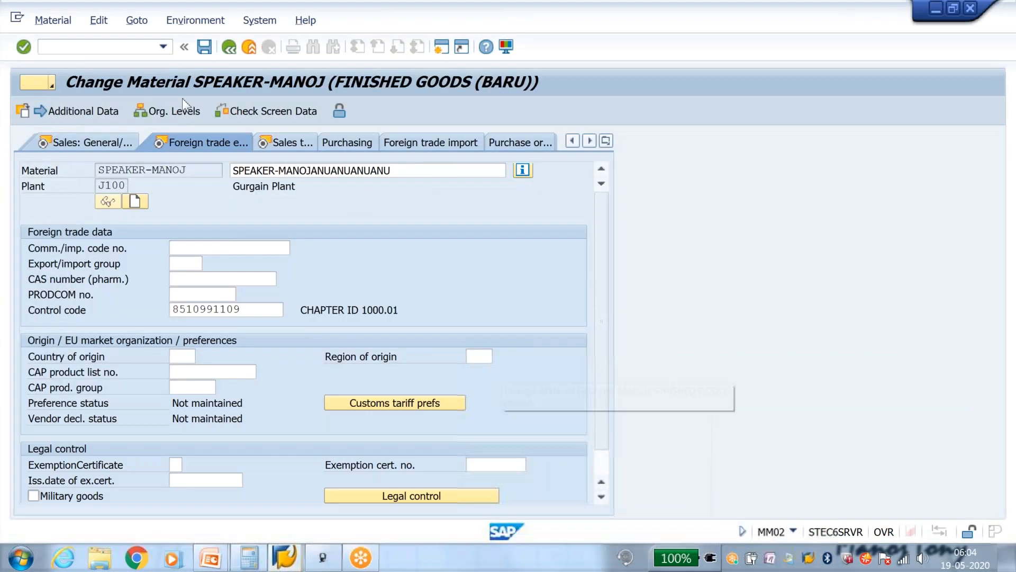
{"action": "type", "text": "/nvk11"}
{"action": "key", "text": "Return"}
{"action": "type", "text": "mtax"}
{"action": "key", "text": "Return"}
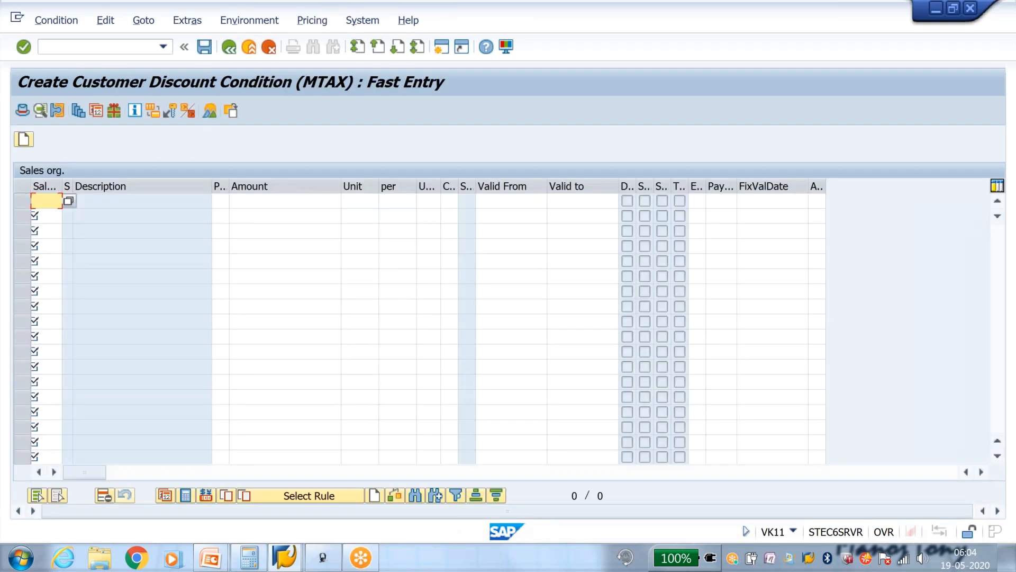
- Enter an MTAX condition record for sales organization J100 with an amount of 100 and save it
{"action": "type", "text": "1100"}
{"action": "key", "text": "Tab"}
{"action": "key", "text": "Tab"}
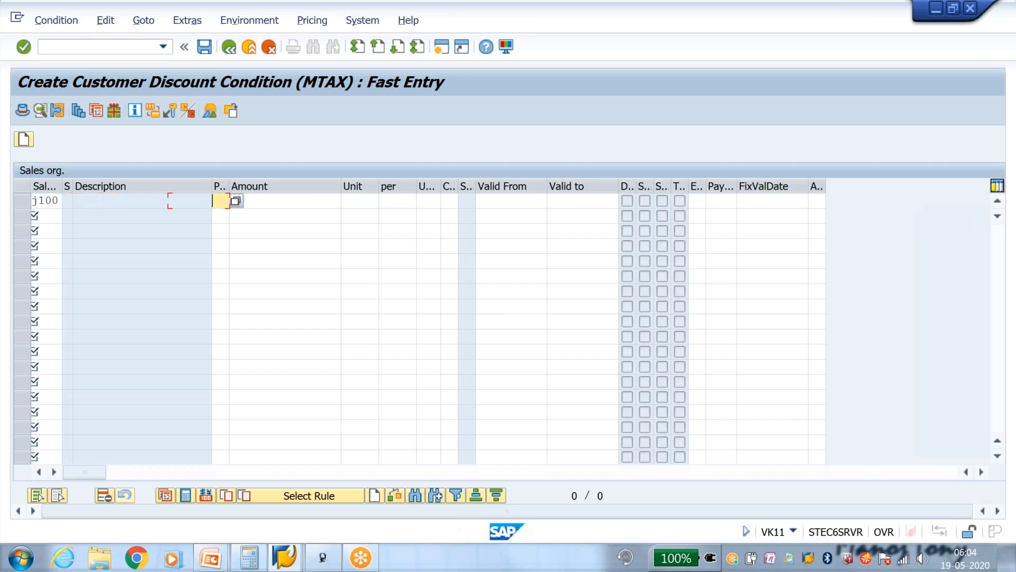
{"action": "key", "text": "Tab"}
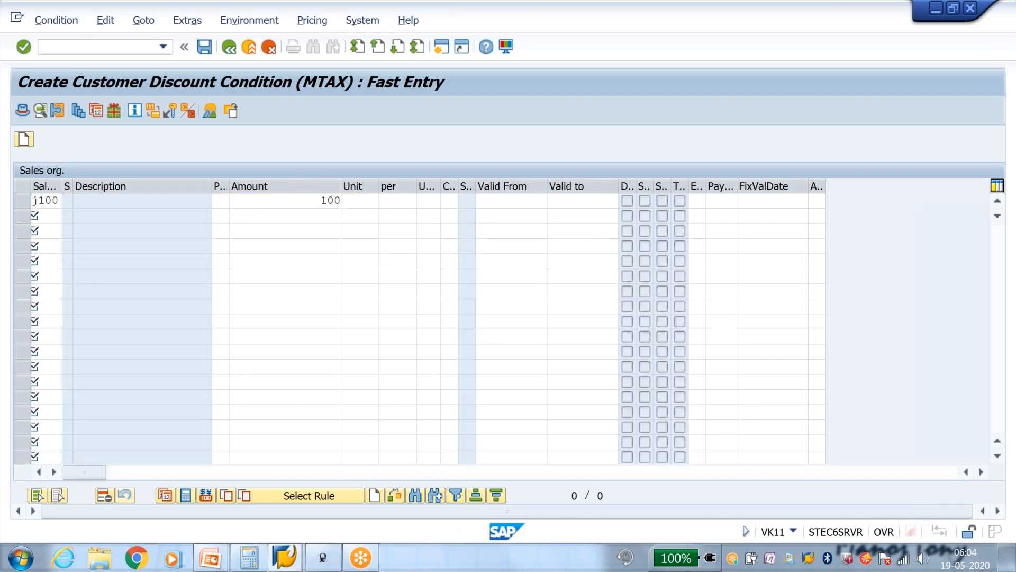
{"action": "key", "text": "Return"}
{"action": "left_click", "coordinate": [204, 48]}
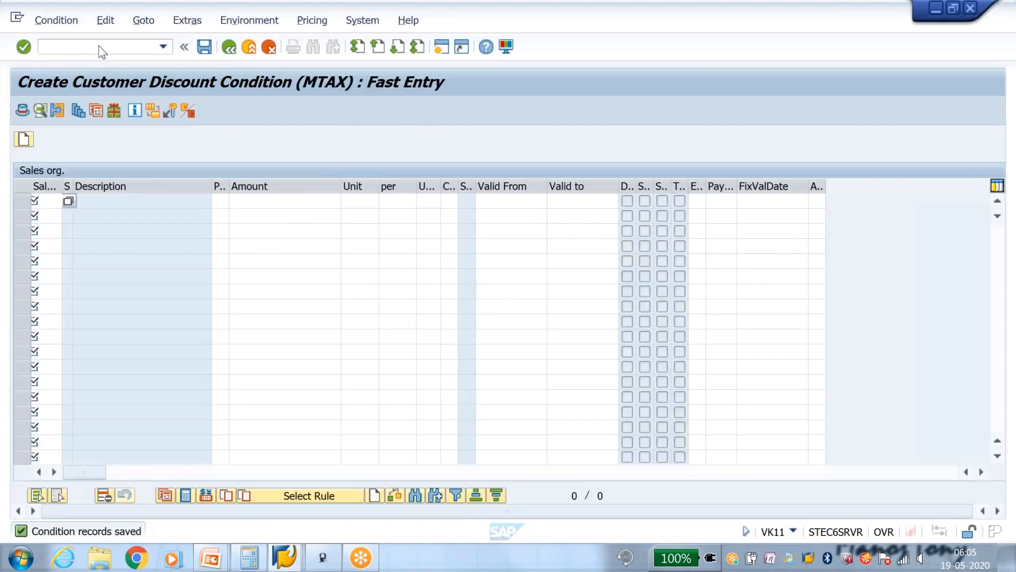
- Start a standard order of type OR in transaction VA01 for sales area J100, J1, J1
{"action": "left_click", "coordinate": [100, 45]}
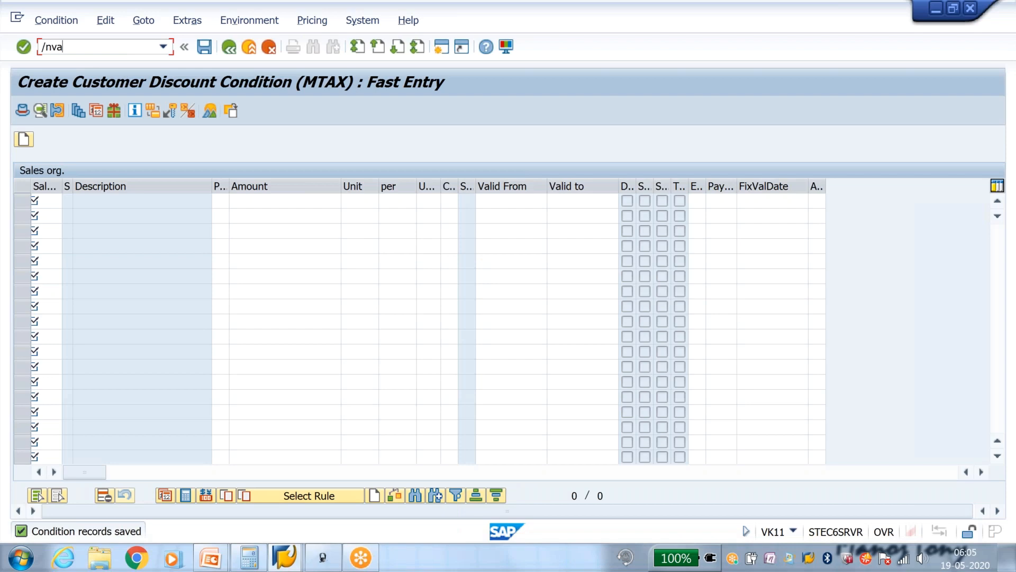
{"action": "type", "text": "/nva01"}
{"action": "key", "text": "Return"}
{"action": "key", "text": "Return"}
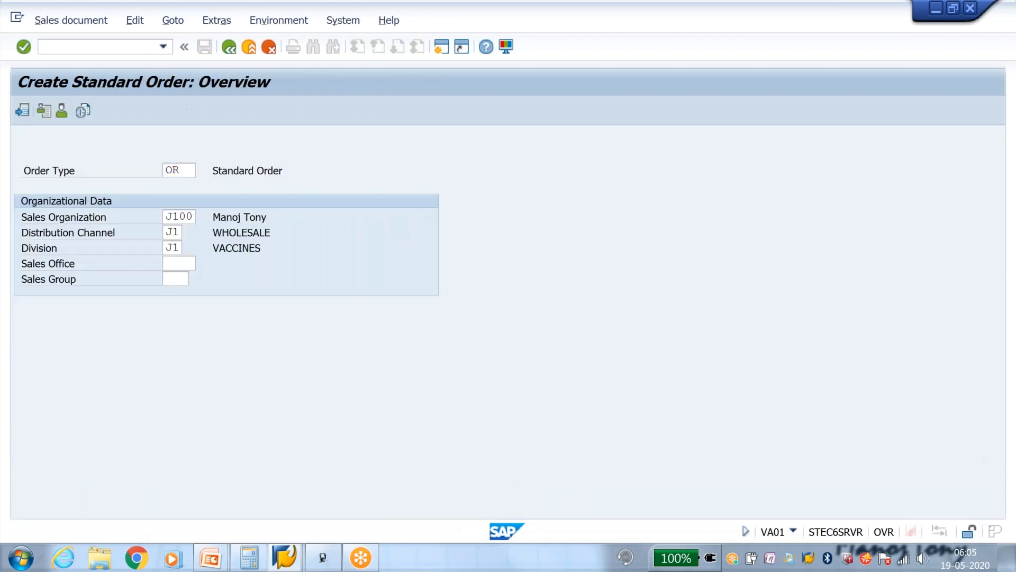
- Fill in the customer as sold-to party and add the speaker material with an order quantity of 1
{"action": "key", "text": "space"}
{"action": "key", "text": "Down"}
{"action": "key", "text": "Return"}
{"action": "key", "text": "space"}
{"action": "key", "text": "Down"}
{"action": "key", "text": "Return"}
{"action": "key", "text": "Tab"}
{"action": "key", "text": "Return"}
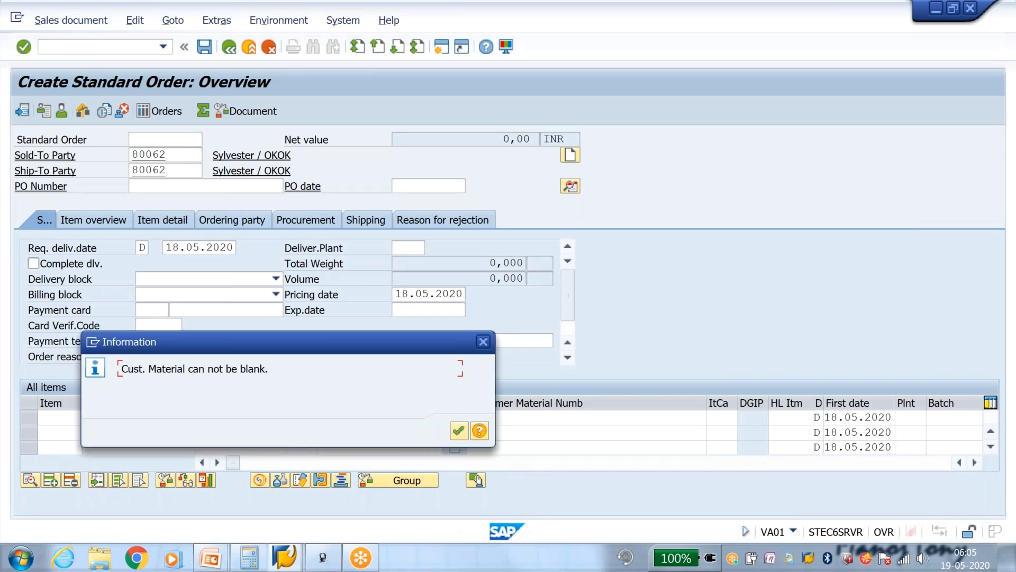
{"action": "key", "text": "Return"}
{"action": "left_click", "coordinate": [254, 417]}
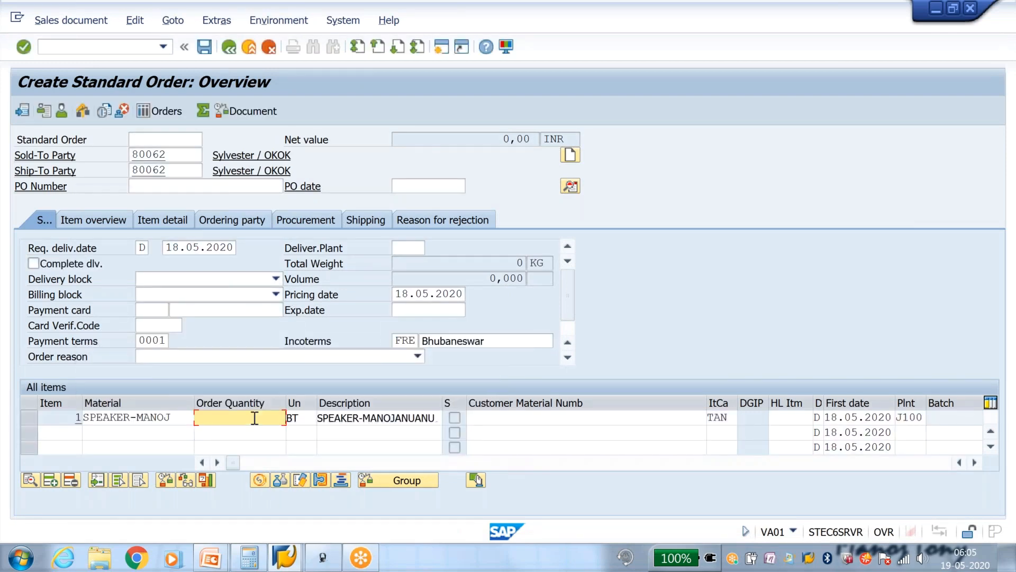
{"action": "key", "text": "Return"}
{"action": "key", "text": "Return"}
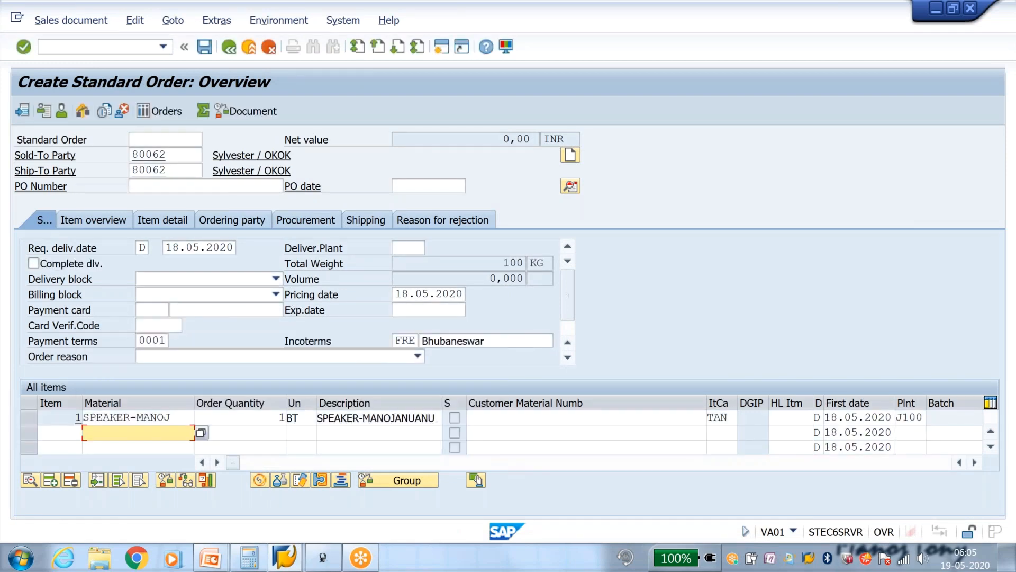
- Open the item's pricing conditions and compare the ROIG tax value with the MTAX deduction value
{"action": "left_click", "coordinate": [476, 480]}
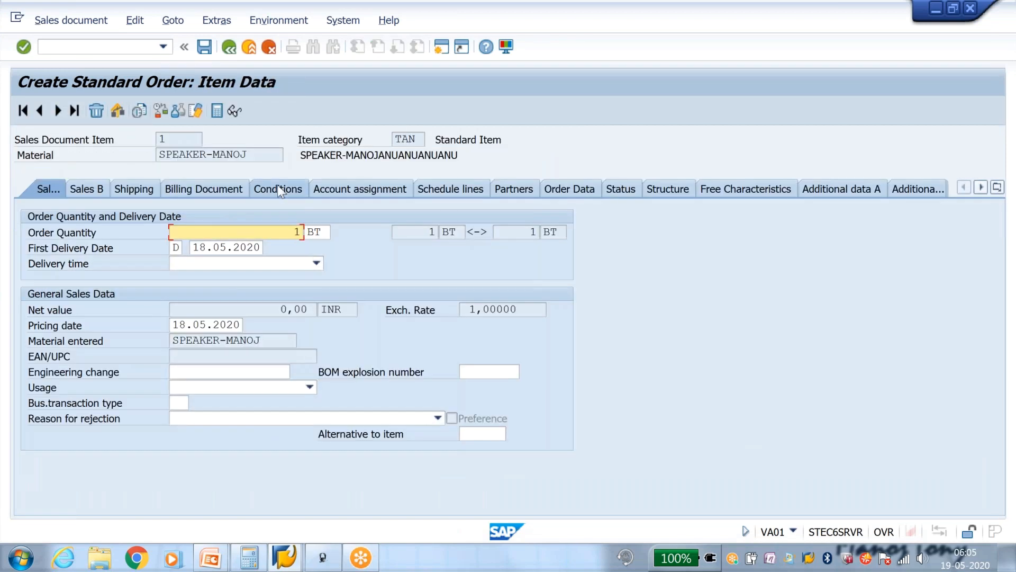
{"action": "left_click", "coordinate": [278, 189]}
{"action": "left_click_drag", "start_coordinate": [506, 338], "coordinate": [579, 351]}
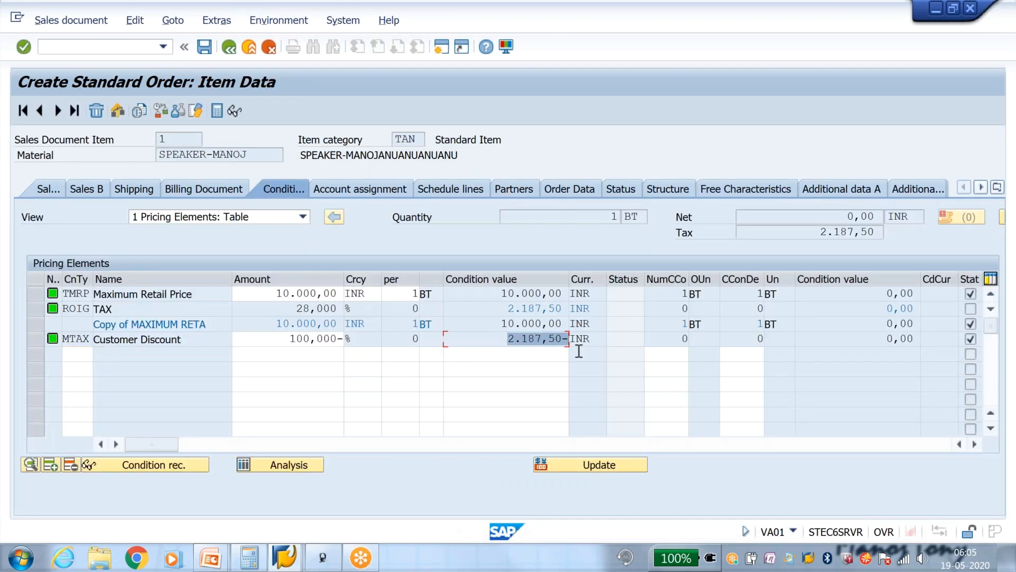
{"action": "left_click_drag", "start_coordinate": [501, 311], "coordinate": [573, 316]}
{"action": "mouse_move", "coordinate": [509, 338]}
{"action": "left_mouse_down"}
{"action": "mouse_move", "coordinate": [597, 337]}
{"action": "mouse_move", "coordinate": [513, 328]}
{"action": "left_mouse_up"}
- Switch back to procedure QVAA01, add step 50 without a condition type and return to the control overview
{"action": "key", "text": "alt+Tab"}
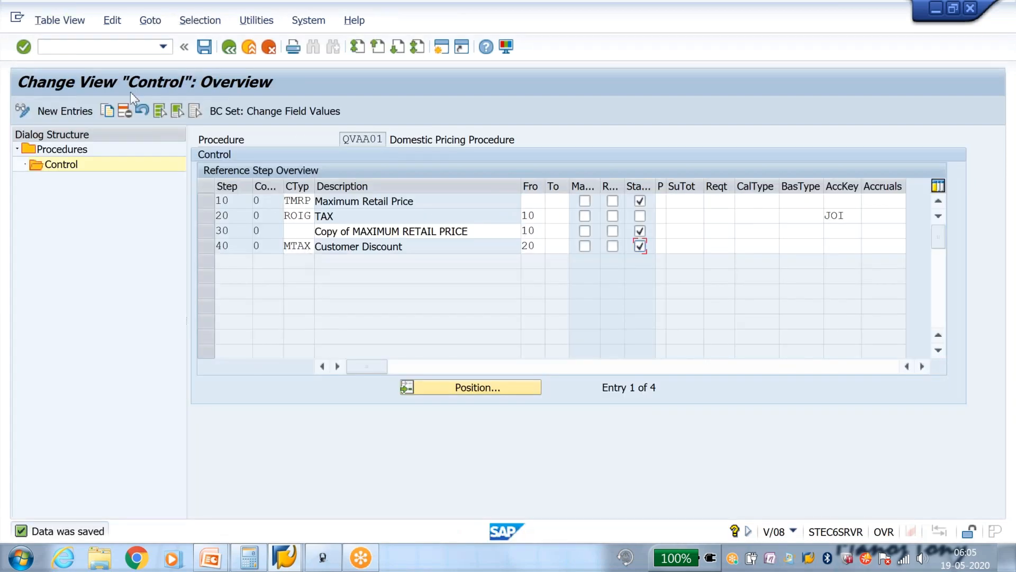
{"action": "left_click", "coordinate": [75, 115]}
{"action": "type", "text": "50"}
{"action": "key", "text": "Tab"}
{"action": "key", "text": "Tab"}
{"action": "left_click", "coordinate": [230, 49]}
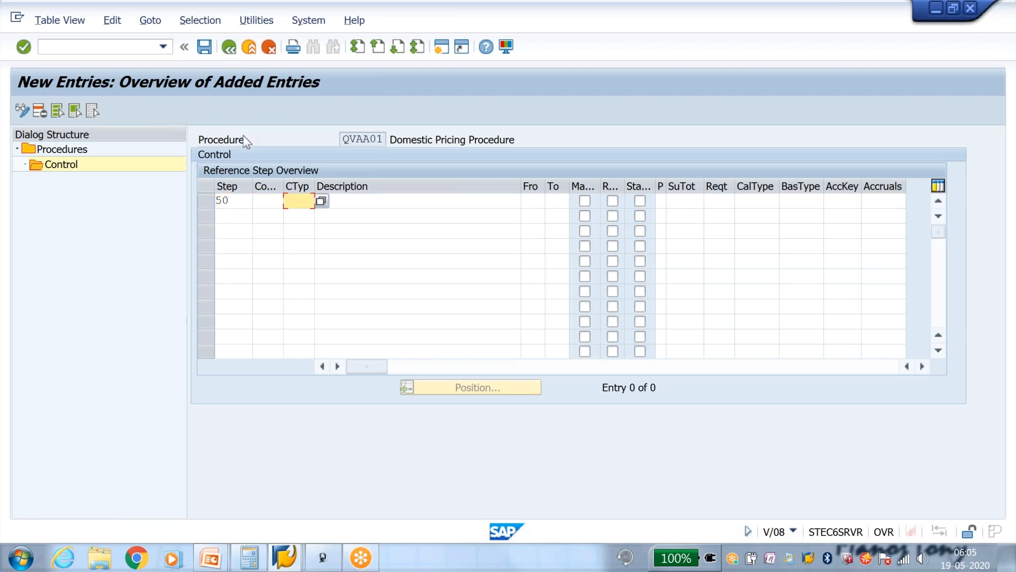
- Give step 50 of procedure QVAA01 the description "SUB-TOTAL"
{"action": "left_click", "coordinate": [381, 261]}
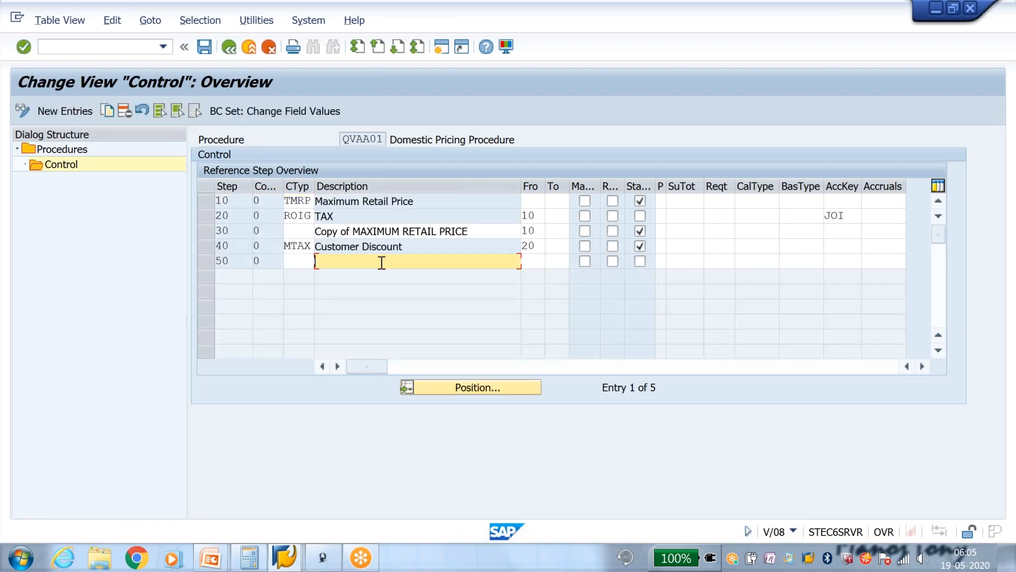
{"action": "type", "text": "SUB-TOT"}
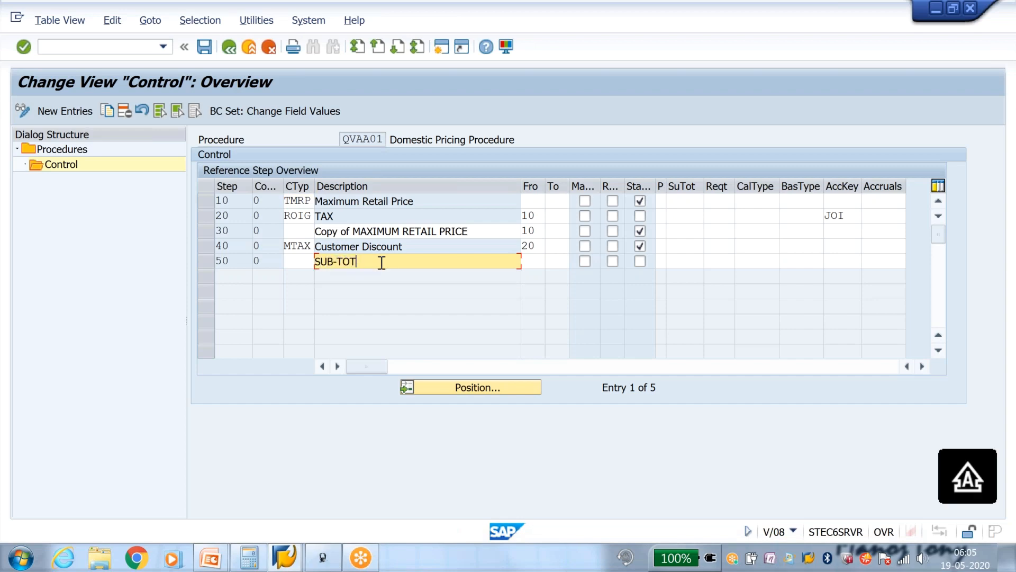
{"action": "type", "text": "AL"}
{"action": "key", "text": "Tab"}
{"action": "key", "text": "Tab"}
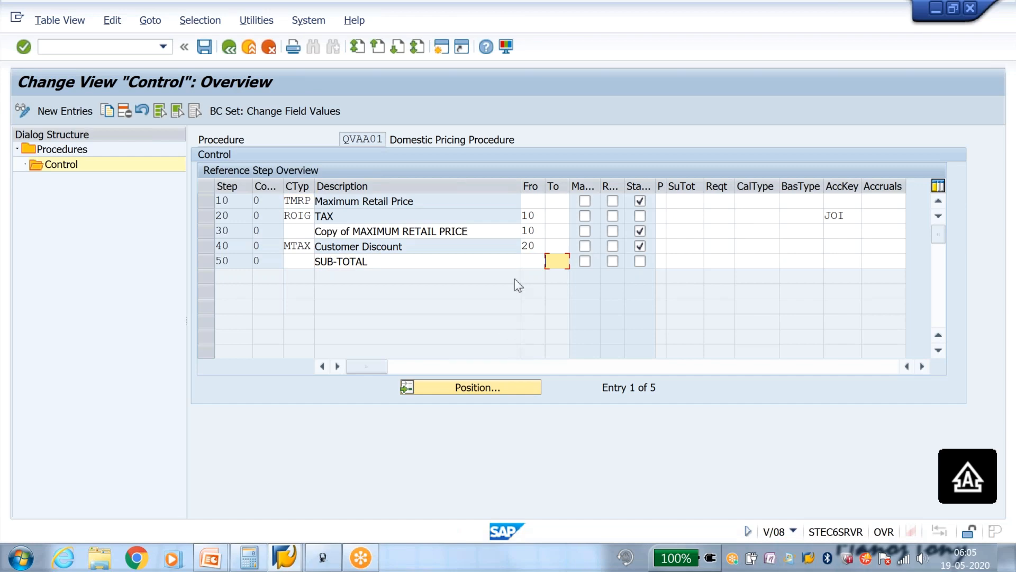
- Set step 50's From reference to 30 and To reference to 50, mark it as statistical and save the procedure
{"action": "left_click", "coordinate": [532, 263]}
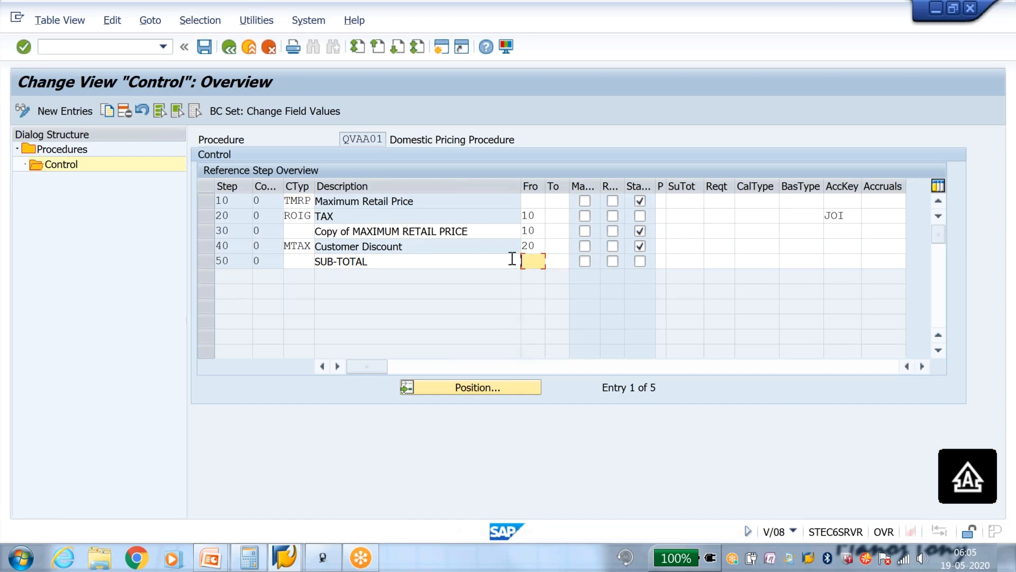
{"action": "type", "text": "30"}
{"action": "key", "text": "Tab"}
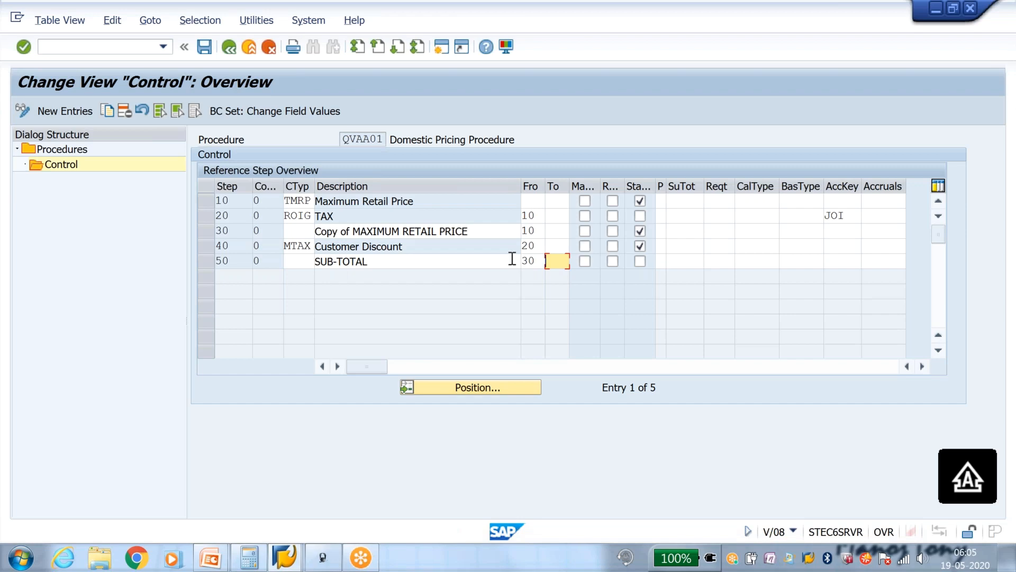
{"action": "type", "text": "50"}
{"action": "key", "text": "Return"}
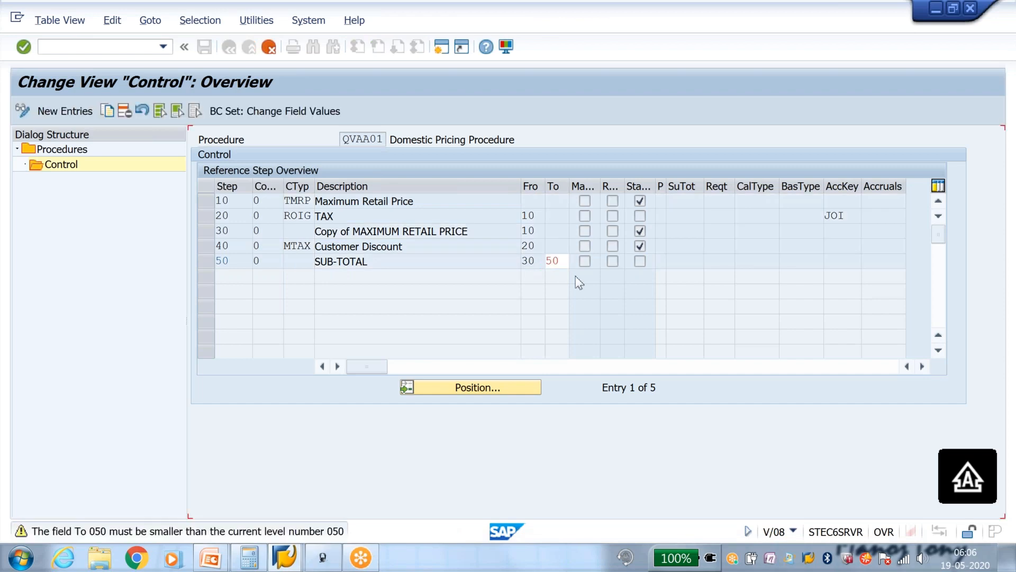
{"action": "left_click", "coordinate": [640, 261]}
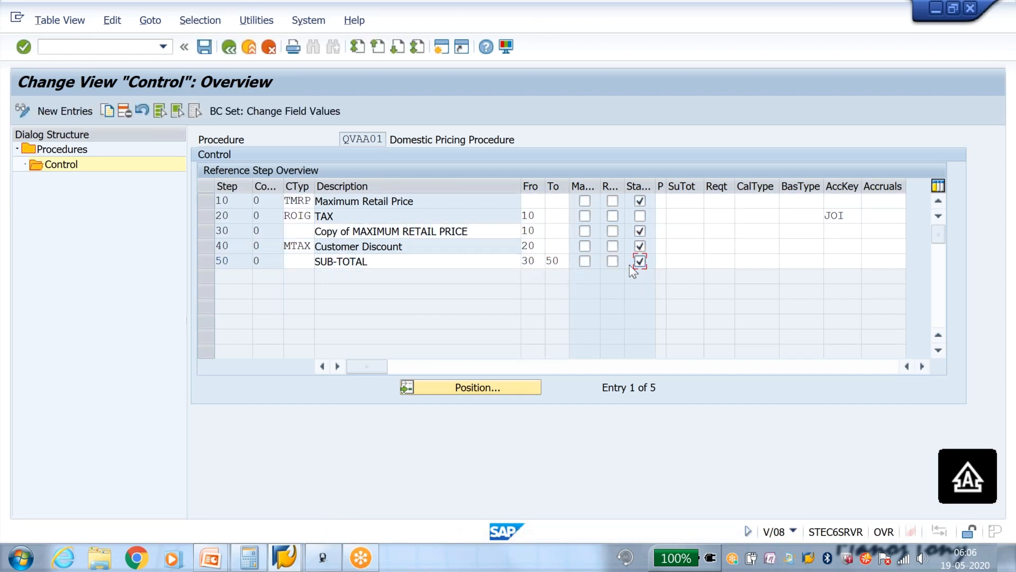
{"action": "left_click", "coordinate": [207, 49]}
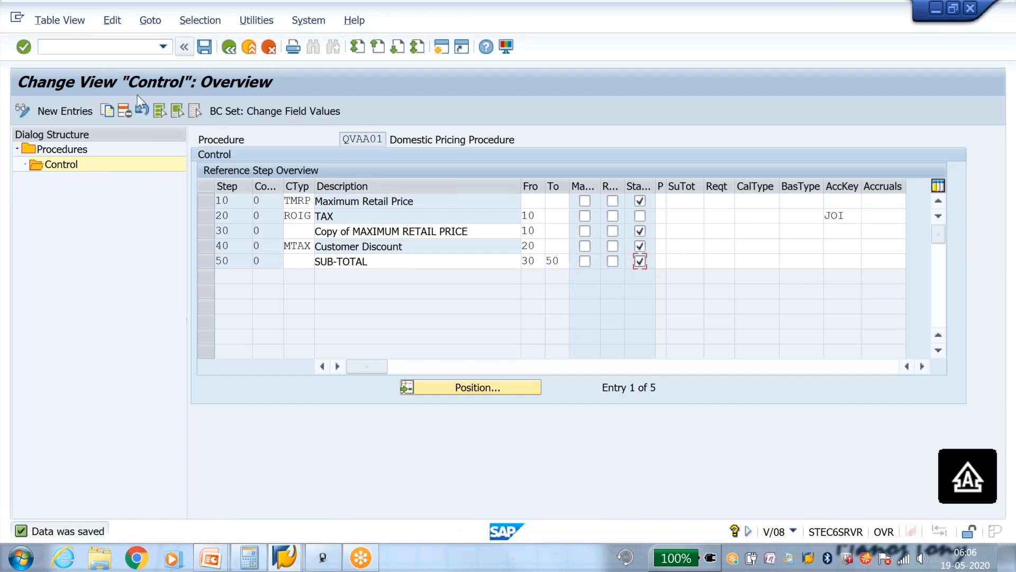
- Switch to the sales order session, open the condition types with transaction V/06 and locate MTAX
{"action": "key", "text": "alt+Tab"}
{"action": "left_click", "coordinate": [112, 45]}
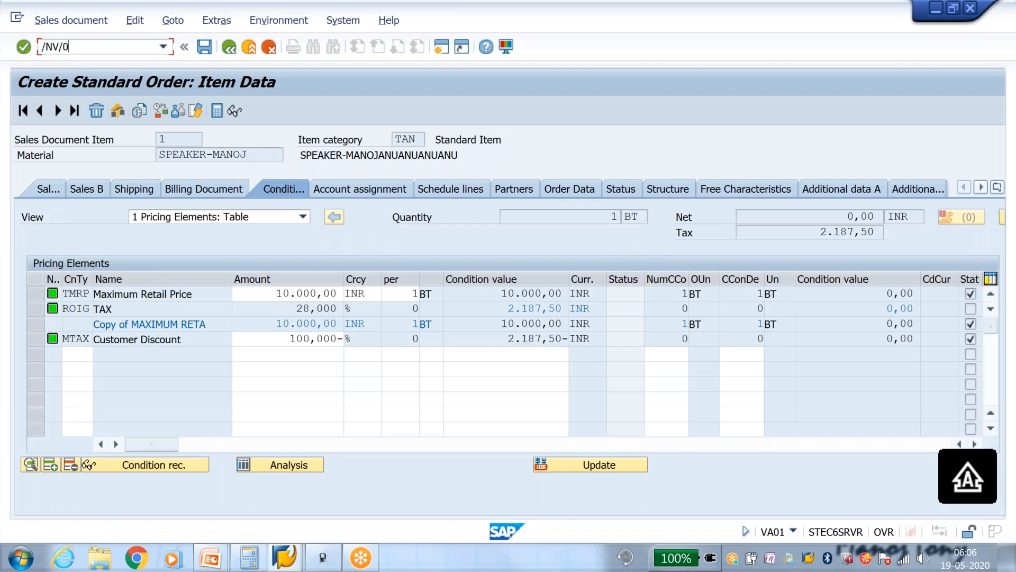
{"action": "key", "text": "Return"}
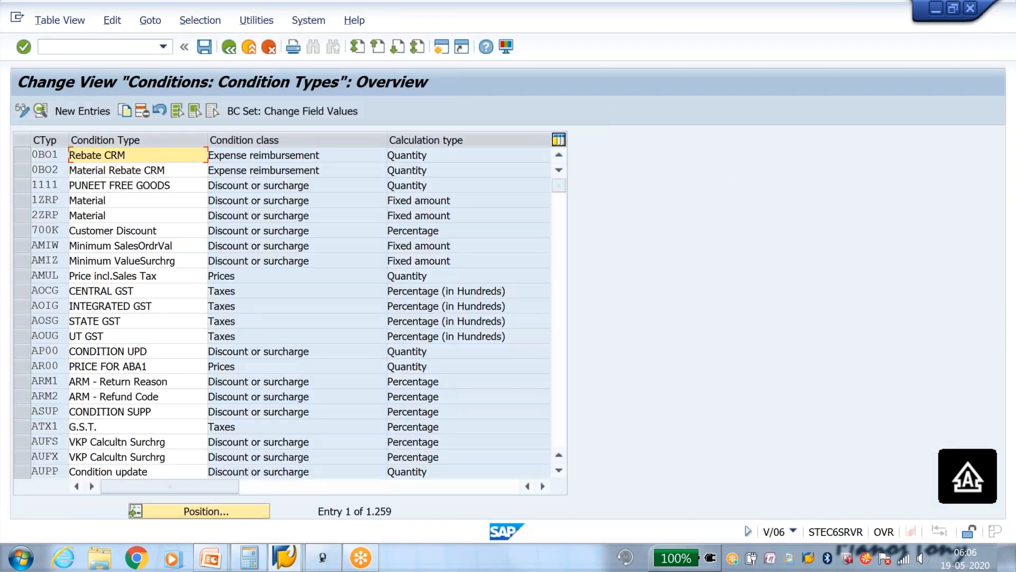
{"action": "left_click", "coordinate": [214, 512]}
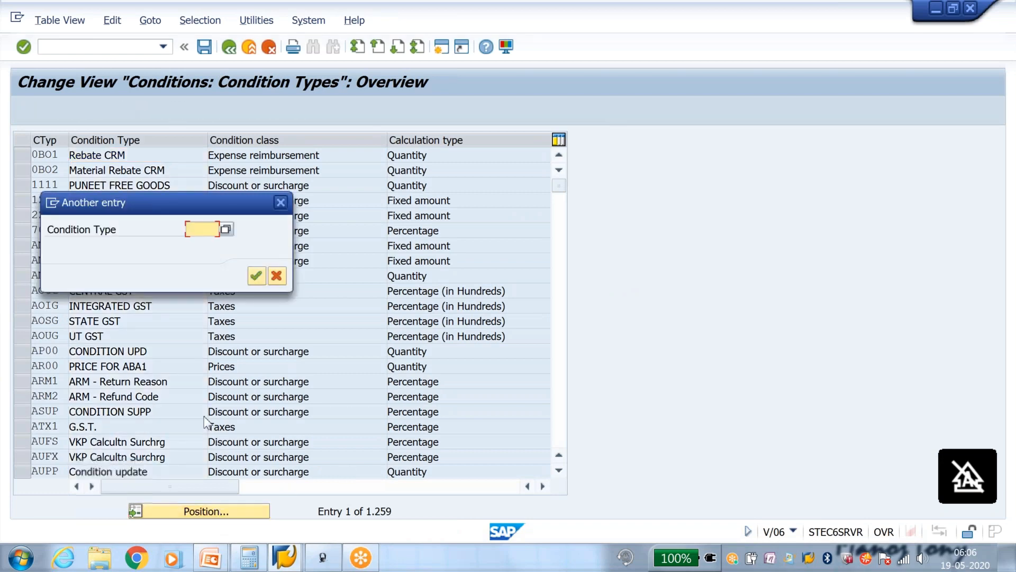
{"action": "type", "text": "mta"}
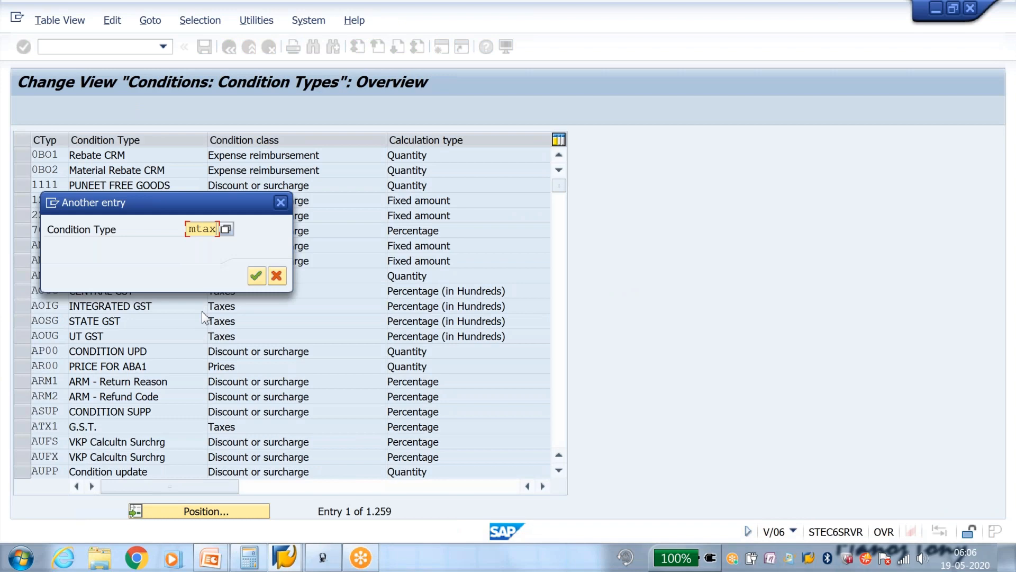
{"action": "type", "text": "x"}
{"action": "key", "text": "Return"}
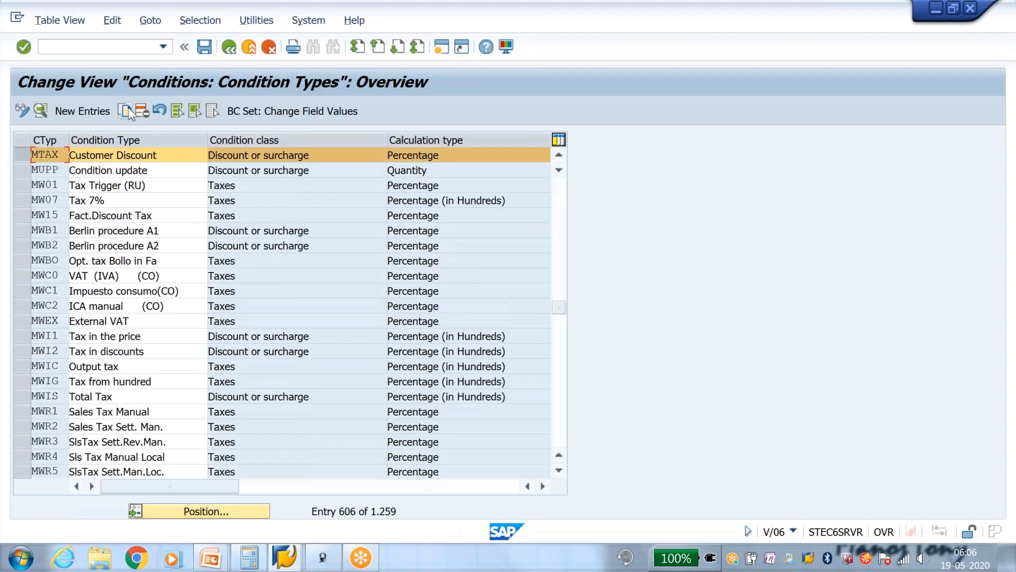
- Copy condition type MTAX and set the copy's plus/minus sign to A (Positive)
{"action": "left_click", "coordinate": [128, 108]}
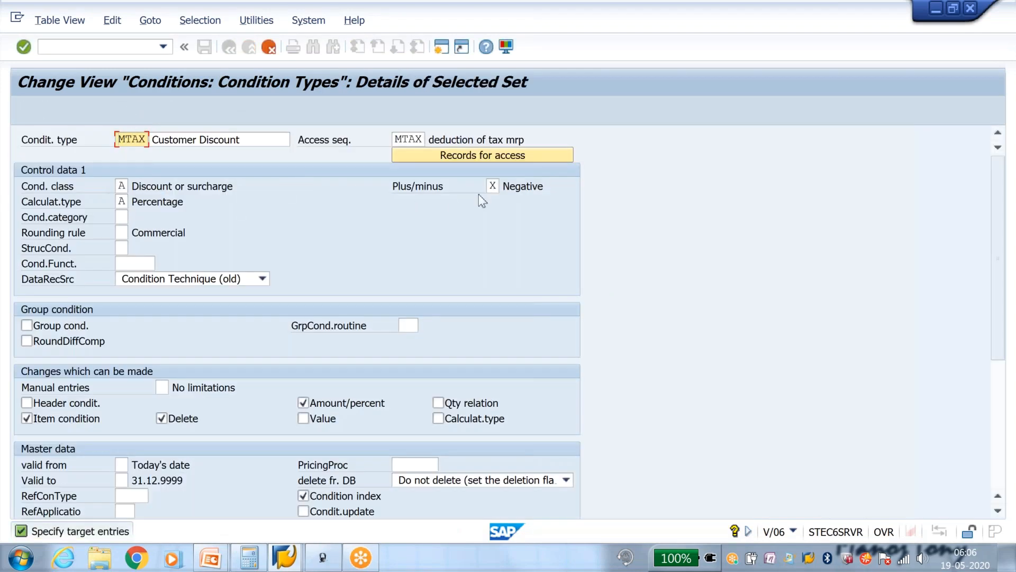
{"action": "left_click", "coordinate": [493, 185]}
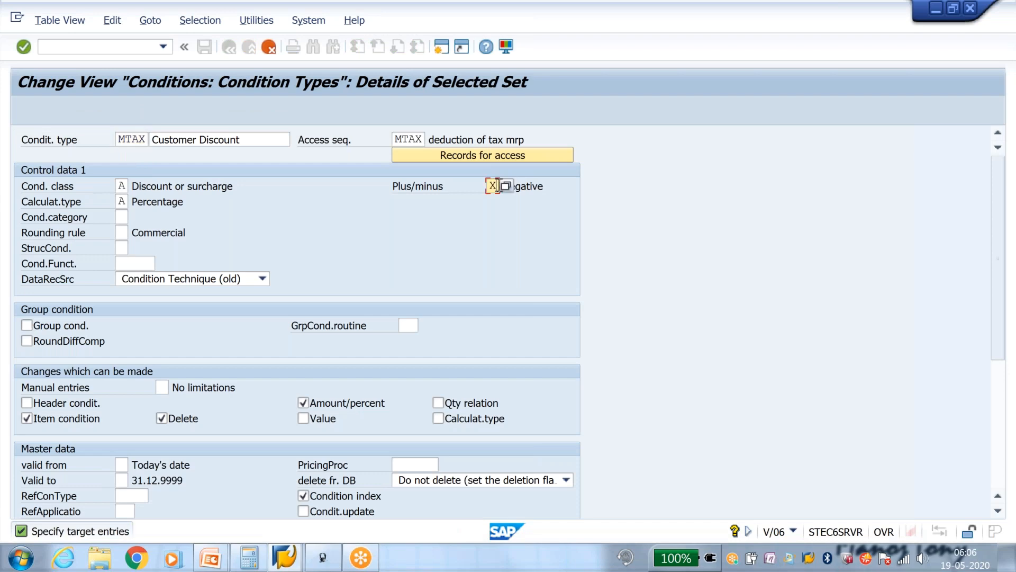
{"action": "left_click", "coordinate": [501, 182]}
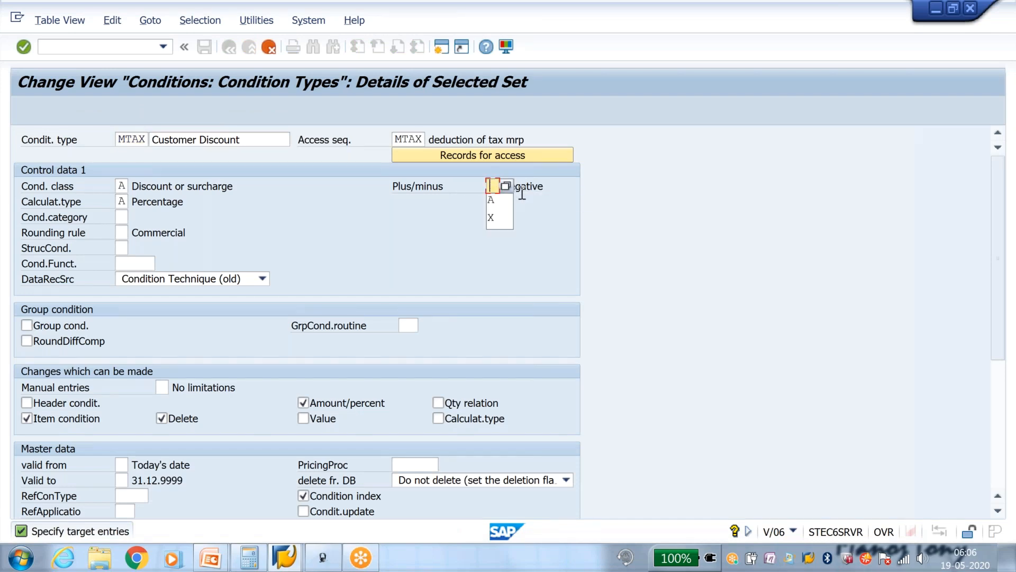
{"action": "left_click", "coordinate": [506, 185]}
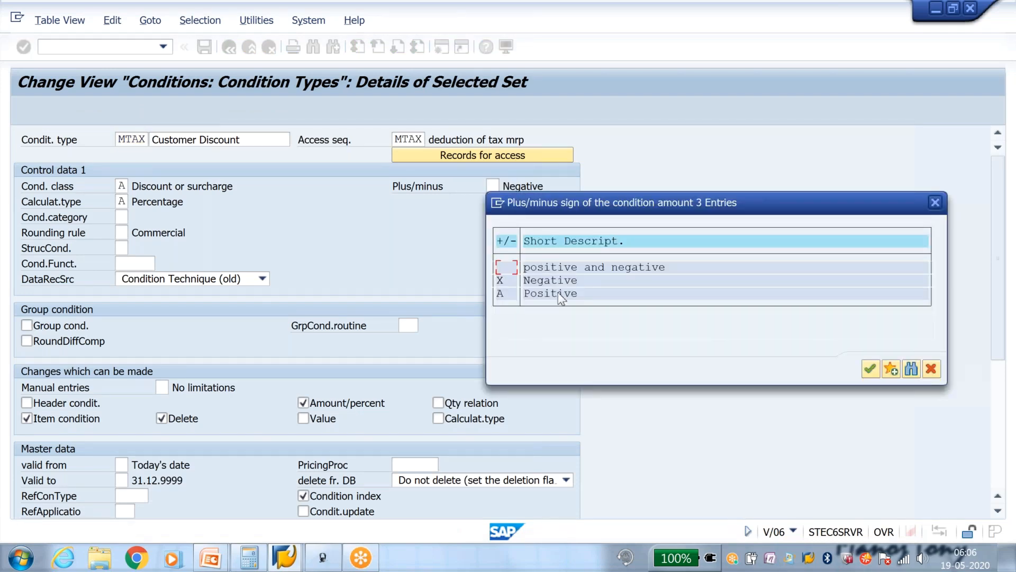
{"action": "left_click", "coordinate": [561, 293]}
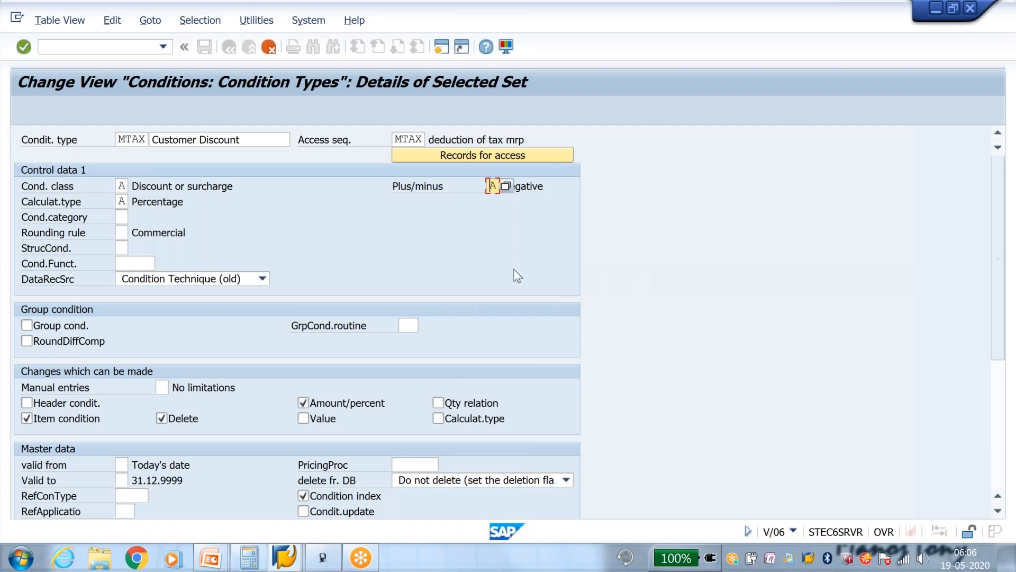
{"action": "key", "text": "Return"}
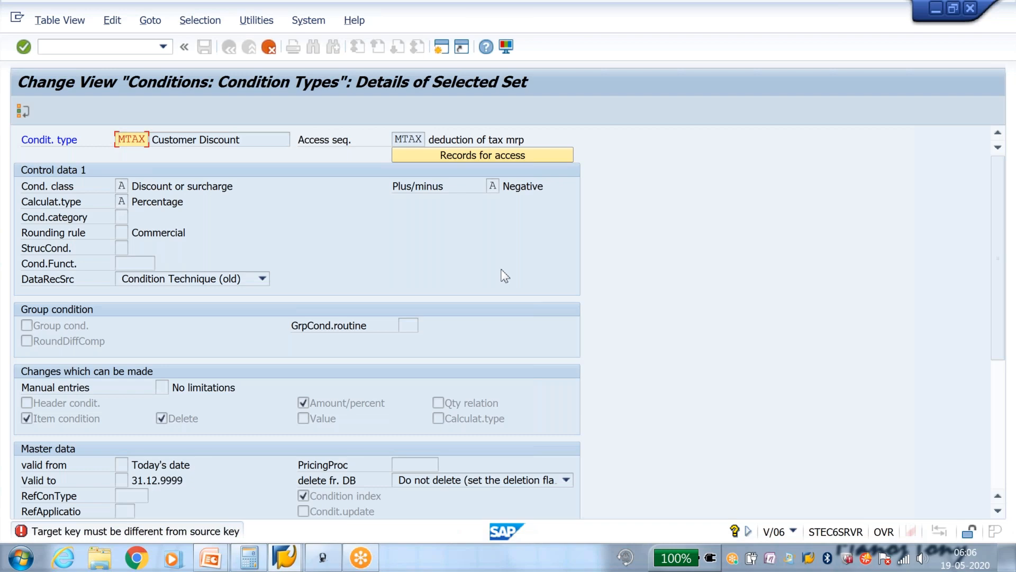
- Name the copied condition type MR00 and save it
{"action": "type", "text": "mr00"}
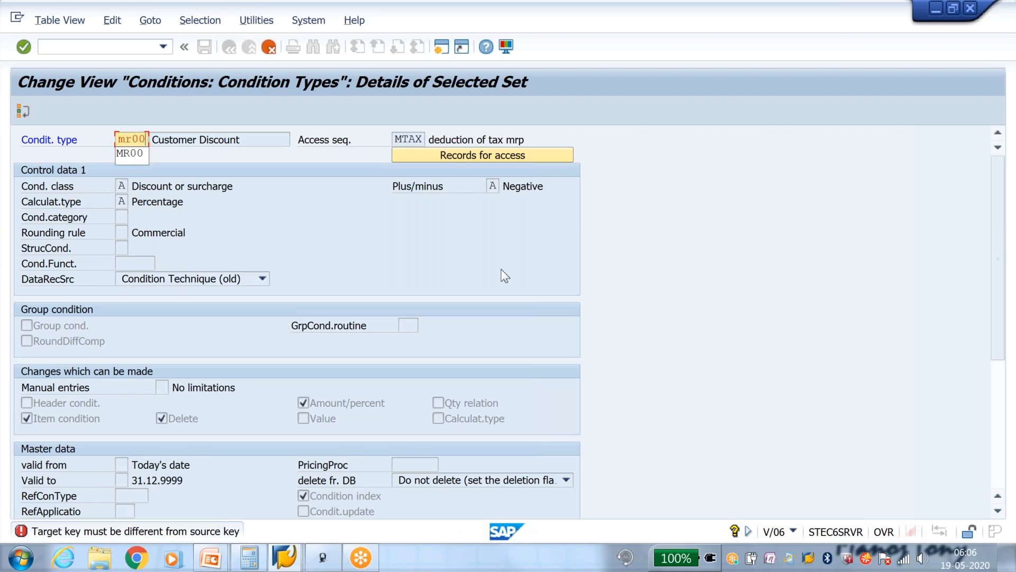
{"action": "key", "text": "Return"}
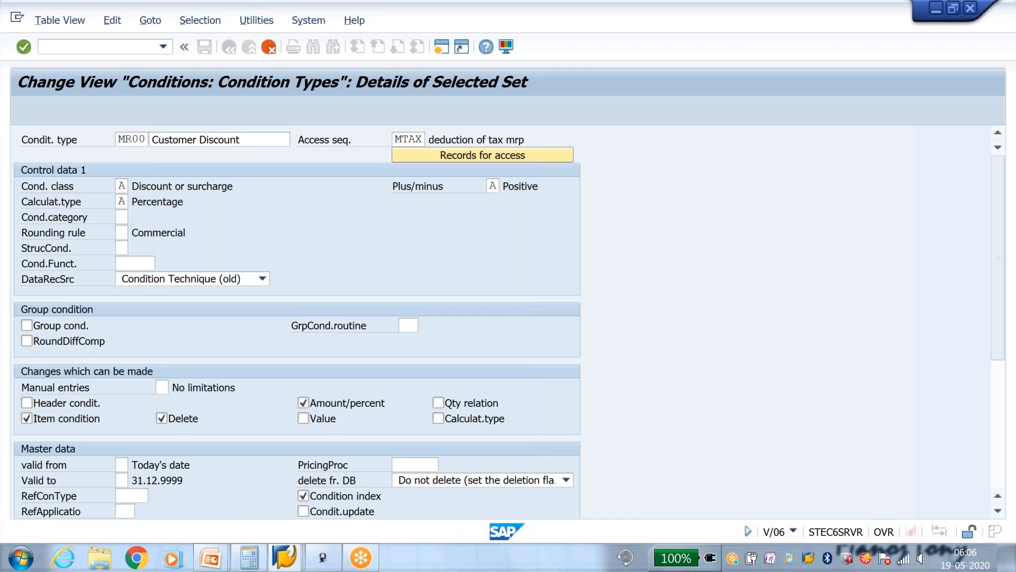
{"action": "key", "text": "Return"}
{"action": "left_click", "coordinate": [205, 48]}
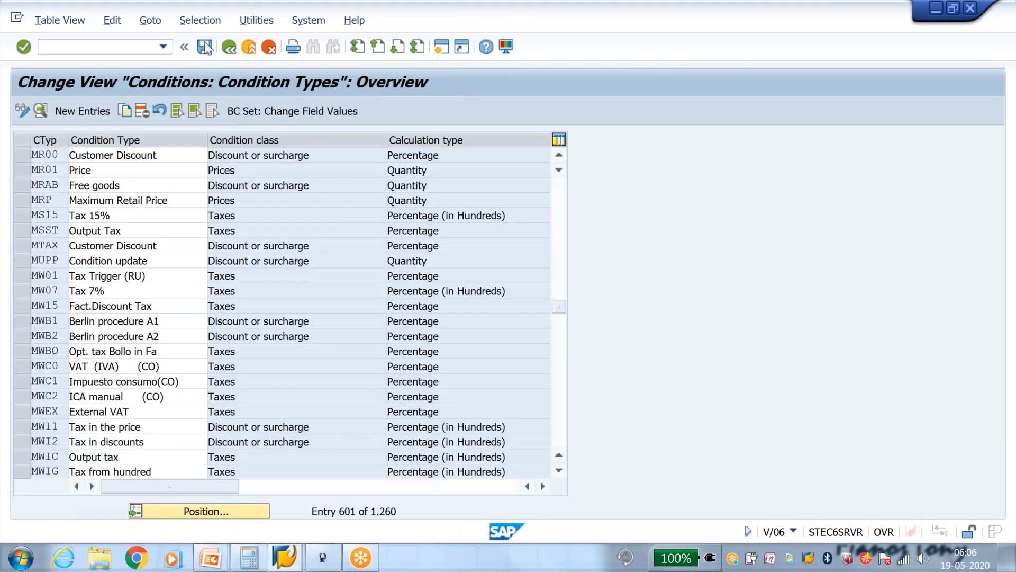
- Switch to the QVAA01 control overview session and add step 60 with condition type MR00
{"action": "left_click", "coordinate": [296, 276]}
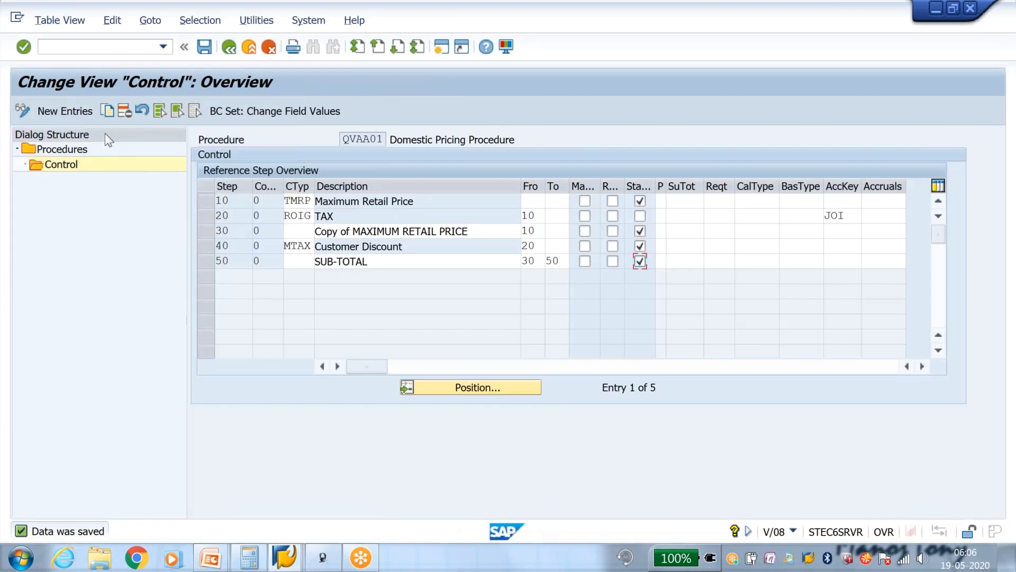
{"action": "left_click", "coordinate": [81, 112]}
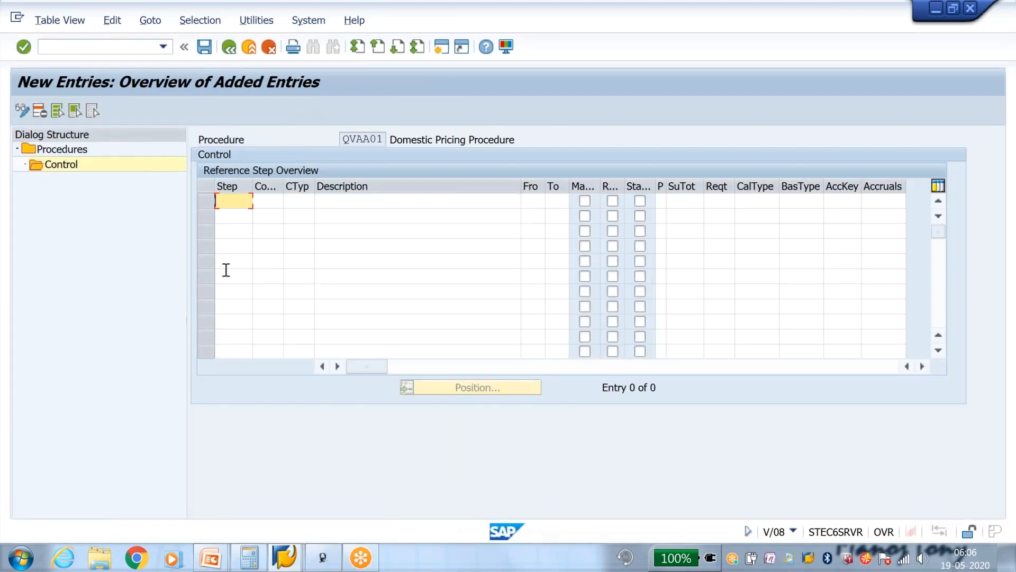
{"action": "type", "text": "60"}
{"action": "key", "text": "Tab"}
{"action": "key", "text": "Tab"}
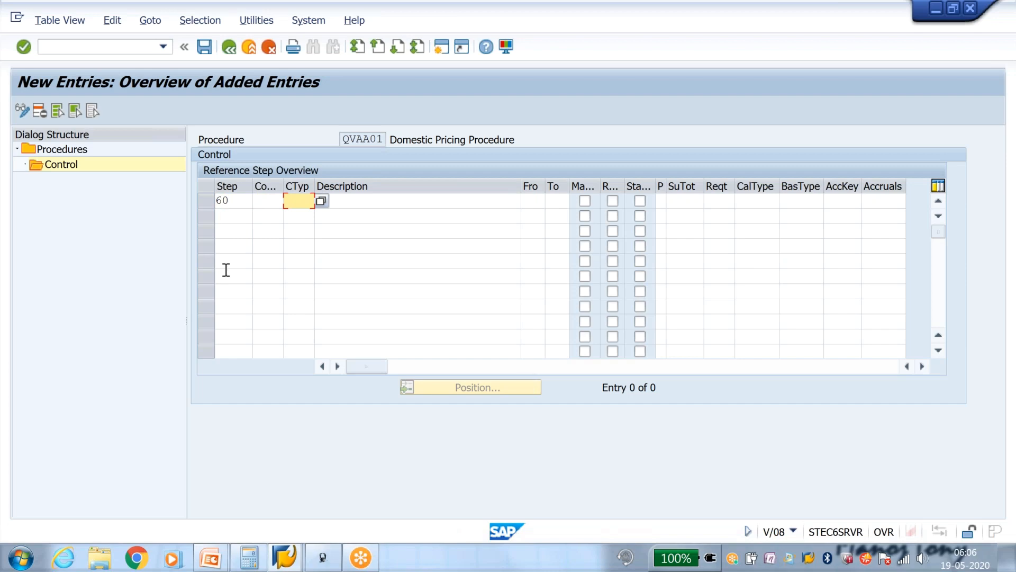
{"action": "type", "text": "mr00"}
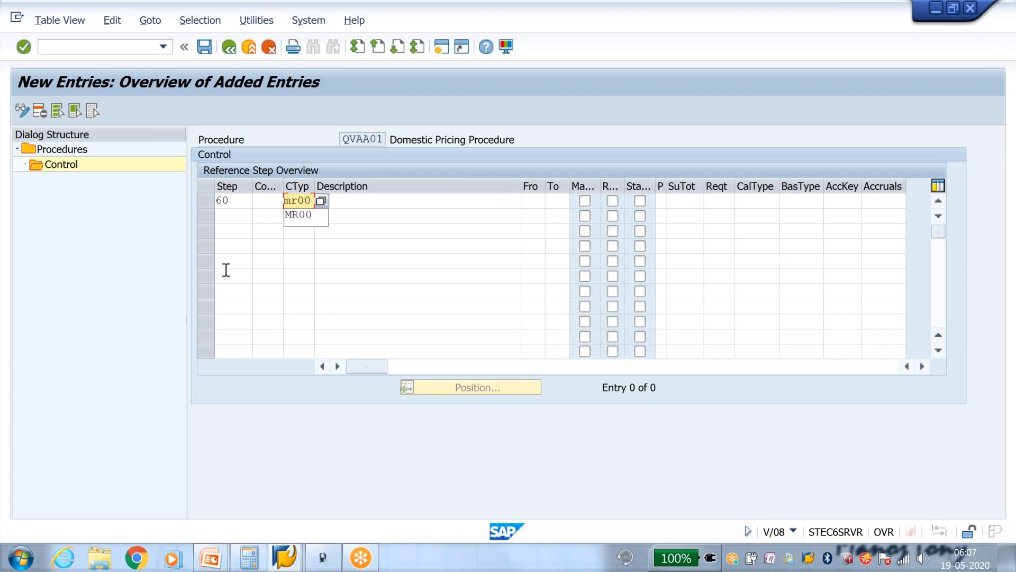
{"action": "key", "text": "Return"}
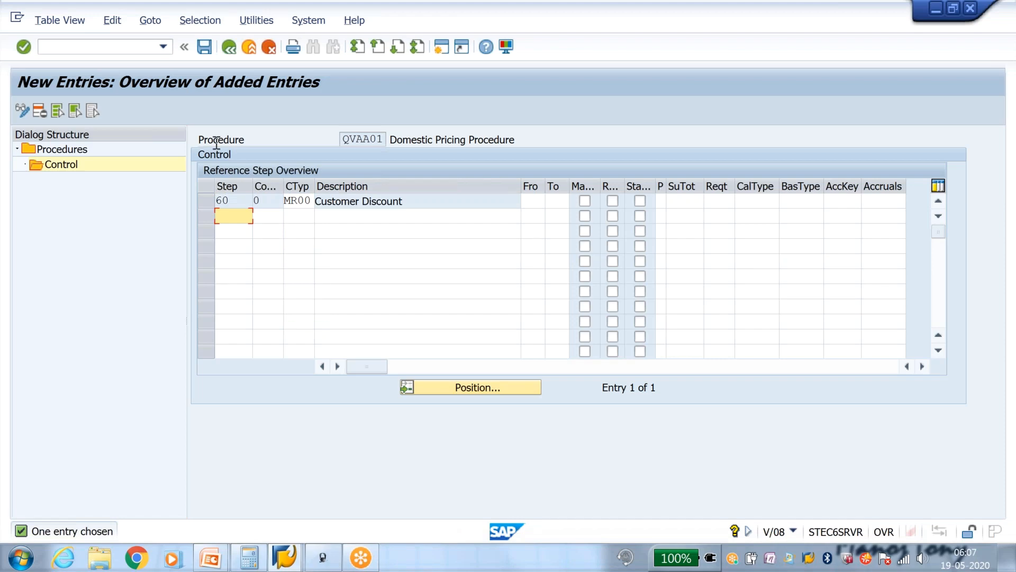
- Set both the From and To references of step 60 to 50
{"action": "left_click", "coordinate": [535, 213]}
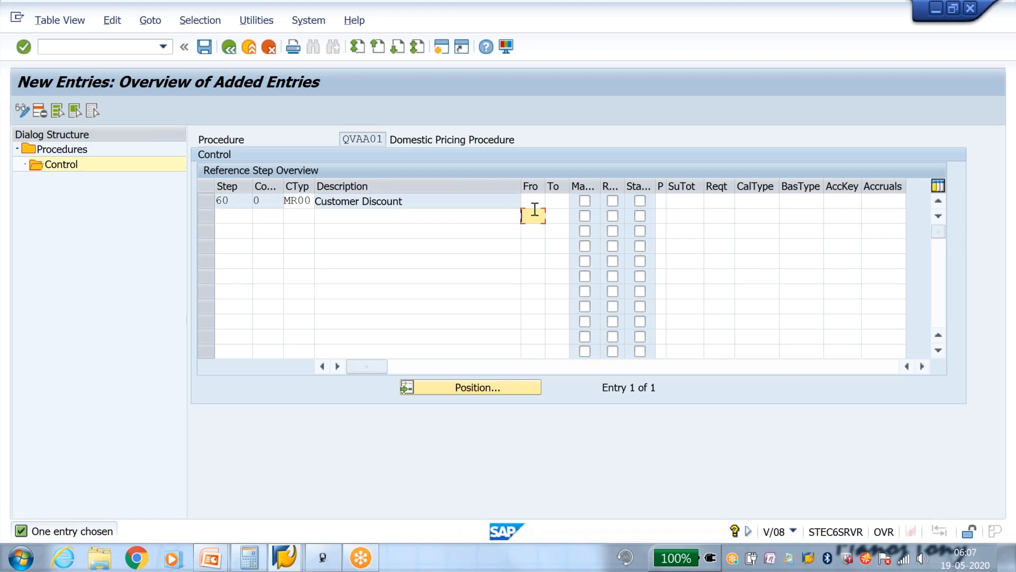
{"action": "left_click", "coordinate": [527, 200]}
{"action": "type", "text": "50"}
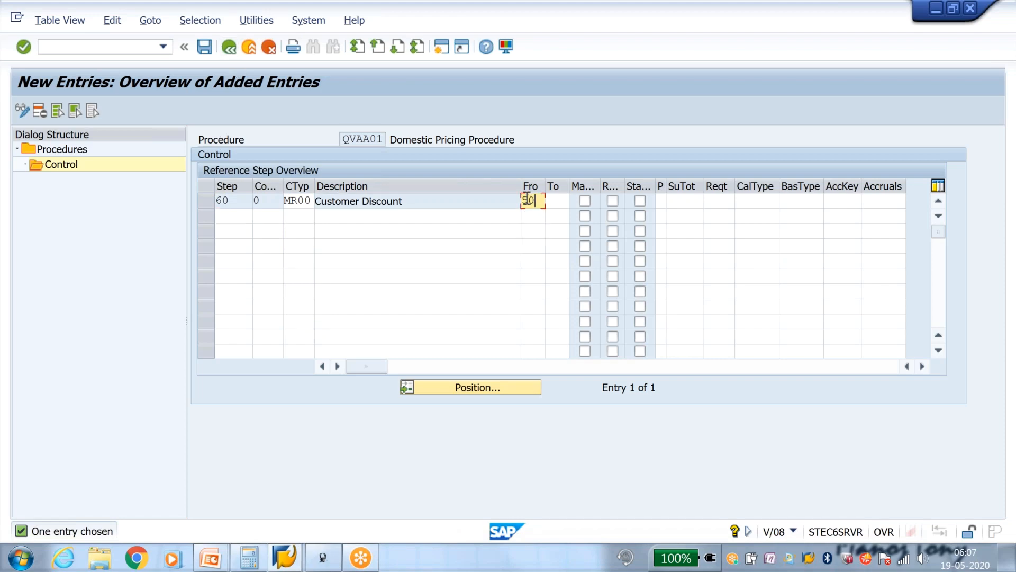
{"action": "key", "text": "Tab"}
{"action": "type", "text": "50"}
- Assign account key ERL to step 60 and save the pricing procedure
{"action": "key", "text": "Tab"}
{"action": "key", "text": "Tab"}
{"action": "key", "text": "Tab"}
{"action": "key", "text": "Tab"}
{"action": "key", "text": "Tab"}
{"action": "key", "text": "Tab"}
{"action": "key", "text": "Tab"}
{"action": "key", "text": "Tab"}
{"action": "key", "text": "Tab"}
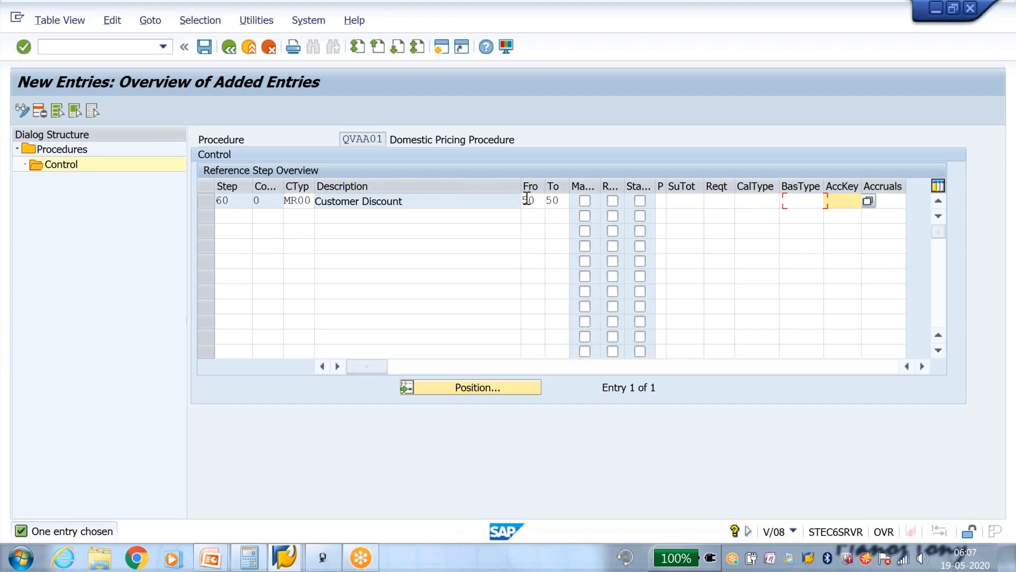
{"action": "type", "text": "erl"}
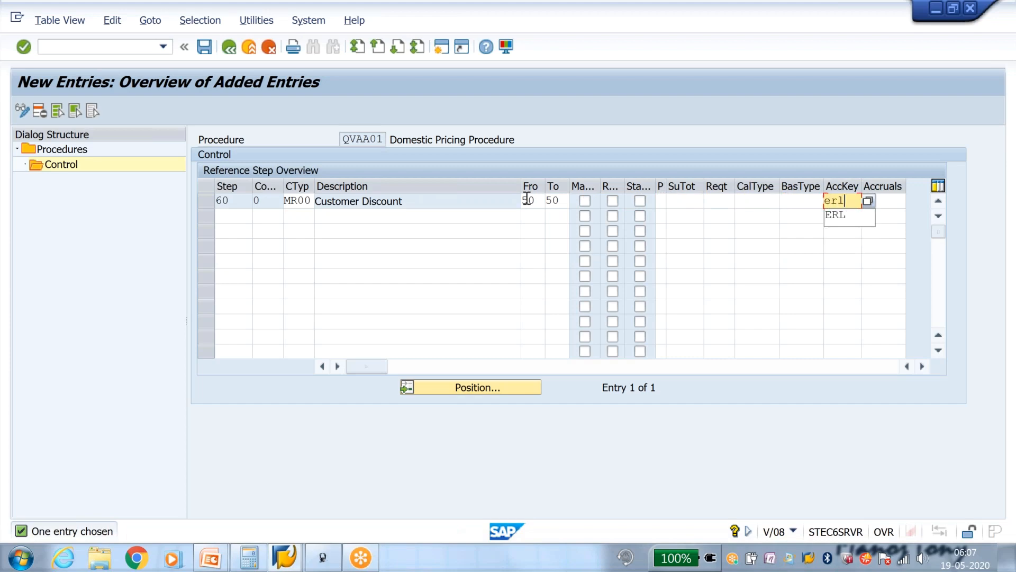
{"action": "key", "text": "Return"}
{"action": "left_click", "coordinate": [204, 47]}
- Start transaction VA01 and proceed to a new standard order
{"action": "left_click", "coordinate": [126, 45]}
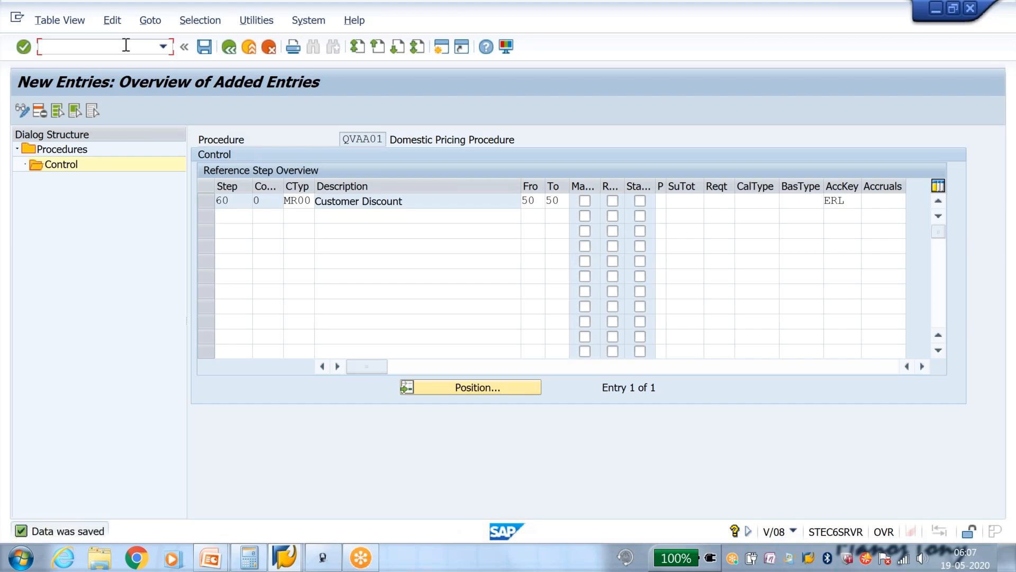
{"action": "type", "text": "/nva01"}
{"action": "key", "text": "Return"}
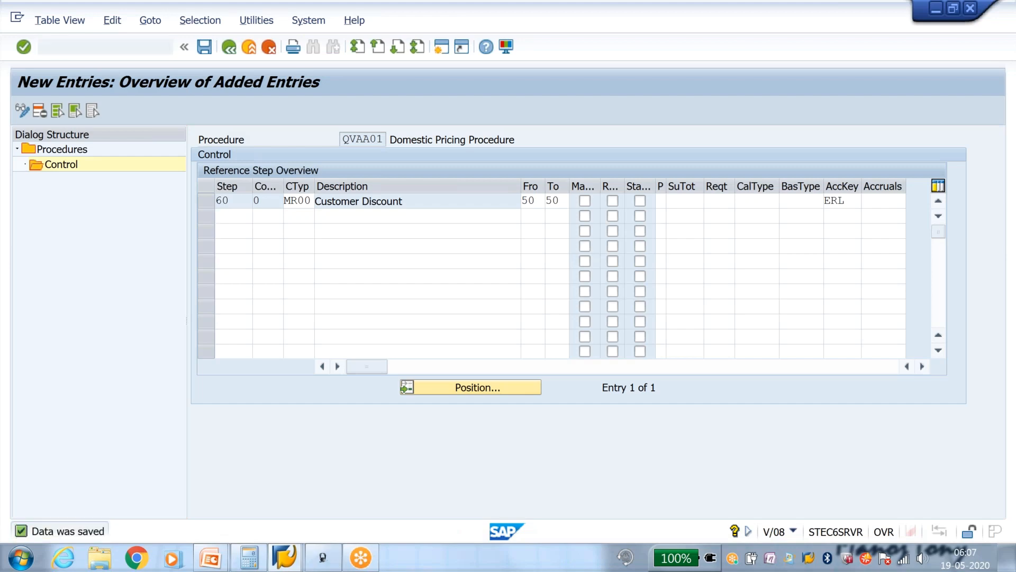
{"action": "key", "text": "Return"}
- Fill the order with the customer number as sold-to party and the speaker material with quantity 1
{"action": "key", "text": "Down"}
{"action": "key", "text": "Down"}
{"action": "key", "text": "Return"}
{"action": "key", "text": "Return"}
{"action": "key", "text": "Down"}
{"action": "key", "text": "Down"}
{"action": "key", "text": "Return"}
{"action": "key", "text": "Tab"}
{"action": "type", "text": "1"}
{"action": "key", "text": "Return"}
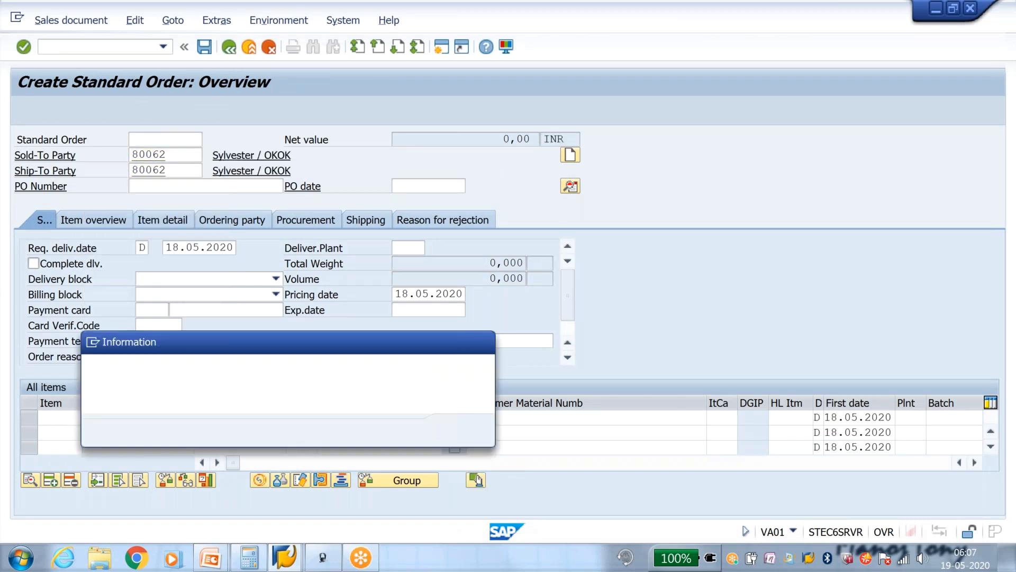
{"action": "key", "text": "Return"}
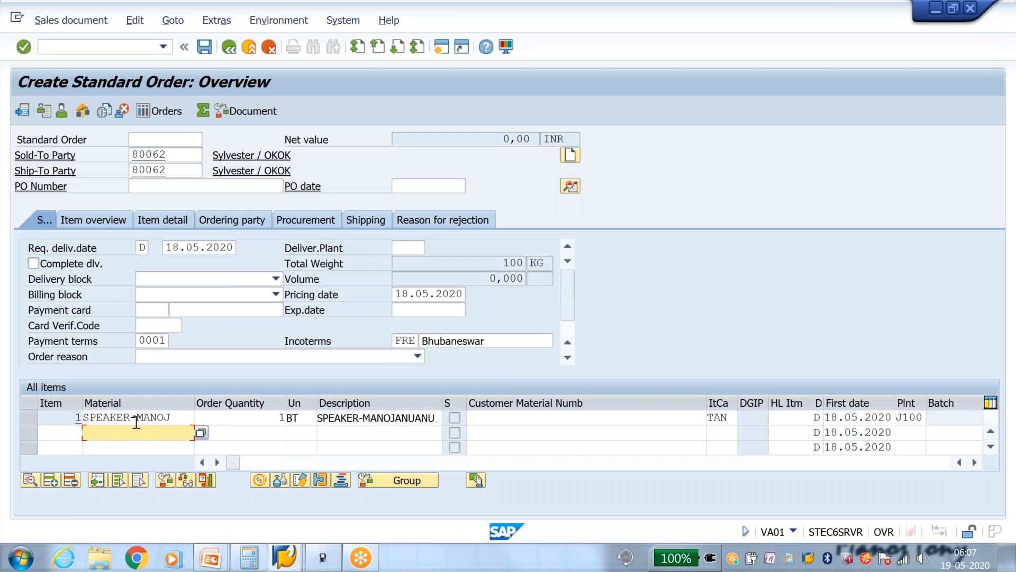
- Open the speaker item's conditions and check the SUB-TOTAL value and the statistical flags in its pricing elements
{"action": "double_click", "coordinate": [164, 417]}
{"action": "left_click", "coordinate": [275, 188]}
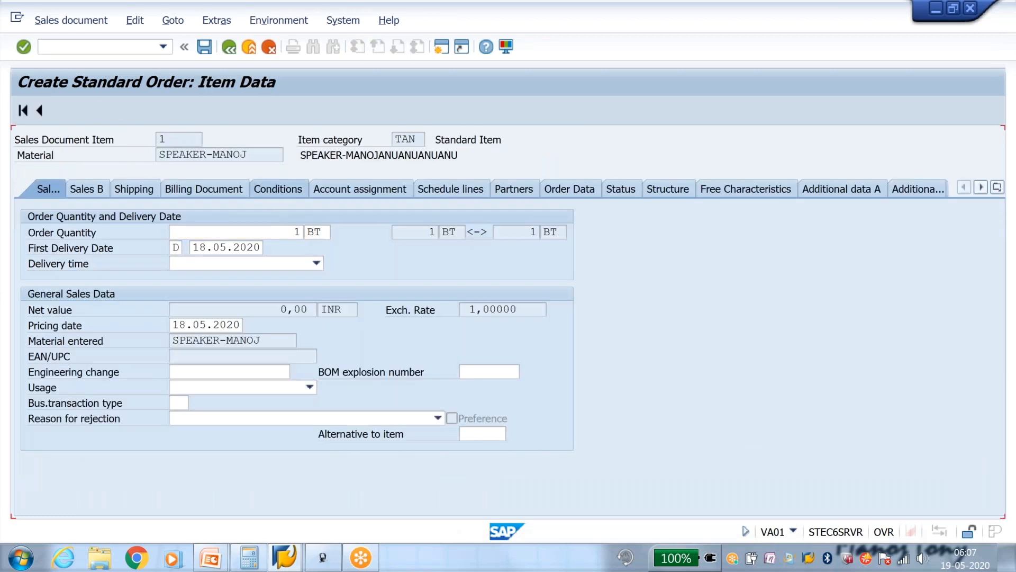
{"action": "left_click_drag", "start_coordinate": [496, 355], "coordinate": [578, 369]}
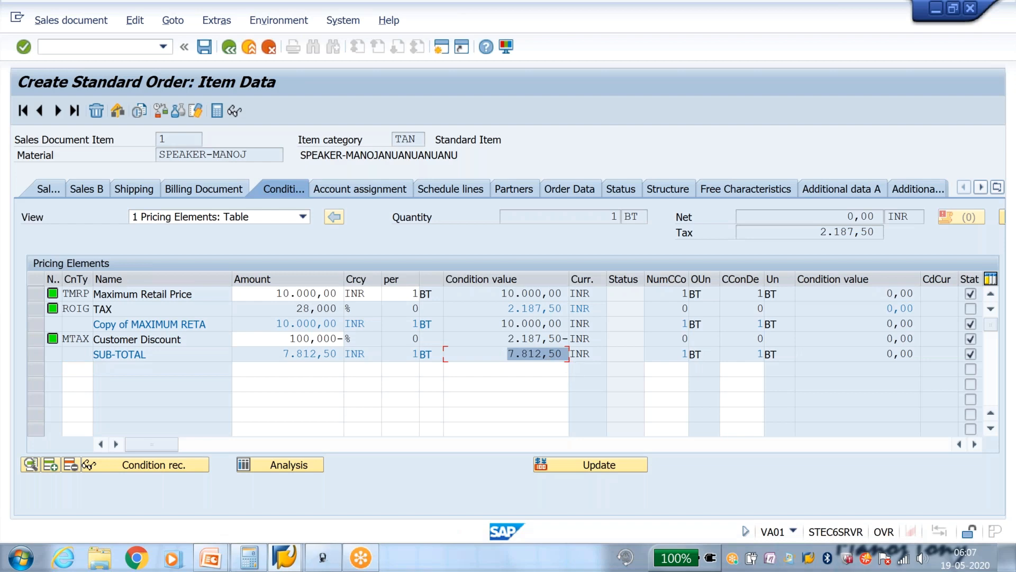
{"action": "left_click", "coordinate": [970, 338]}
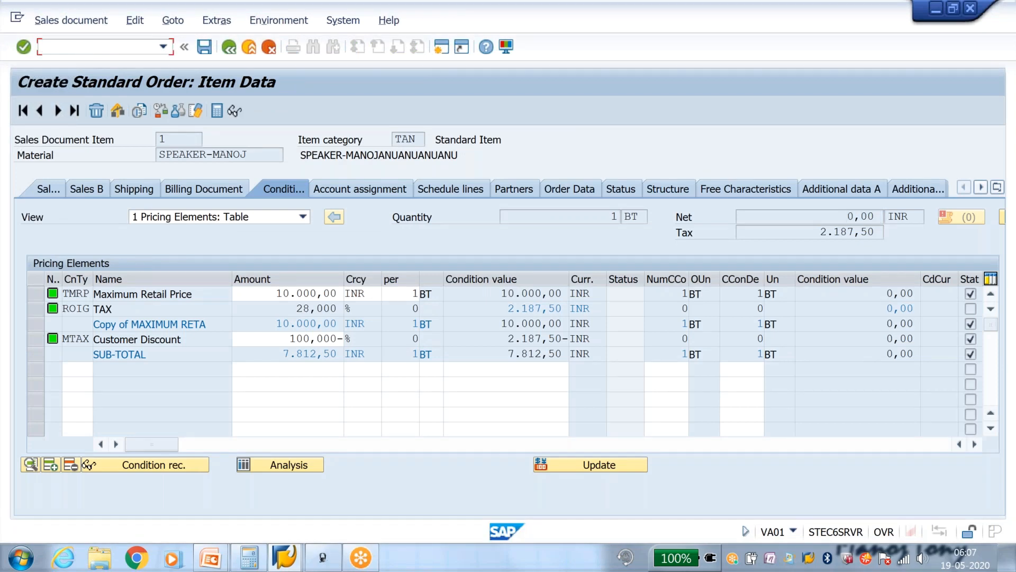
- Open transaction V/08, locate procedure QVAA01, review the settings of its control steps and save
{"action": "type", "text": "/nv/08"}
{"action": "key", "text": "Return"}
{"action": "left_click", "coordinate": [390, 511]}
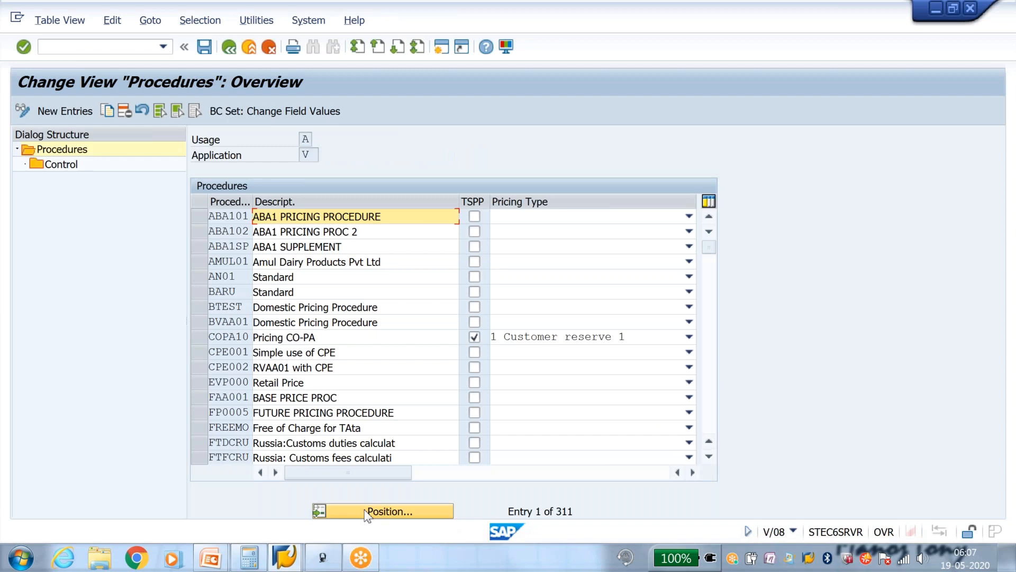
{"action": "left_click", "coordinate": [209, 229]}
{"action": "left_click", "coordinate": [210, 267]}
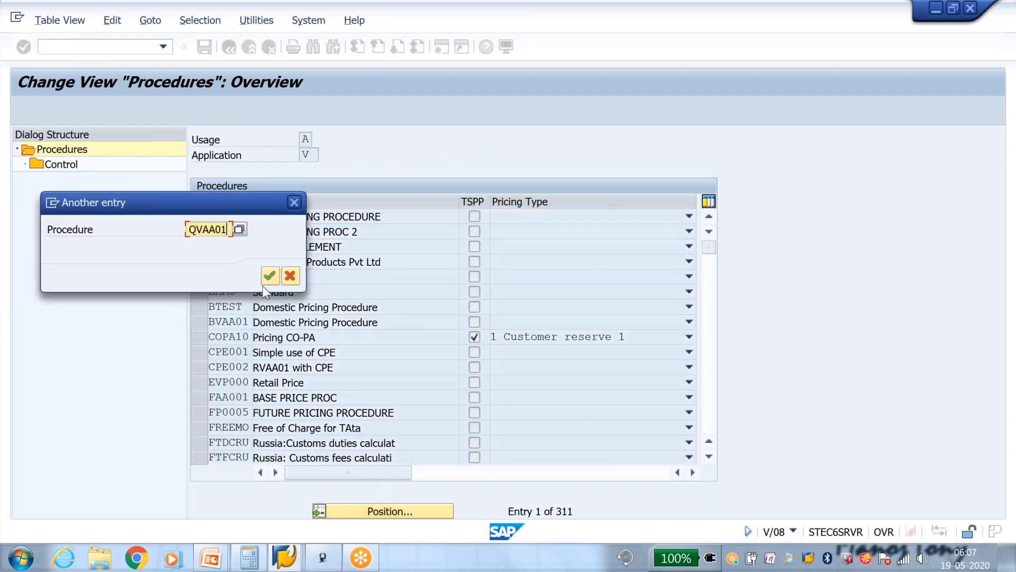
{"action": "left_click", "coordinate": [269, 275]}
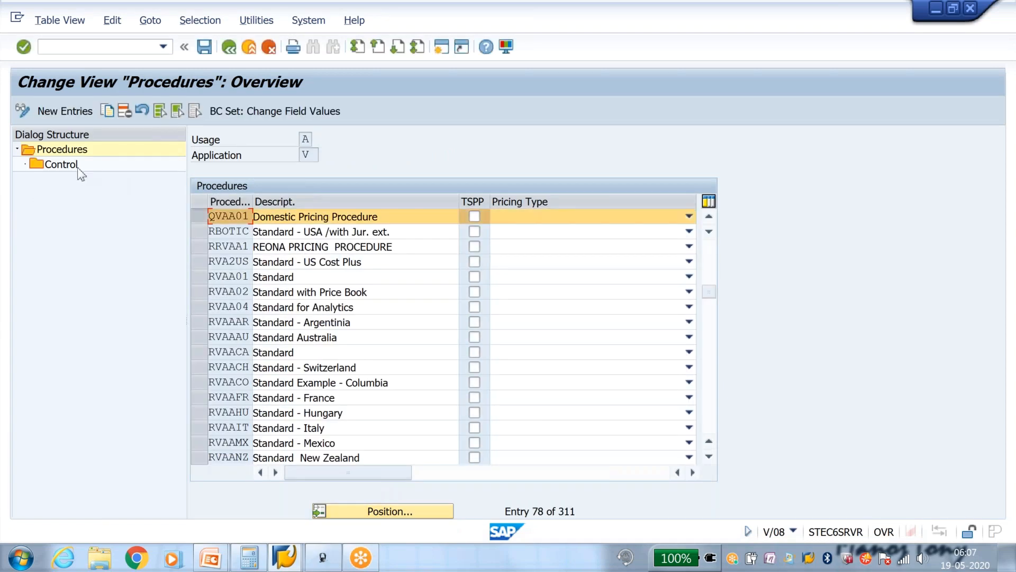
{"action": "double_click", "coordinate": [53, 166]}
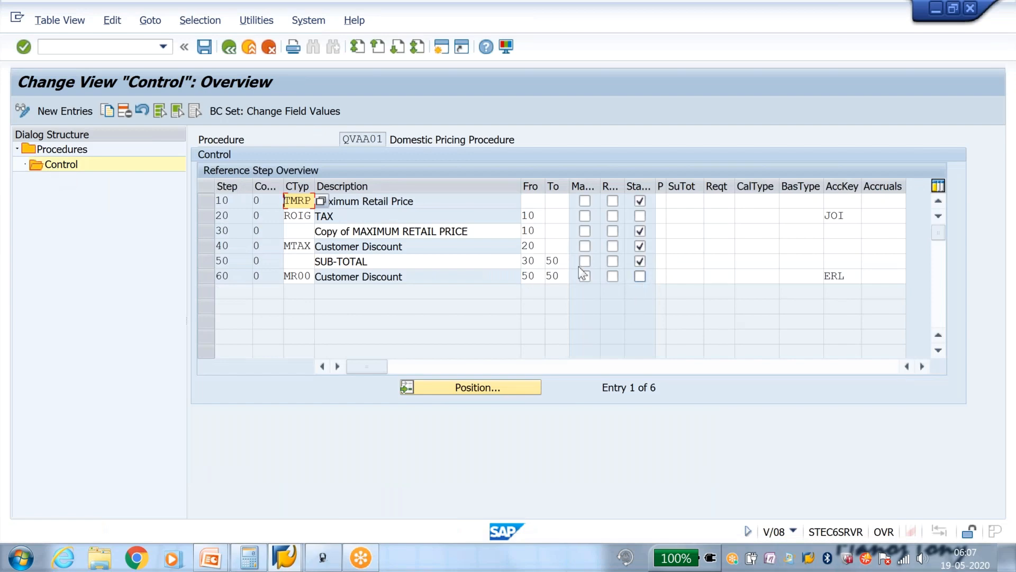
{"action": "left_click", "coordinate": [204, 47]}
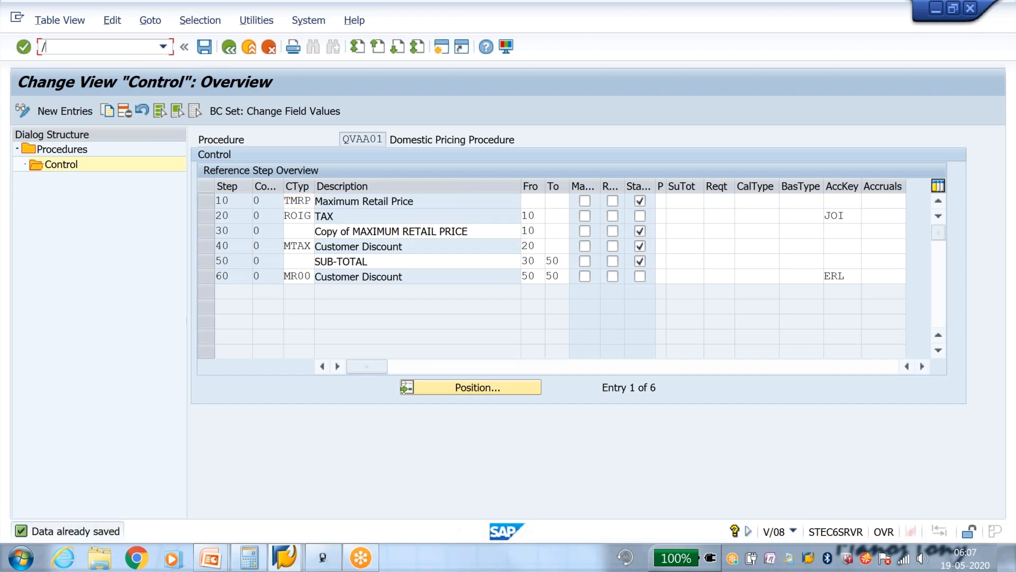
- Create an MR00 condition record with transaction VK11 for sales organization J100 at 100 % and save it
{"action": "left_click", "coordinate": [68, 46]}
{"action": "type", "text": "/nvk11"}
{"action": "key", "text": "Return"}
{"action": "type", "text": "mr00"}
{"action": "key", "text": "Return"}
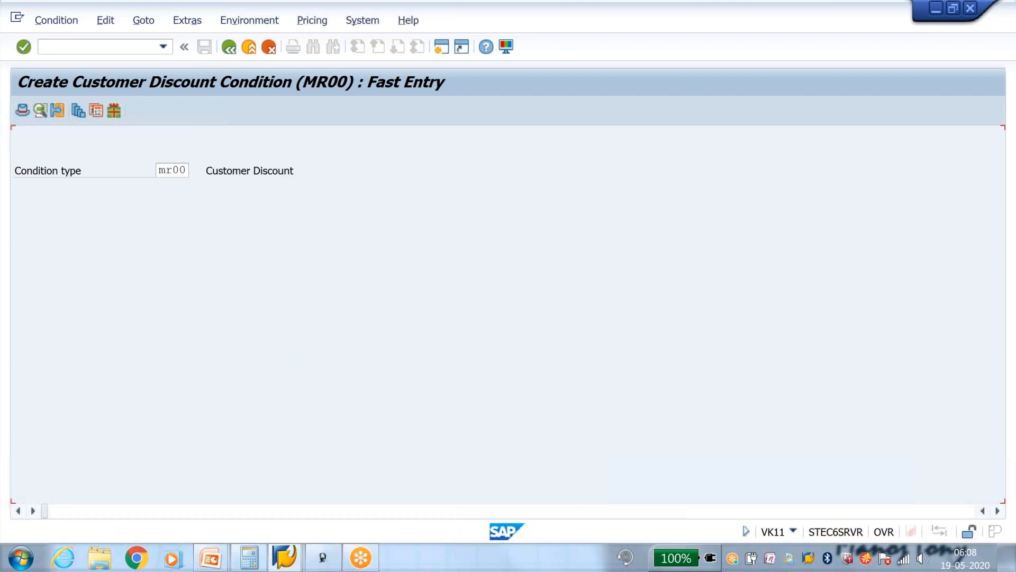
{"action": "key", "text": "BackSpace"}
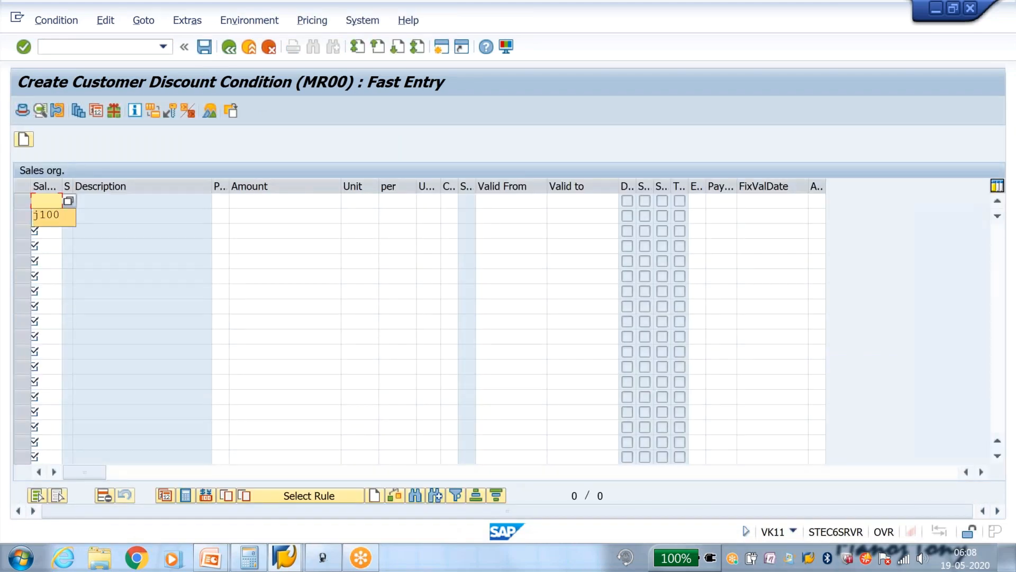
{"action": "key", "text": "Return"}
{"action": "key", "text": "Tab"}
{"action": "key", "text": "Tab"}
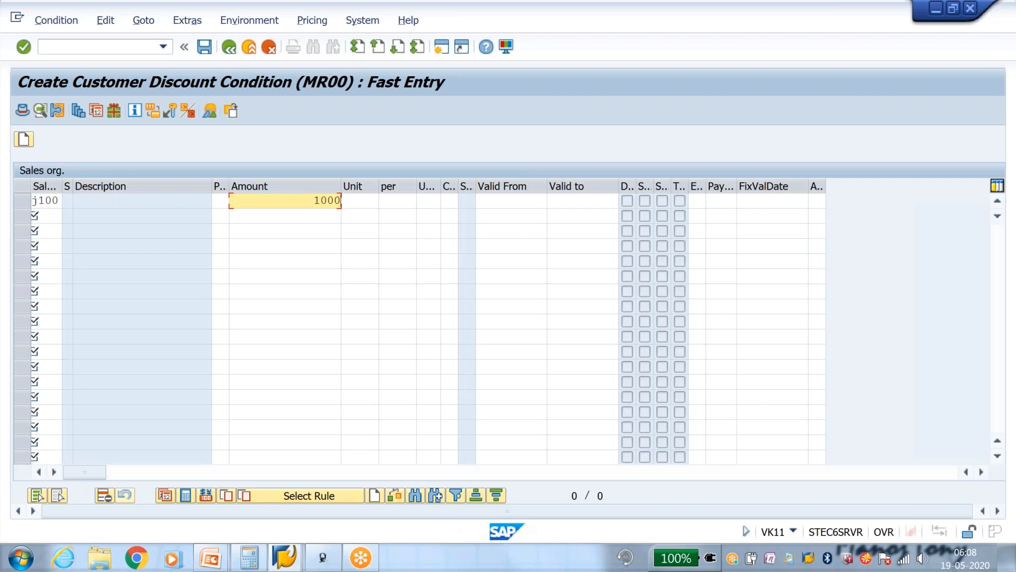
{"action": "key", "text": "Return"}
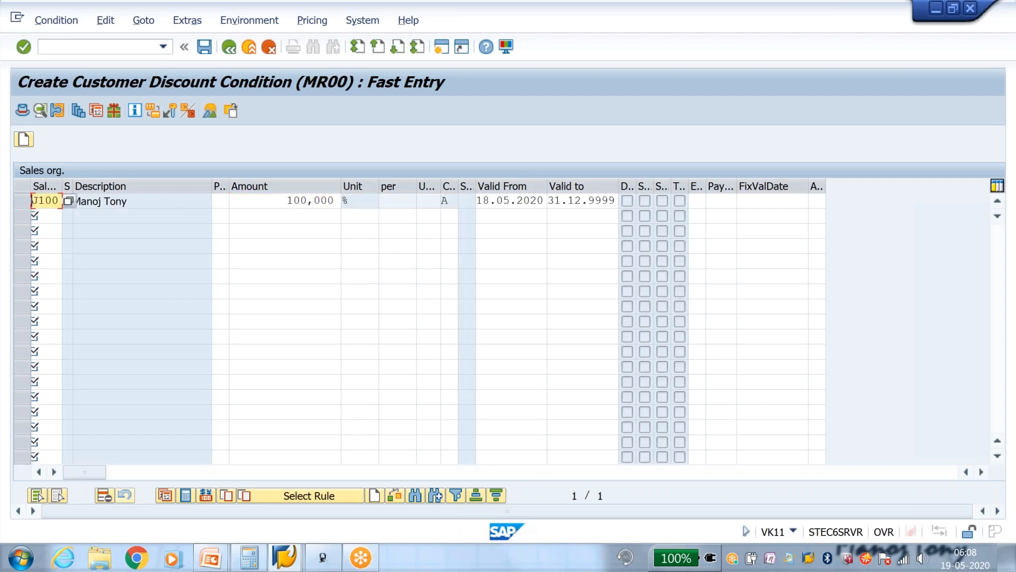
{"action": "left_click", "coordinate": [203, 48]}
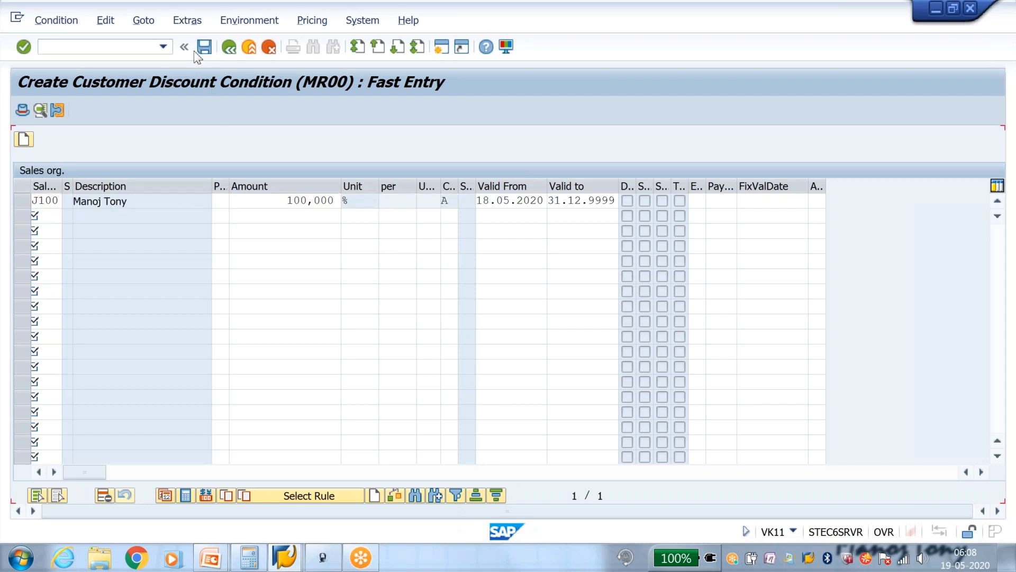
- Start a new standard order with transaction VA01 and enter the customer number as sold-to party
{"action": "left_click", "coordinate": [124, 48]}
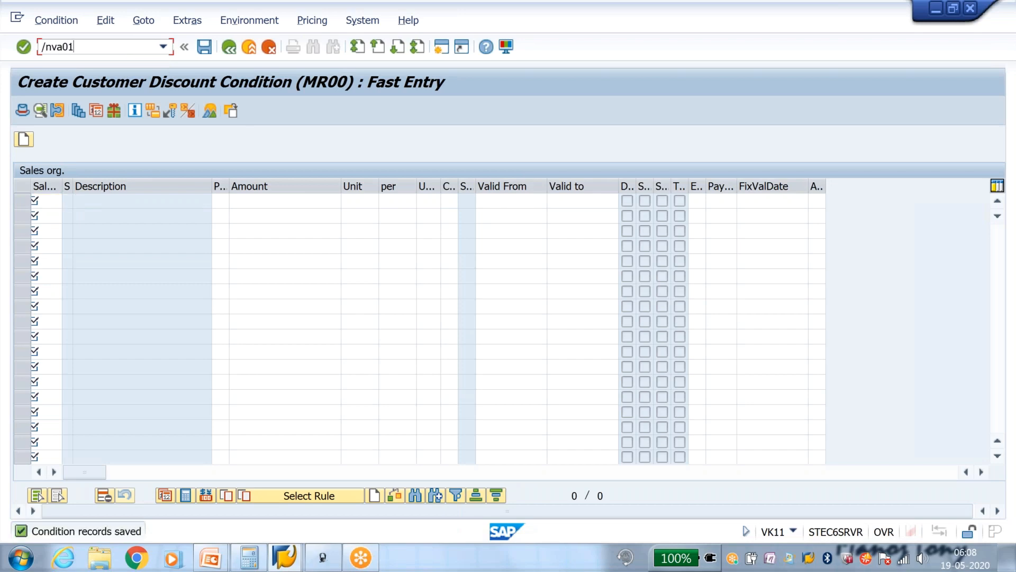
{"action": "key", "text": "Return"}
{"action": "key", "text": "Return"}
{"action": "type", "text": "80062"}
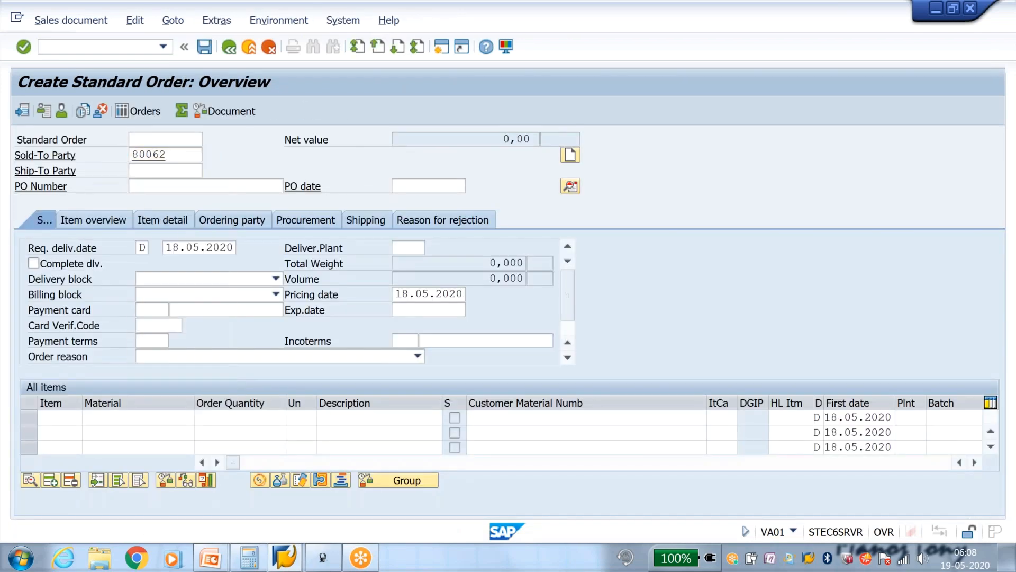
{"action": "key", "text": "Return"}
- Add the speaker material to the order's first item with quantity 1
{"action": "key", "text": "Down"}
{"action": "key", "text": "Return"}
{"action": "key", "text": "Tab"}
{"action": "type", "text": "1"}
{"action": "key", "text": "Return"}
{"action": "key", "text": "Return"}
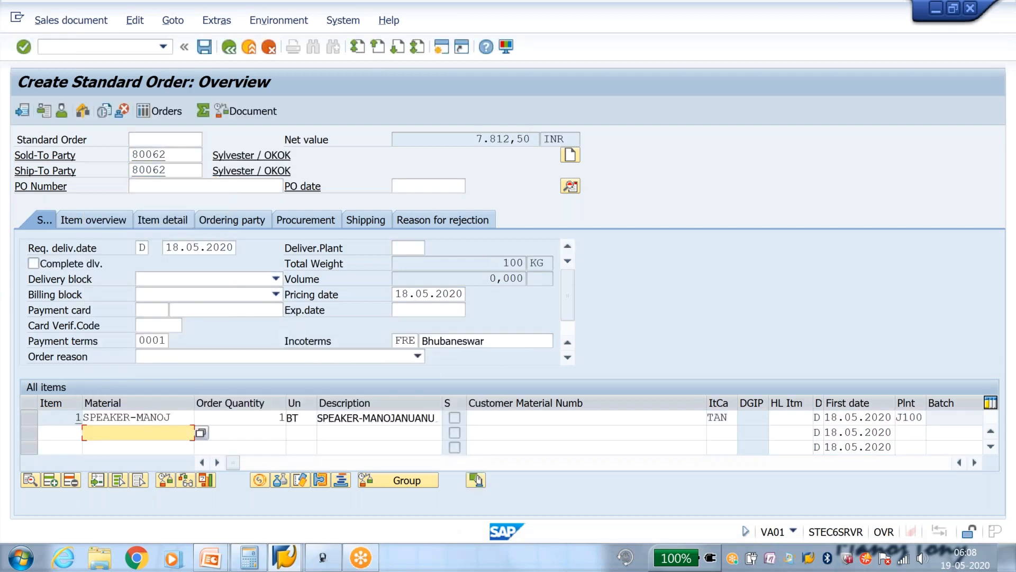
- Open the speaker item's conditions and check the net value, the tax and the Maximum Retail Price amount
{"action": "double_click", "coordinate": [127, 417]}
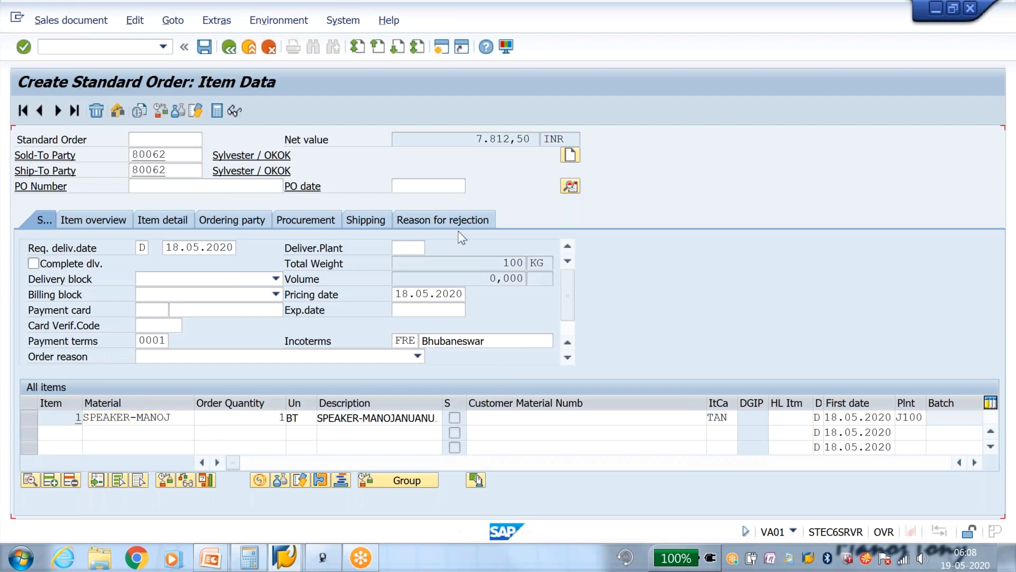
{"action": "left_click", "coordinate": [288, 183]}
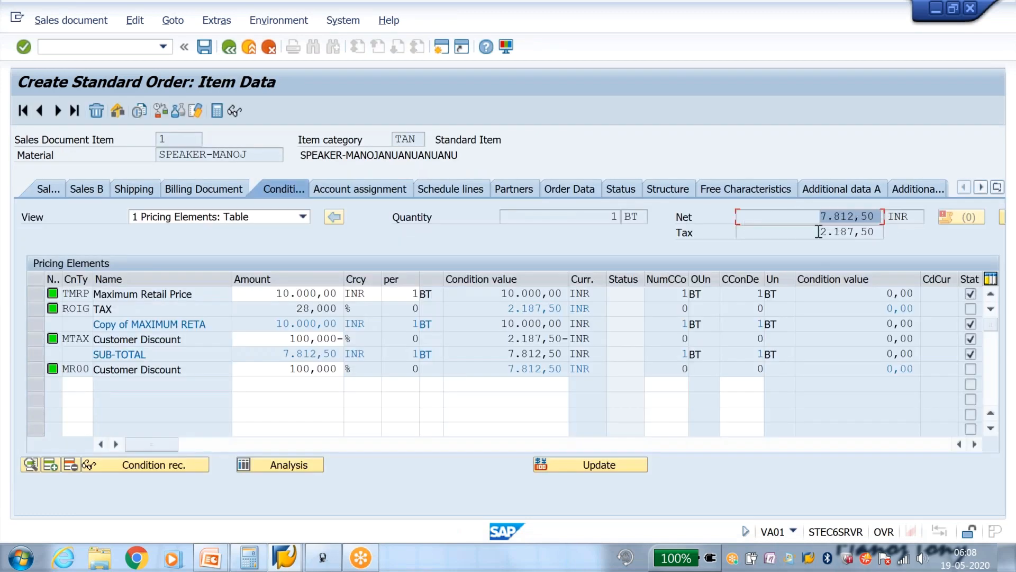
{"action": "left_click", "coordinate": [268, 292]}
{"action": "key", "text": "shift+Home"}
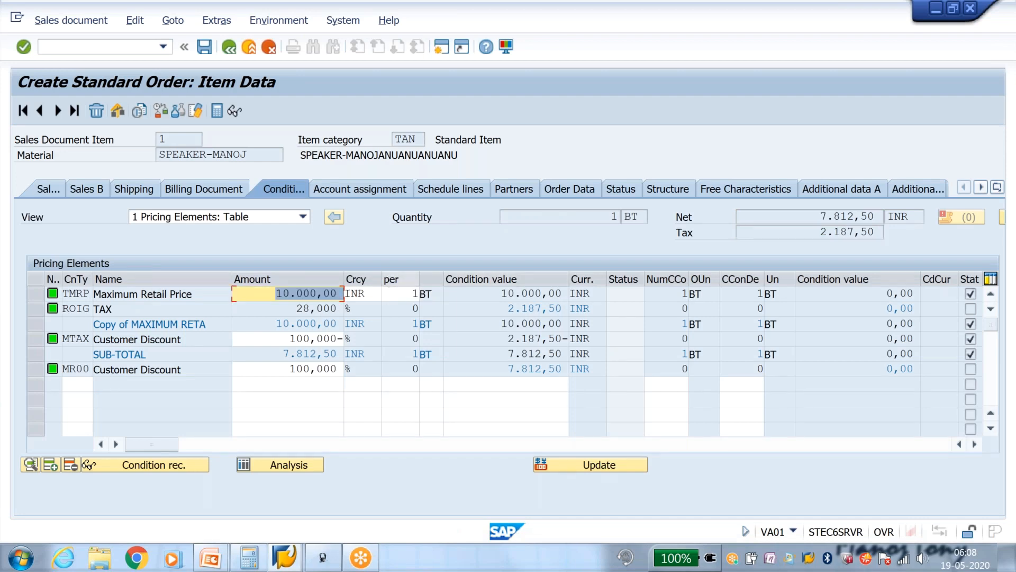
- Switch to the PowerPoint slide show and advance the Configuration slide to its MR00 entry with the sales org key
{"action": "key", "text": "alt+Tab"}
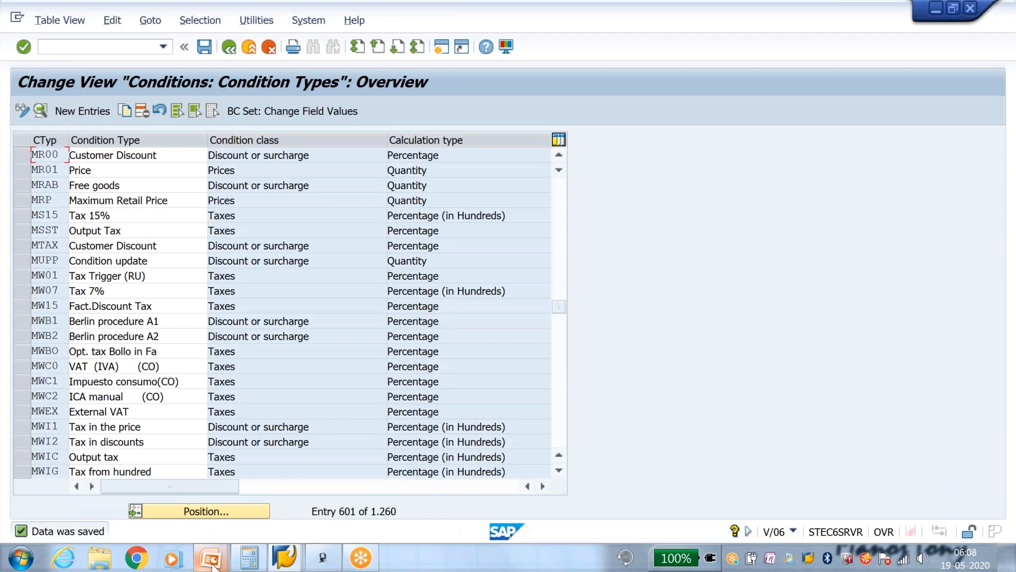
{"action": "mouse_move", "coordinate": [211, 557]}
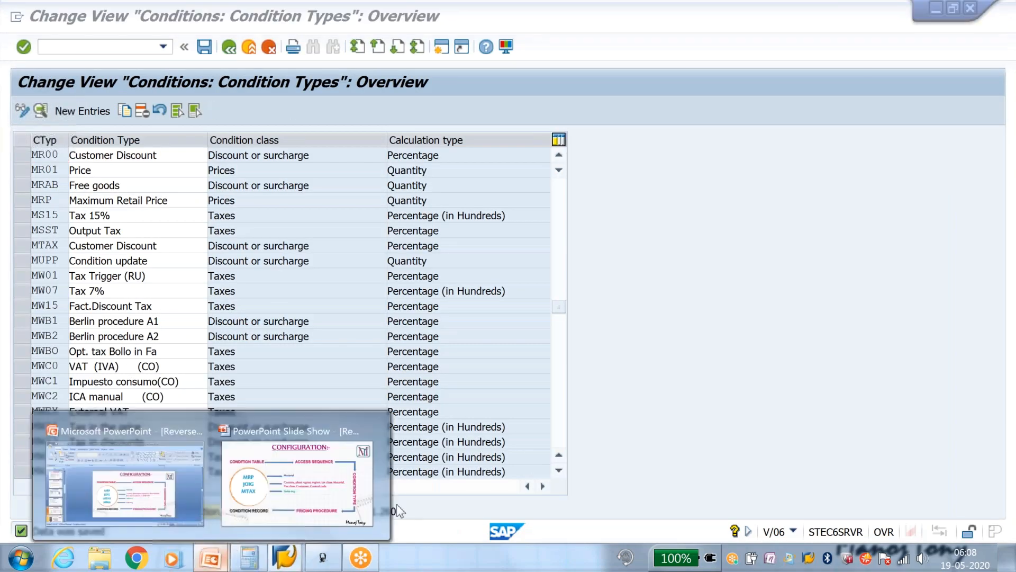
{"action": "left_click", "coordinate": [348, 510]}
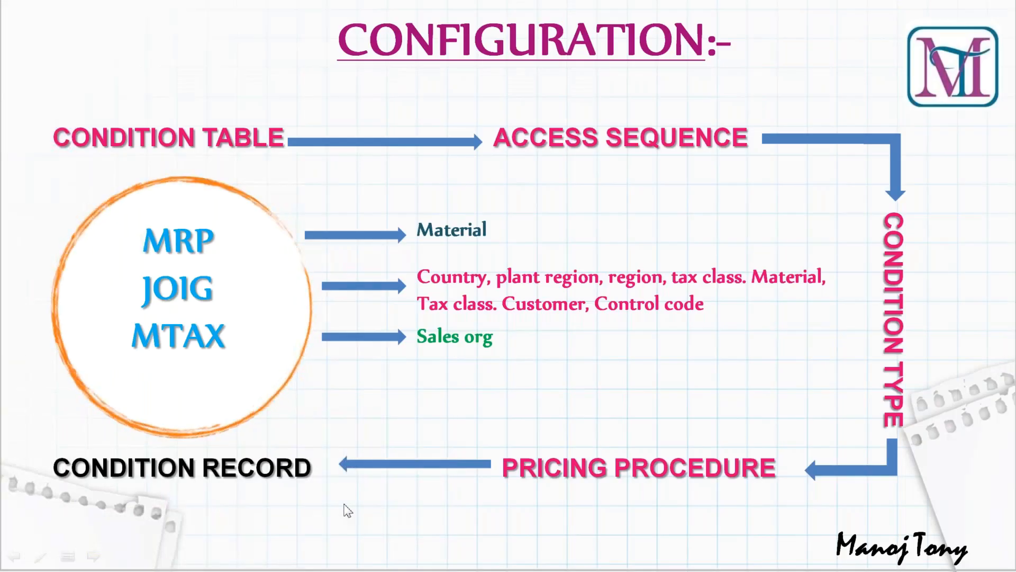
{"action": "left_click", "coordinate": [347, 509]}
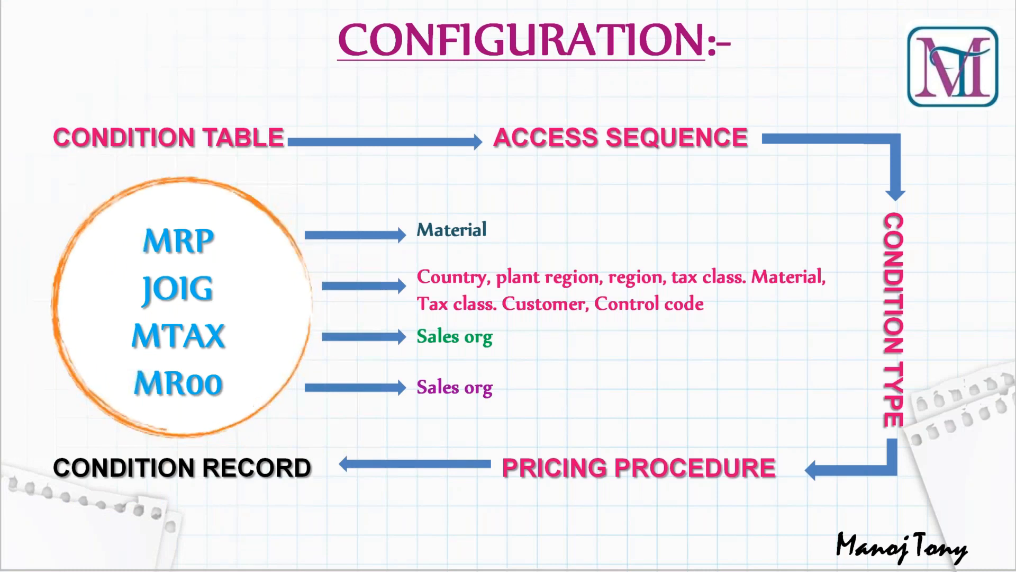